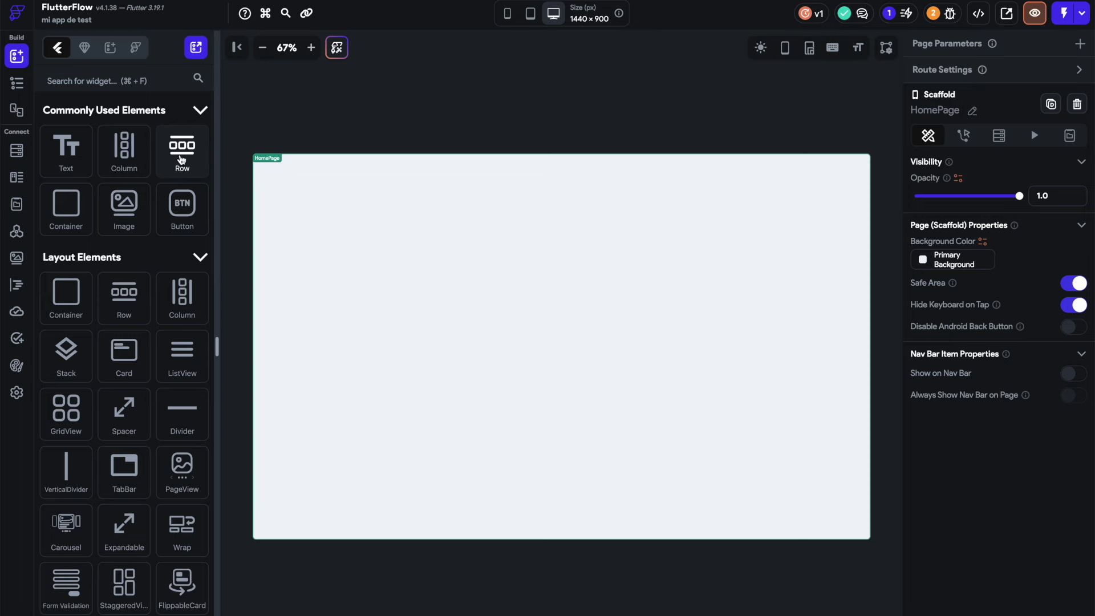
# - Add a Text widget to the empty page and set its text to "Mi lista de tareas"
pyautogui.moveTo(65, 147); pyautogui.dragTo(487, 243)
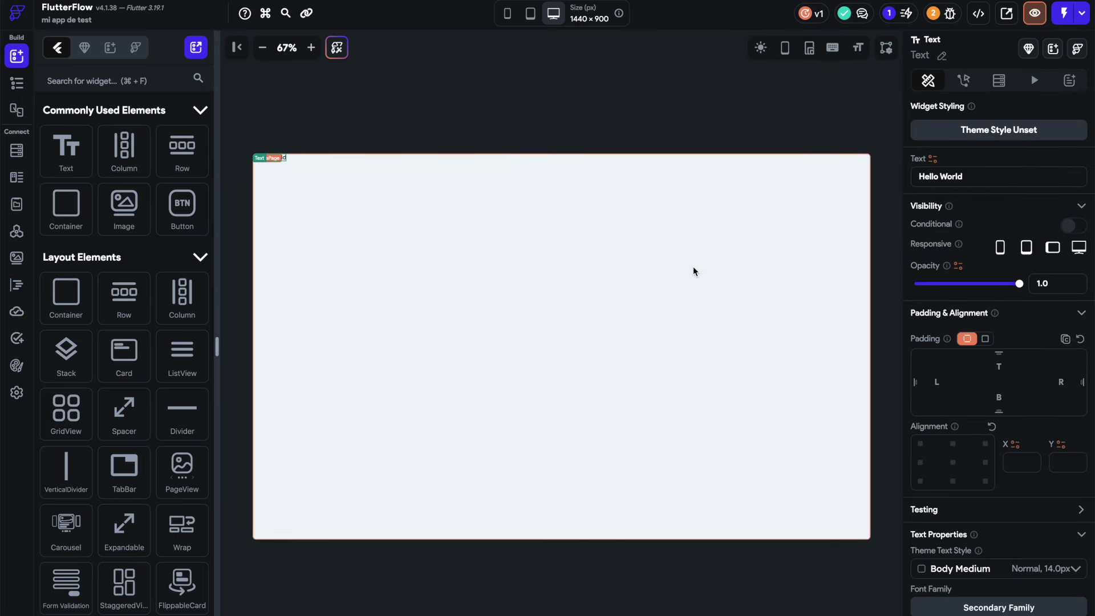
pyautogui.click(995, 176)
pyautogui.write('Mi')
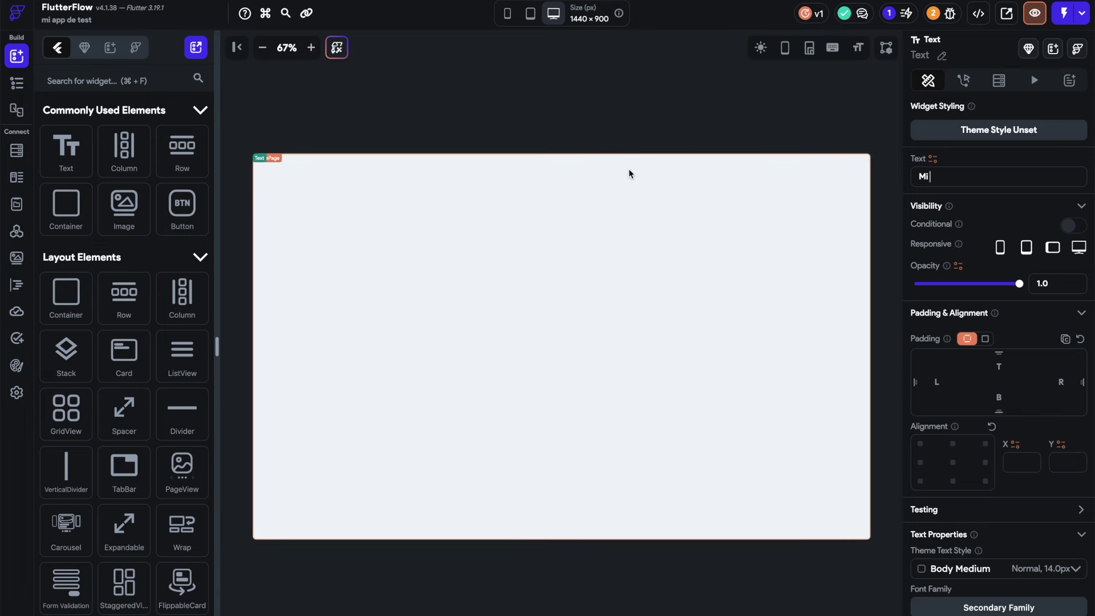
pyautogui.write(' lista de tareas')
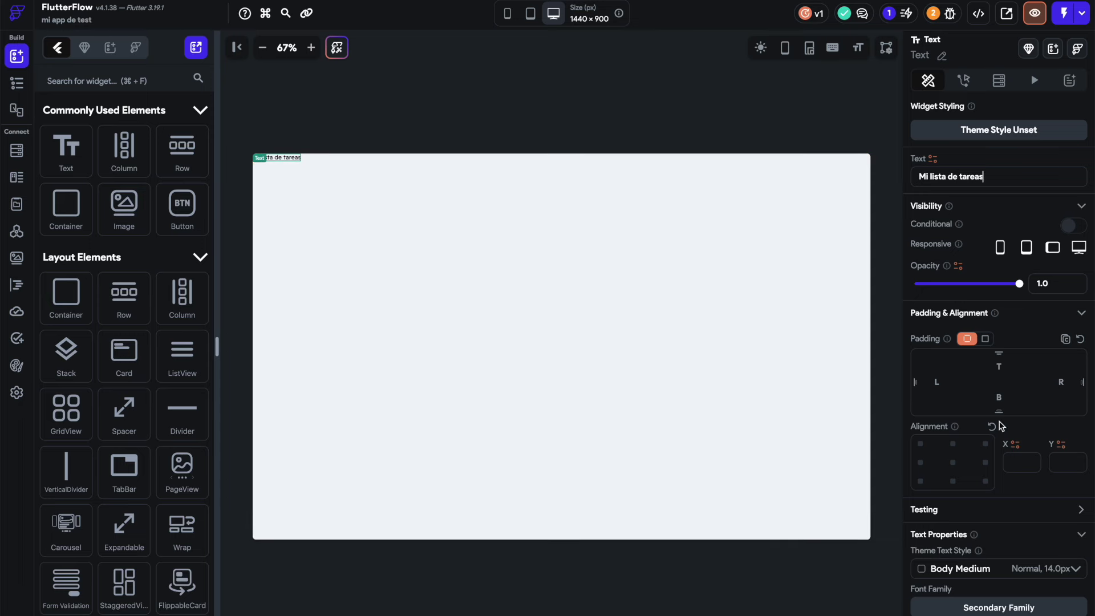
# - Apply the Display Small theme text style to the title and align it to the top centre of the page
pyautogui.click(958, 562)
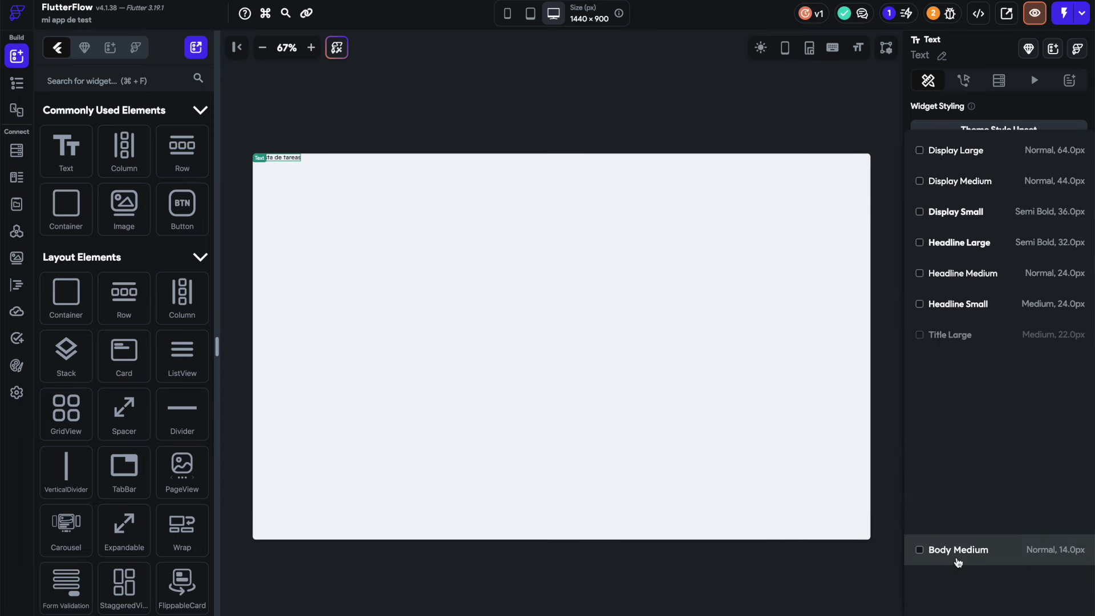
pyautogui.click(981, 214)
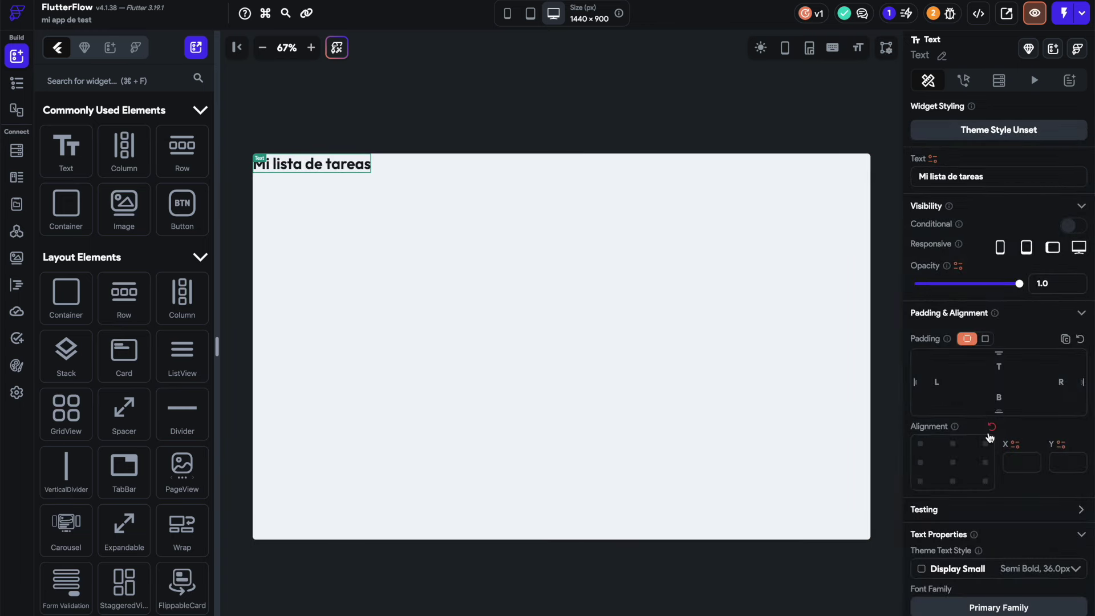
pyautogui.click(952, 444)
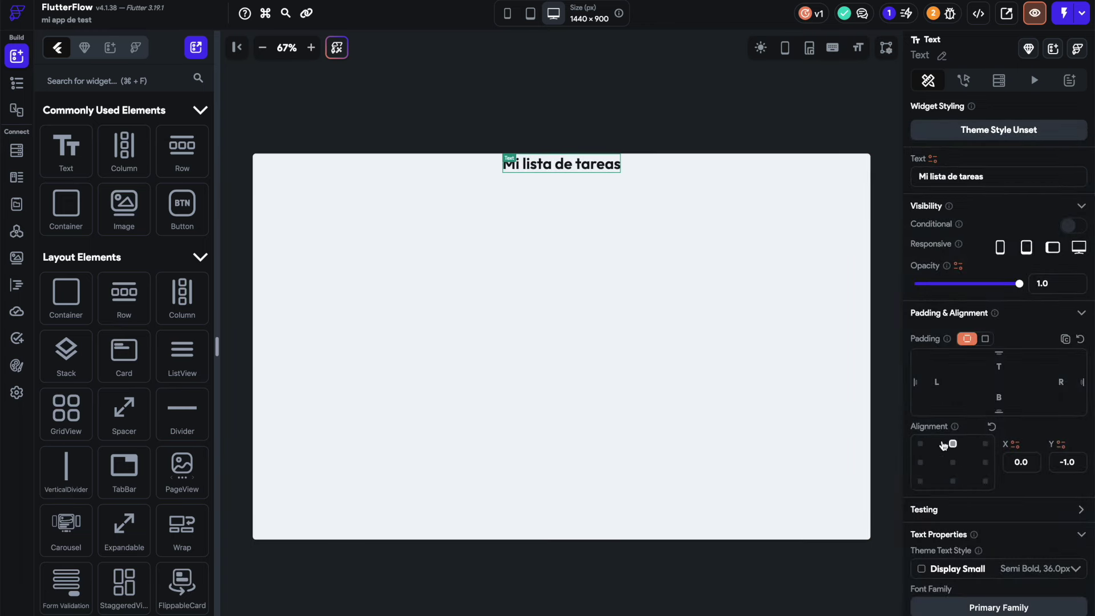
# - Add a Container to the page below the title, wrapping both widgets in a Column
pyautogui.click(625, 241)
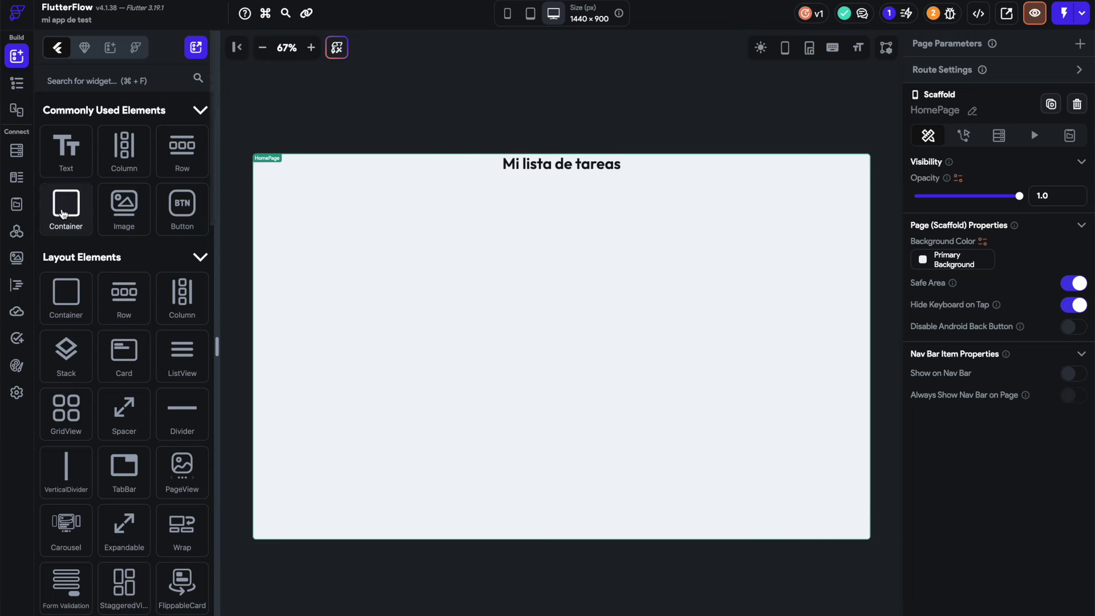
pyautogui.moveTo(62, 214); pyautogui.dragTo(399, 227)
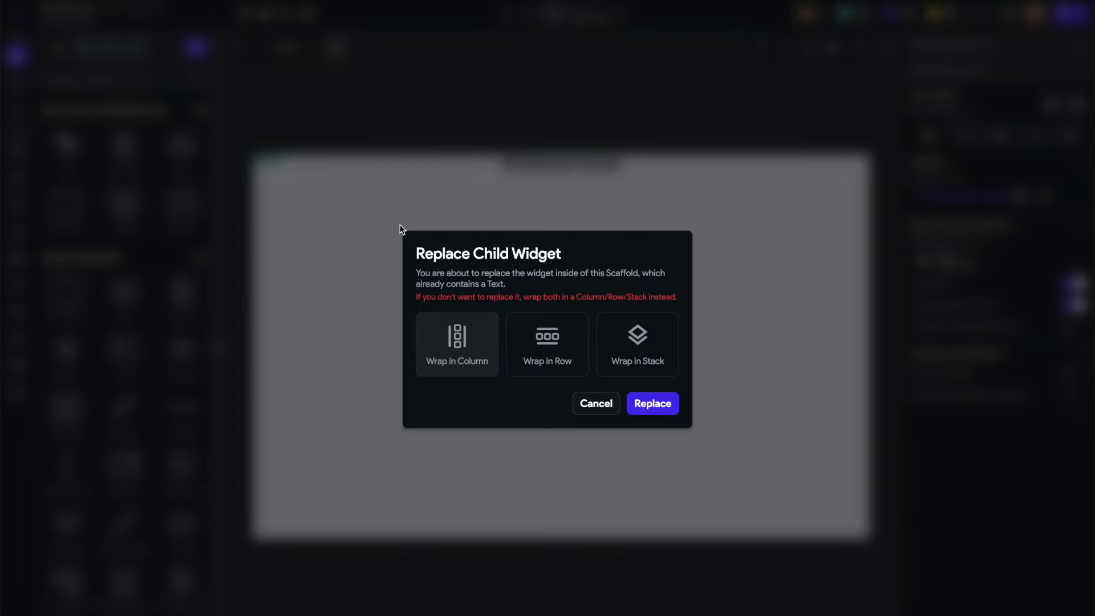
pyautogui.click(462, 350)
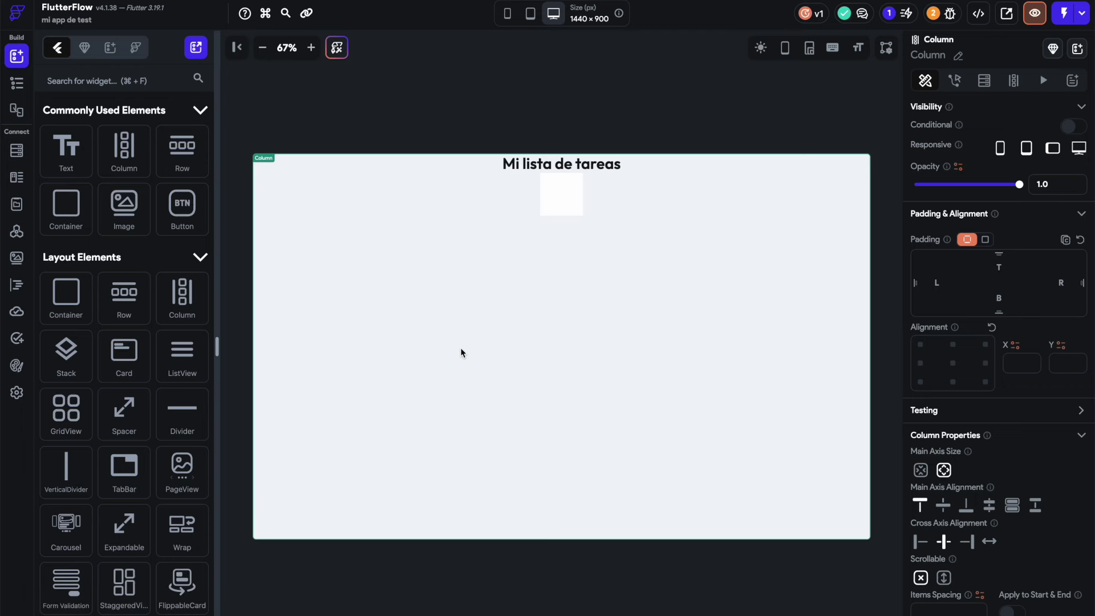
# - Place a Row inside the container and add a TextField widget to that row
pyautogui.click(559, 192)
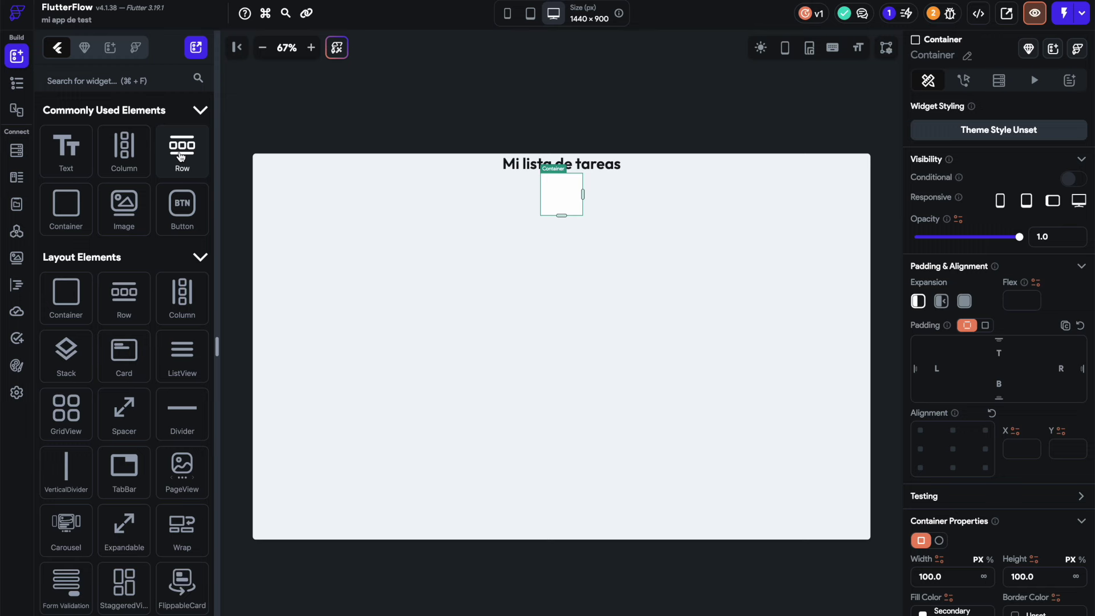
pyautogui.moveTo(182, 155); pyautogui.dragTo(555, 197)
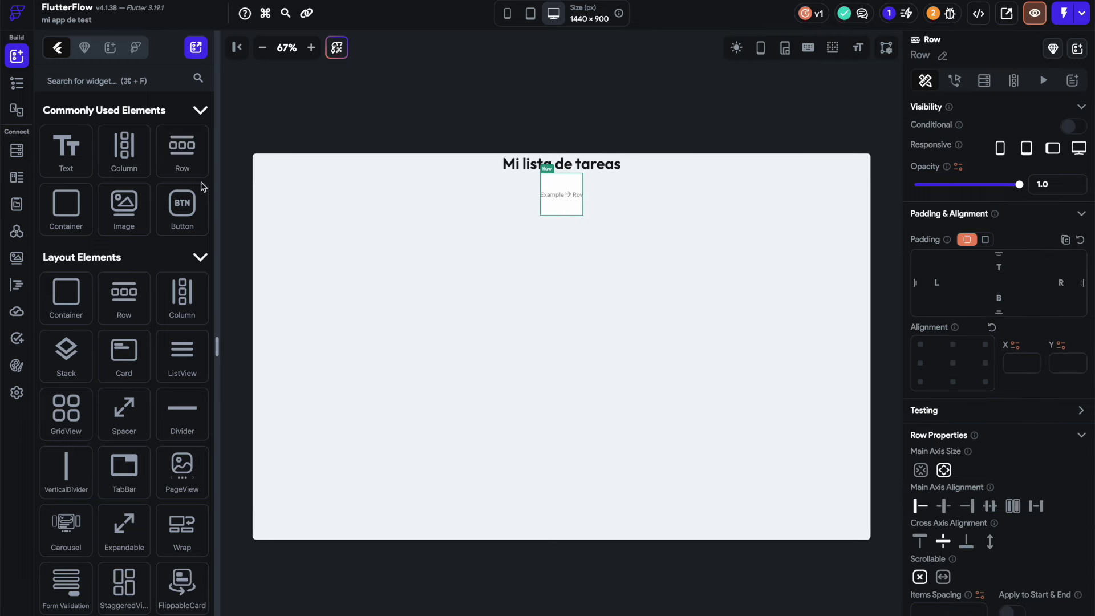
pyautogui.click(98, 80)
pyautogui.write('text')
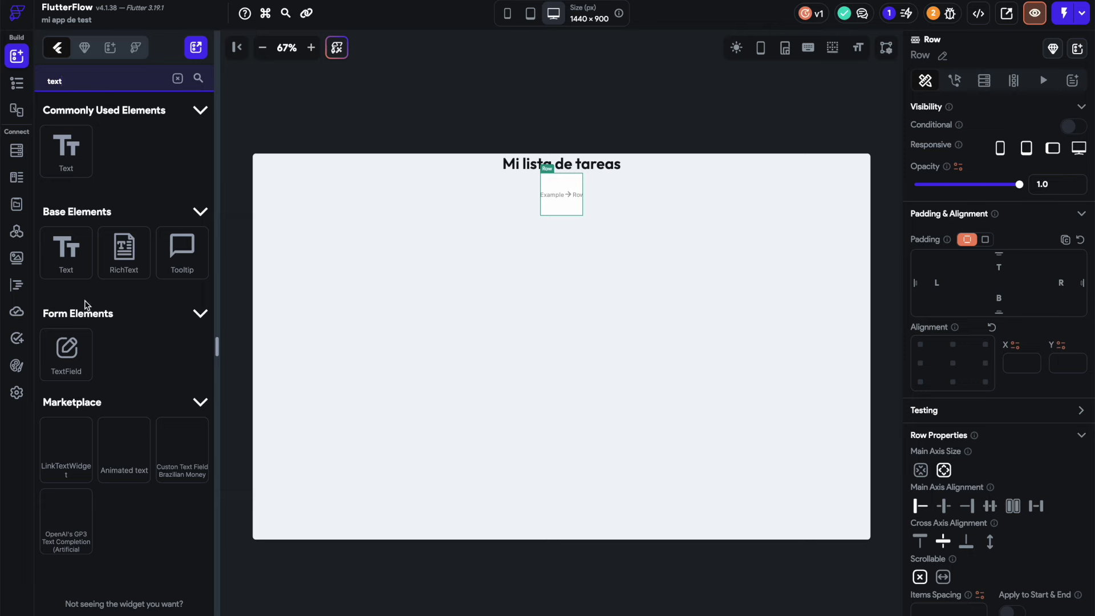
pyautogui.moveTo(67, 351); pyautogui.dragTo(560, 193)
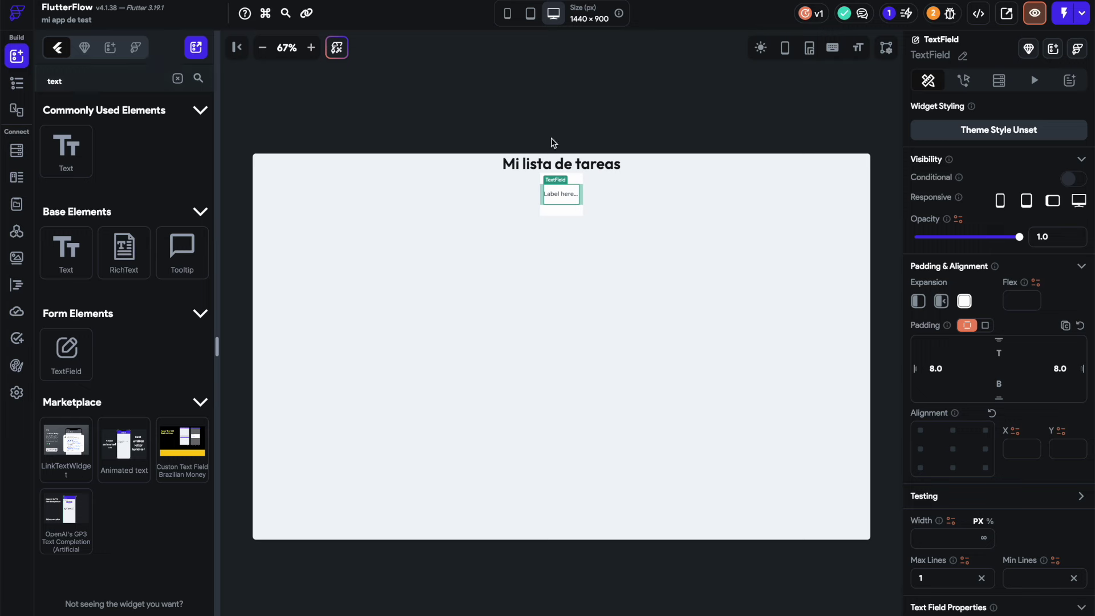
# - Wrap the container's row in a Column and add a Button to that column below the row
pyautogui.click(560, 215)
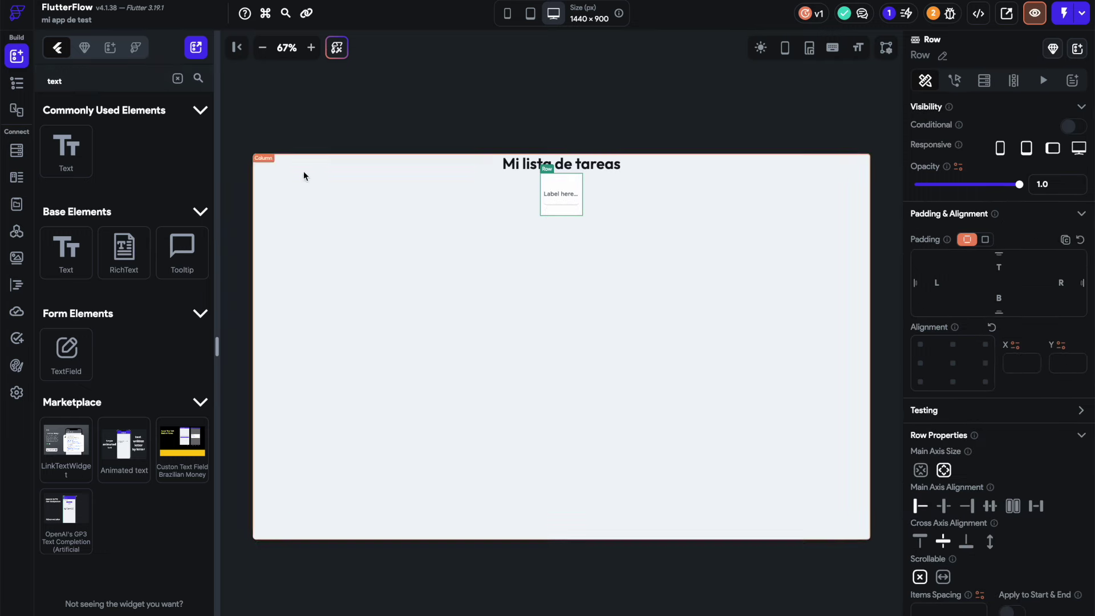
pyautogui.click(13, 86)
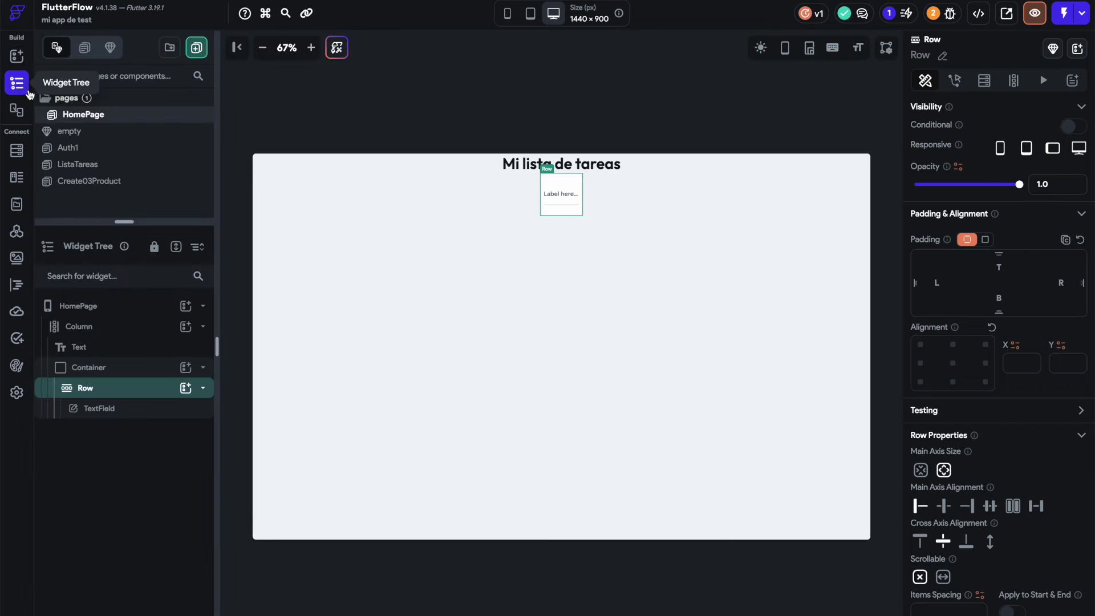
pyautogui.rightClick(92, 395)
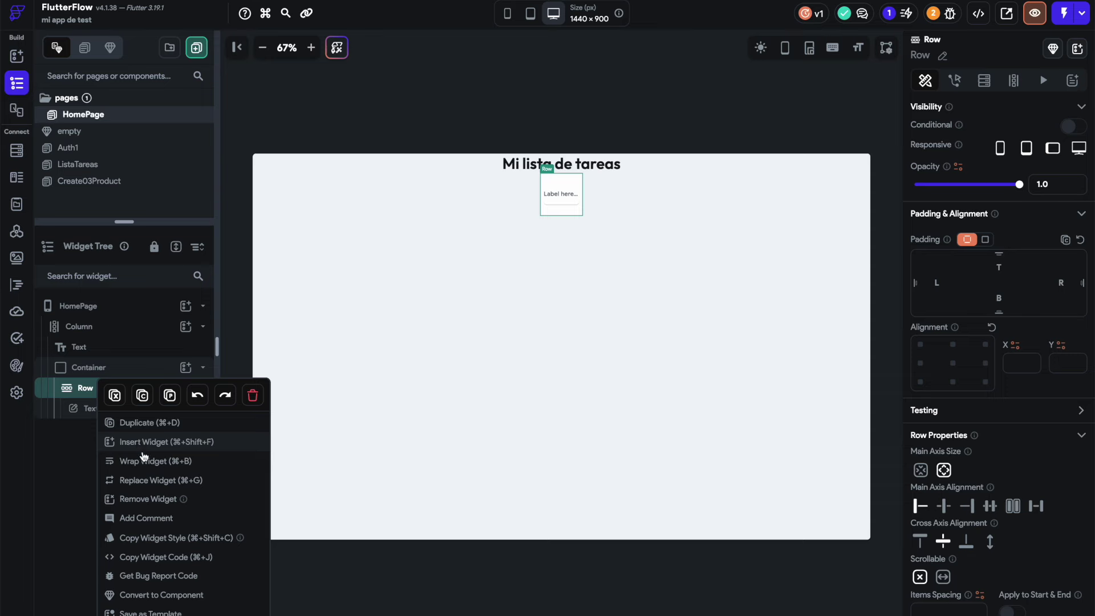
pyautogui.click(143, 461)
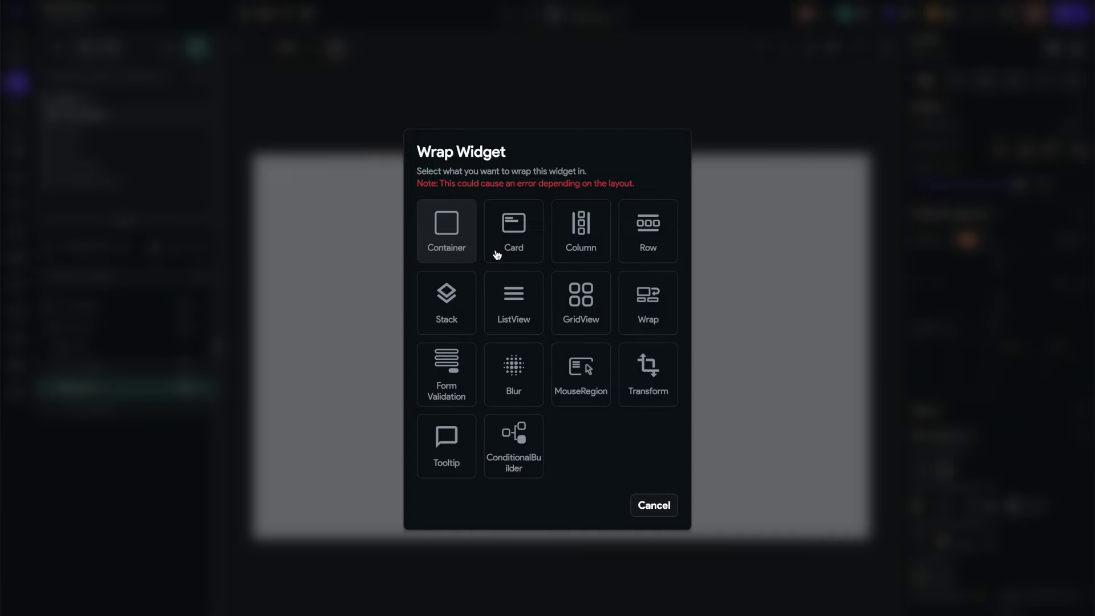
pyautogui.click(581, 225)
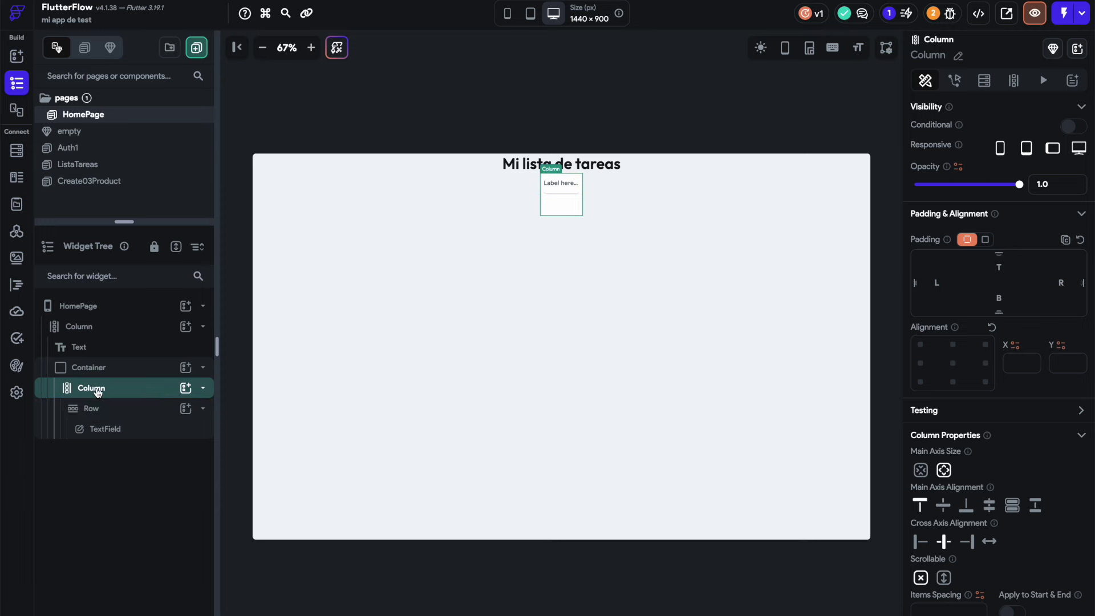
pyautogui.click(185, 387)
pyautogui.click(373, 512)
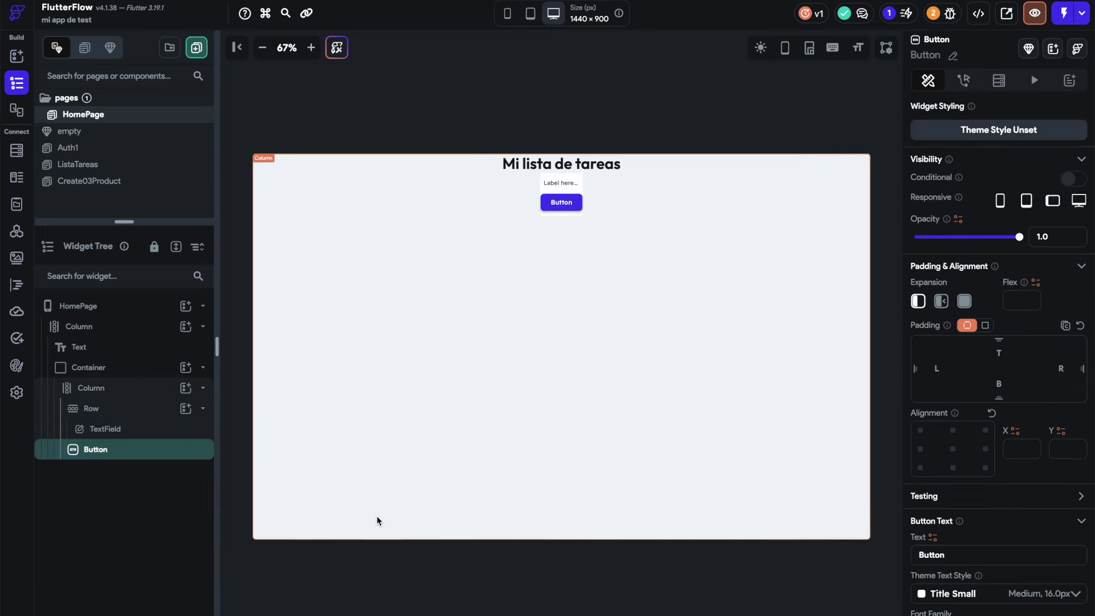
# - Set the container's width to 400 px
pyautogui.click(558, 215)
pyautogui.scroll(-3, 1019, 458)
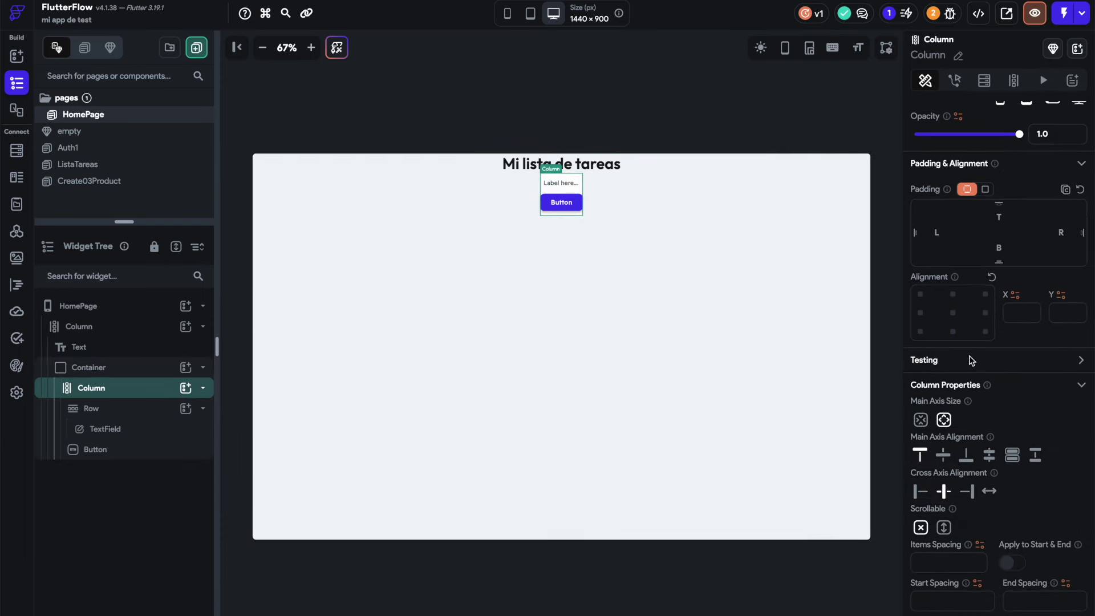
pyautogui.click(96, 372)
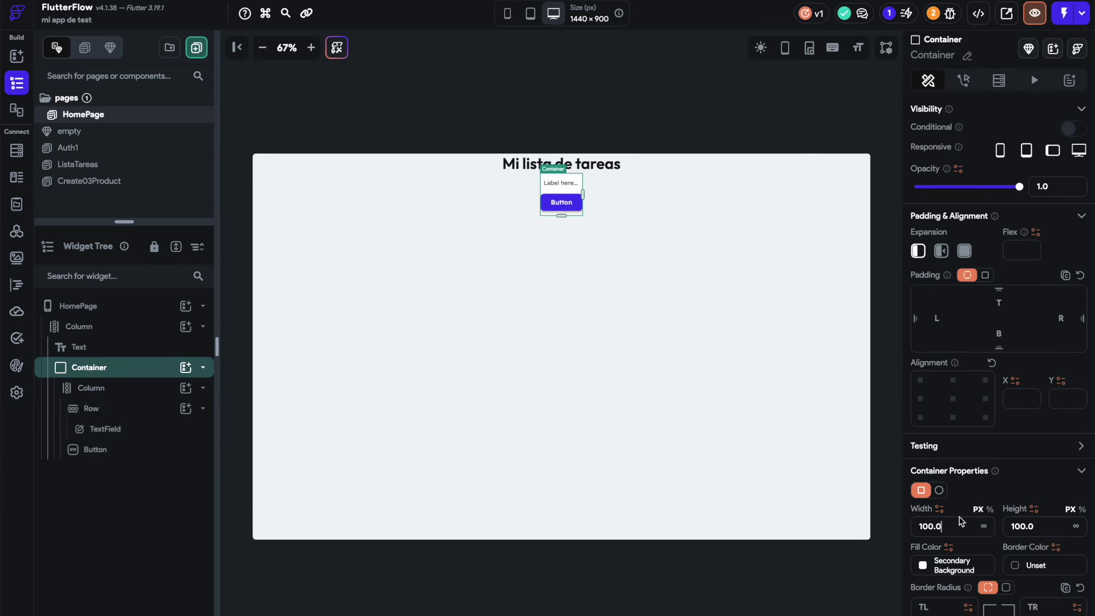
pyautogui.press('Home')
pyautogui.press('Delete')
pyautogui.write('4')
# - Set the container's height to 120 px
pyautogui.doubleClick(1021, 526)
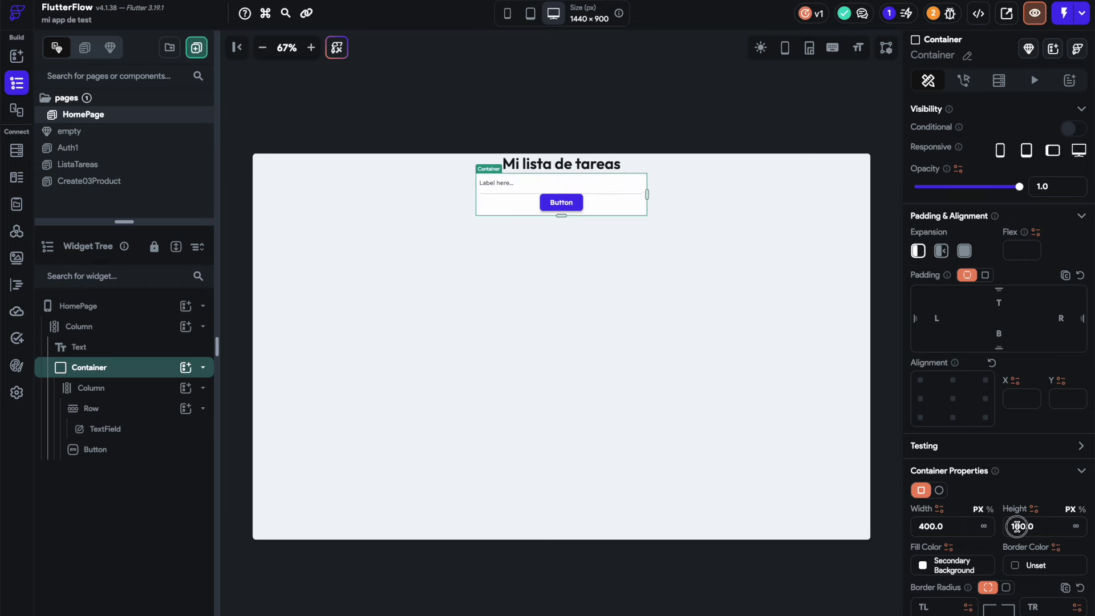
pyautogui.write('110.00')
pyautogui.press('BackSpace')
pyautogui.press('BackSpace')
pyautogui.press('BackSpace')
pyautogui.press('BackSpace')
pyautogui.press('BackSpace')
pyautogui.write('20.00')
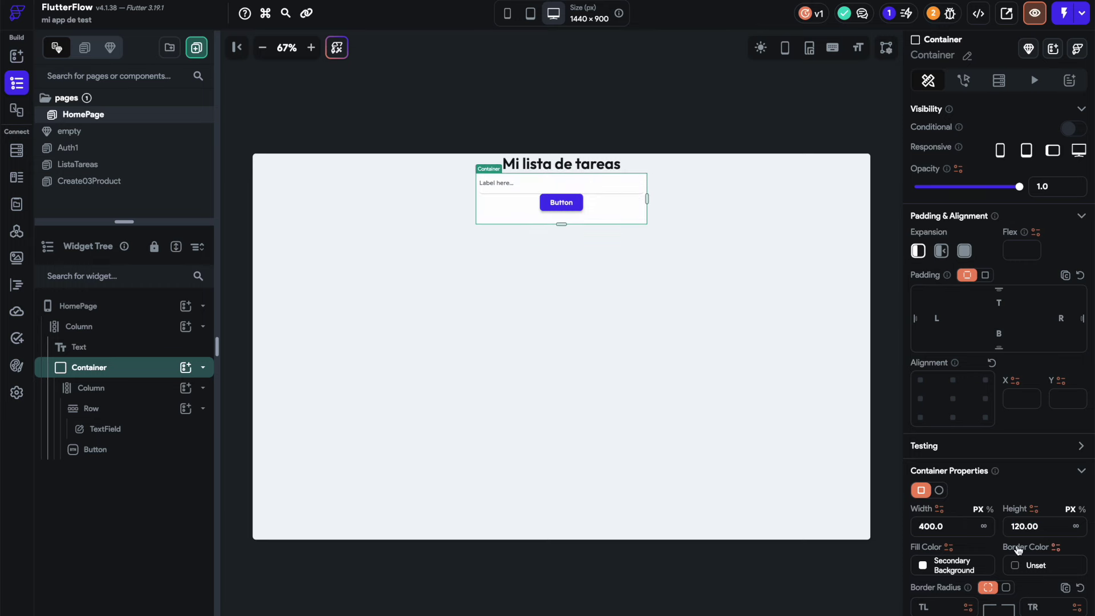
# - Set the inner column's main axis alignment to centre and give the container a uniform border radius of 8
pyautogui.click(609, 219)
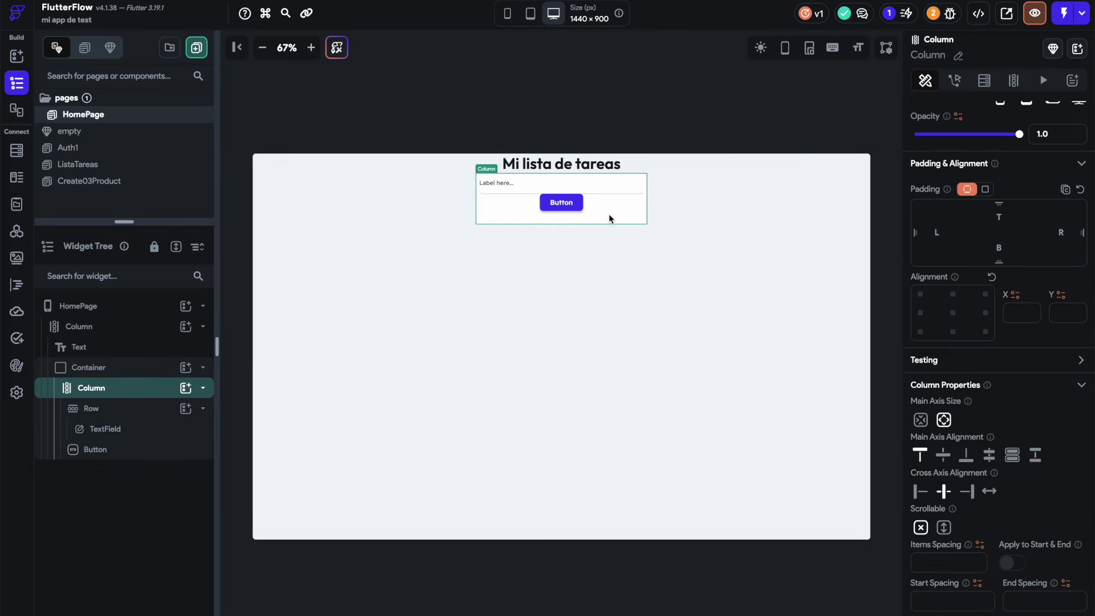
pyautogui.click(950, 458)
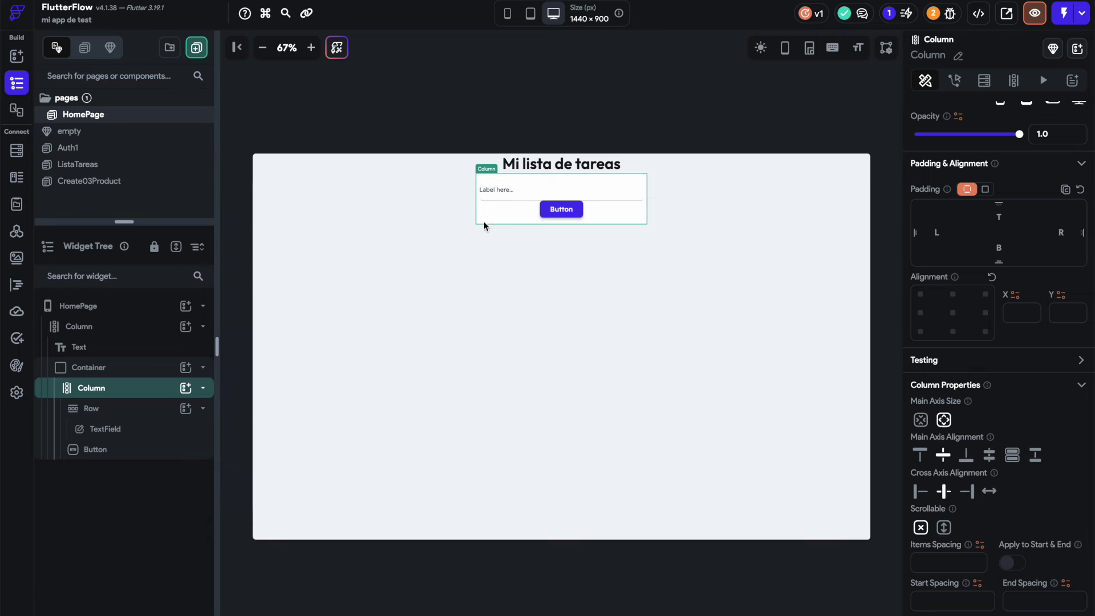
pyautogui.click(129, 372)
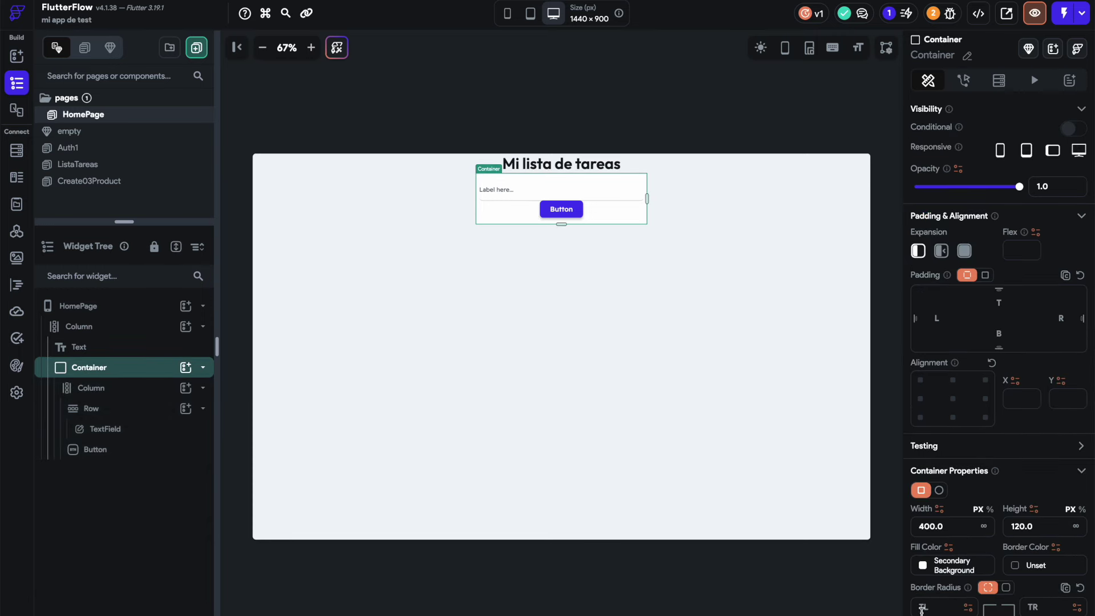
pyautogui.click(1005, 587)
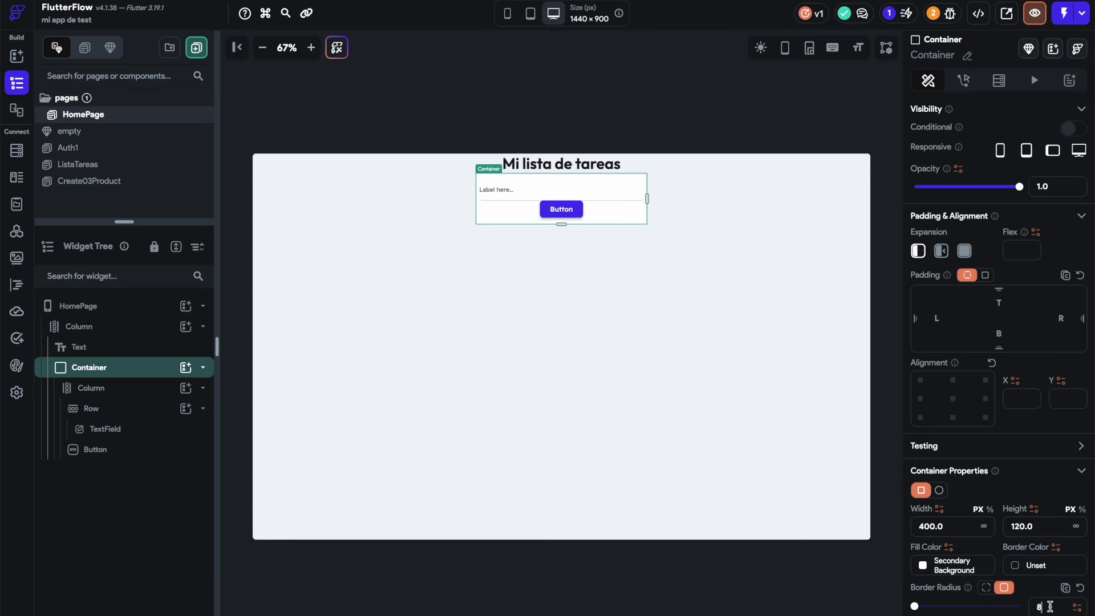
# - Set the items spacing of the column inside the container to 12
pyautogui.click(593, 215)
pyautogui.click(940, 561)
pyautogui.write('12')
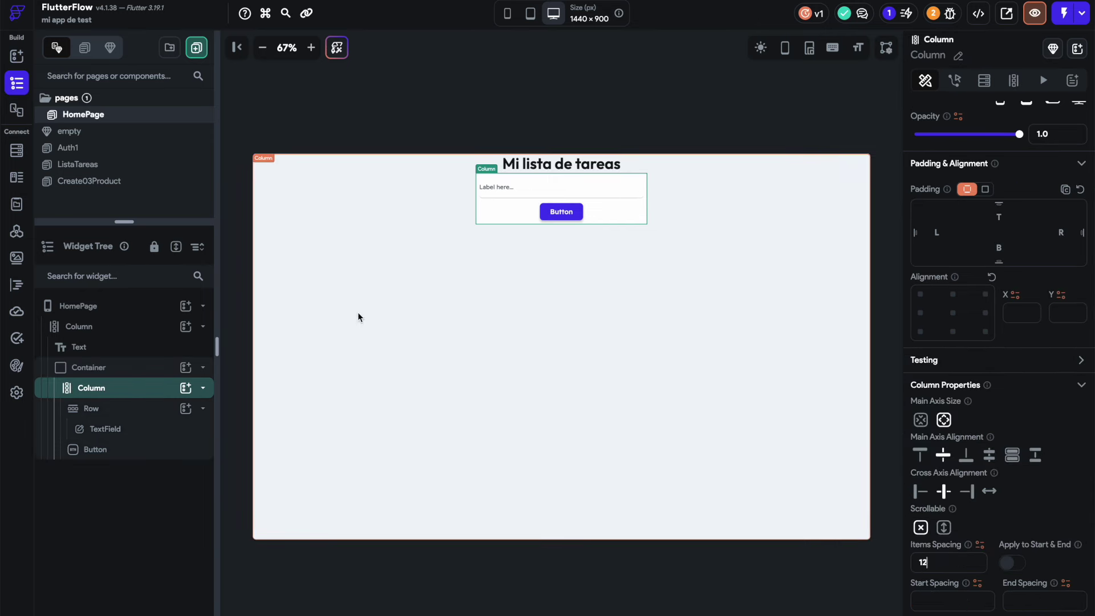
# - Clear the container's height value so that no fixed height is set
pyautogui.click(143, 366)
pyautogui.click(1045, 531)
pyautogui.press('BackSpace')
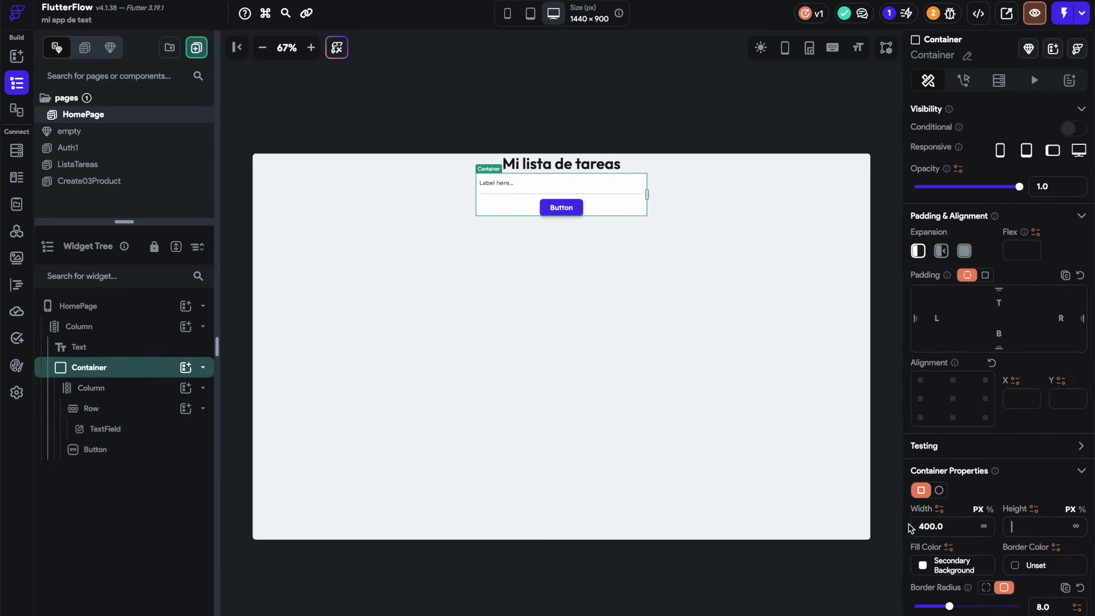
# - Give the column inside the container a small uniform padding on all sides
pyautogui.click(139, 390)
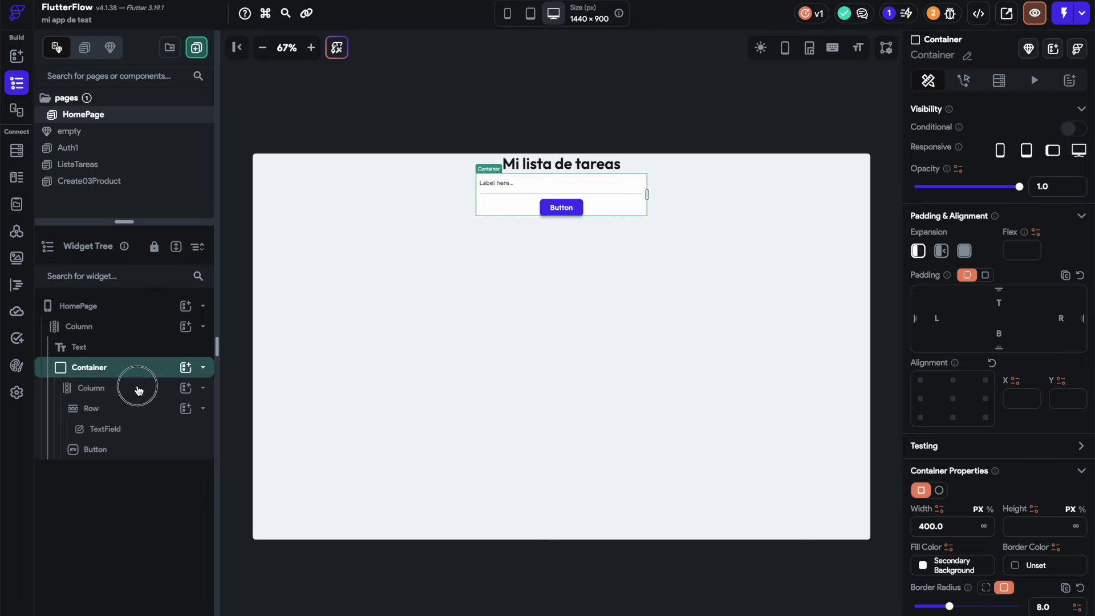
pyautogui.click(940, 235)
pyautogui.write('123')
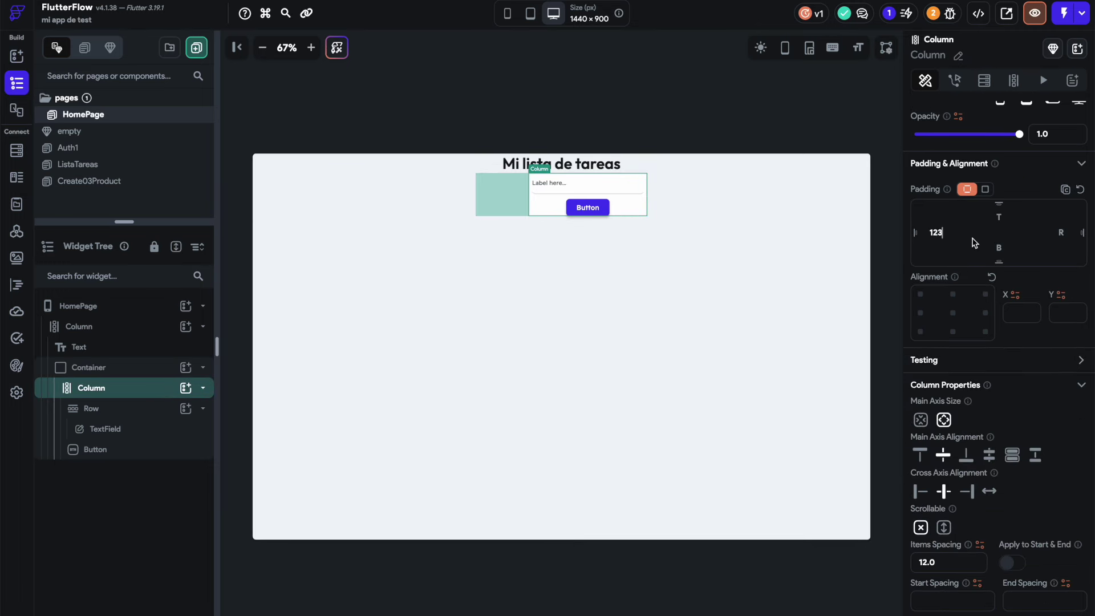
pyautogui.press('BackSpace')
pyautogui.click(985, 190)
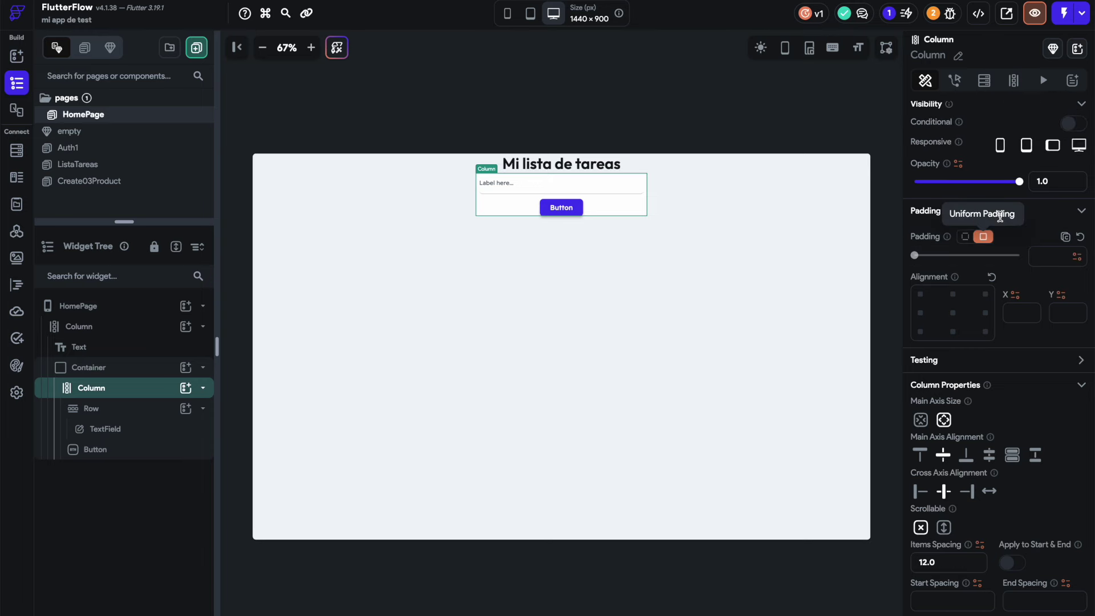
pyautogui.click(651, 137)
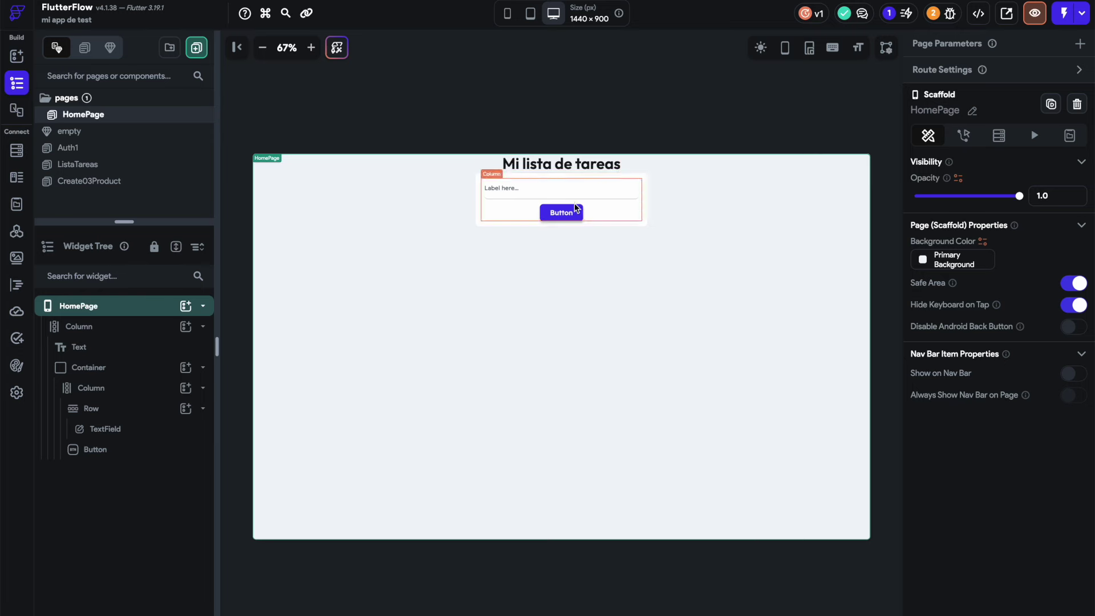
# - Set the label text of the container's text field to "Anade una nueva tarea"
pyautogui.click(556, 333)
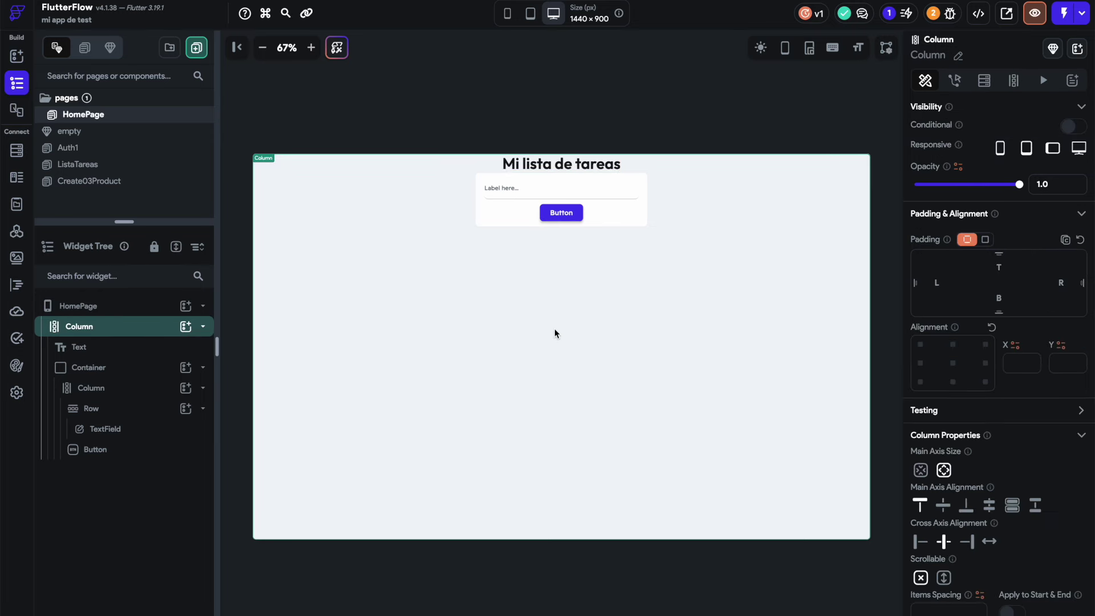
pyautogui.click(512, 189)
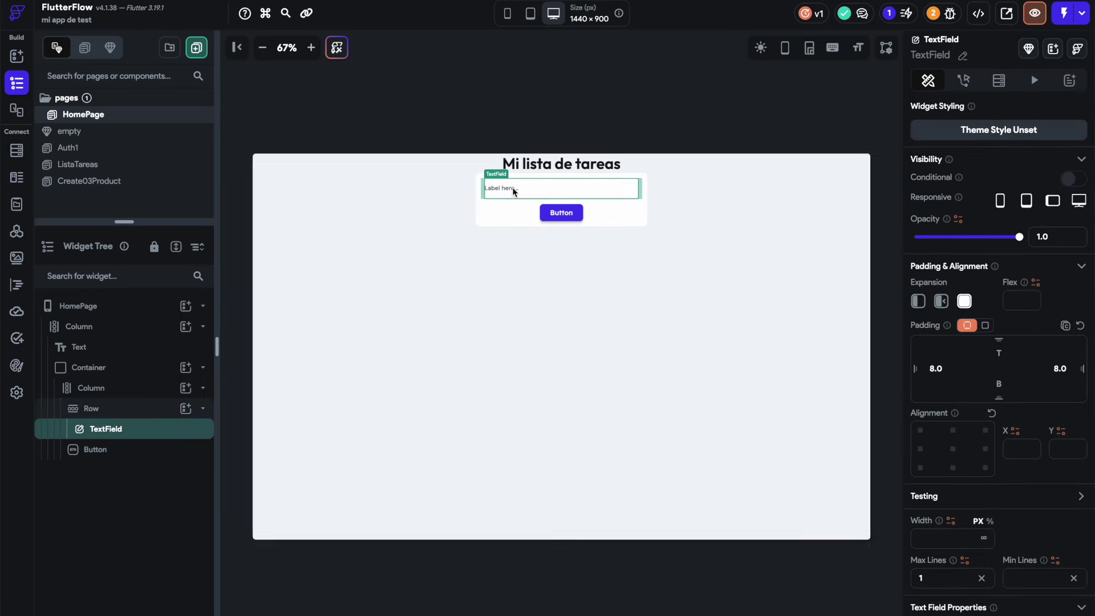
pyautogui.scroll(-6, 1015, 412)
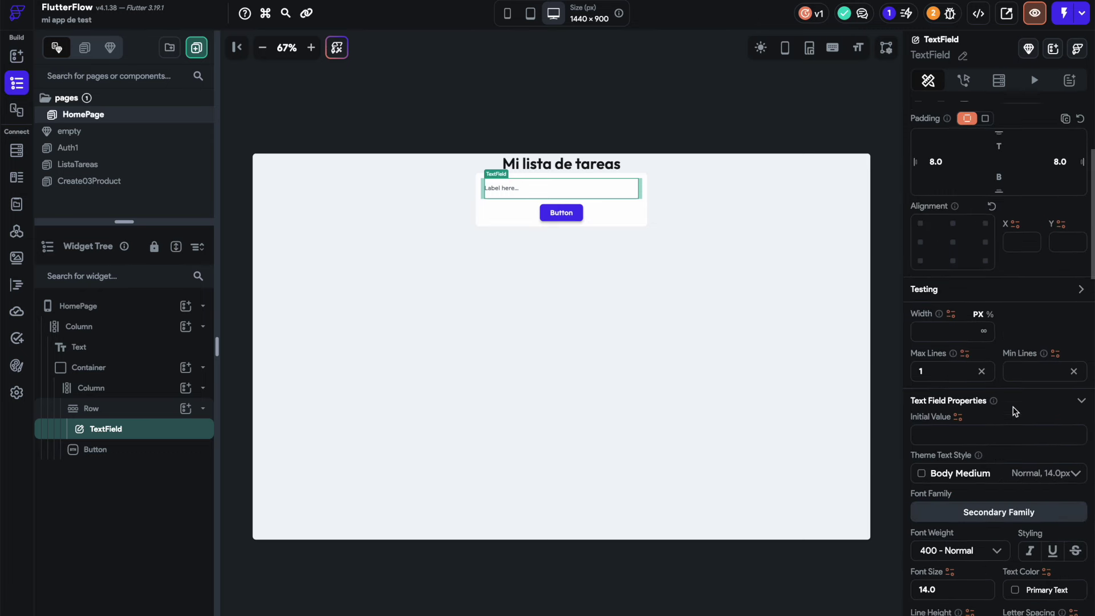
pyautogui.scroll(-2, 997, 413)
pyautogui.tripleClick(987, 511)
pyautogui.write('Anade una nueva tarea')
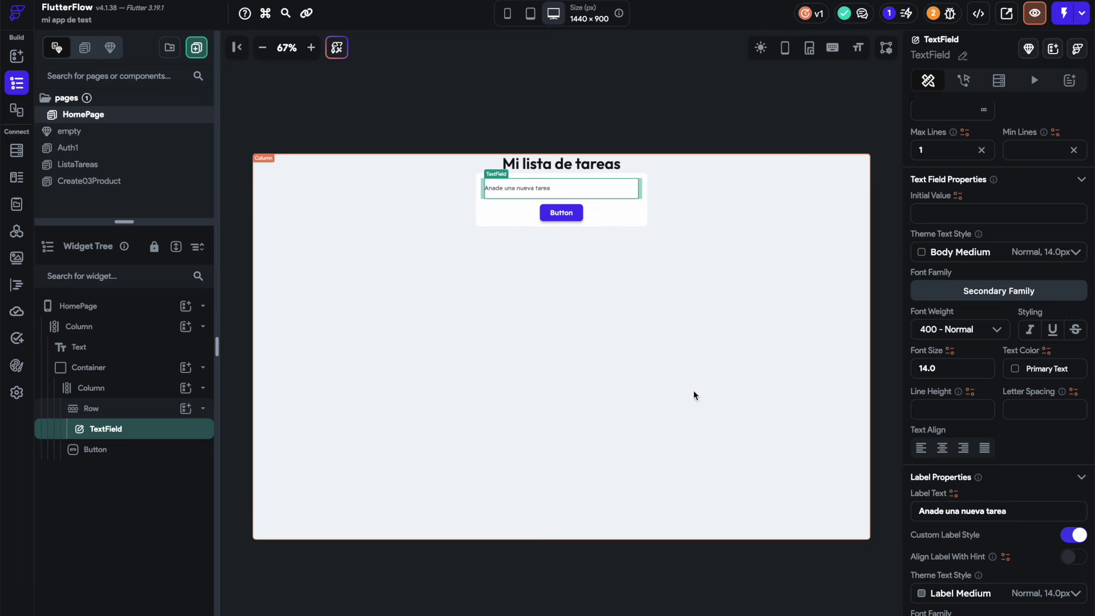
# - Change the text of the button below the text field to "Anadir"
pyautogui.click(574, 214)
pyautogui.doubleClick(986, 135)
pyautogui.write('Anadir')
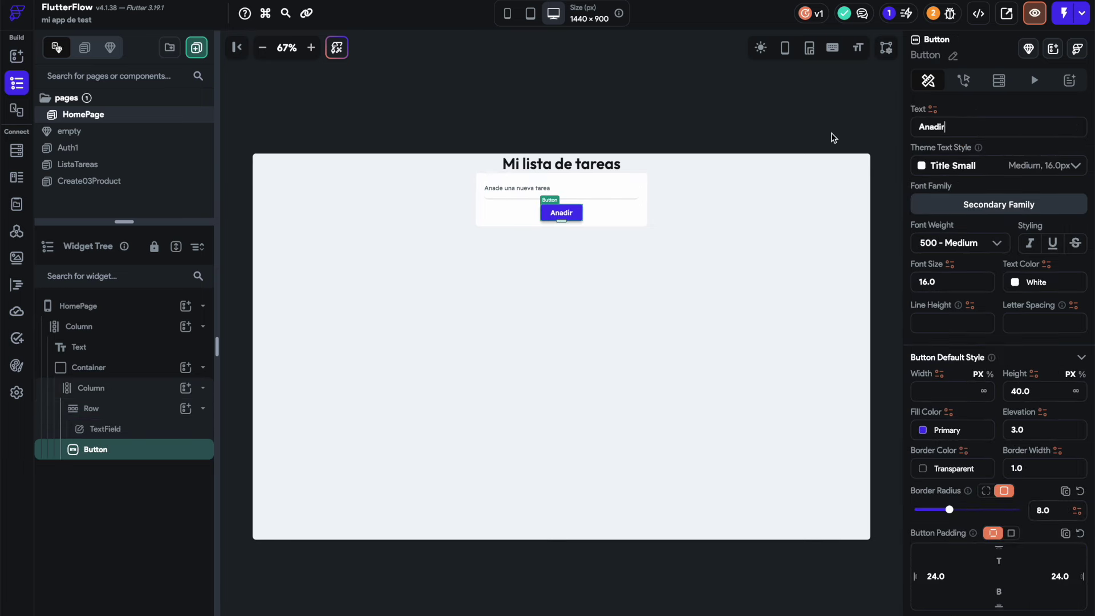
# - Add a row to the page's outer column and place a container inside that row
pyautogui.click(604, 286)
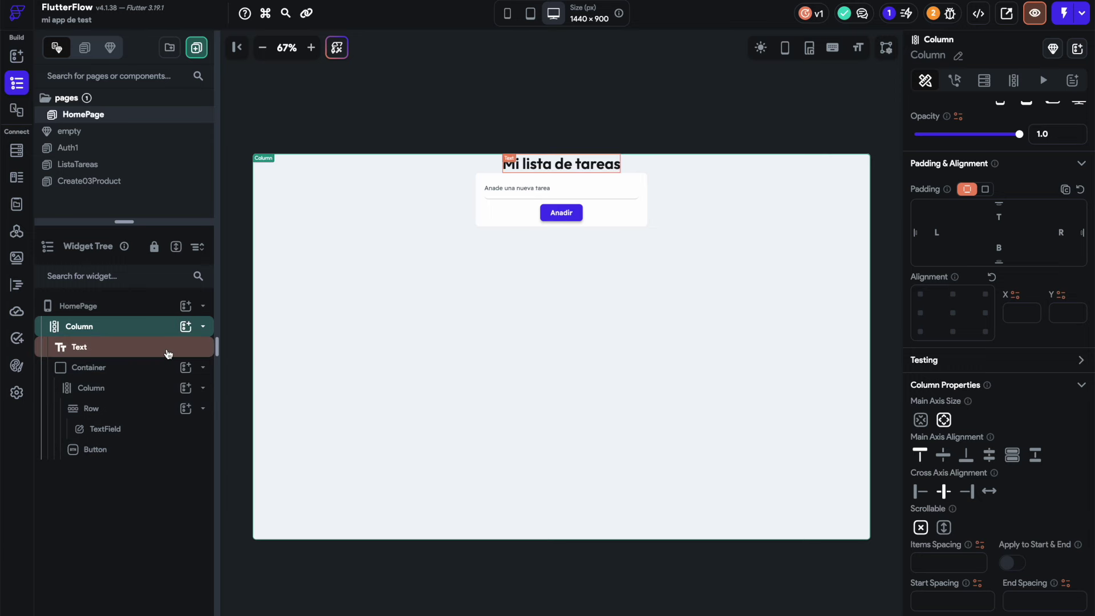
pyautogui.click(183, 331)
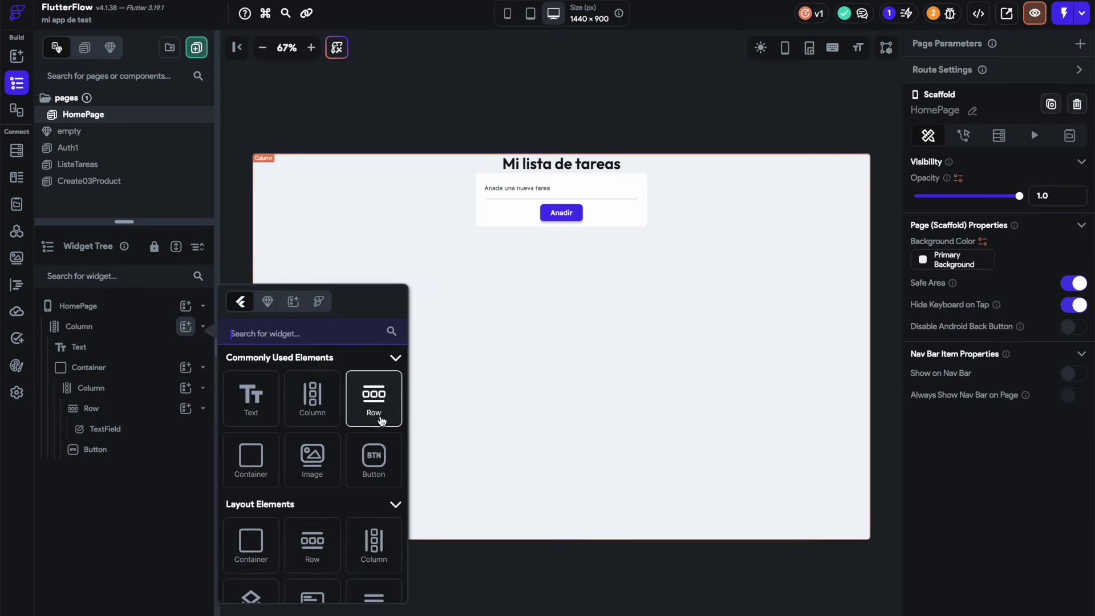
pyautogui.click(374, 399)
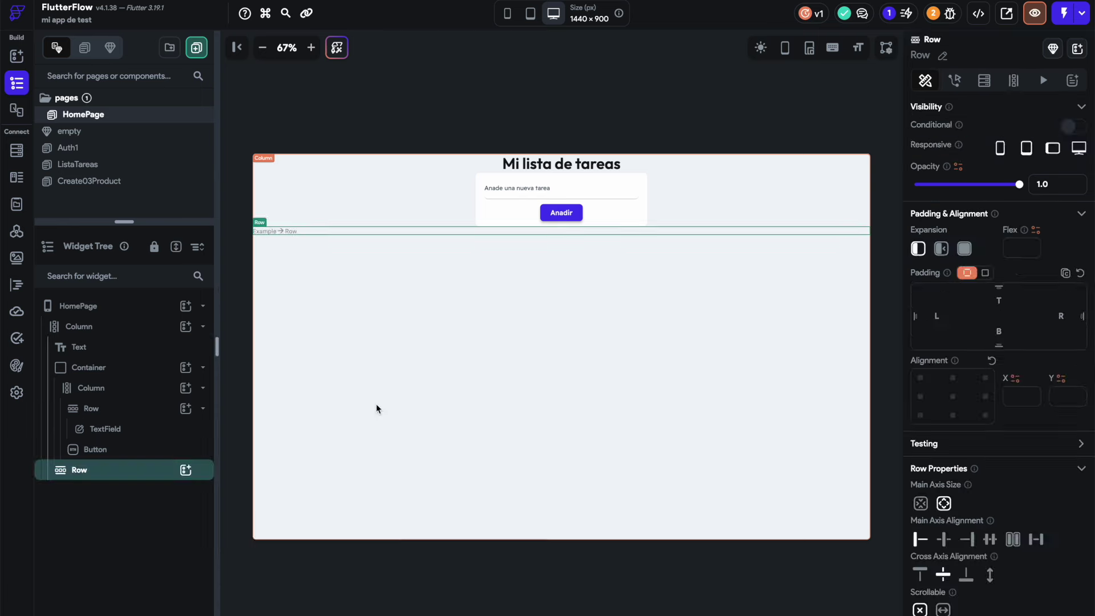
pyautogui.click(192, 474)
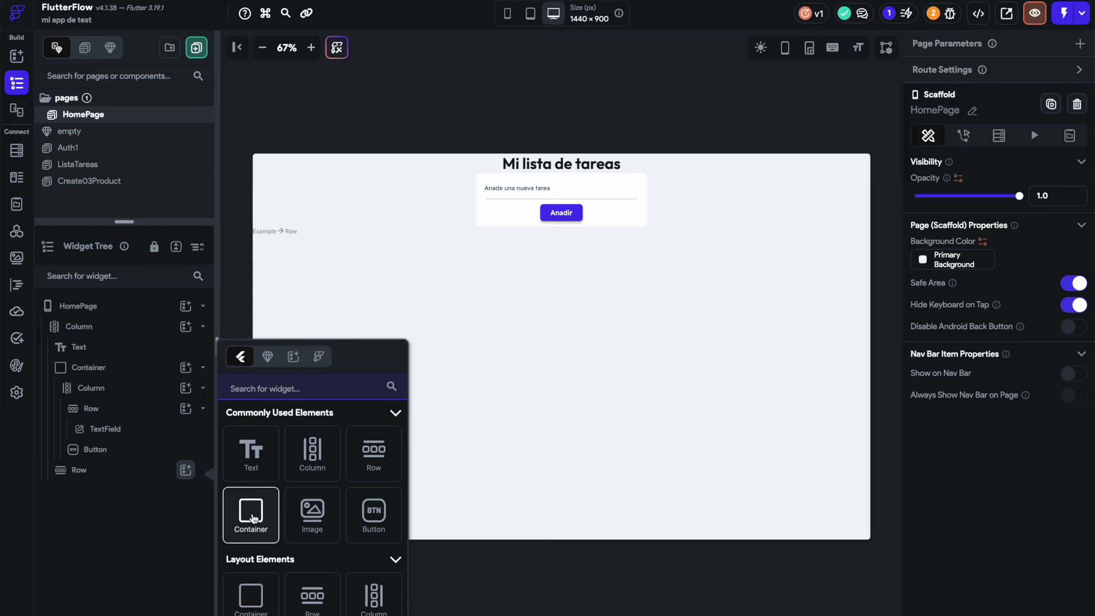
pyautogui.click(254, 518)
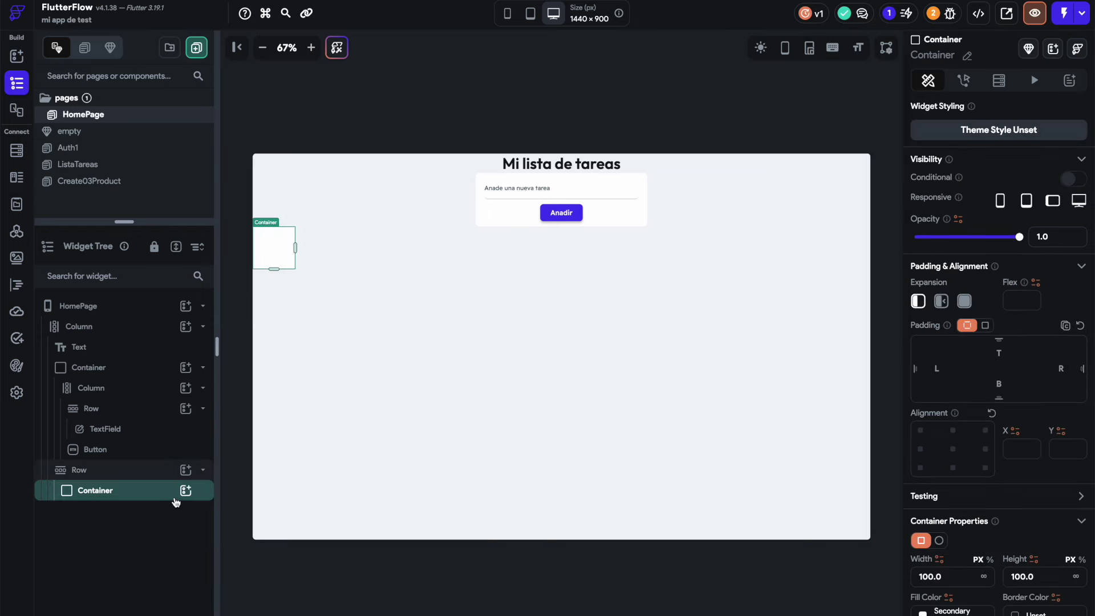
# - Insert a column into the row's container and add a text widget to that column
pyautogui.click(185, 490)
pyautogui.click(307, 461)
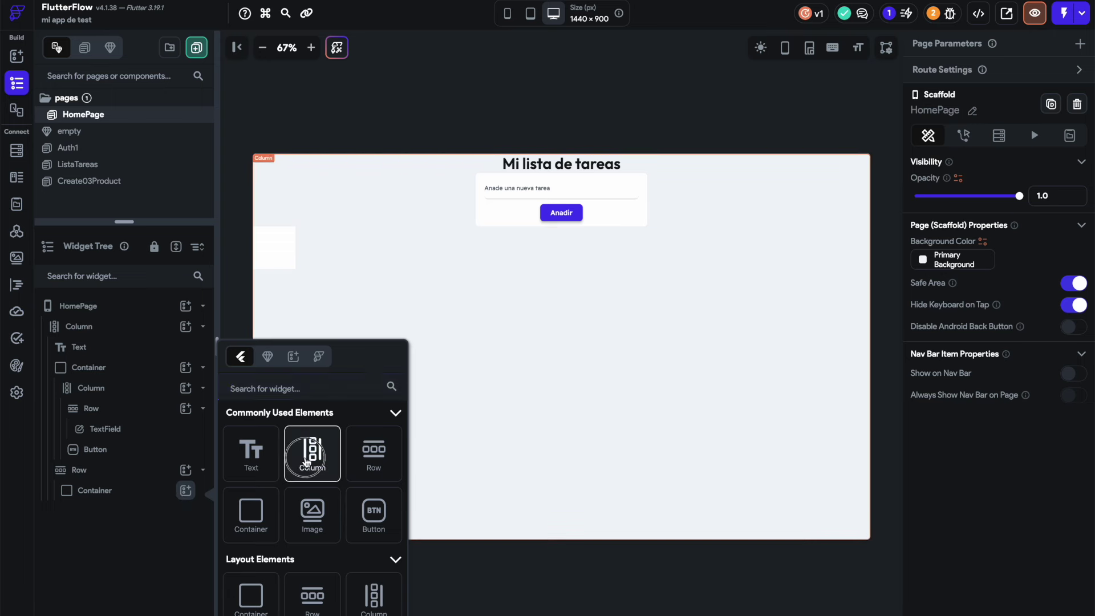
pyautogui.click(272, 389)
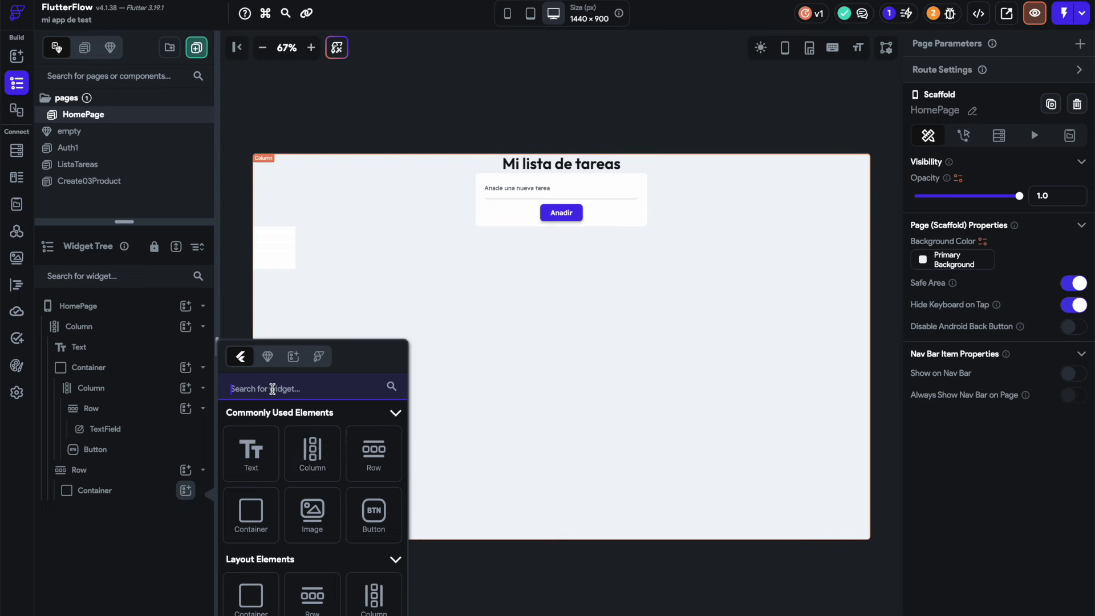
pyautogui.click(311, 453)
pyautogui.click(185, 511)
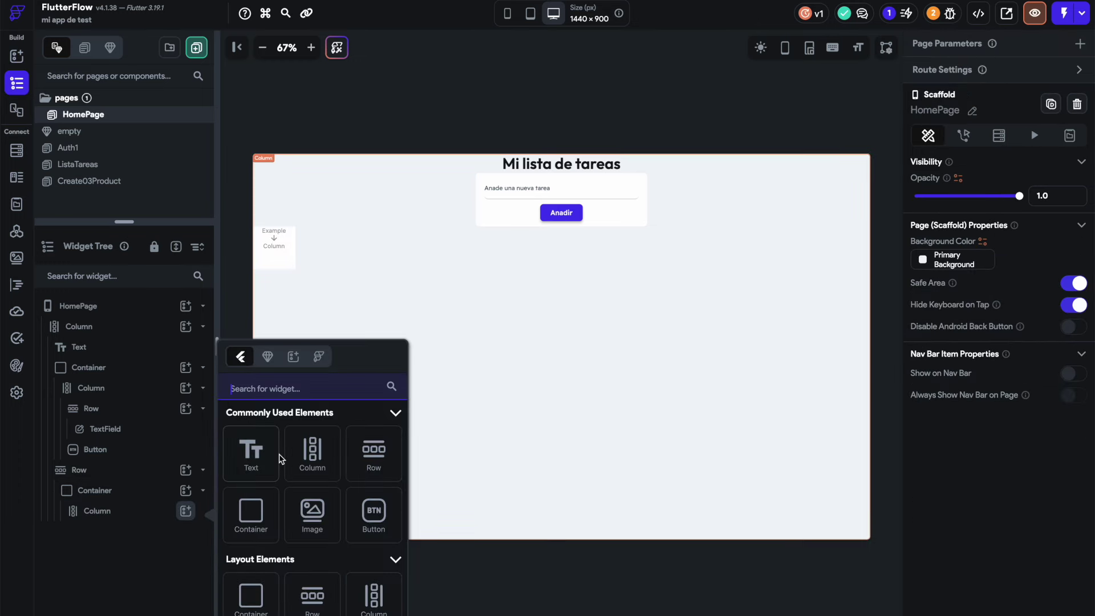
pyautogui.click(252, 449)
# - Add a ListView below the text in the column of the row's container
pyautogui.click(185, 511)
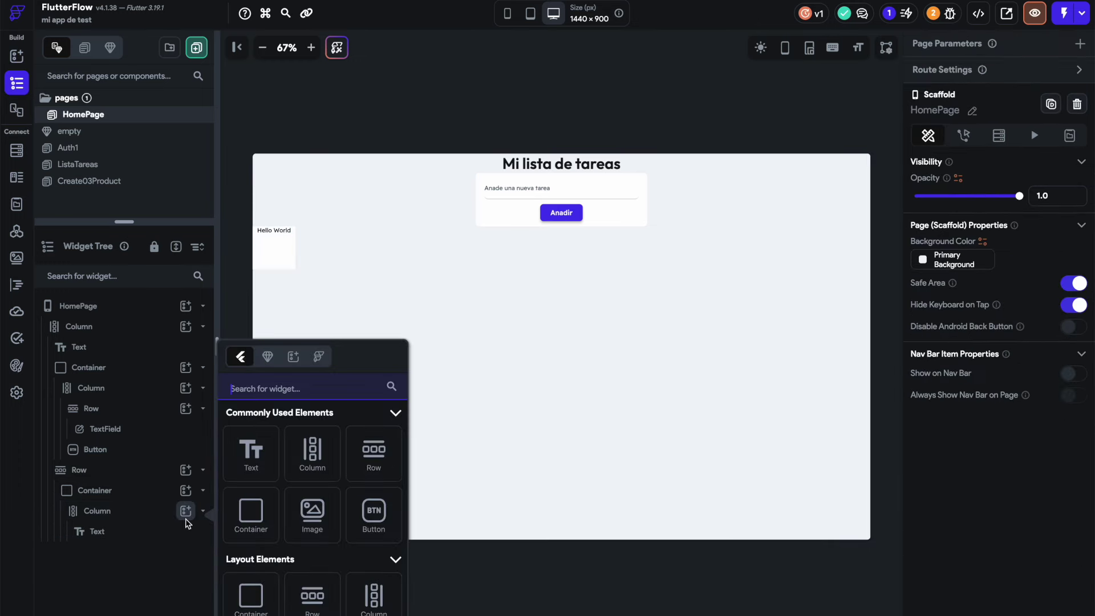
pyautogui.click(259, 389)
pyautogui.write('list')
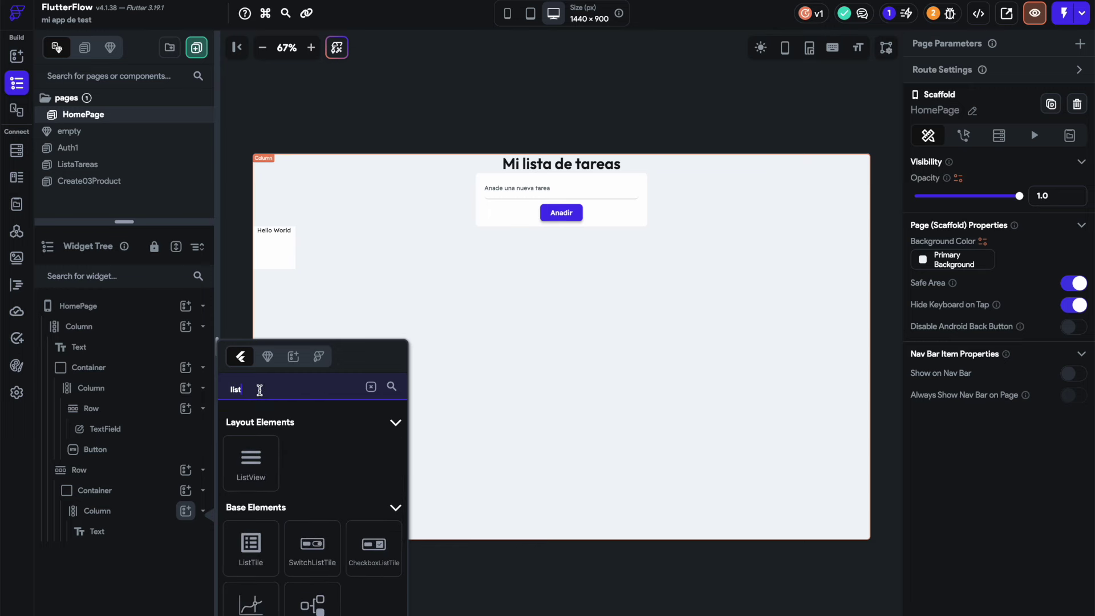
pyautogui.click(253, 465)
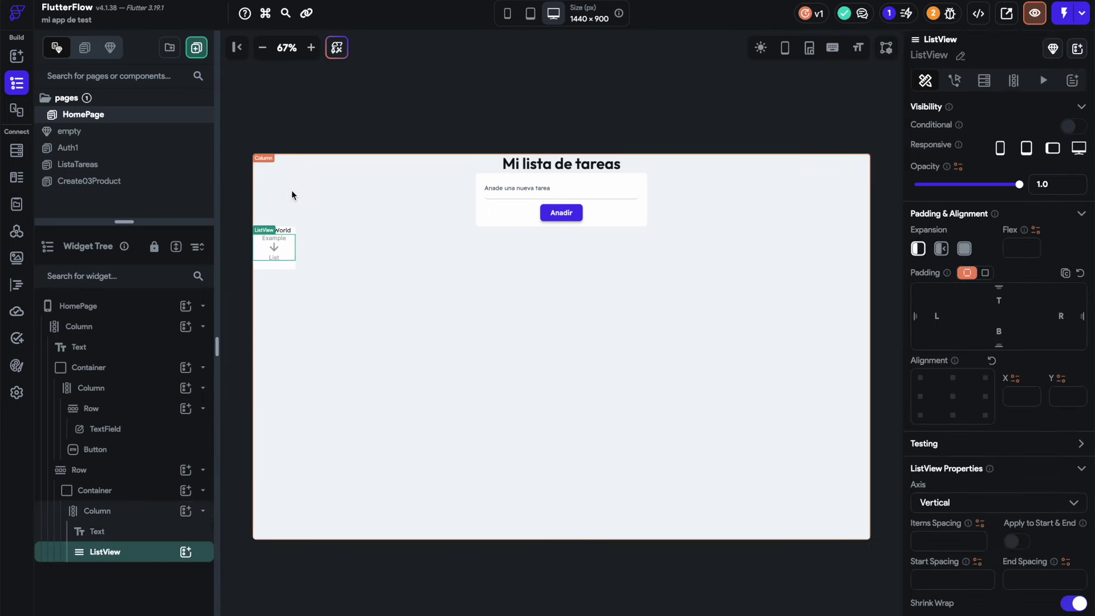
# - Give the text above the ListView the Title Medium theme style and the Primary Text colour
pyautogui.click(282, 233)
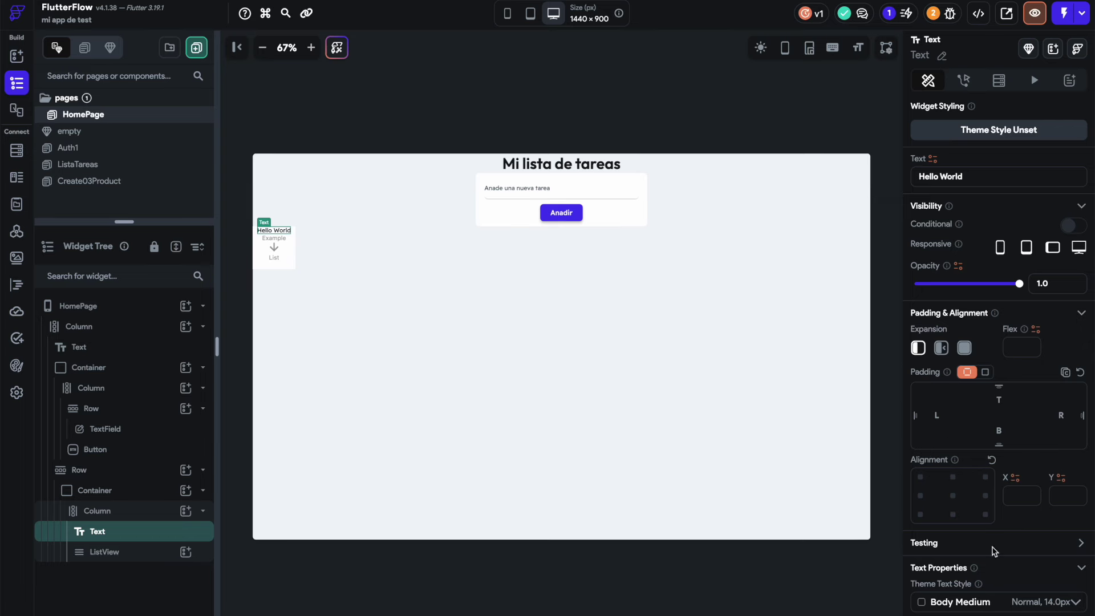
pyautogui.click(970, 600)
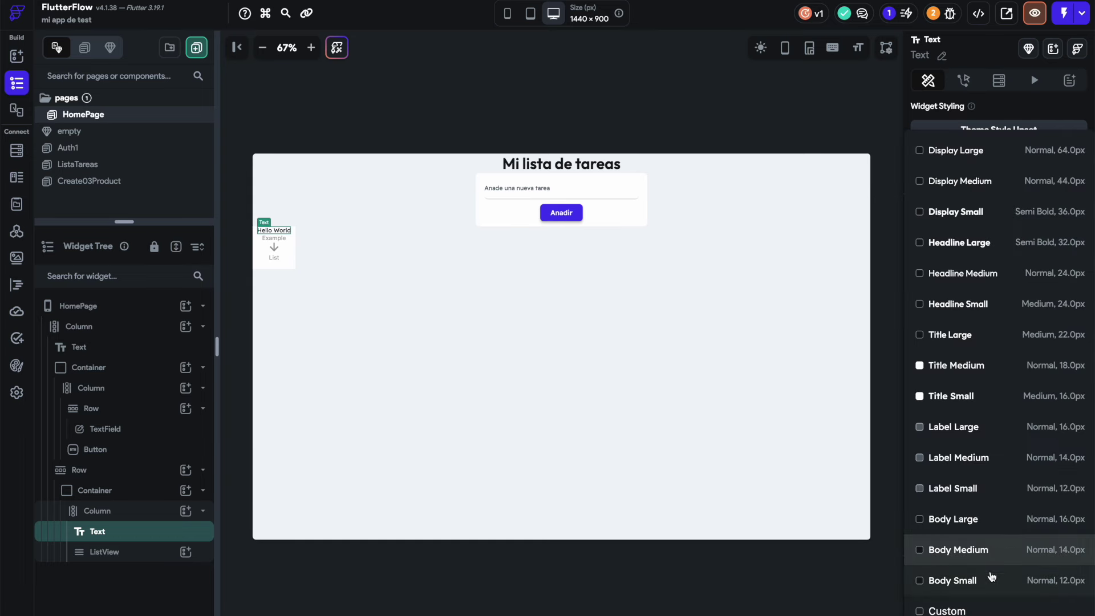
pyautogui.click(1000, 371)
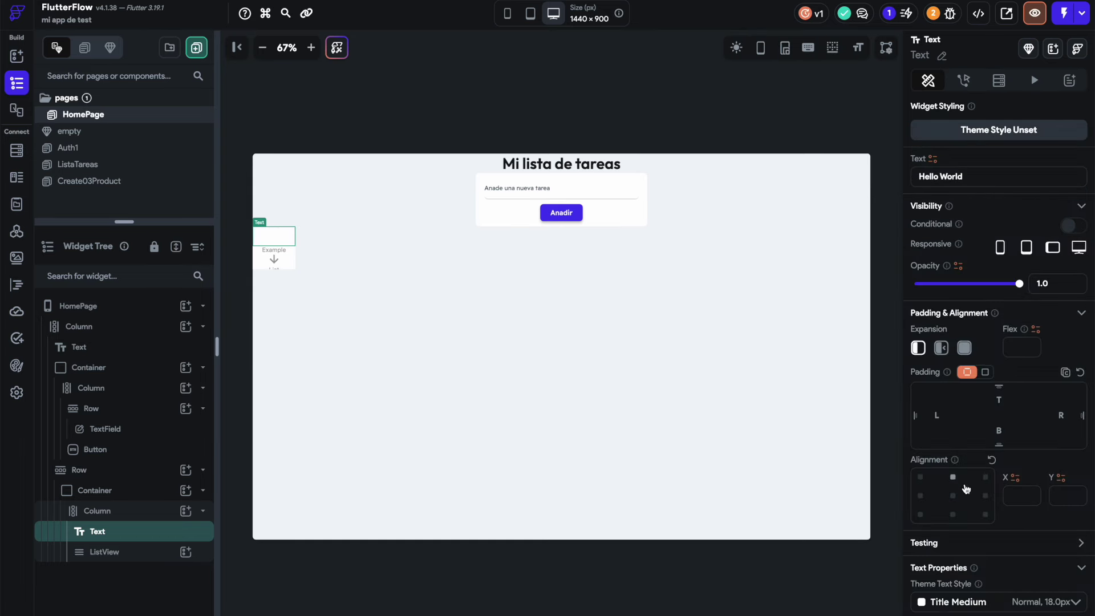
pyautogui.scroll(-3, 950, 513)
pyautogui.click(1014, 613)
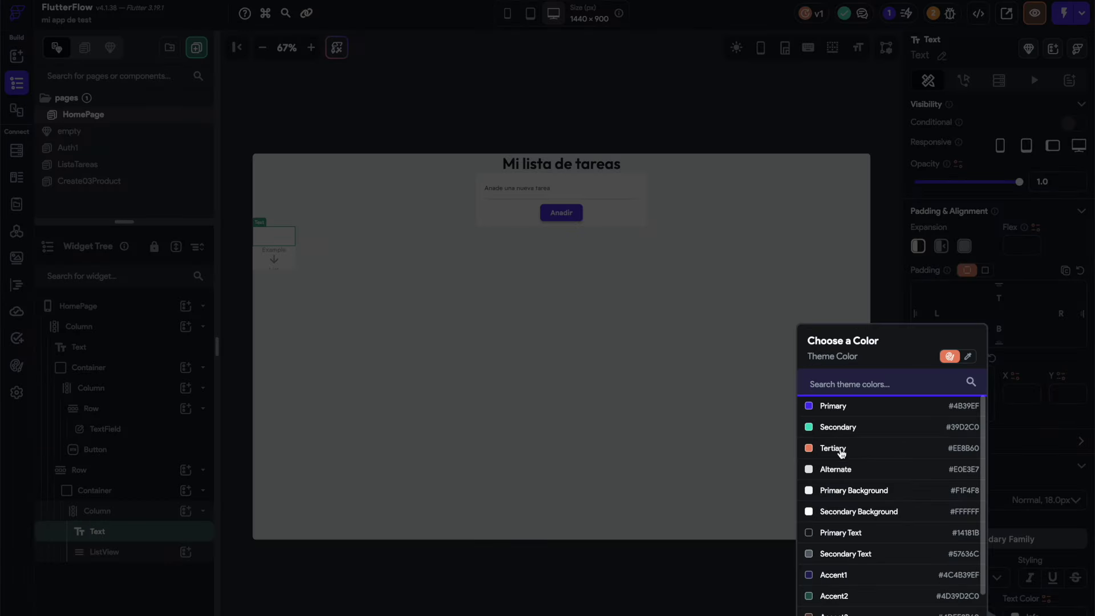
pyautogui.click(821, 532)
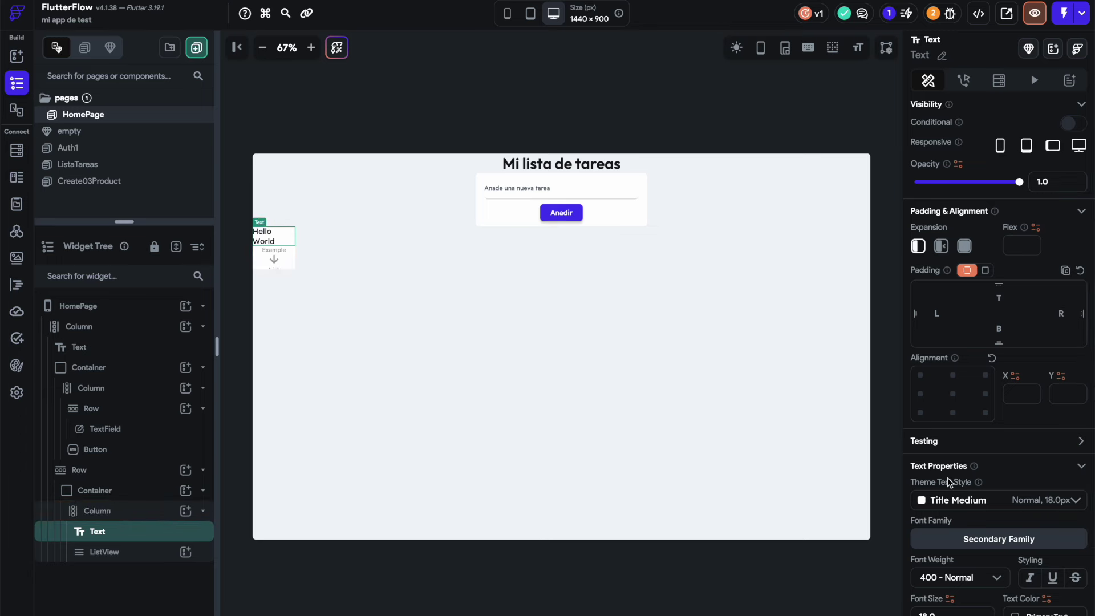
pyautogui.scroll(-5, 997, 483)
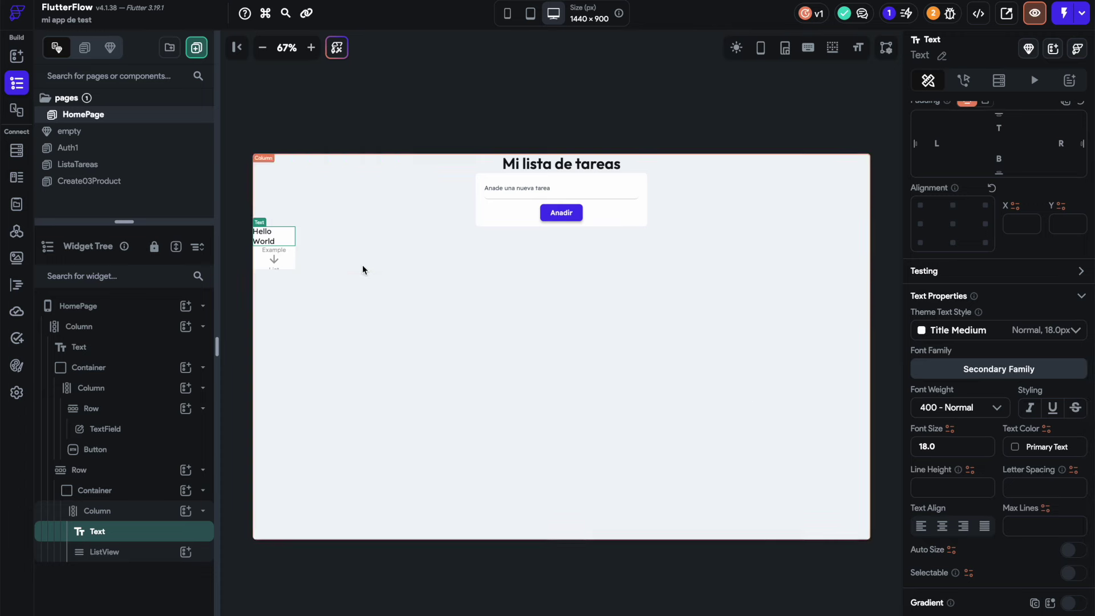
# - Replace the Hello World text above the ListView with "No completado"
pyautogui.scroll(8, 995, 231)
pyautogui.tripleClick(973, 179)
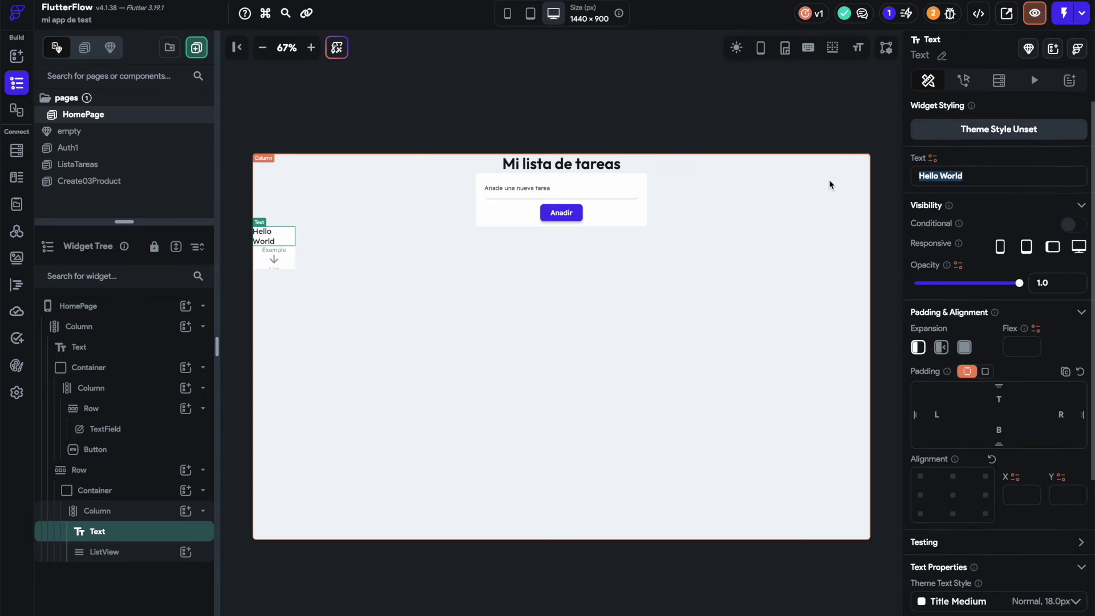
pyautogui.write('No com')
pyautogui.write('pletado')
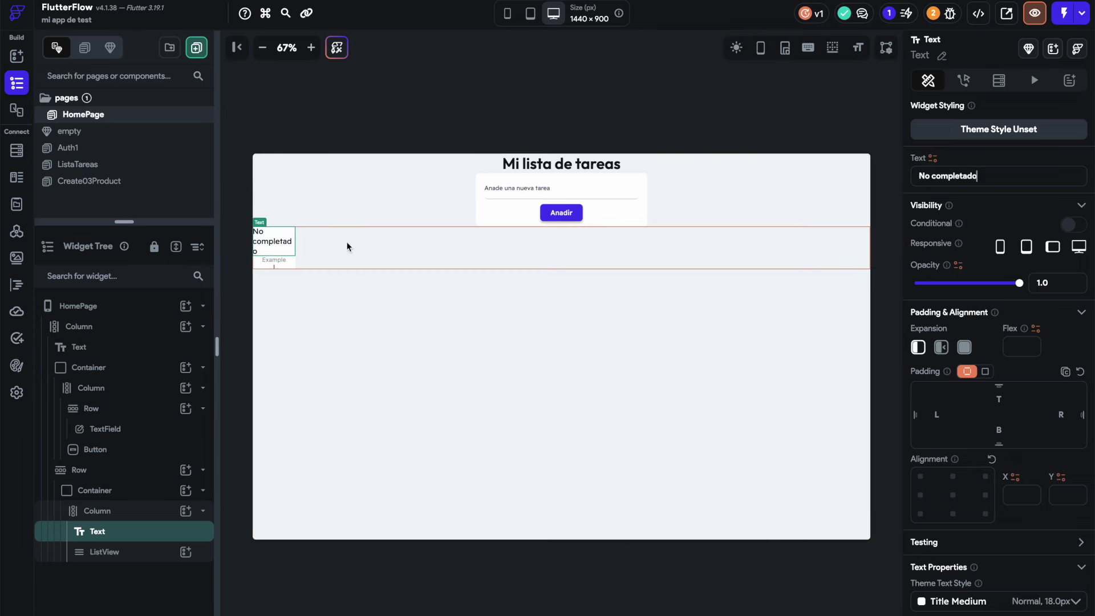
# - Create a new component named "tarjeta" from the Card 08 - Header Tag template, using My Theme
pyautogui.click(276, 266)
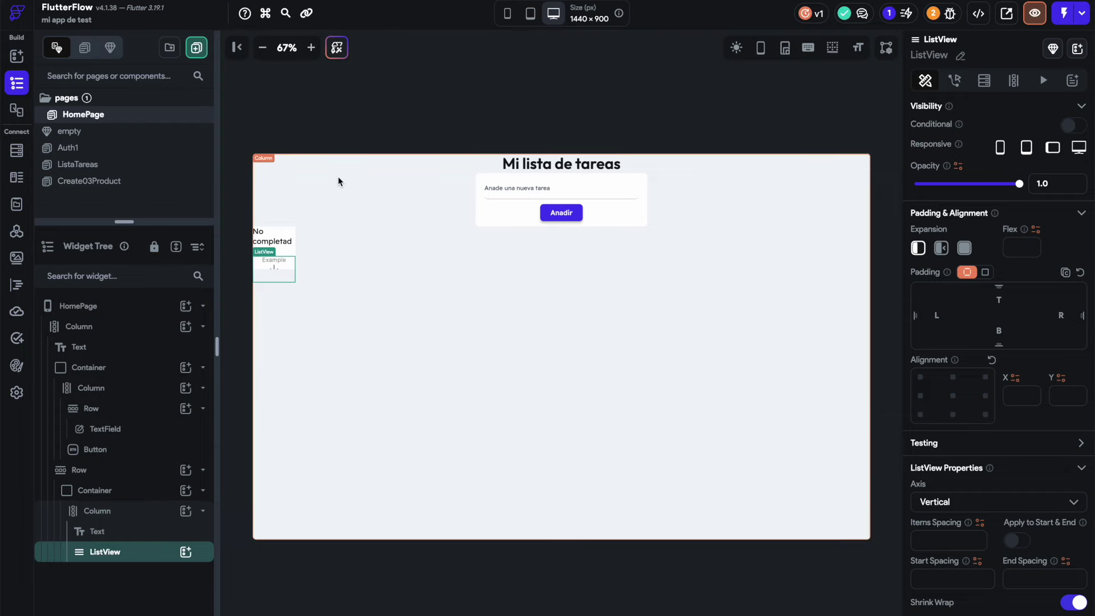
pyautogui.click(197, 51)
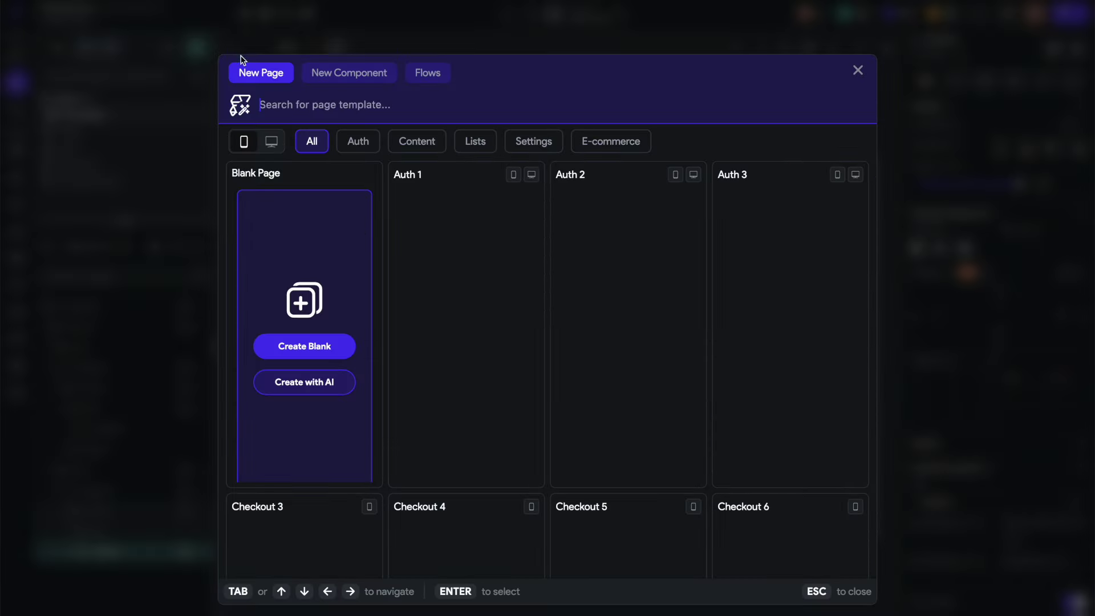
pyautogui.click(355, 78)
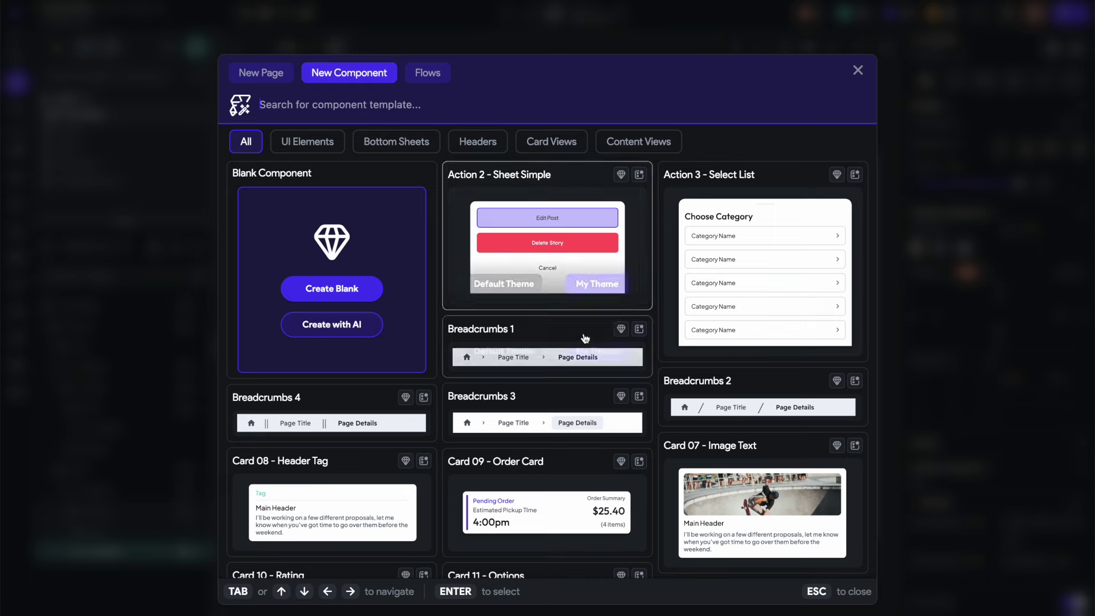
pyautogui.scroll(-3, 584, 337)
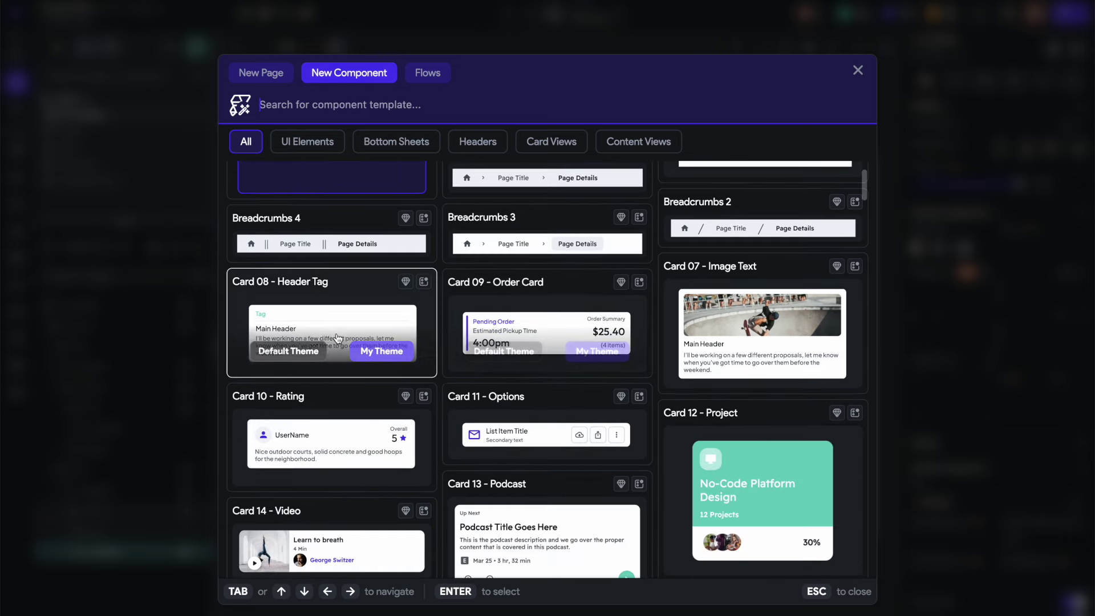
pyautogui.click(389, 354)
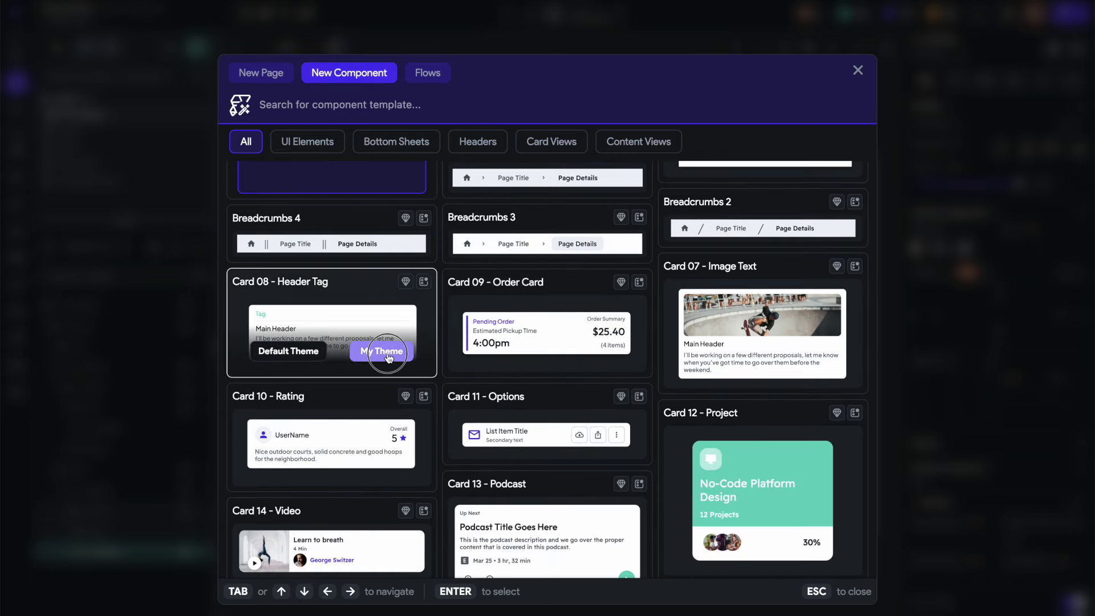
pyautogui.moveTo(548, 342); pyautogui.dragTo(343, 334)
pyautogui.write('theta')
pyautogui.click(632, 365)
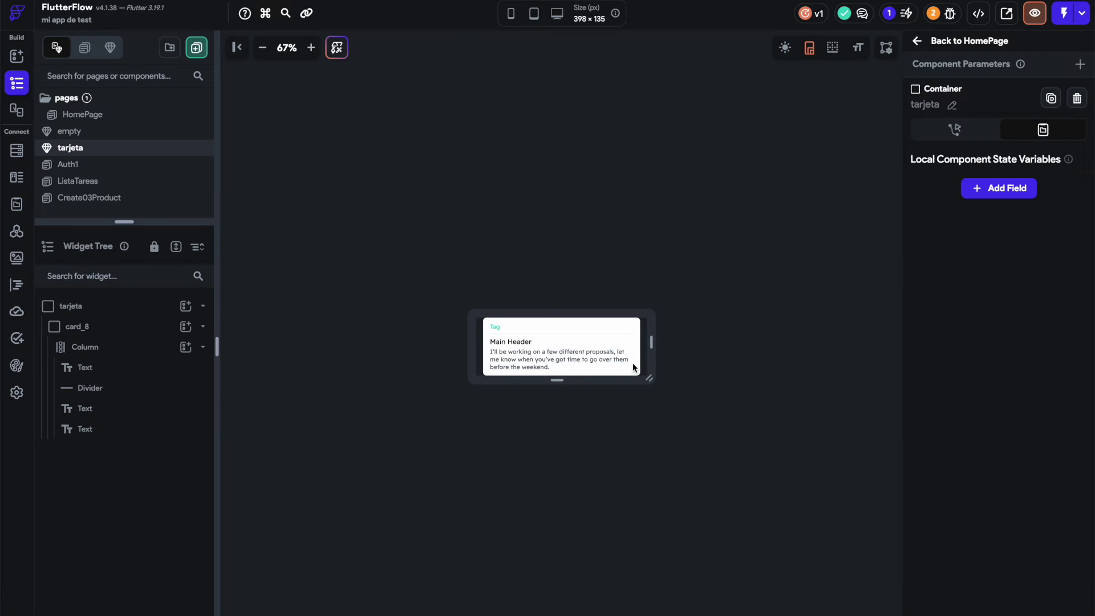
# - Enlarge the tarjeta component's canvas to about 611 × 179 px
pyautogui.click(498, 329)
pyautogui.click(621, 278)
pyautogui.click(652, 383)
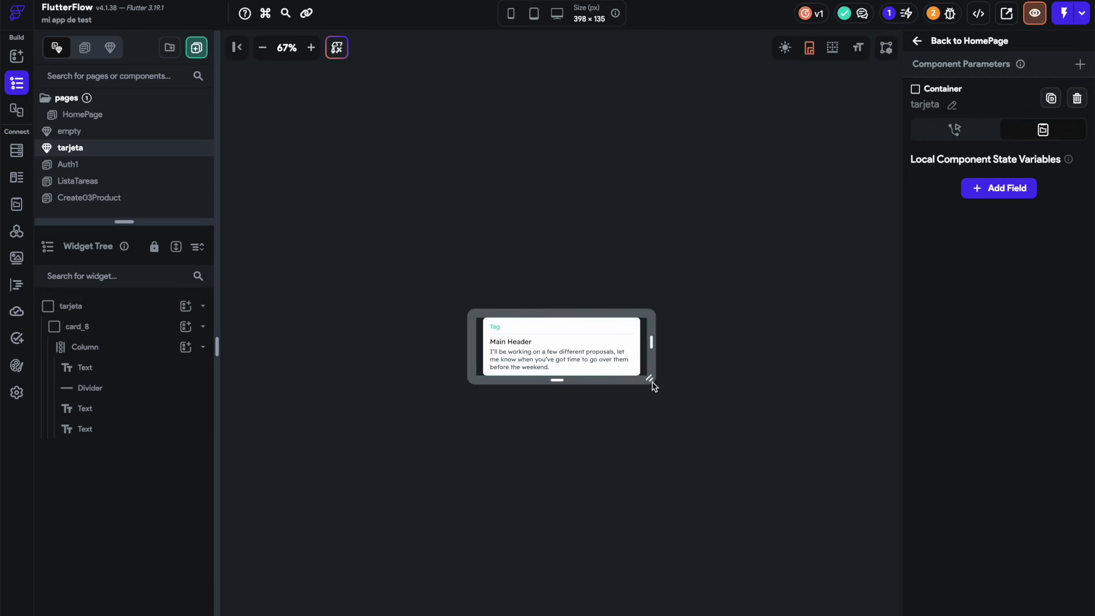
pyautogui.moveTo(651, 382); pyautogui.dragTo(693, 390)
# - Delete the Main Header text and the divider from the tarjeta card
pyautogui.click(467, 333)
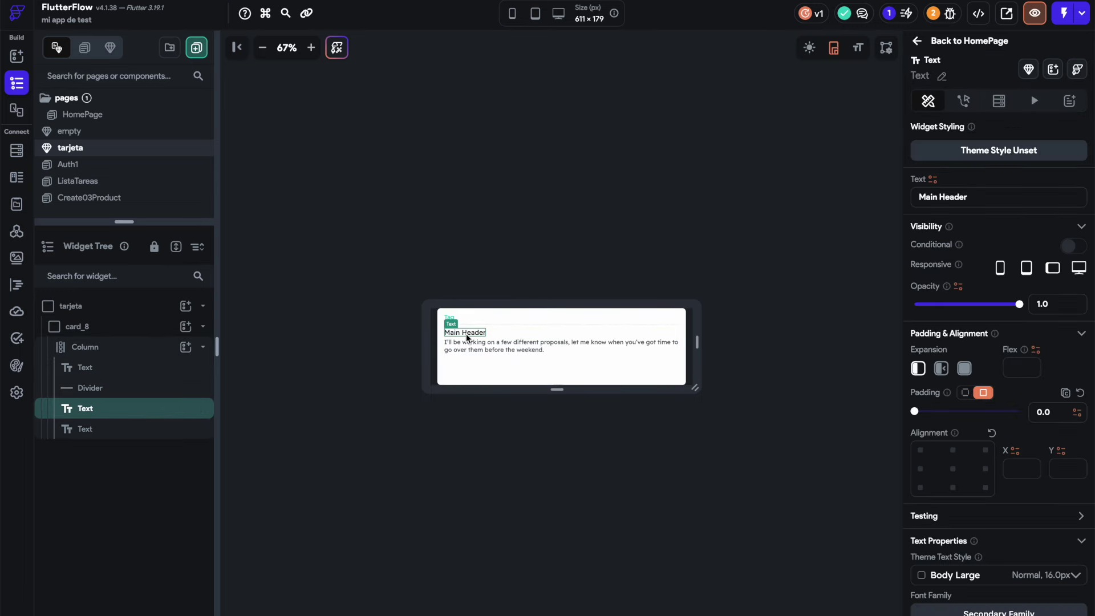
pyautogui.press('Delete')
pyautogui.click(472, 323)
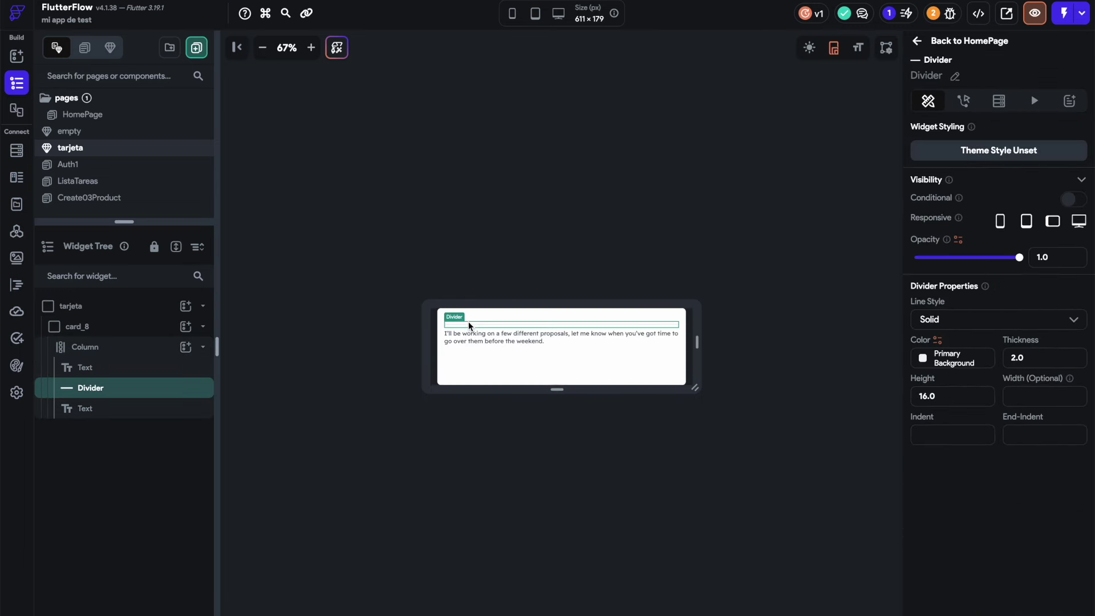
pyautogui.press('Delete')
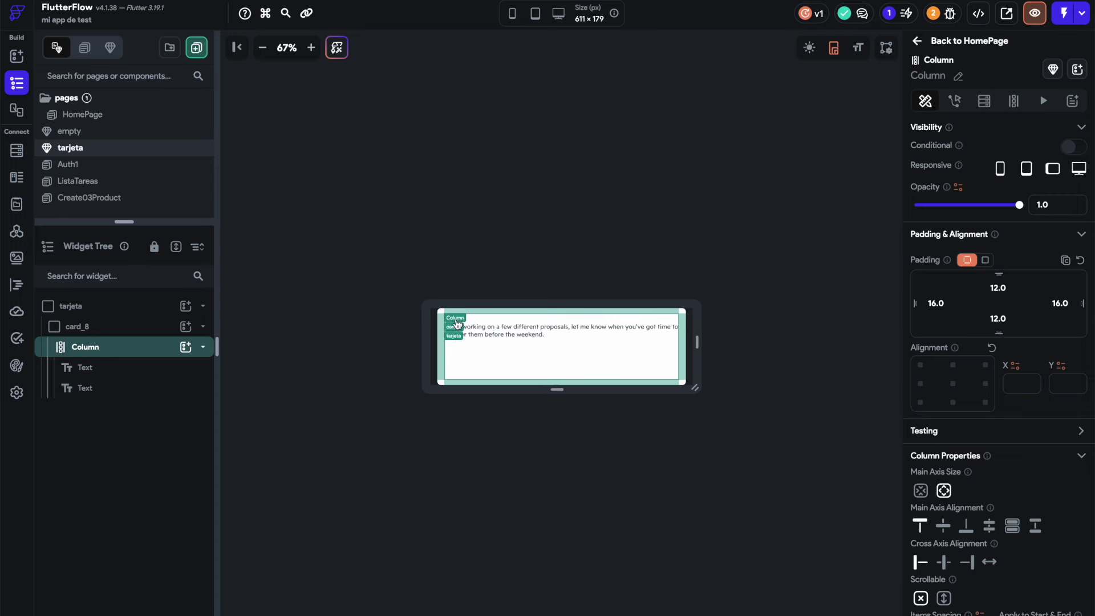
# - Replace the Tag text at the top of the tarjeta card with "tarea"
pyautogui.click(490, 274)
pyautogui.click(450, 317)
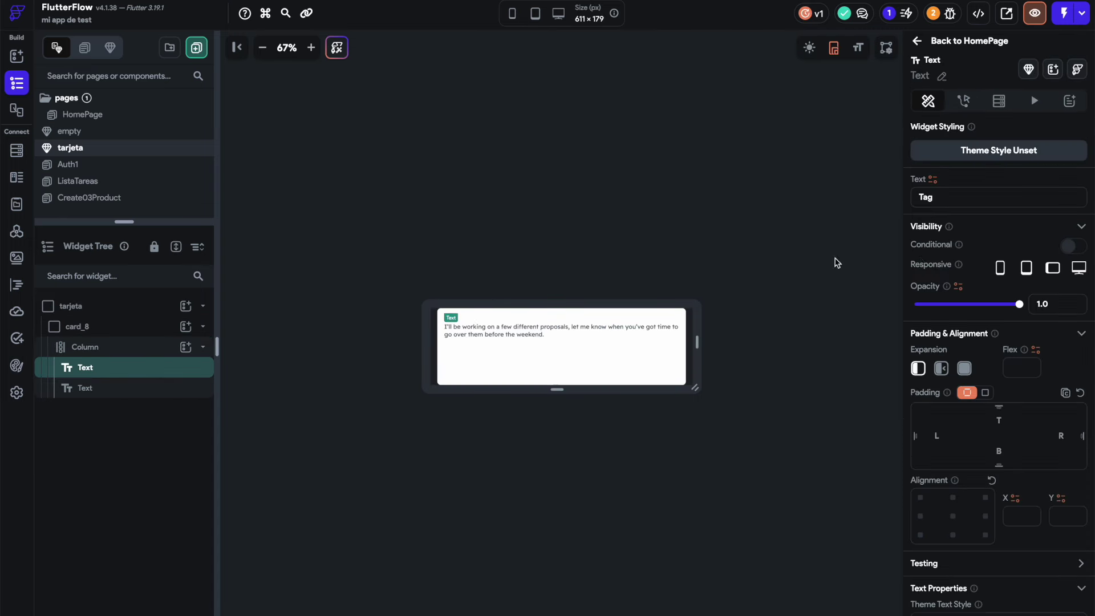
pyautogui.moveTo(950, 198); pyautogui.dragTo(860, 205)
pyautogui.write('tarea')
pyautogui.click(651, 225)
# - Set the width of the card_8 container in the tarjeta component to 400 px
pyautogui.click(549, 333)
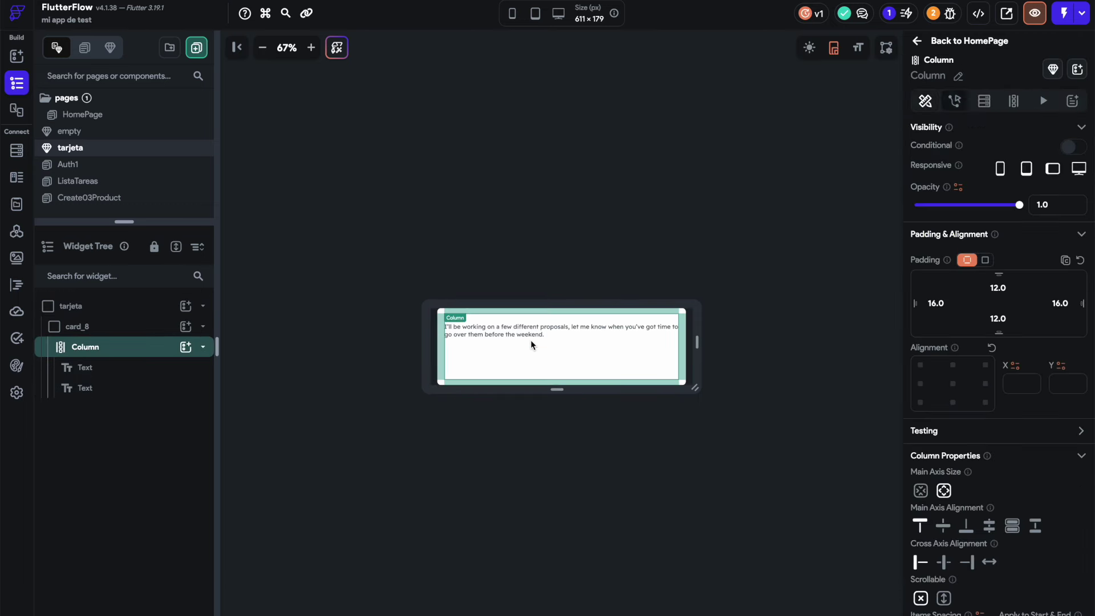
pyautogui.click(550, 333)
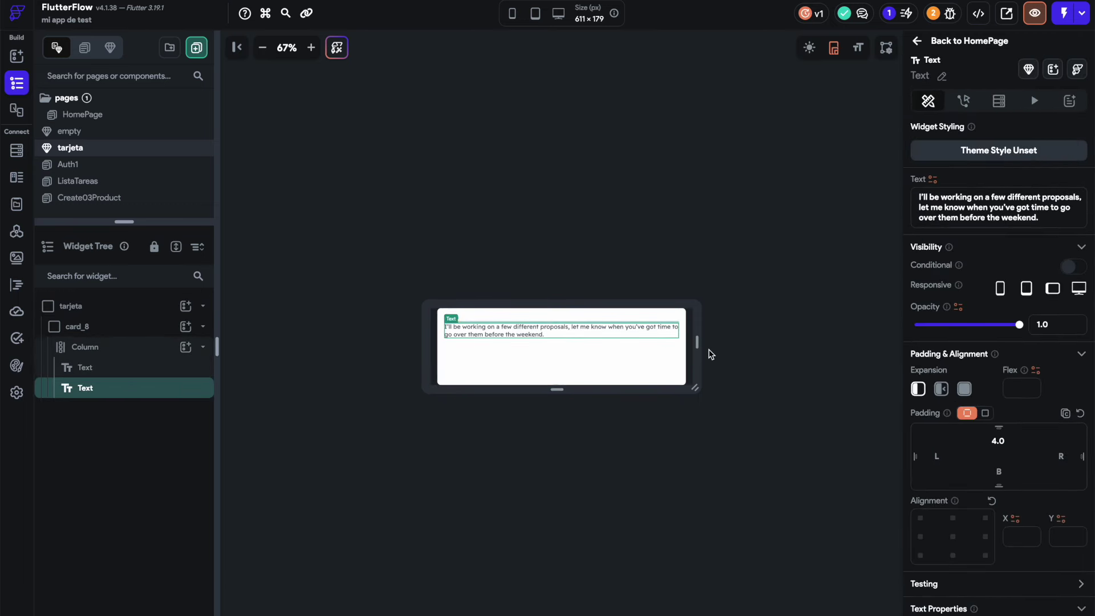
pyautogui.click(117, 327)
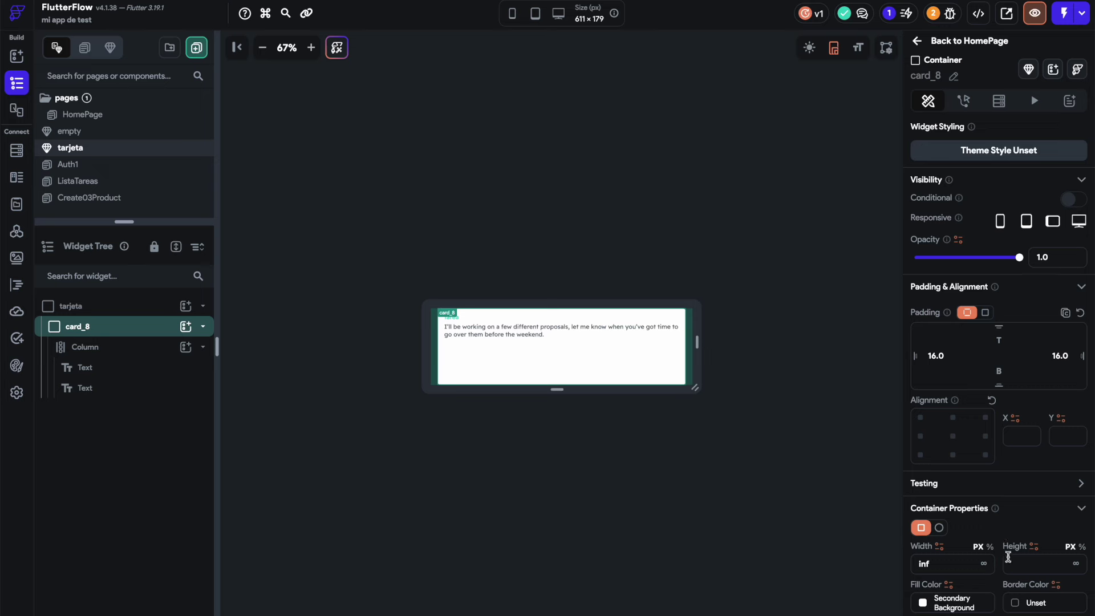
pyautogui.scroll(-2, 1007, 555)
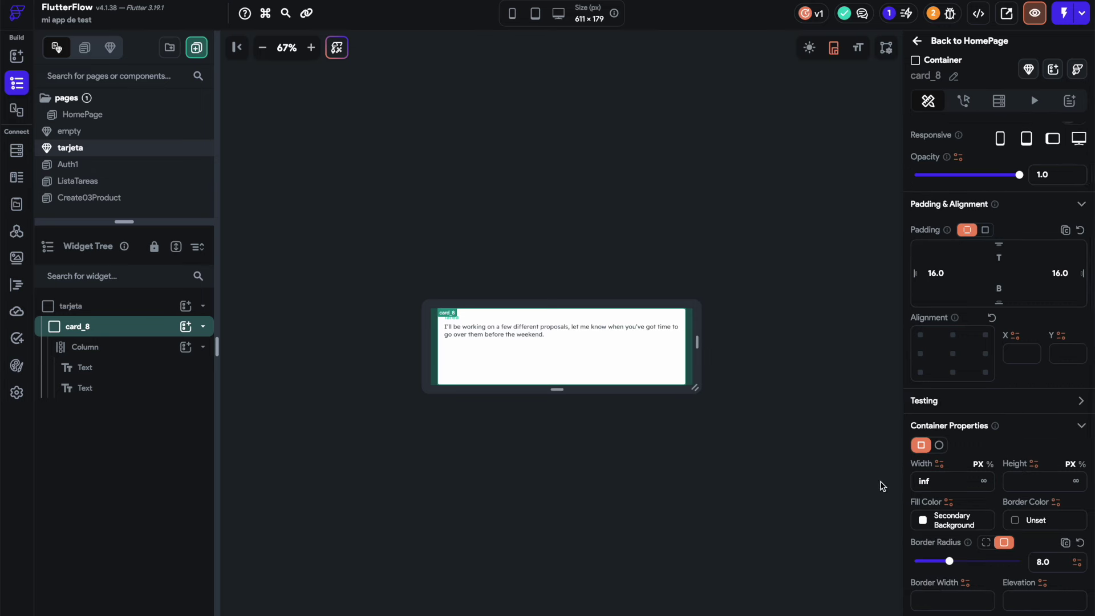
pyautogui.doubleClick(951, 485)
pyautogui.write('400')
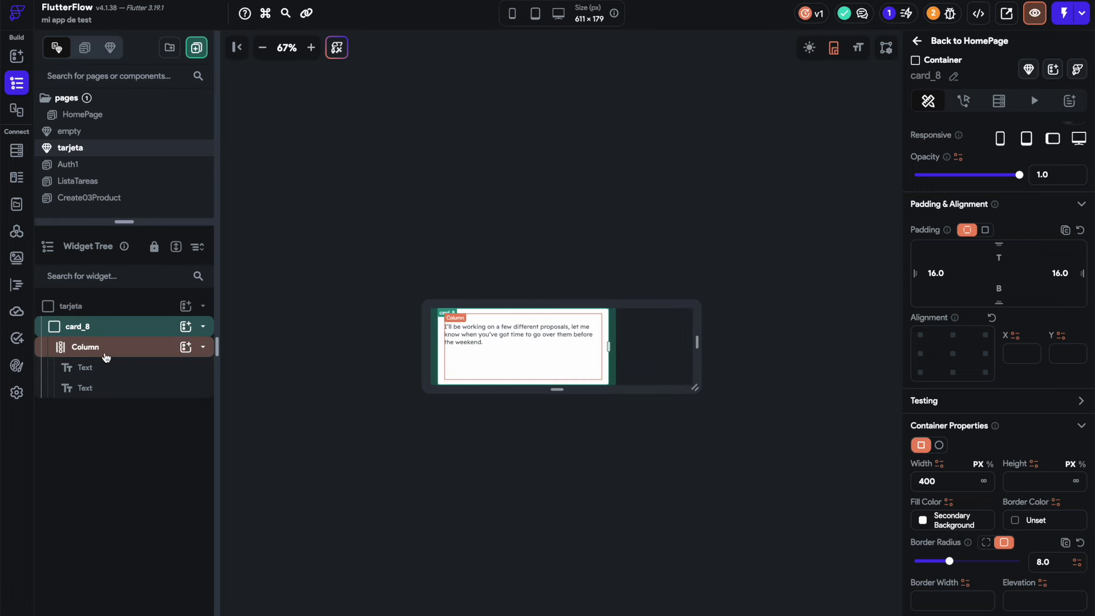
# - Leave the tarjeta component and go back to the HomePage
pyautogui.click(110, 368)
pyautogui.click(114, 387)
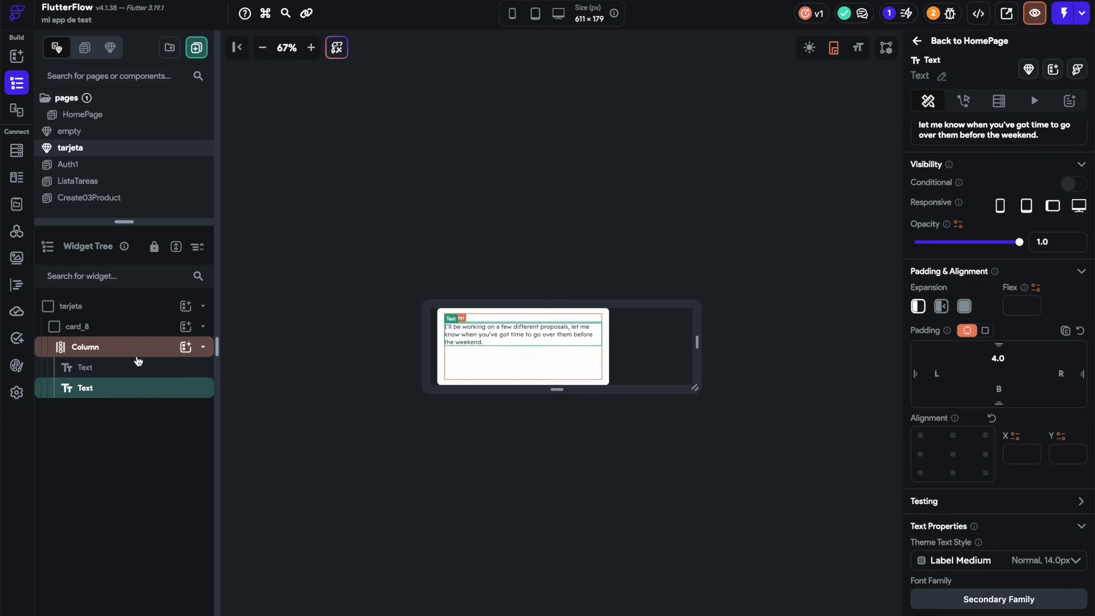
pyautogui.click(135, 348)
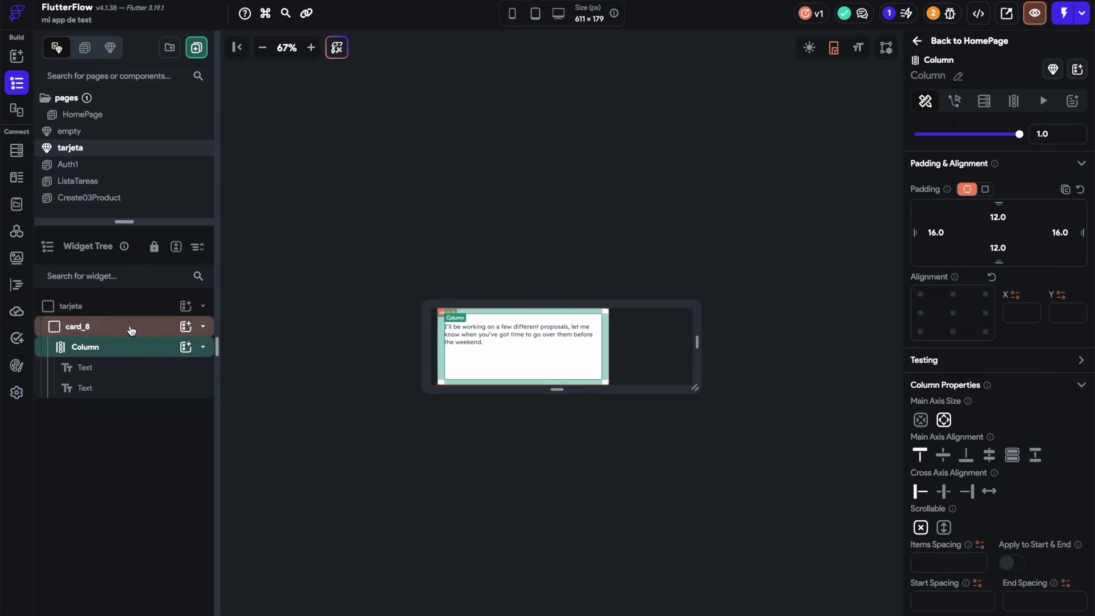
pyautogui.click(130, 325)
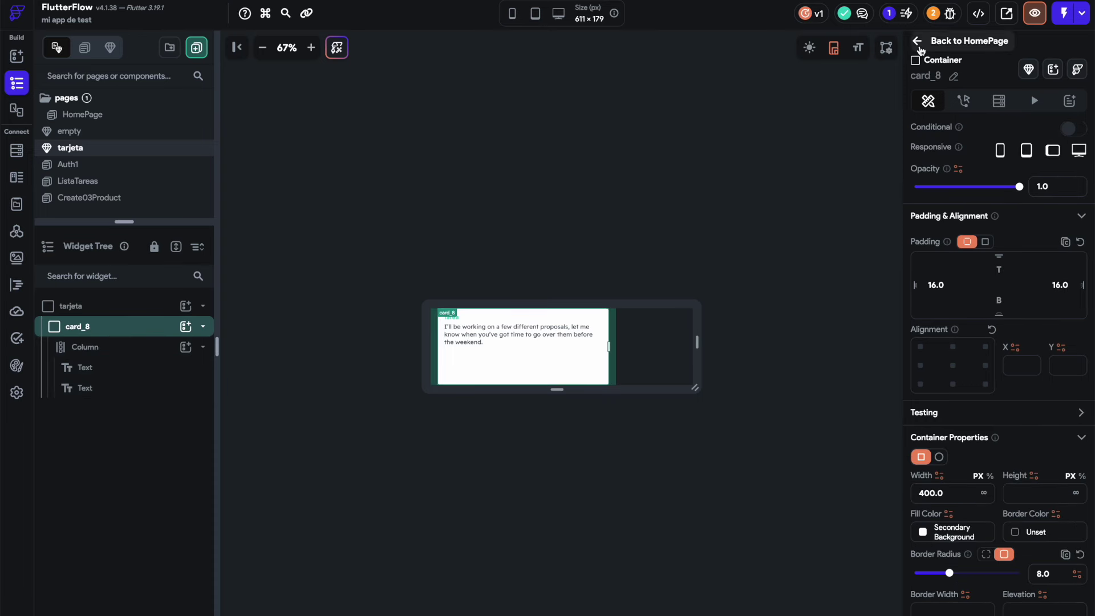
pyautogui.click(917, 42)
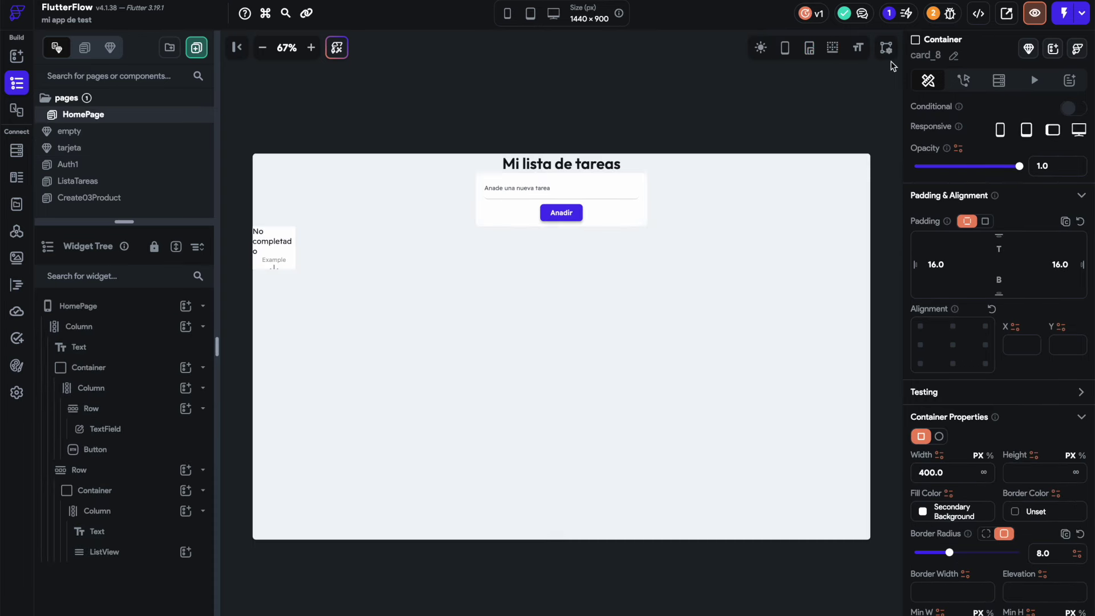
# - Set the width of the container holding the "No completado" list to 500 px
pyautogui.click(289, 238)
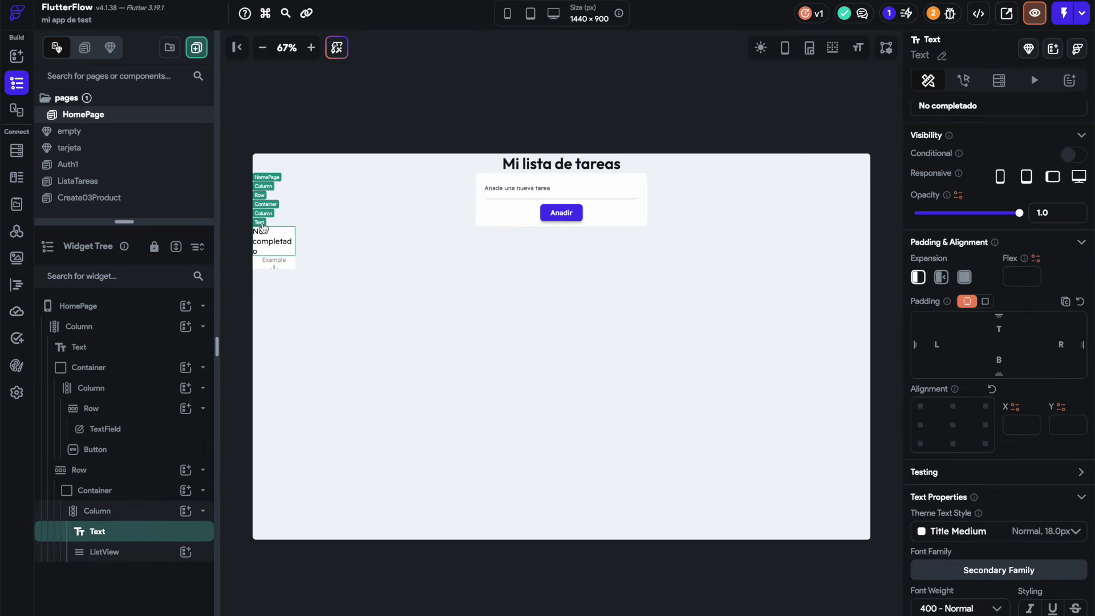
pyautogui.click(265, 204)
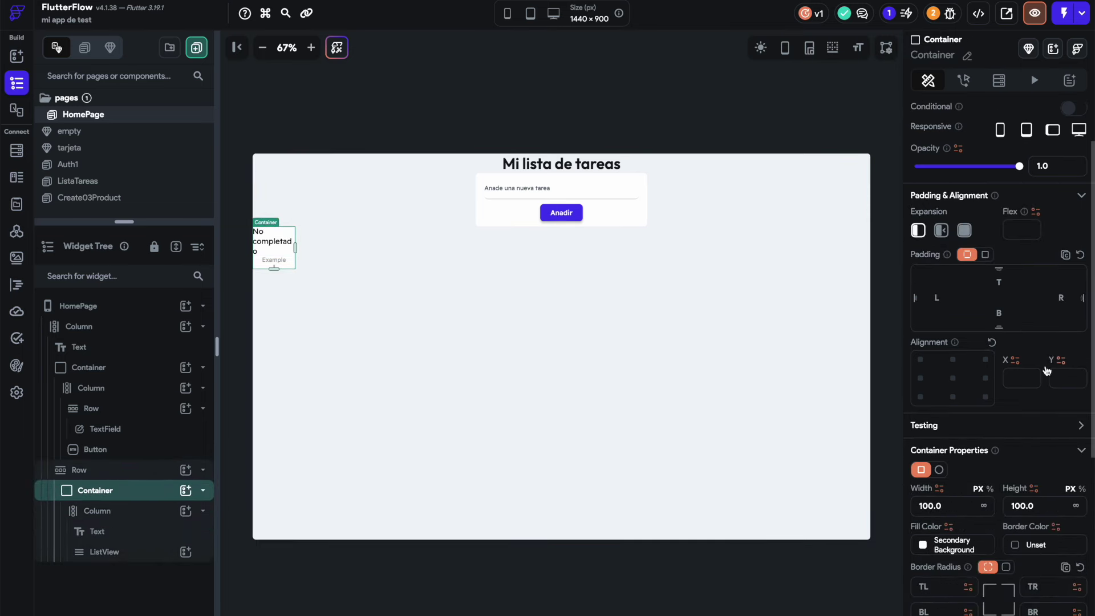
pyautogui.scroll(-3, 973, 481)
pyautogui.click(956, 423)
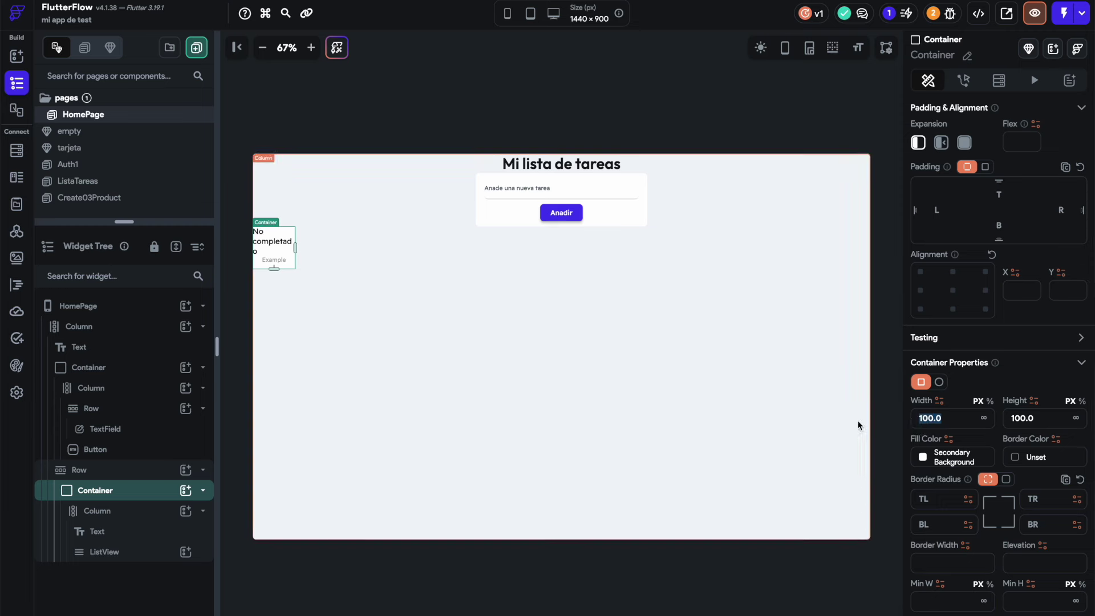
pyautogui.write('500')
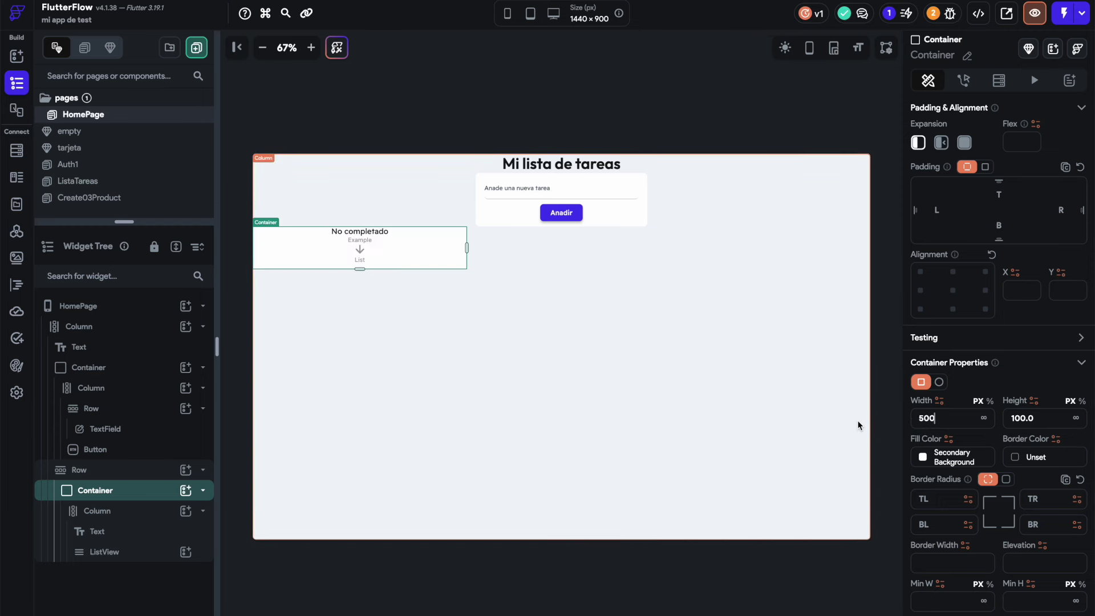
# - Clear the height value of the "No completado" container so it fits its content
pyautogui.click(1046, 418)
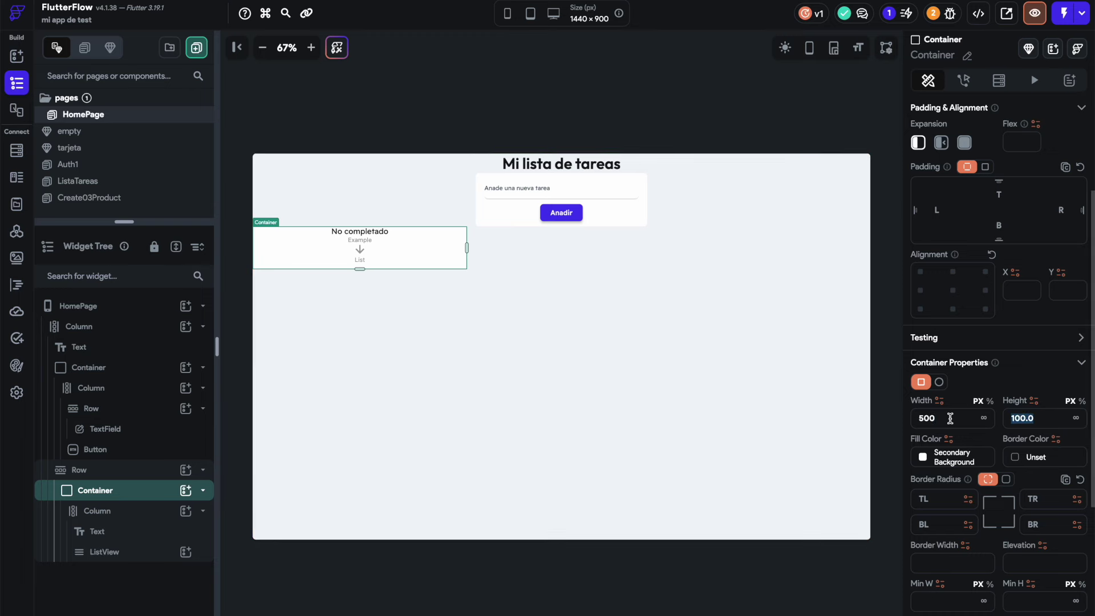
pyautogui.write('110.00')
pyautogui.press('BackSpace')
pyautogui.press('BackSpace')
pyautogui.press('BackSpace')
pyautogui.press('BackSpace')
pyautogui.press('BackSpace')
pyautogui.press('BackSpace')
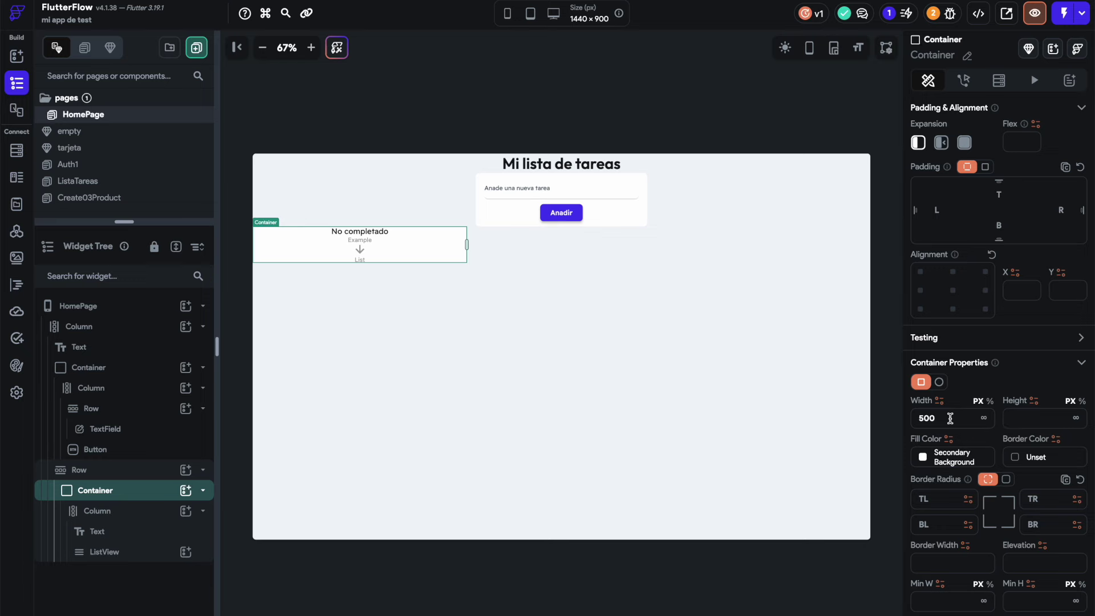
# - Insert the custom tarjeta component into the ListView under "No completado"
pyautogui.click(368, 251)
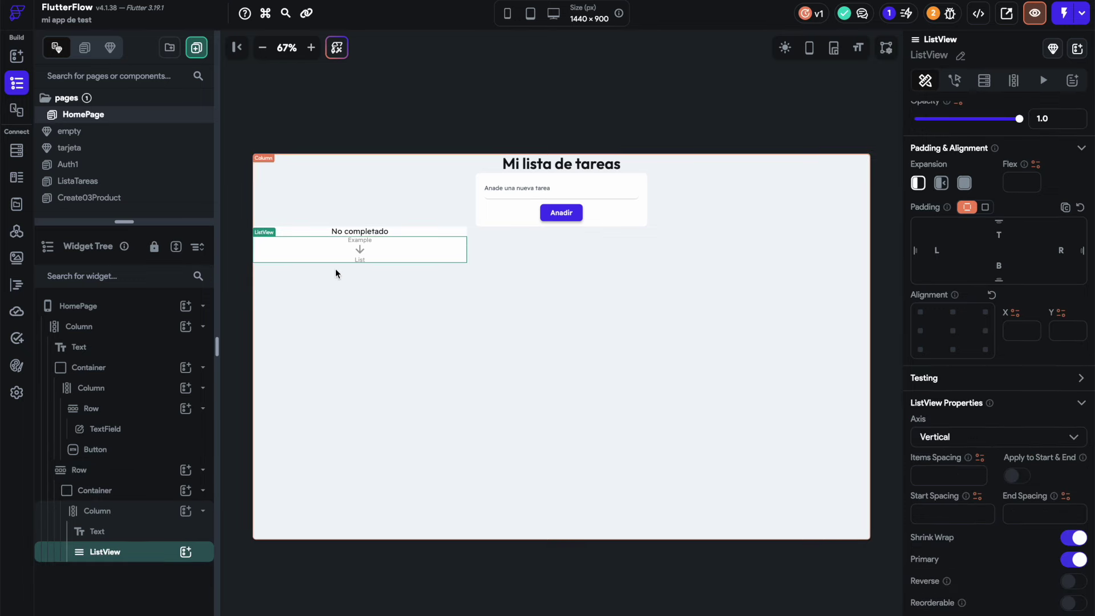
pyautogui.click(185, 552)
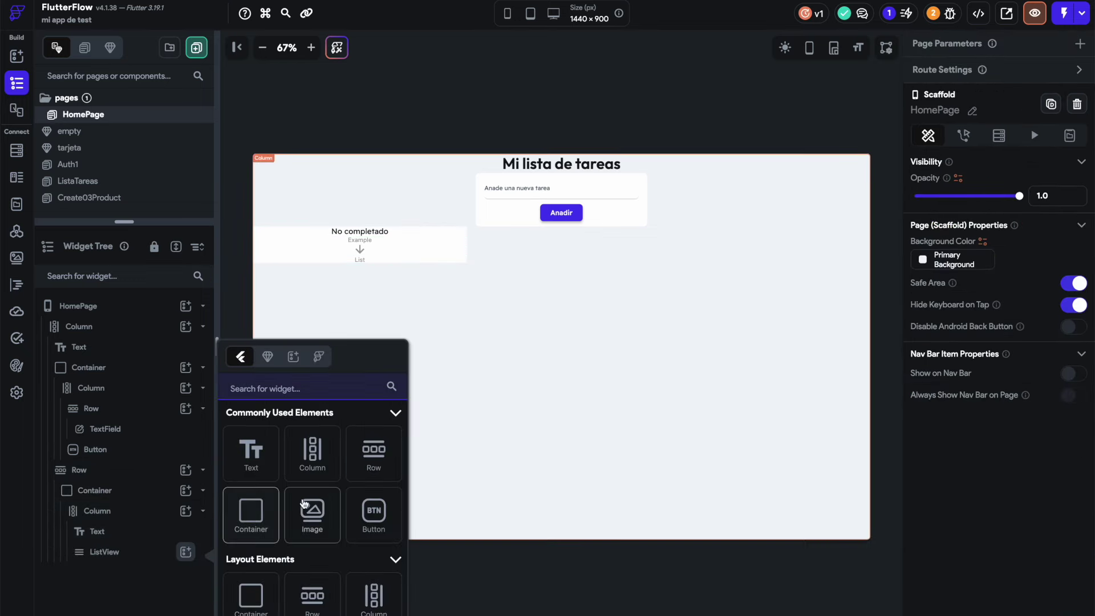
pyautogui.click(266, 358)
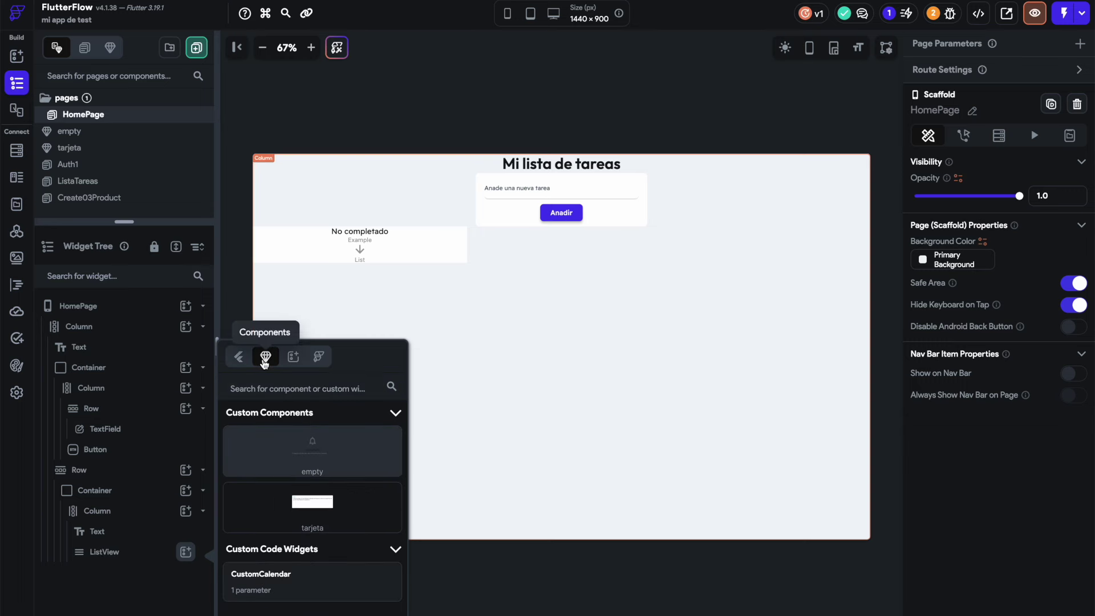
pyautogui.click(276, 506)
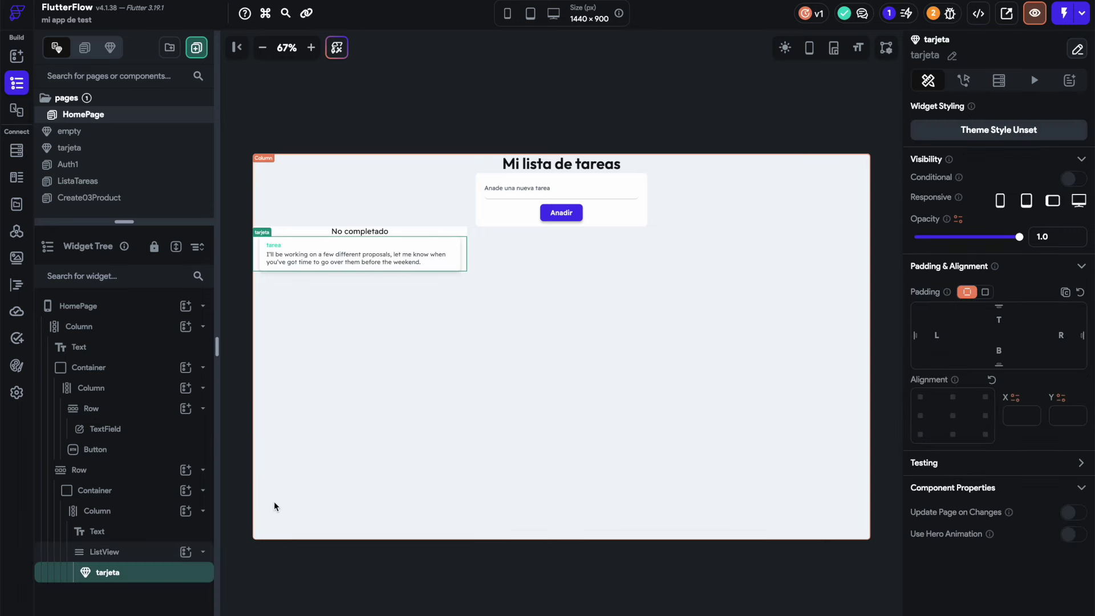
# - Set the items spacing of the Column inside the "No completado" container to 12
pyautogui.click(405, 228)
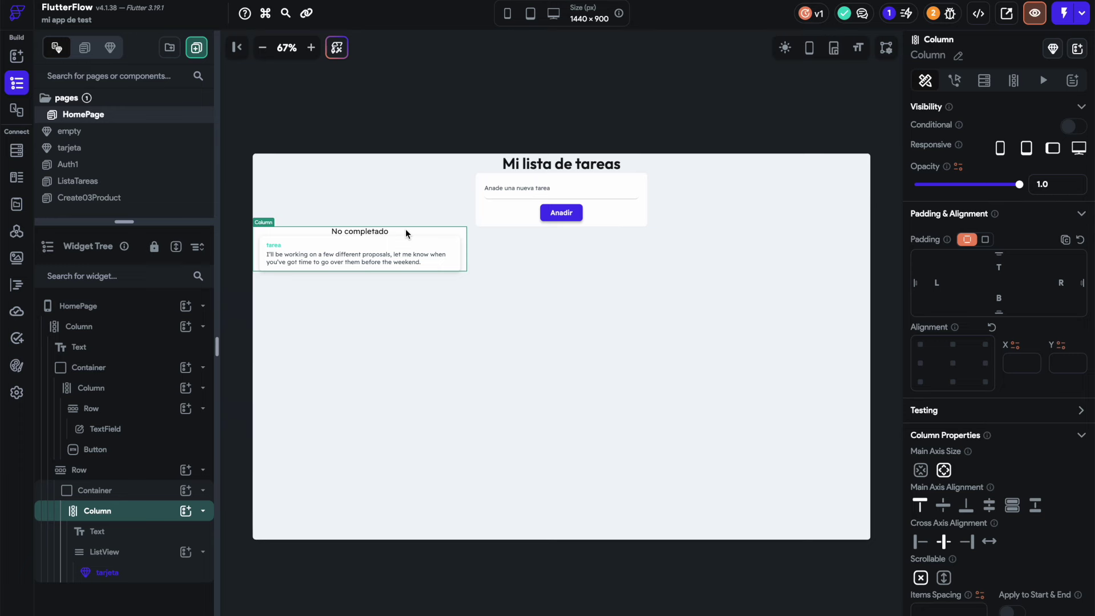
pyautogui.click(943, 609)
pyautogui.write('12')
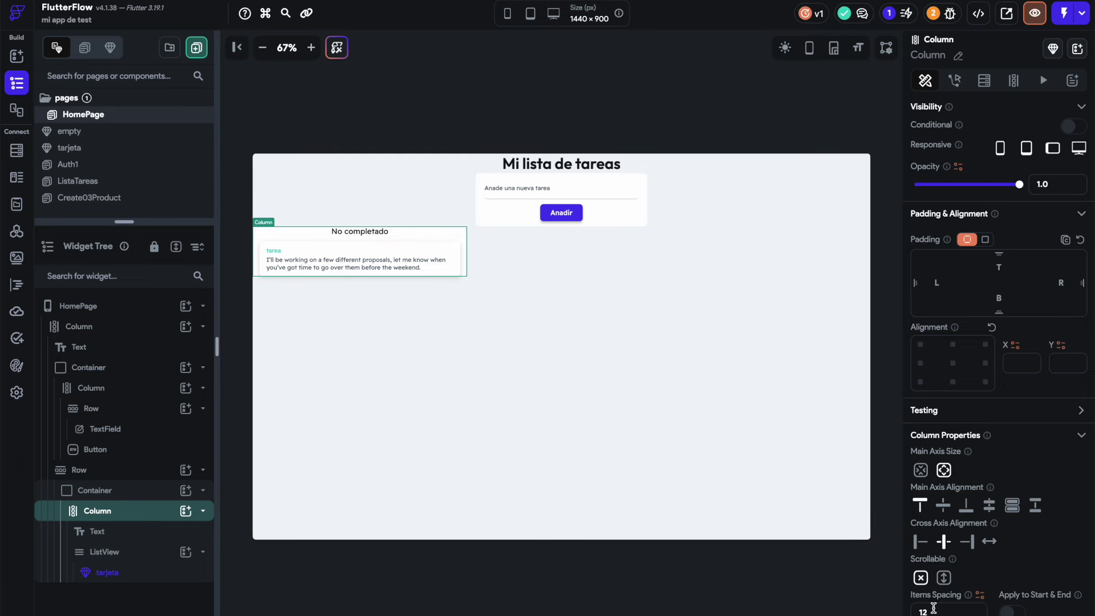
# - Set the items spacing of the ListView containing the tarjeta card to 4
pyautogui.click(464, 263)
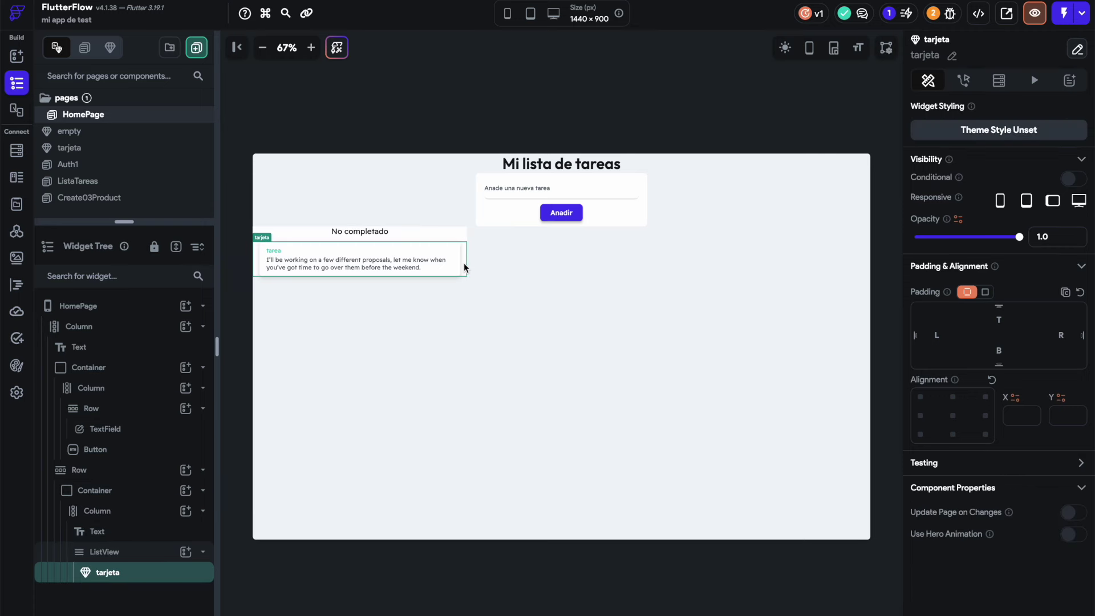
pyautogui.click(263, 228)
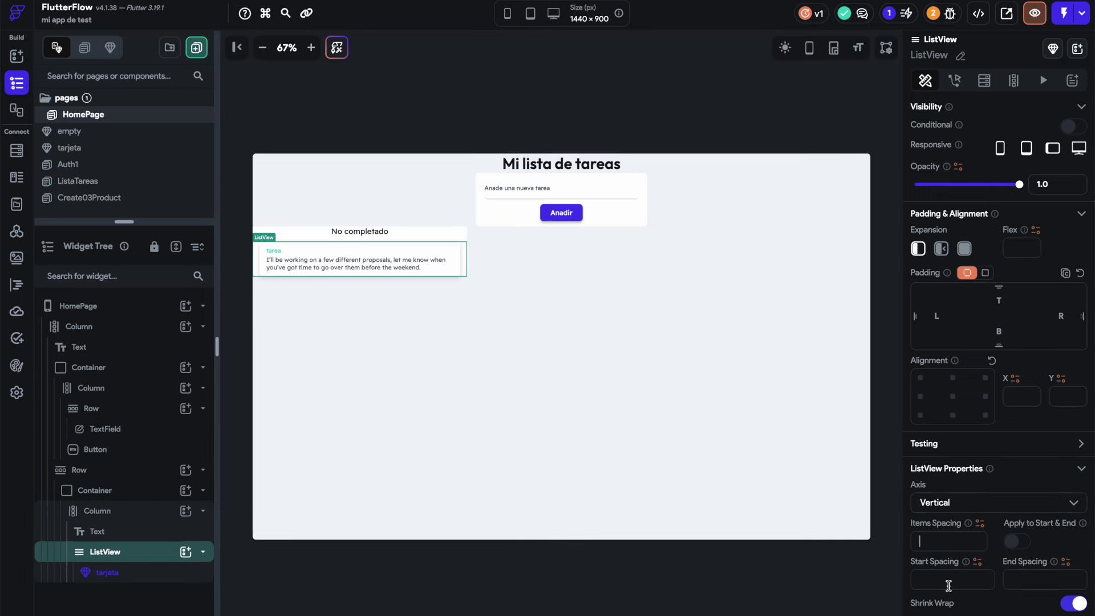
pyautogui.write('4')
# - Duplicate the tarjeta component inside the ListView
pyautogui.click(459, 271)
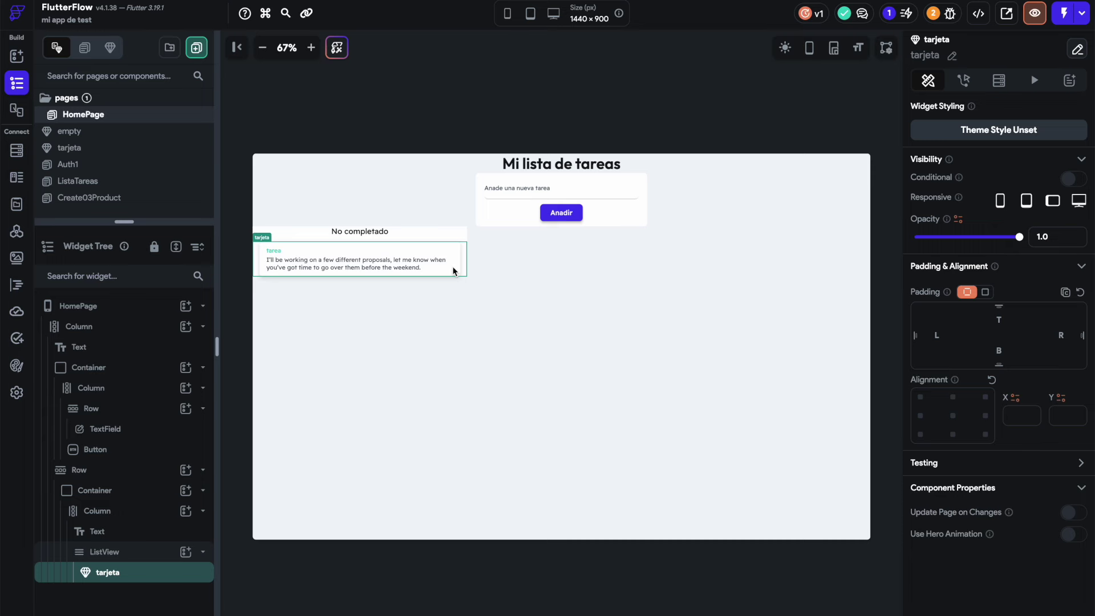
pyautogui.hotkey('ctrl', 'd')
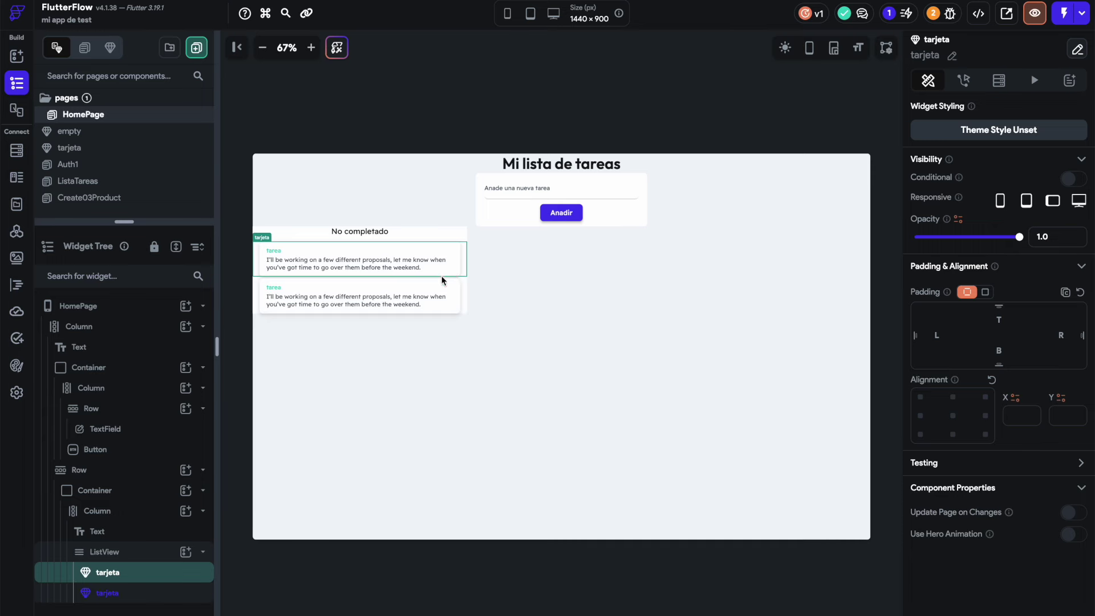
pyautogui.click(500, 354)
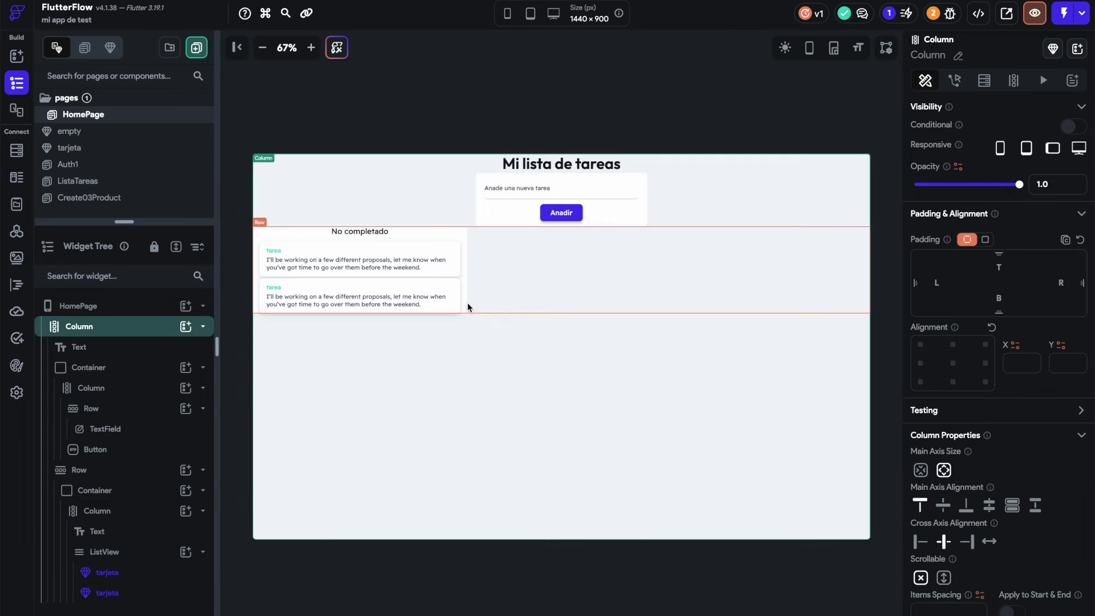
# - Give the Column inside the "No completado" container a uniform padding of 12 on all sides
pyautogui.click(280, 242)
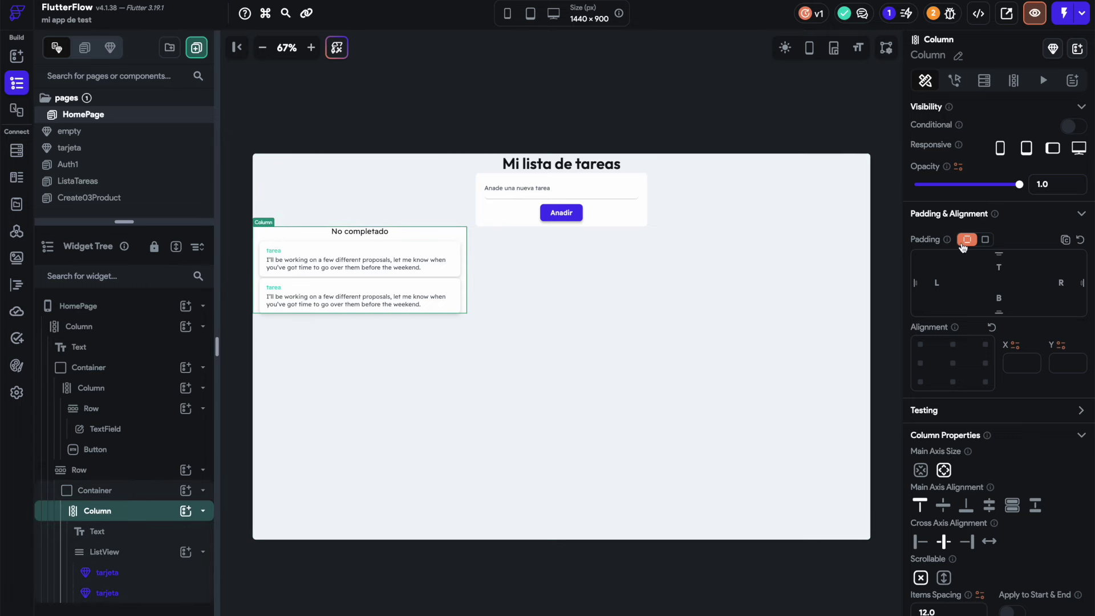
pyautogui.click(986, 240)
pyautogui.write('12')
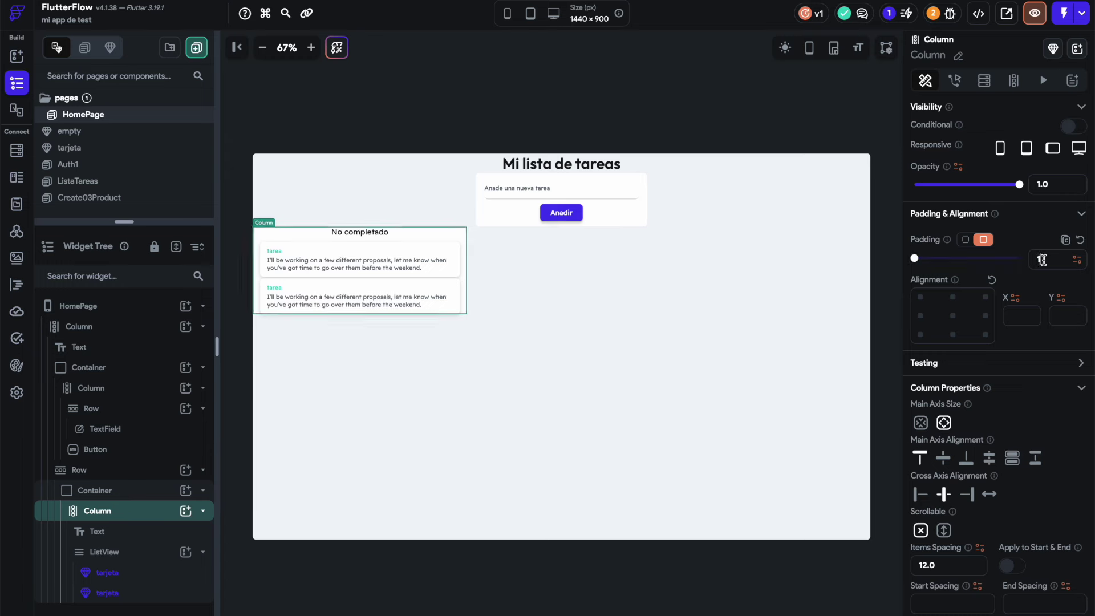
pyautogui.click(387, 142)
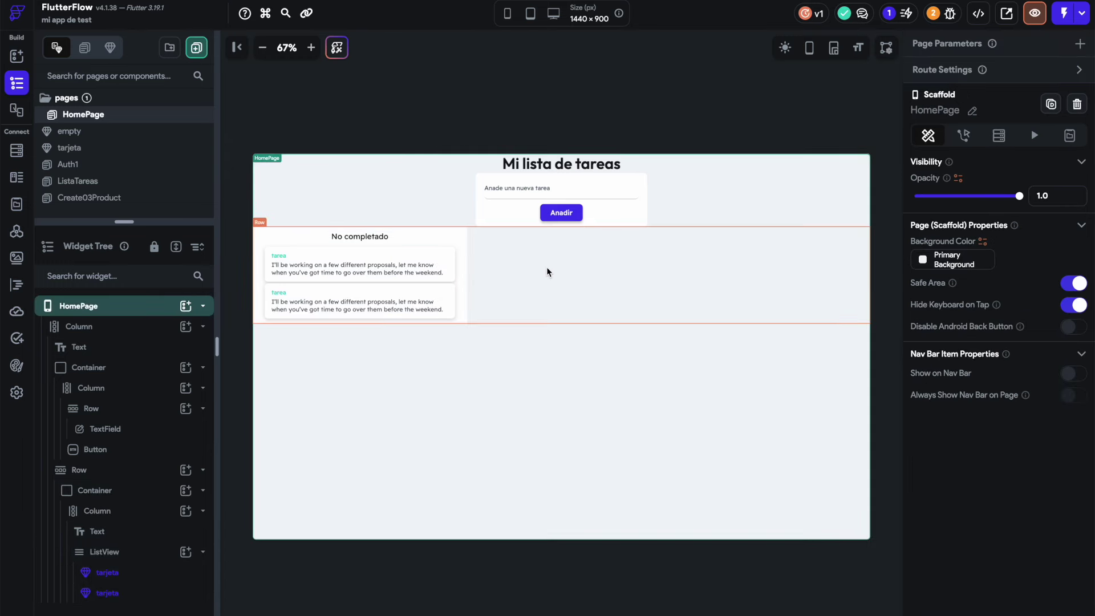
# - Set the items spacing of the HomePage's main Column to 16
pyautogui.click(554, 341)
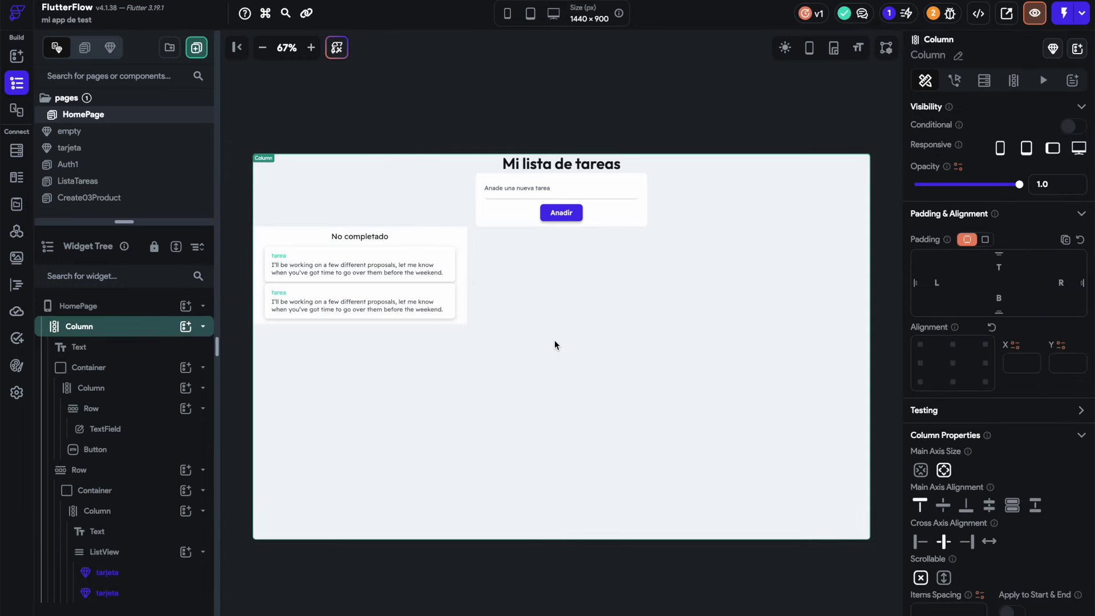
pyautogui.click(928, 610)
pyautogui.write('16')
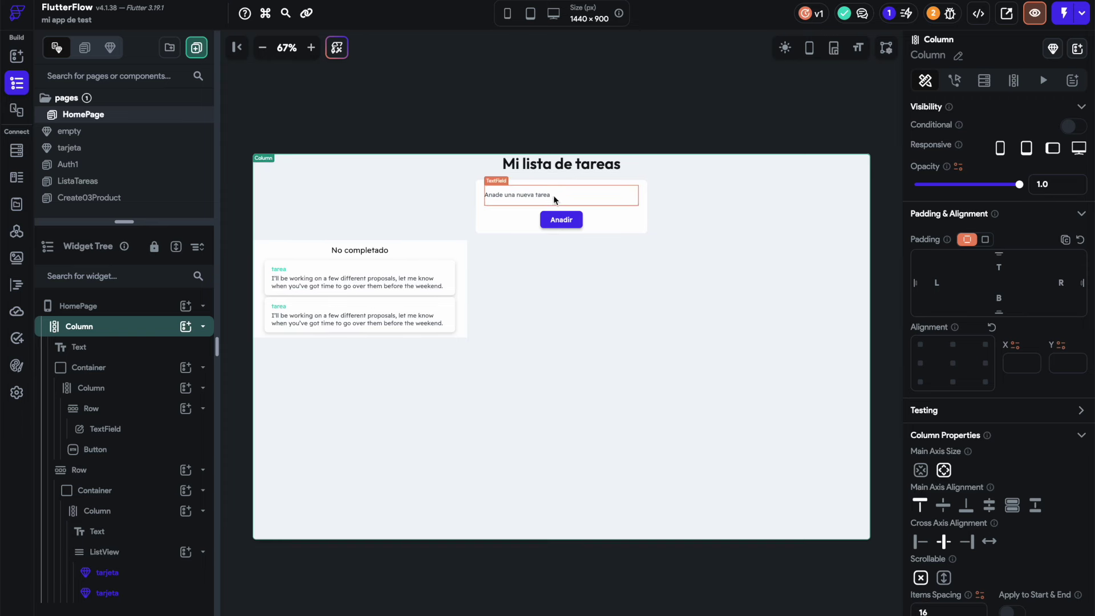
pyautogui.click(475, 97)
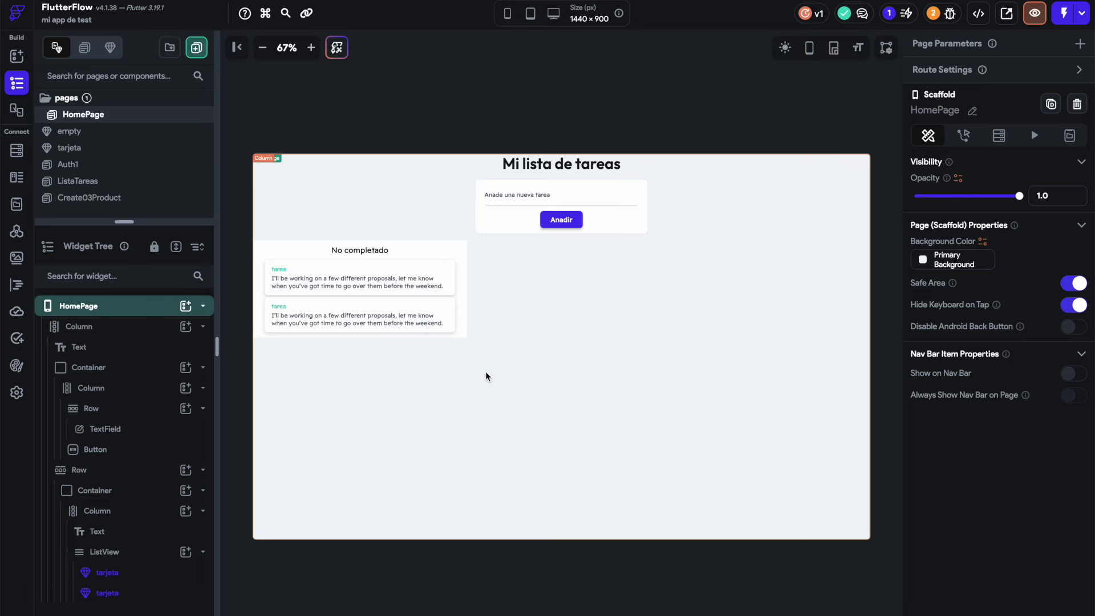
# - Give the "No completado" container a uniform border radius on all corners
pyautogui.click(466, 336)
pyautogui.scroll(-4, 1008, 542)
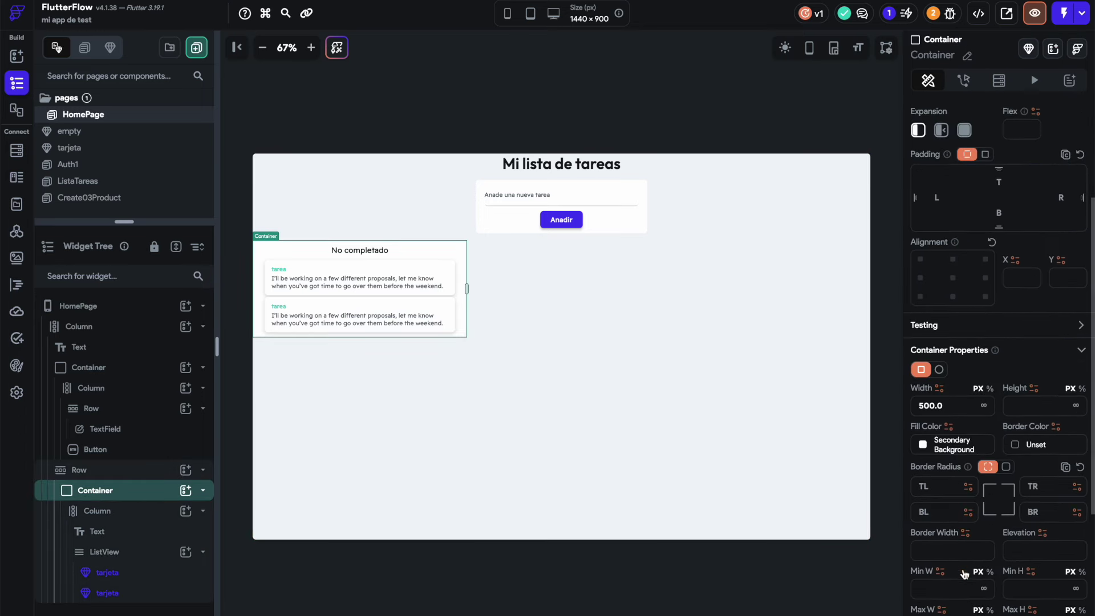
pyautogui.click(1013, 430)
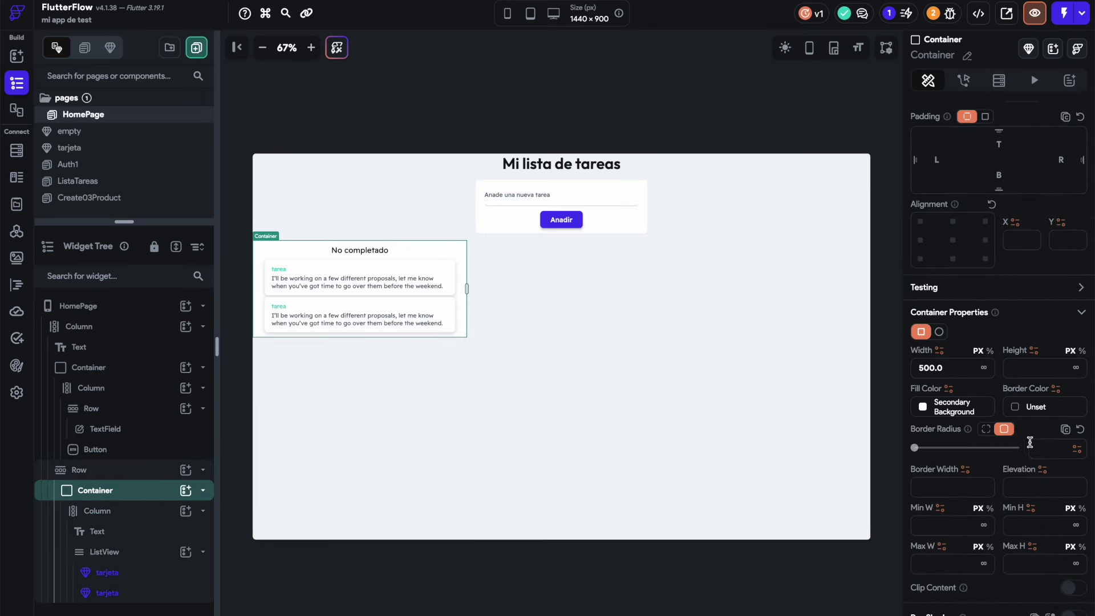
pyautogui.click(459, 95)
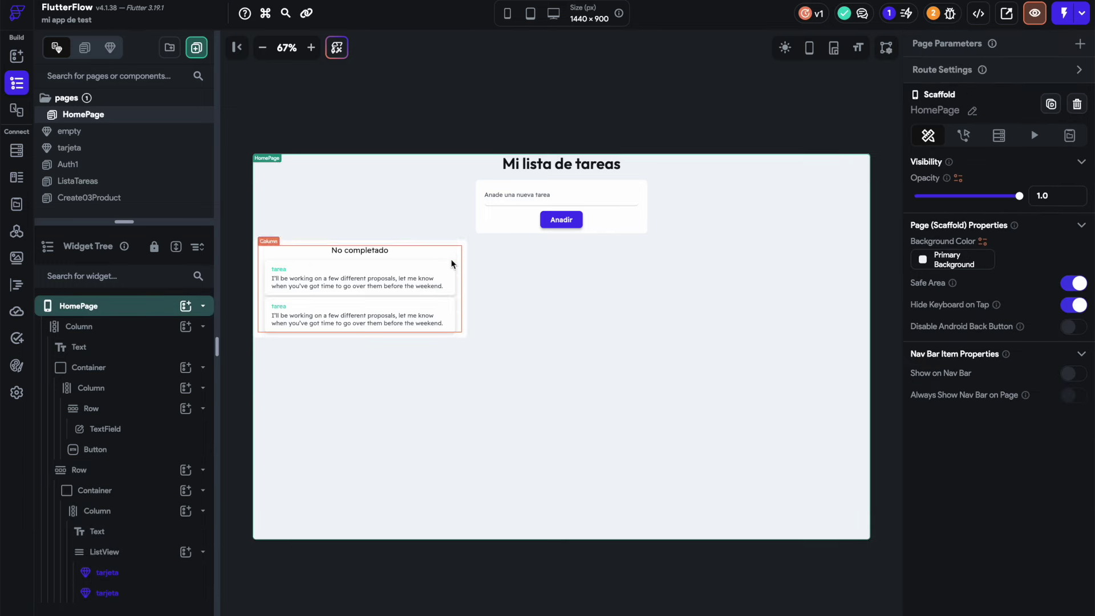
# - Set the items spacing of the ListView in the "No completado" container to 12
pyautogui.click(464, 288)
pyautogui.click(459, 292)
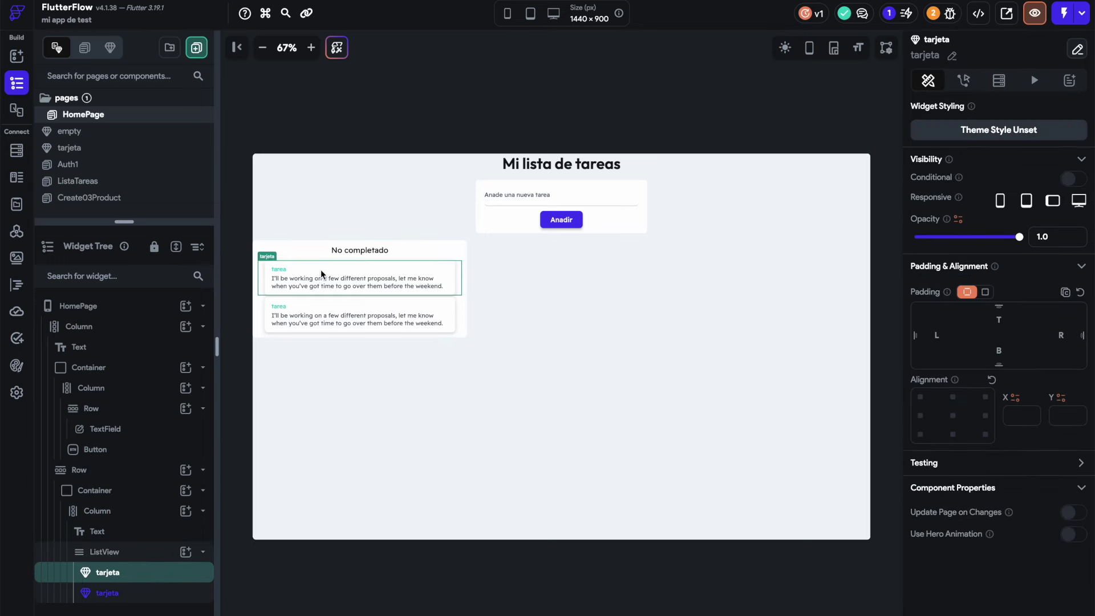
pyautogui.click(267, 248)
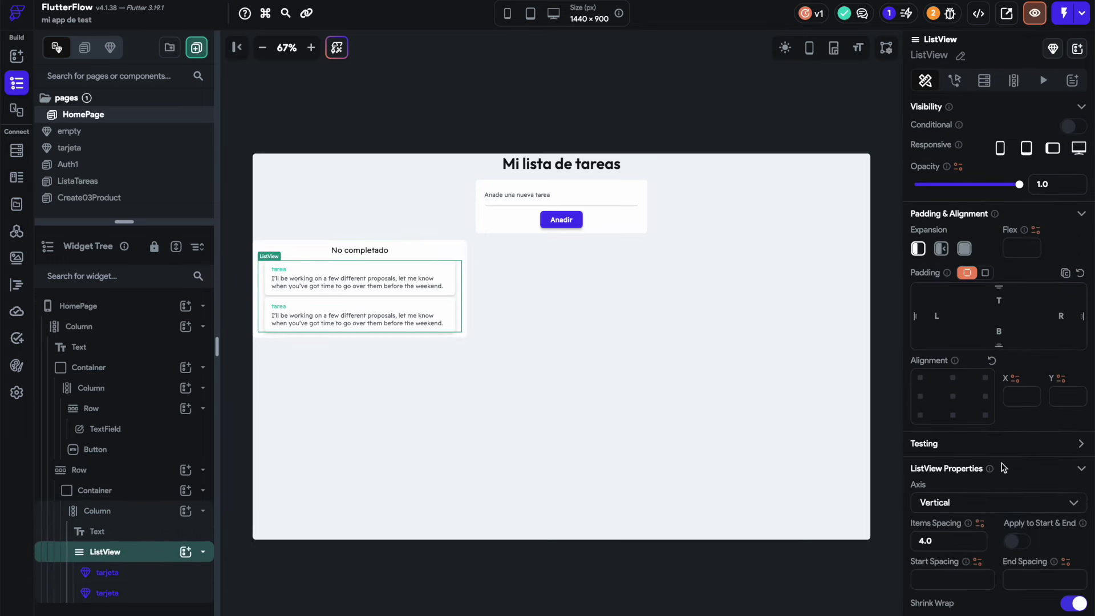
pyautogui.doubleClick(950, 541)
pyautogui.write('8')
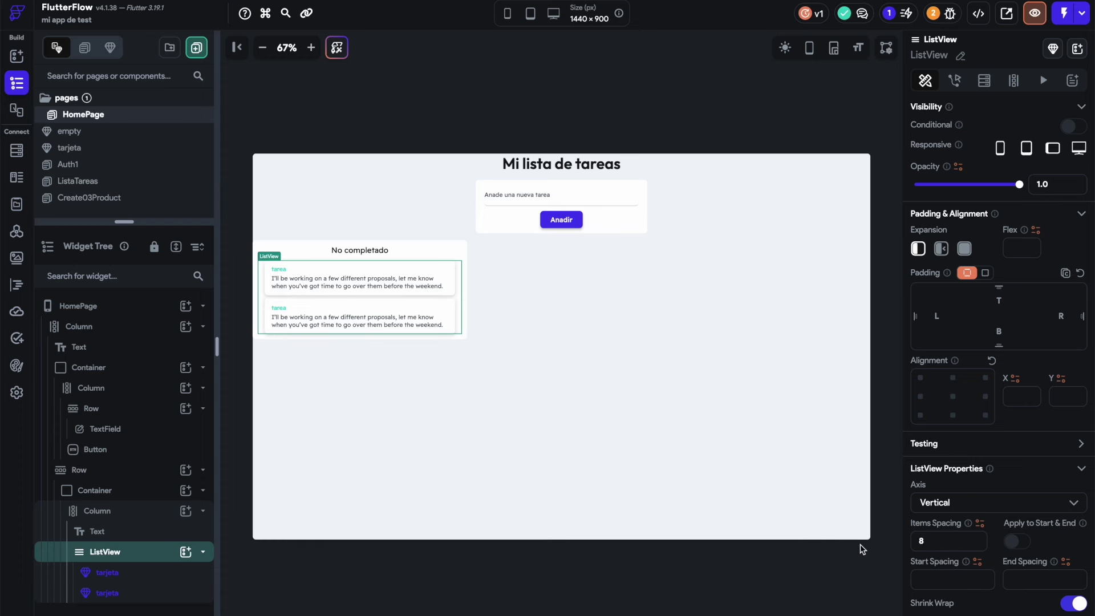
pyautogui.press('BackSpace')
pyautogui.write('12')
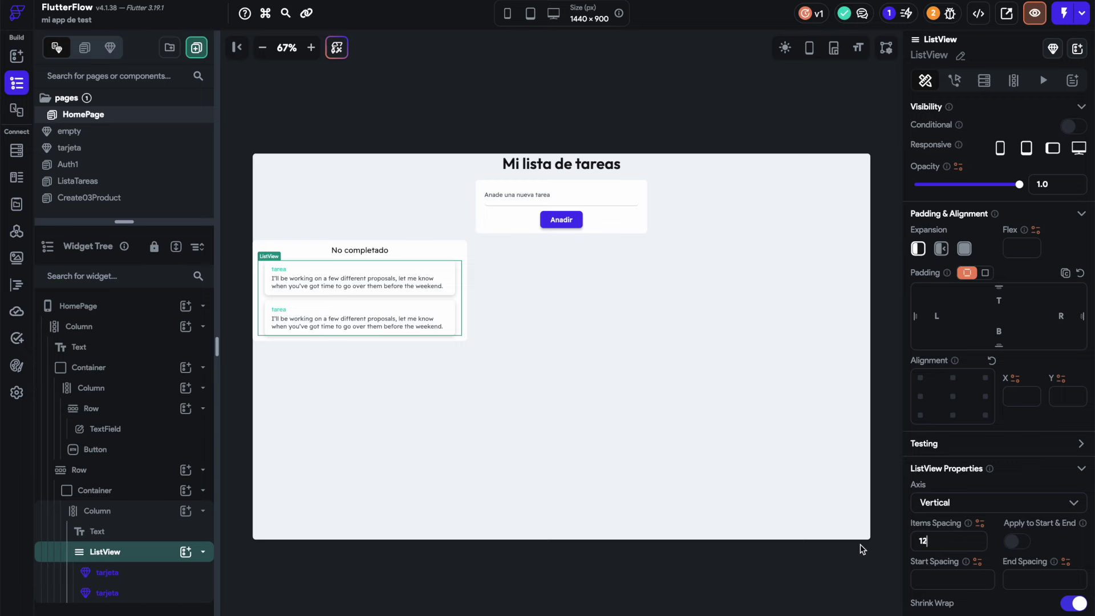
pyautogui.click(333, 138)
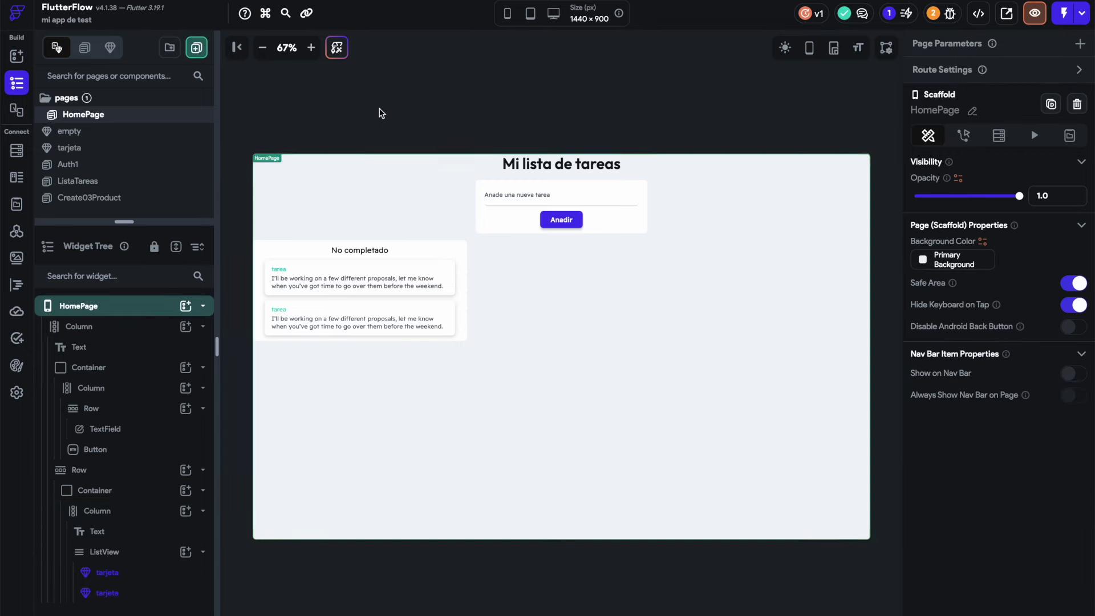
# - Duplicate the "No completado" container within its Row and change the copy's heading text to "Completado"
pyautogui.click(463, 327)
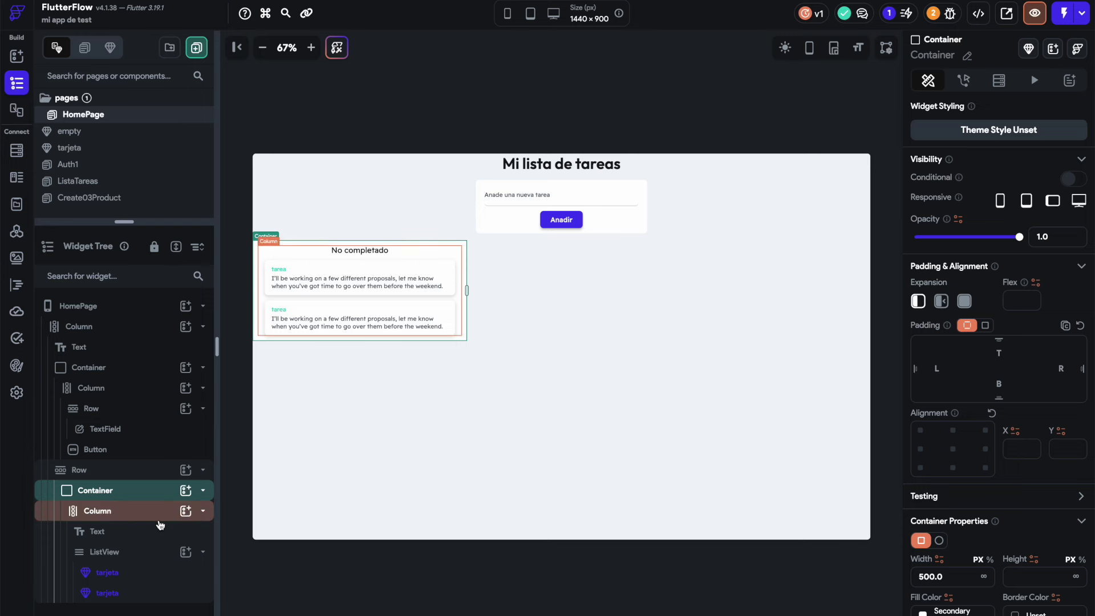
pyautogui.hotkey('ctrl', 'd')
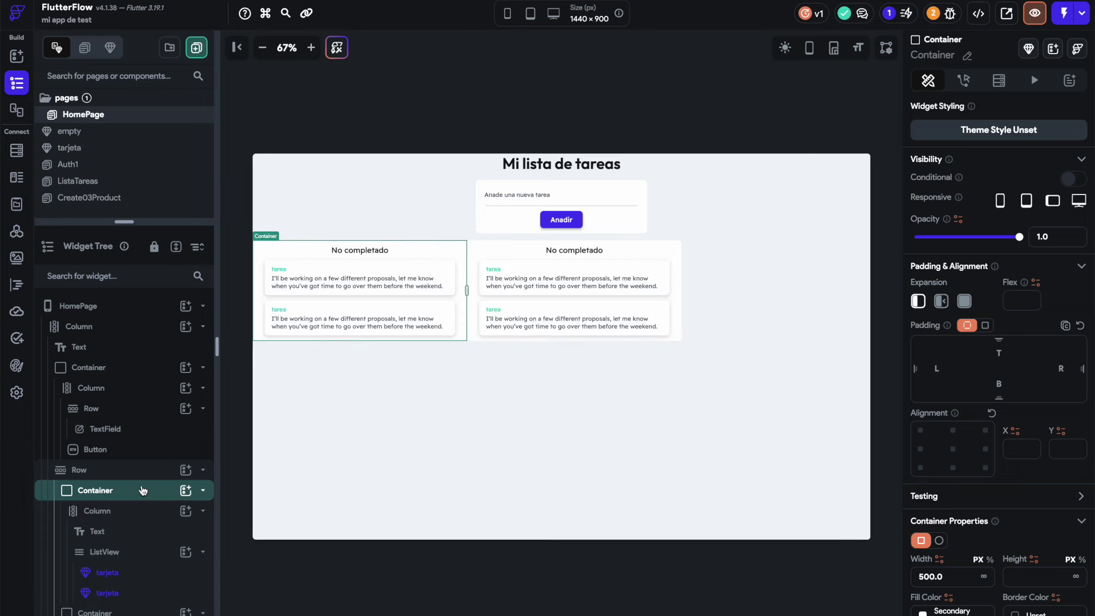
pyautogui.click(565, 252)
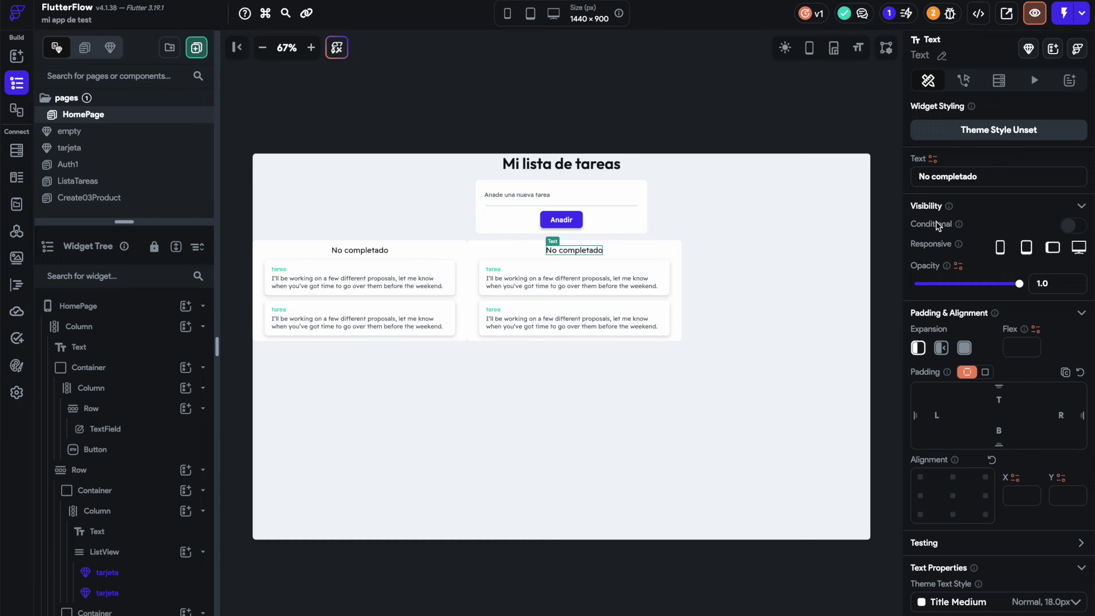
pyautogui.write('C')
# - Center the main axis alignment of the Row holding the two task list containers
pyautogui.click(735, 320)
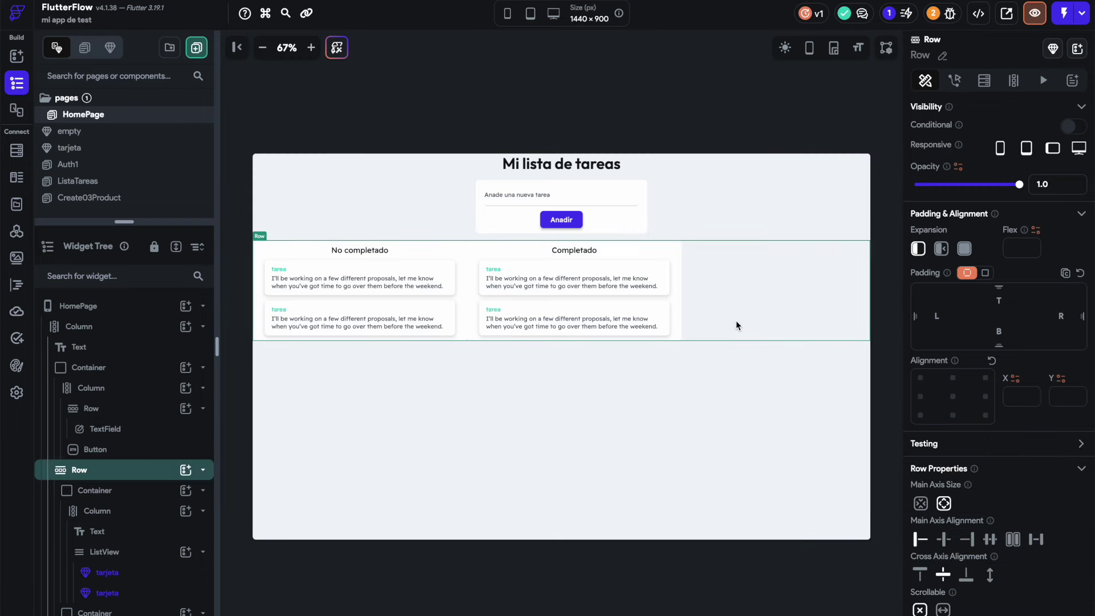
pyautogui.click(944, 539)
pyautogui.click(743, 139)
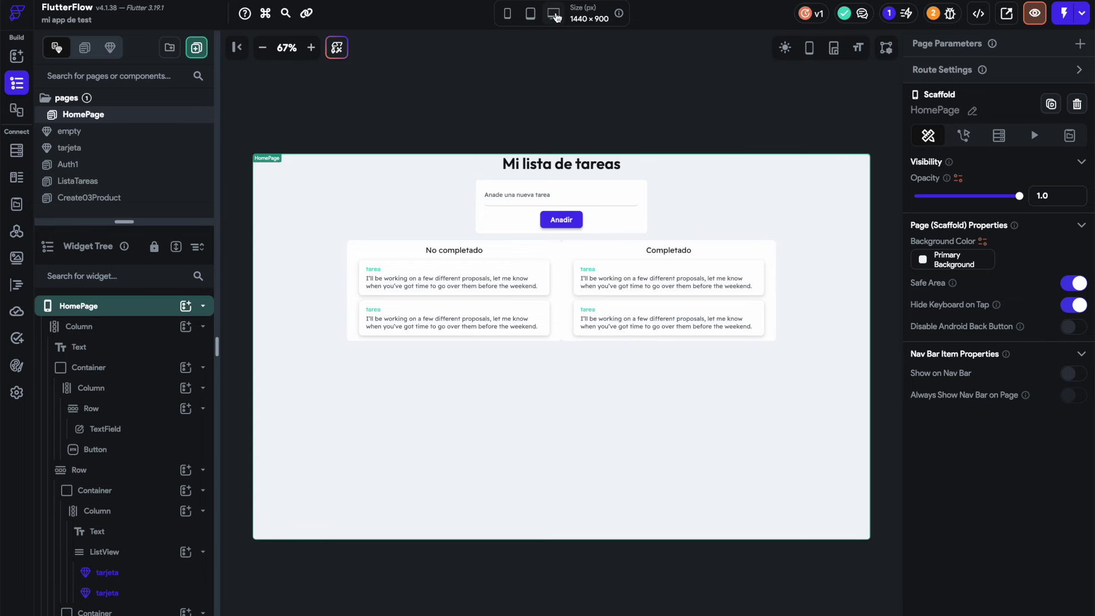
# - Make the design canvas resizable and shrink it to 1037 × 822 px
pyautogui.click(833, 48)
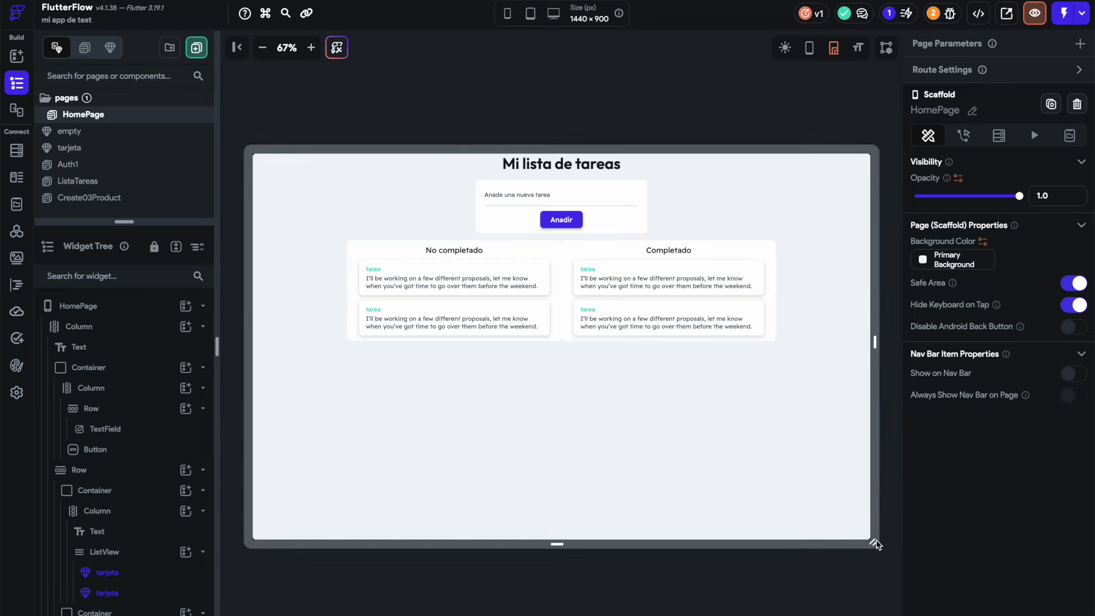
pyautogui.moveTo(875, 547); pyautogui.dragTo(786, 510)
pyautogui.click(311, 47)
pyautogui.click(311, 48)
pyautogui.click(311, 47)
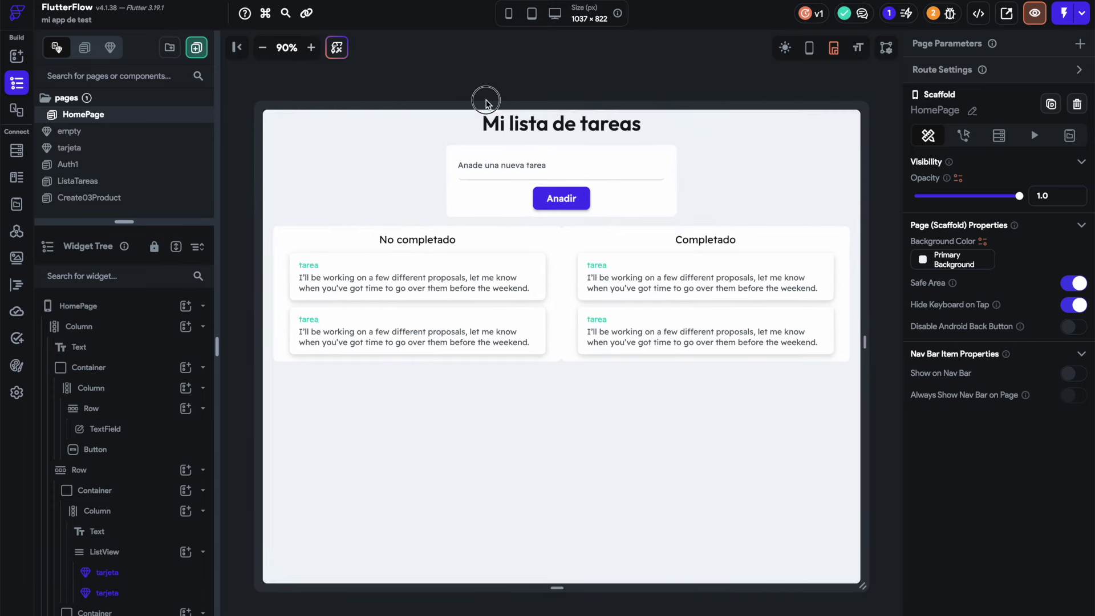
# - Give the "Mi lista de tareas" title a top padding of 20
pyautogui.click(488, 126)
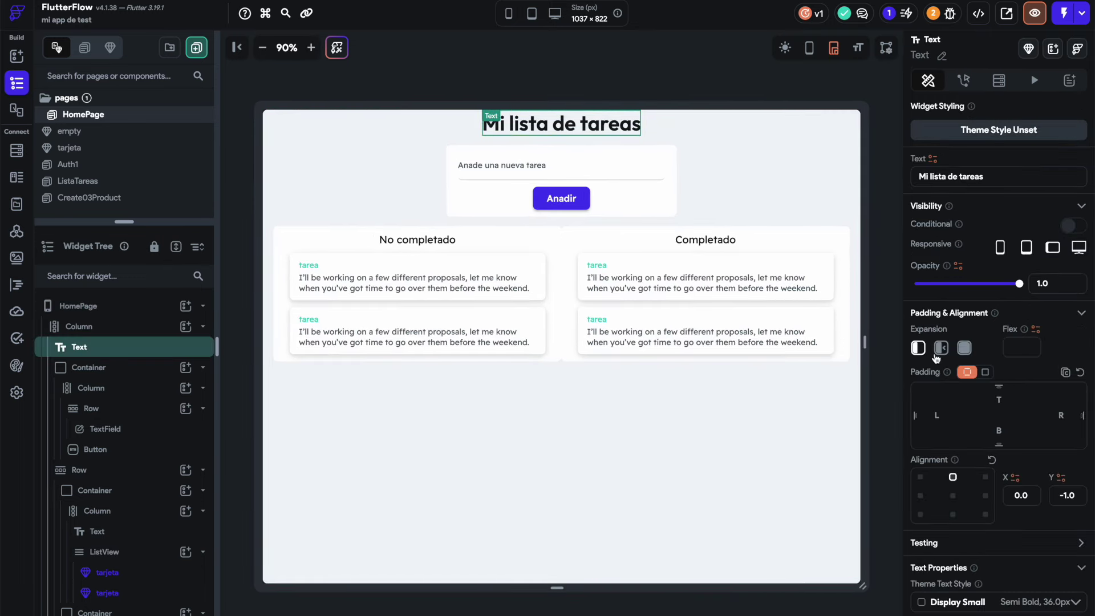
pyautogui.click(1004, 401)
pyautogui.write('20')
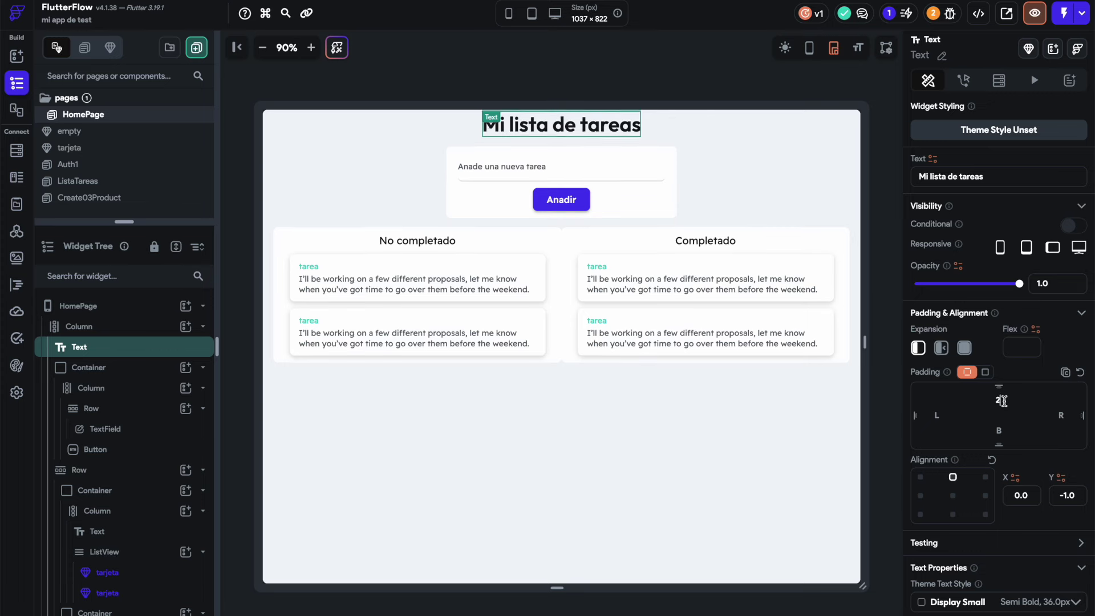
pyautogui.click(669, 77)
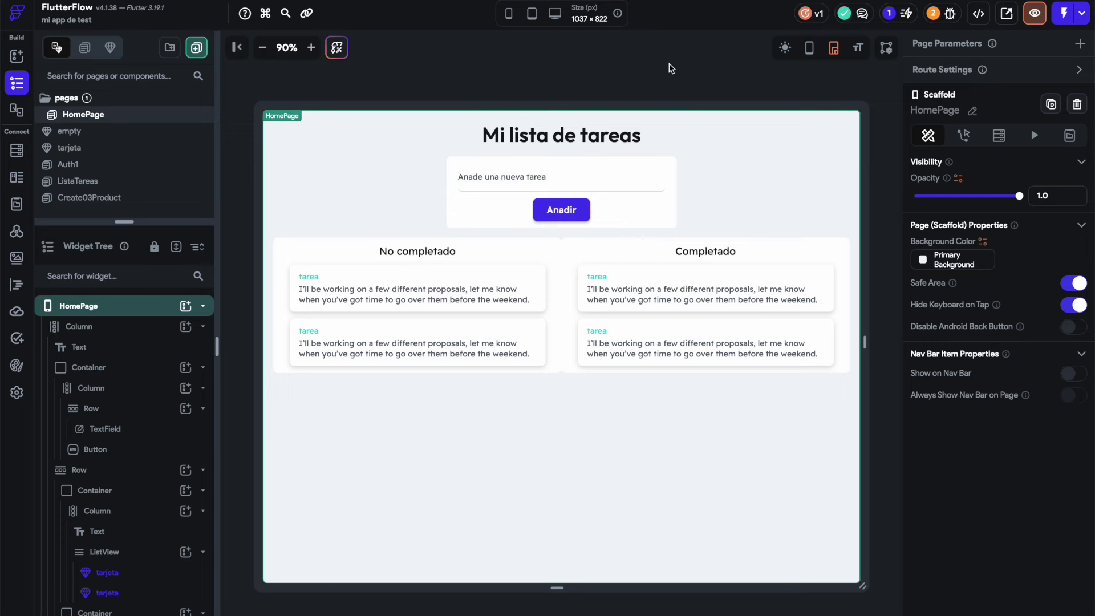
# - Add items spacing to the Row so there is a gap between the "No completado" and "Completado" containers
pyautogui.click(568, 248)
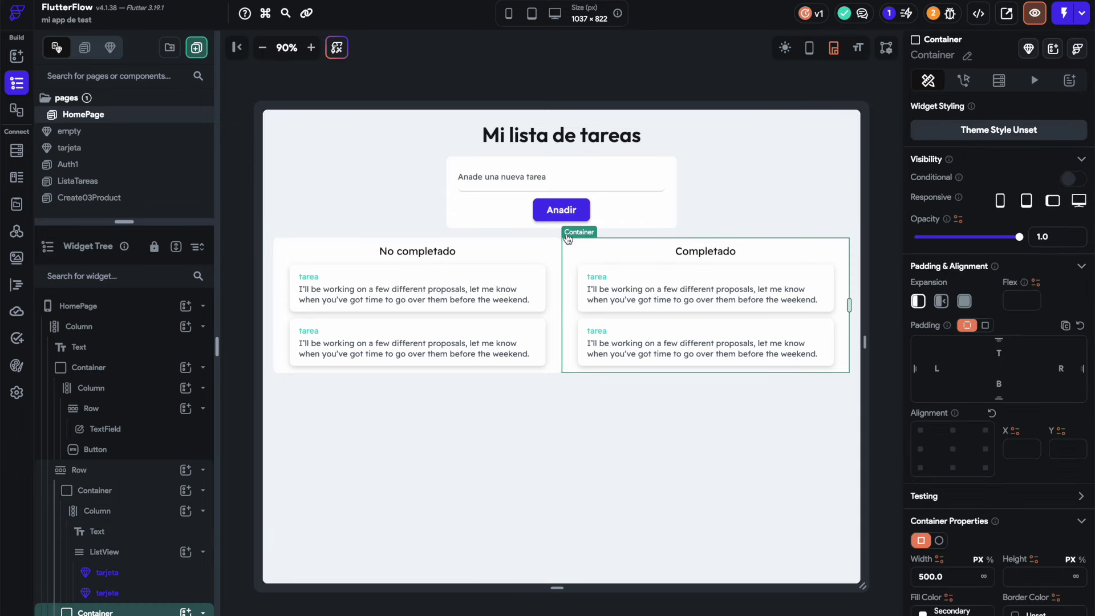
pyautogui.click(577, 221)
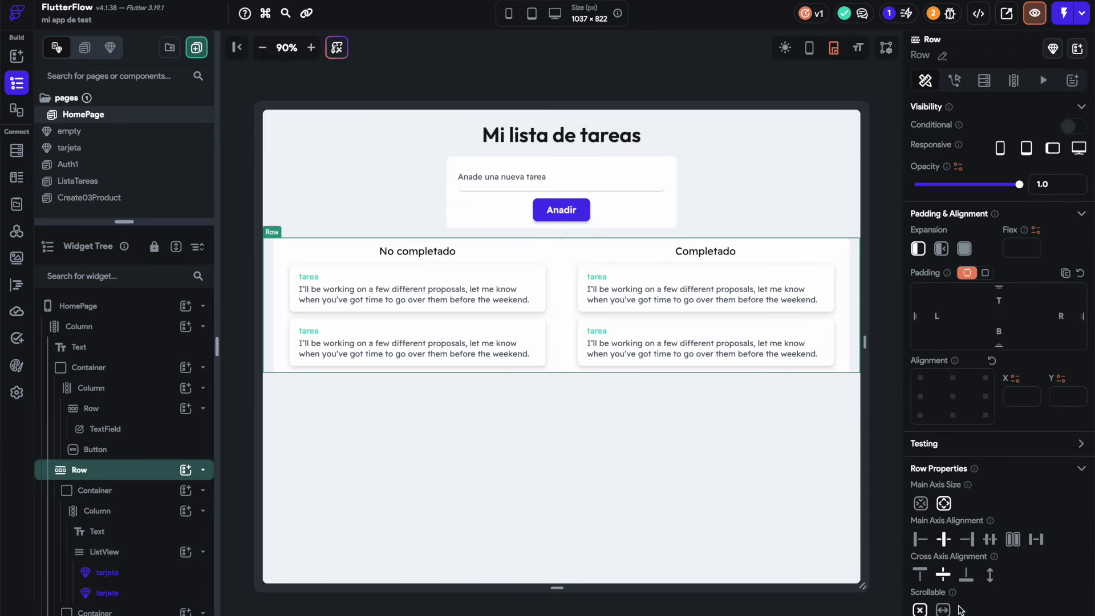
pyautogui.scroll(-1, 972, 422)
pyautogui.click(941, 370)
pyautogui.click(648, 74)
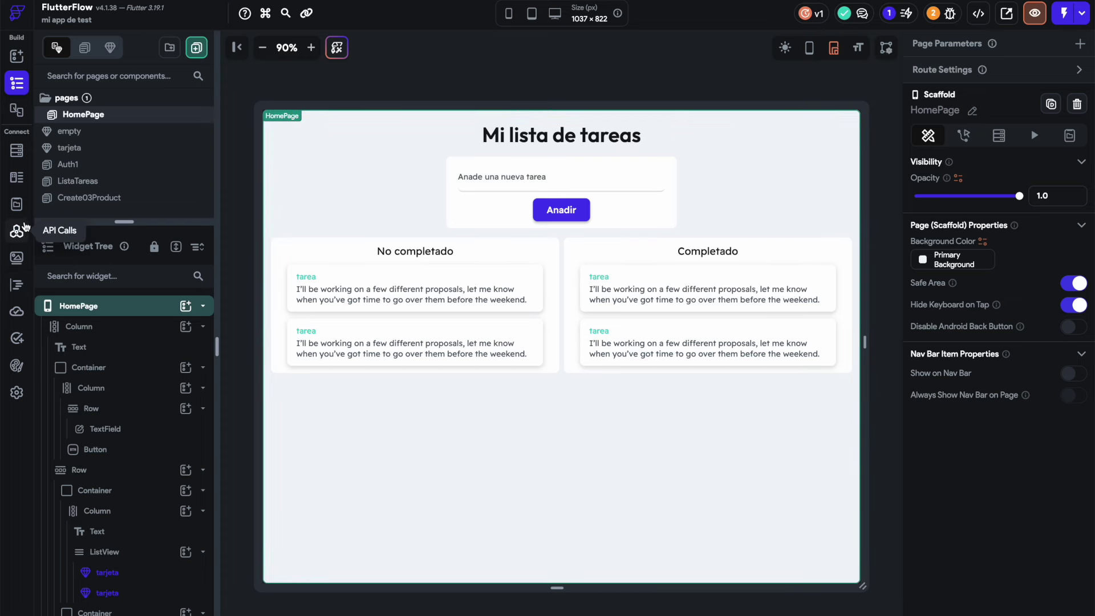
# - Open the project's Firebase settings and regenerate the Firebase config files
pyautogui.click(22, 392)
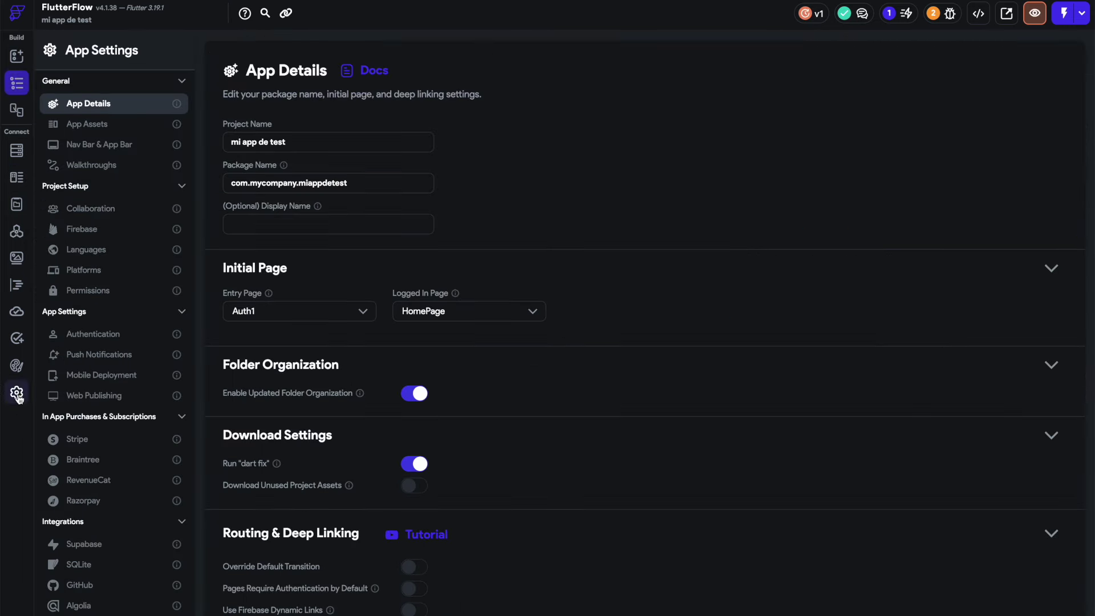
pyautogui.click(80, 231)
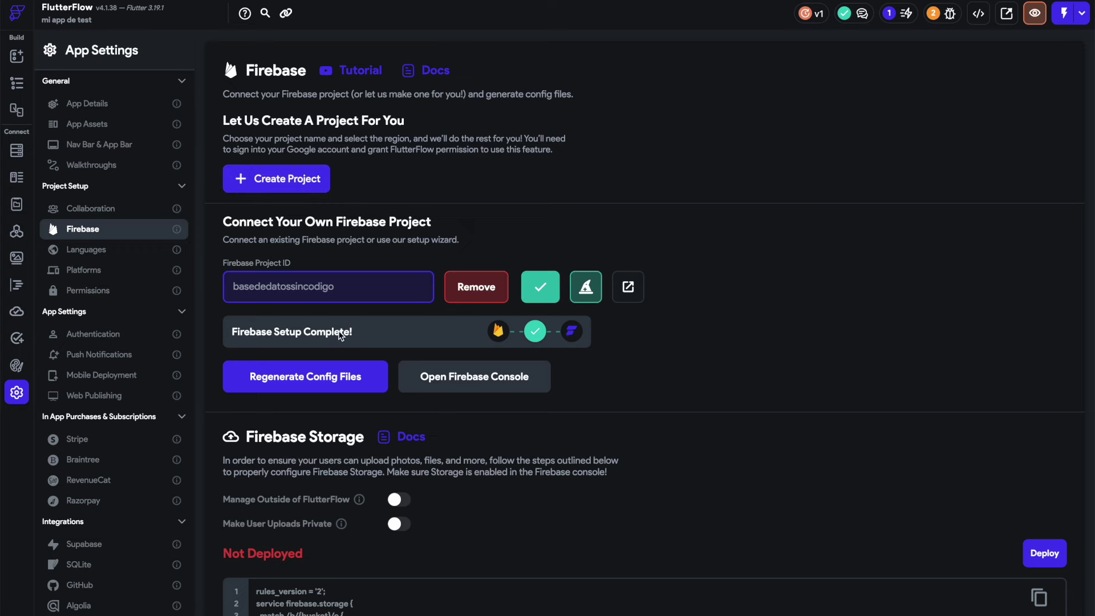
pyautogui.click(299, 383)
pyautogui.click(706, 516)
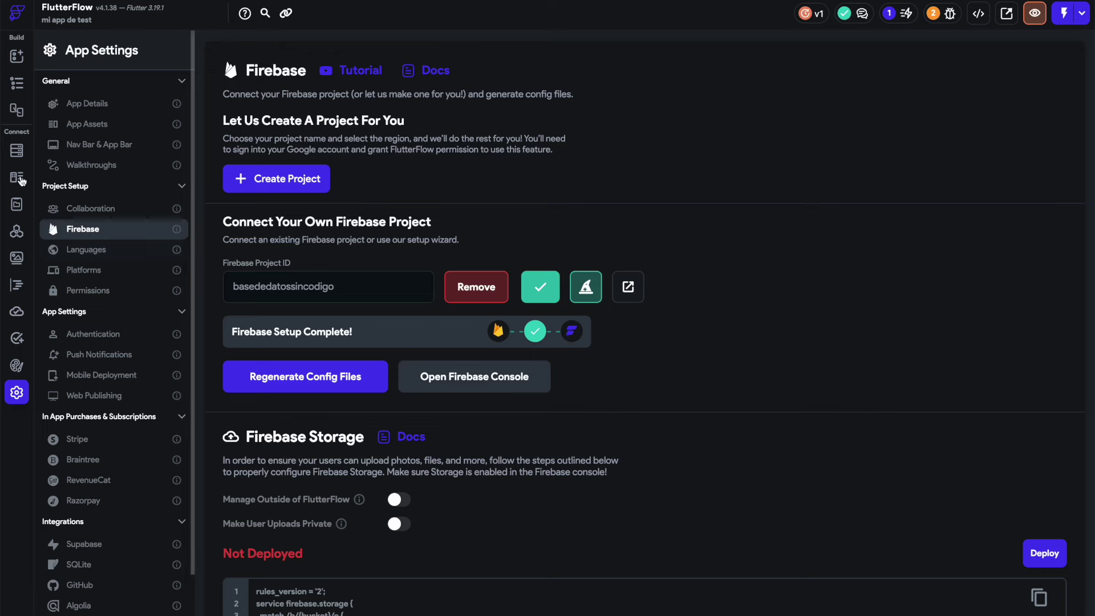
# - Review the schema fields of the users and tareas Firestore collections and return to the HomePage design
pyautogui.click(18, 152)
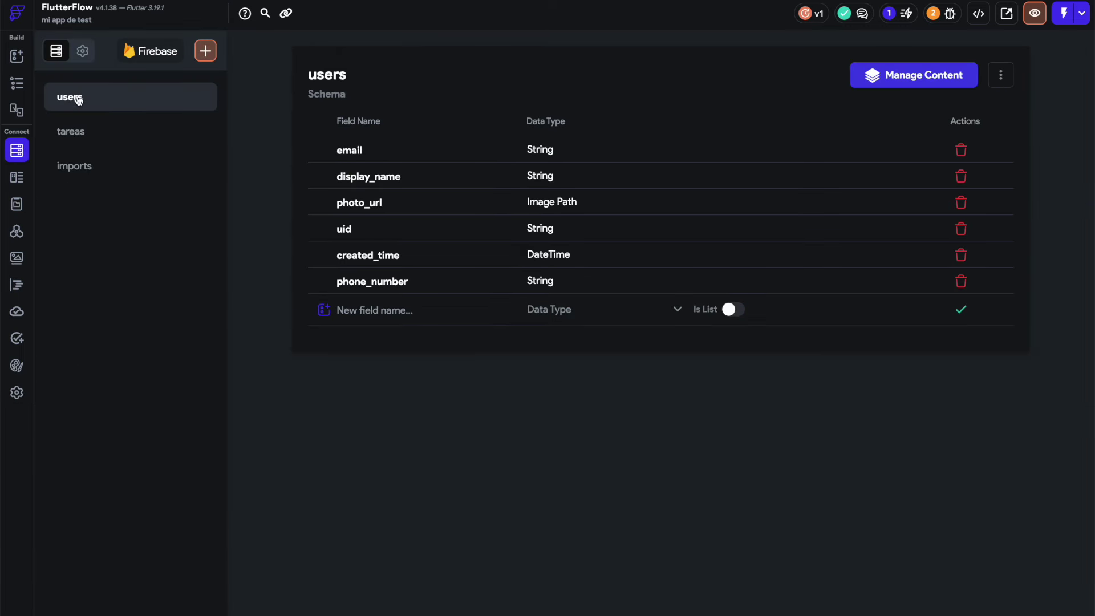
pyautogui.click(103, 135)
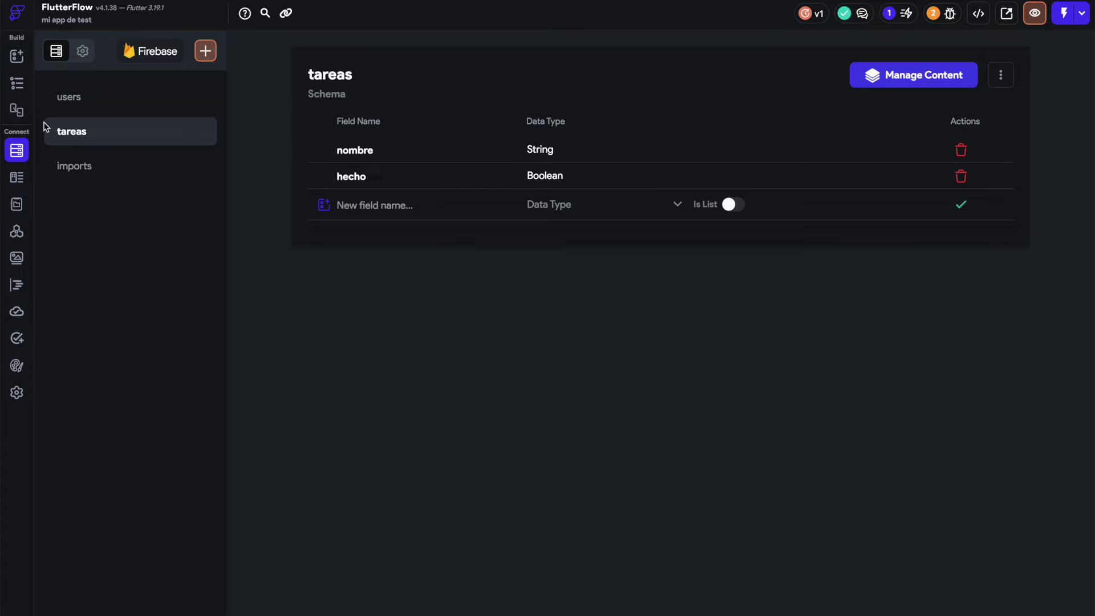
pyautogui.click(17, 86)
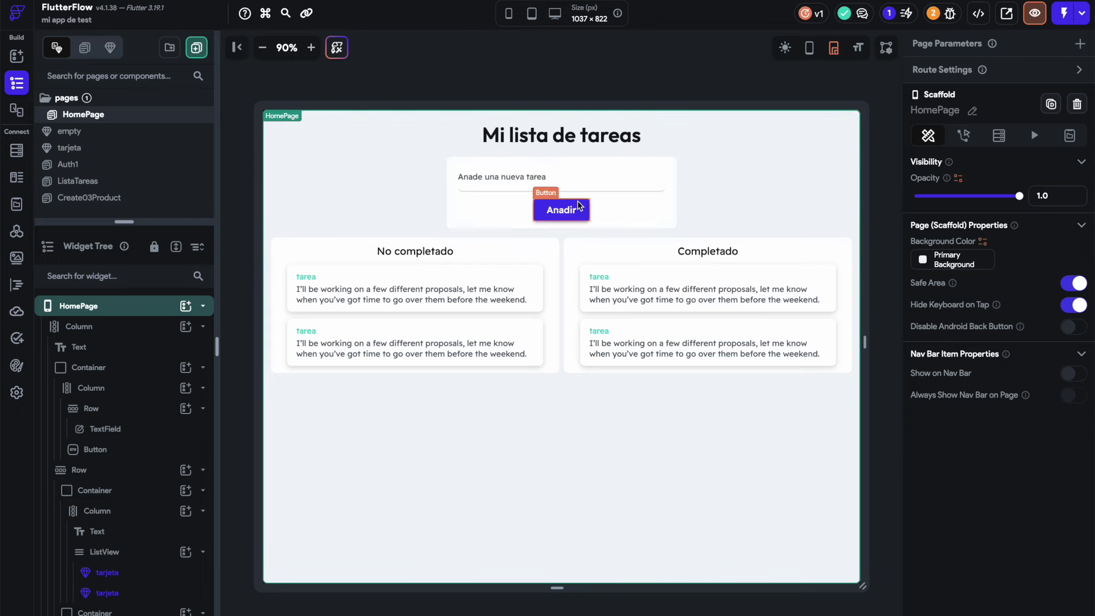
# - Add an On Tap Firestore Create Document action to the "Anadir" button
pyautogui.click(567, 214)
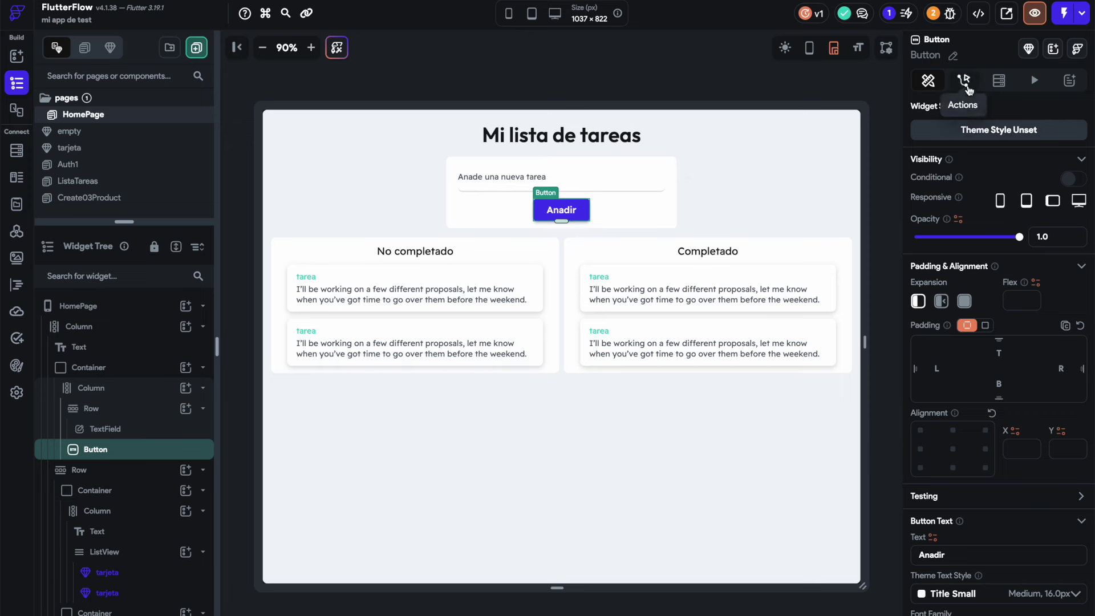
pyautogui.click(964, 83)
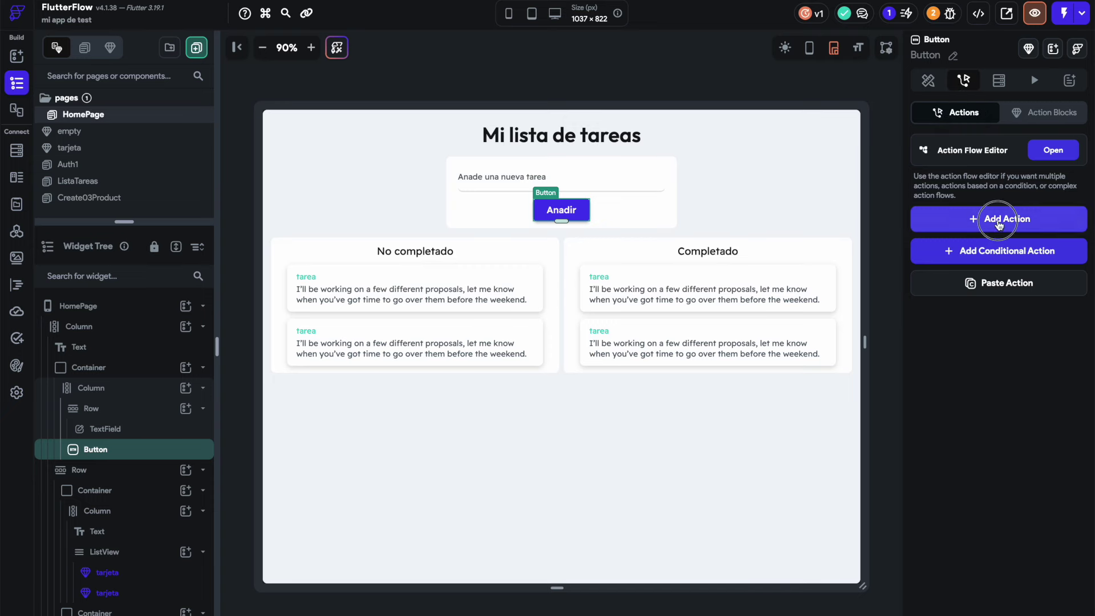
pyautogui.click(974, 220)
pyautogui.click(958, 320)
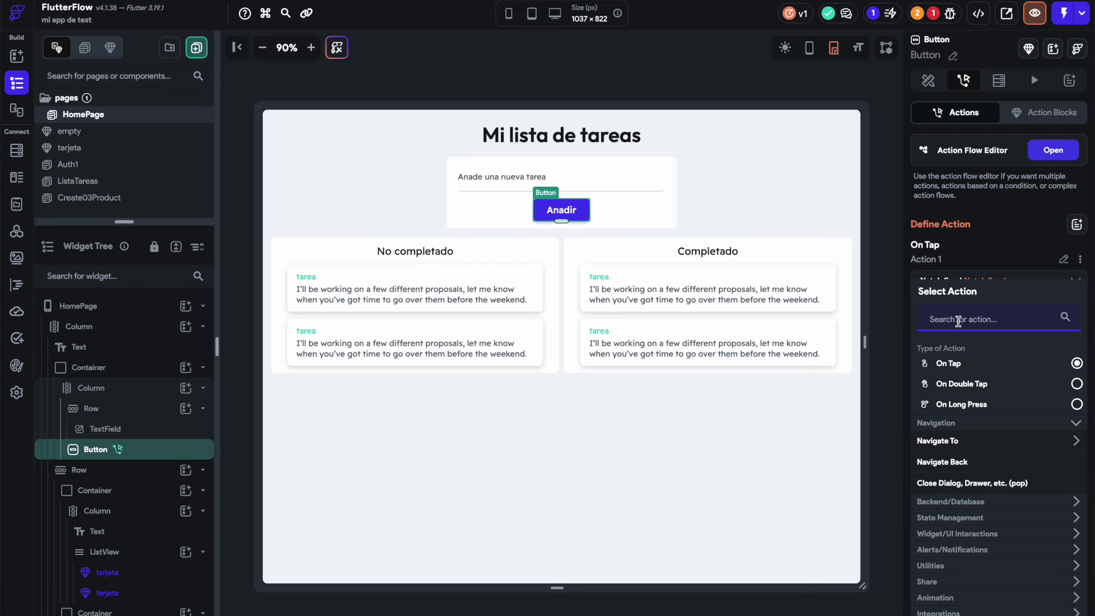
pyautogui.click(968, 501)
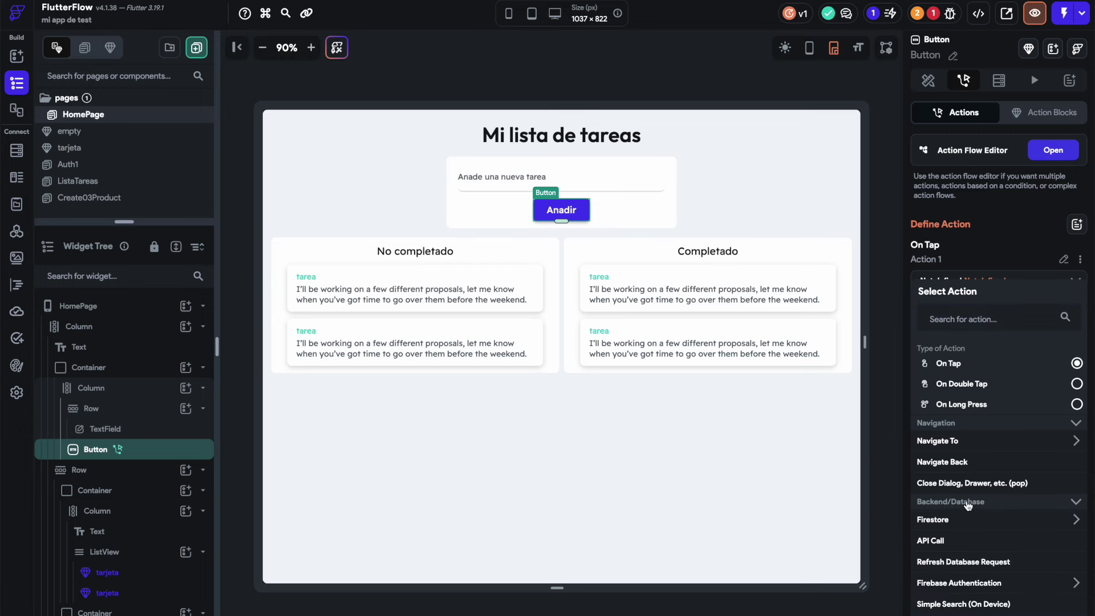
pyautogui.scroll(-2, 968, 506)
pyautogui.click(935, 487)
pyautogui.scroll(-3, 944, 491)
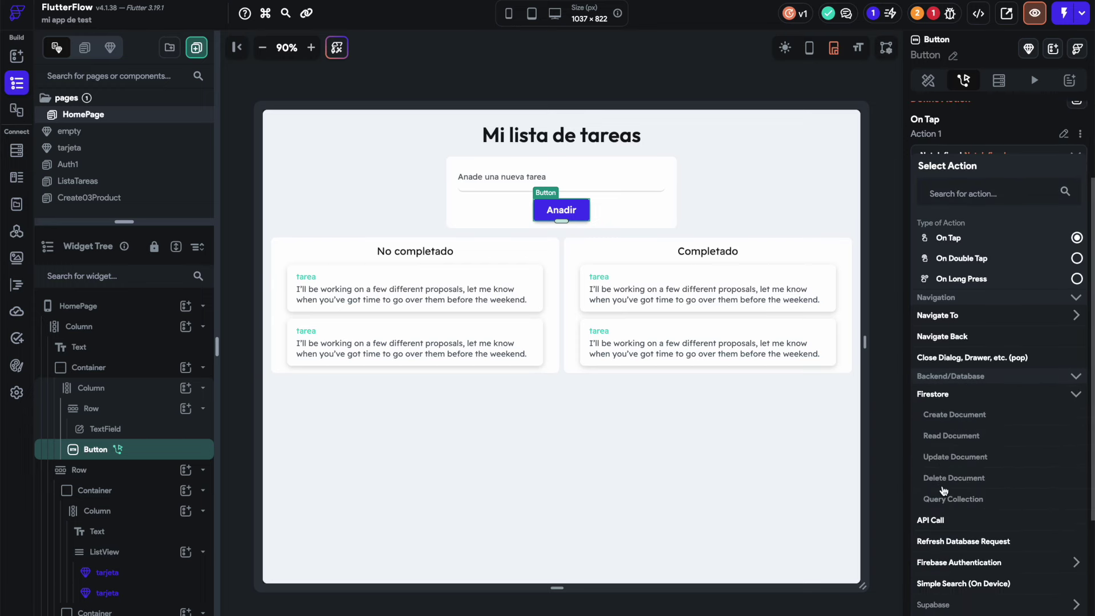
pyautogui.click(961, 419)
# - Set the Create Document action's collection to tareas and add the nombre and hecho fields to it
pyautogui.click(952, 326)
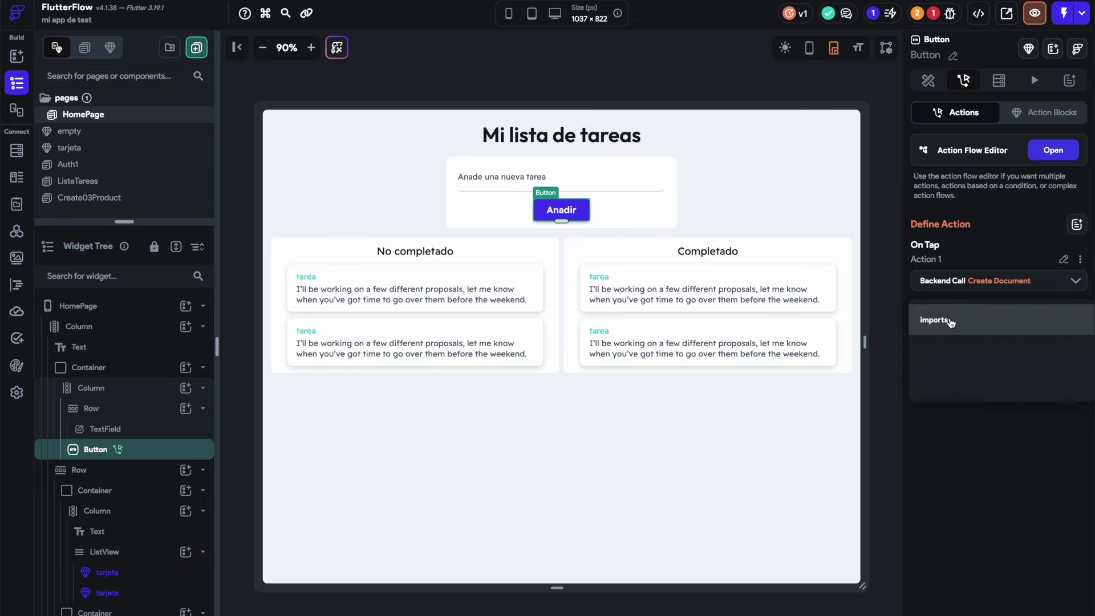
pyautogui.click(947, 350)
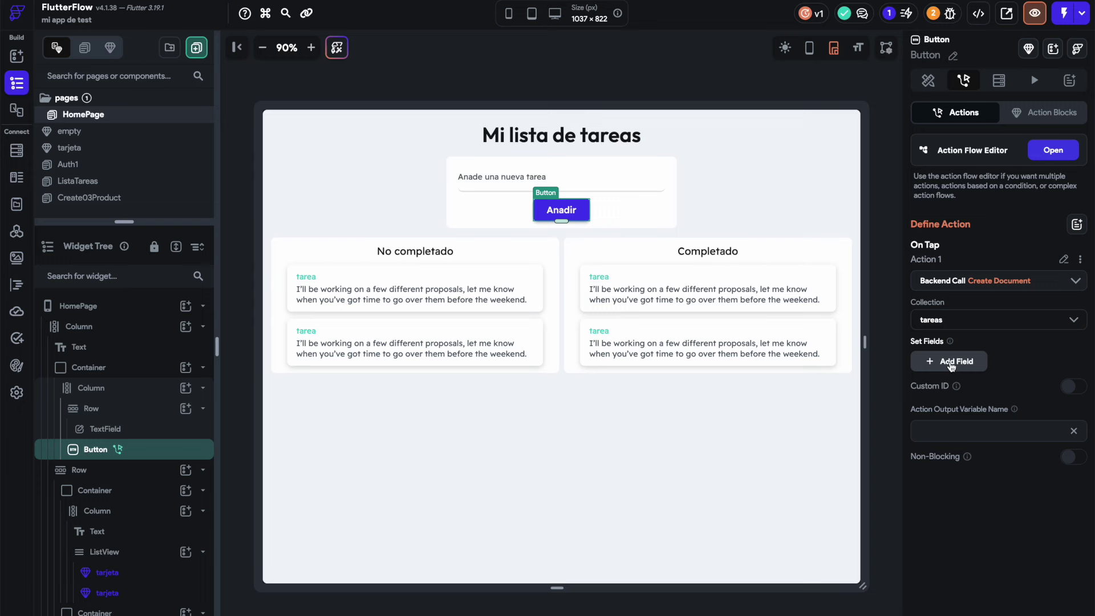
pyautogui.click(957, 364)
pyautogui.click(948, 399)
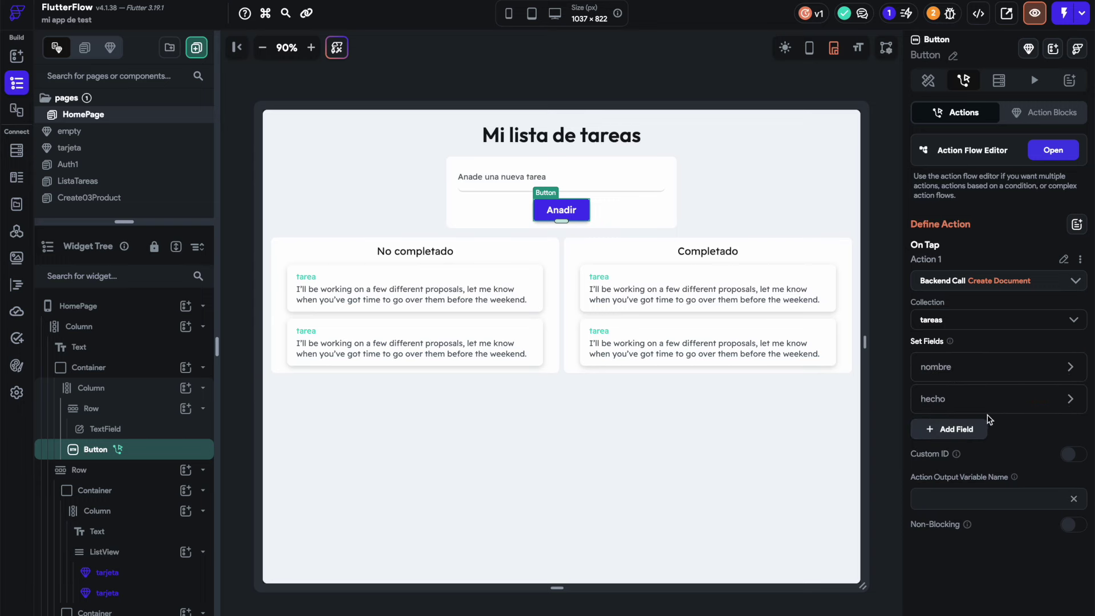
# - Set the nombre field's value source to From Variable, using the "Anade una nueva tarea" TextField's widget state
pyautogui.click(955, 402)
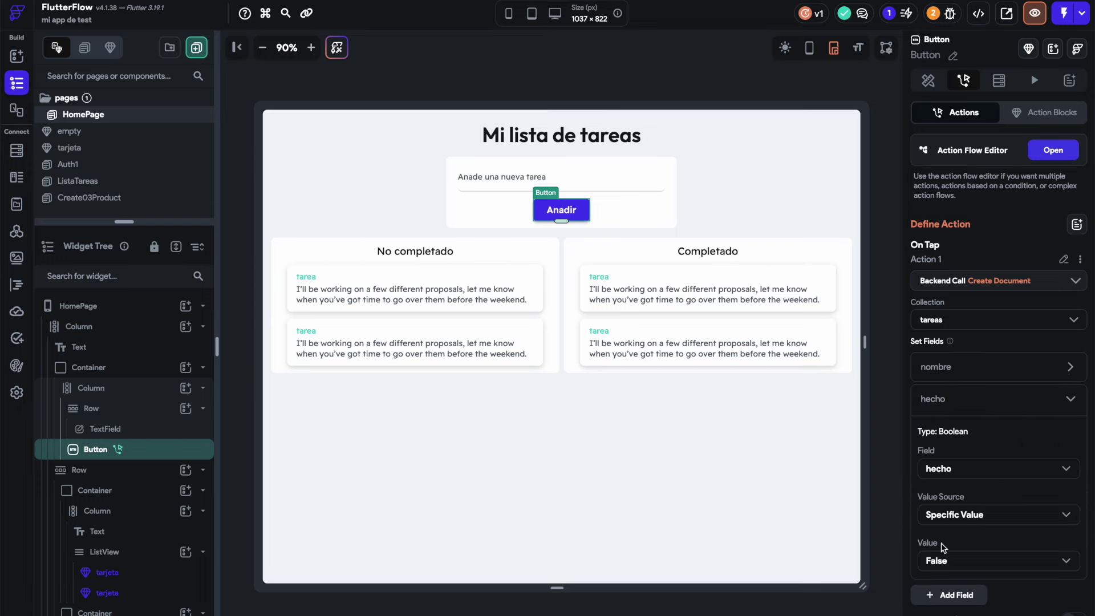
pyautogui.click(937, 372)
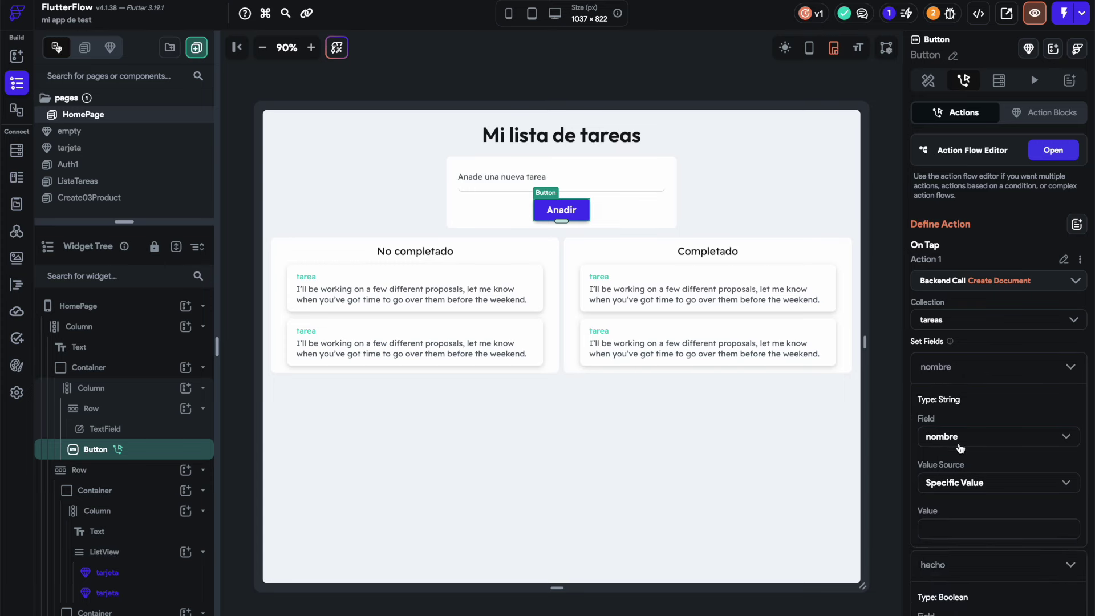
pyautogui.click(952, 489)
pyautogui.click(950, 510)
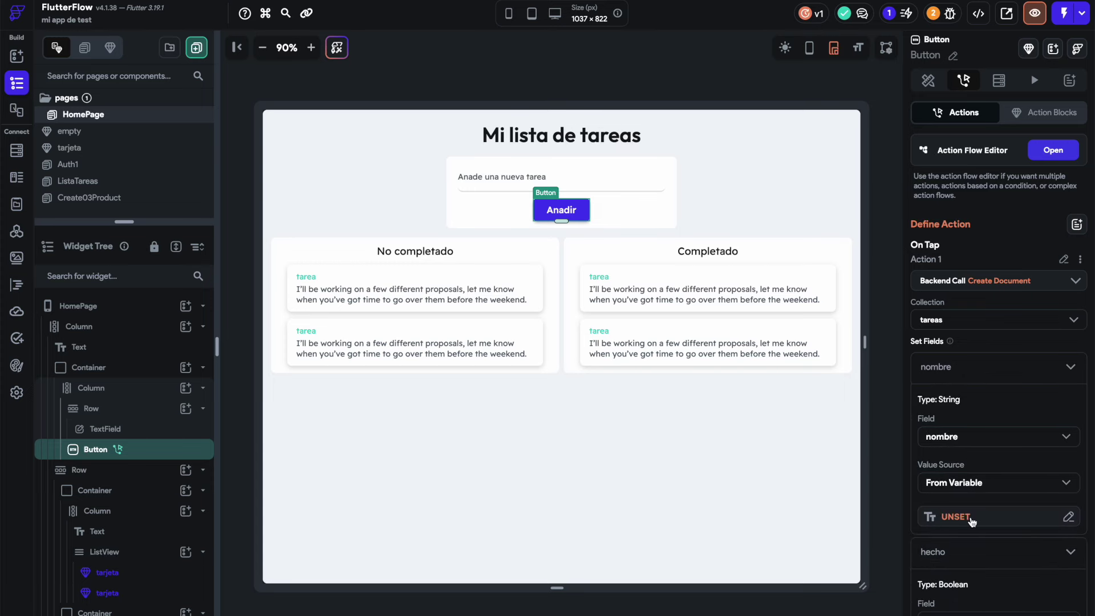
pyautogui.click(973, 521)
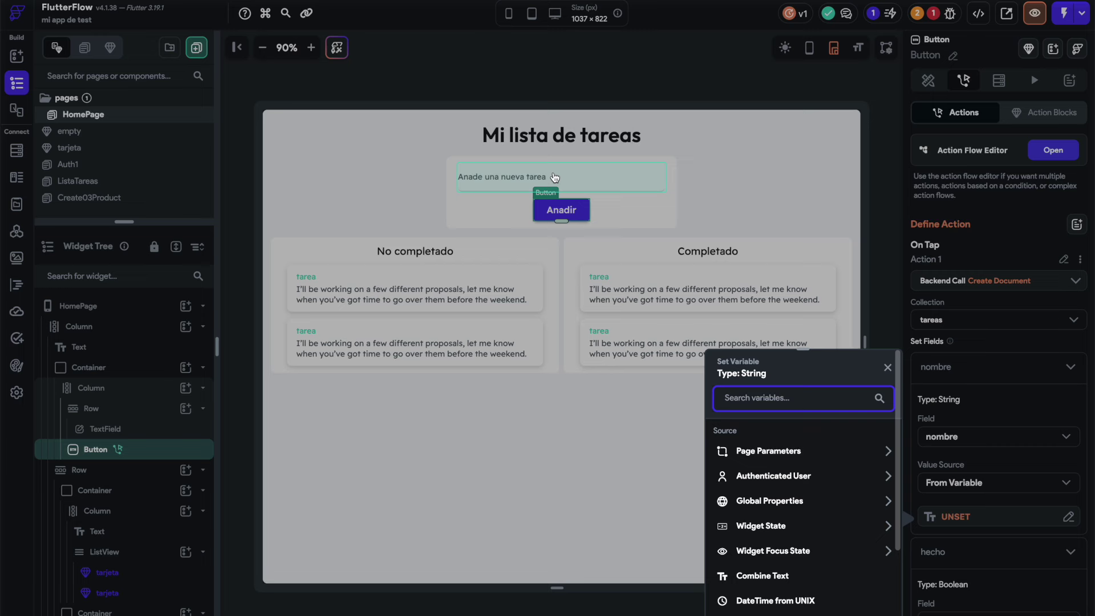
pyautogui.click(547, 183)
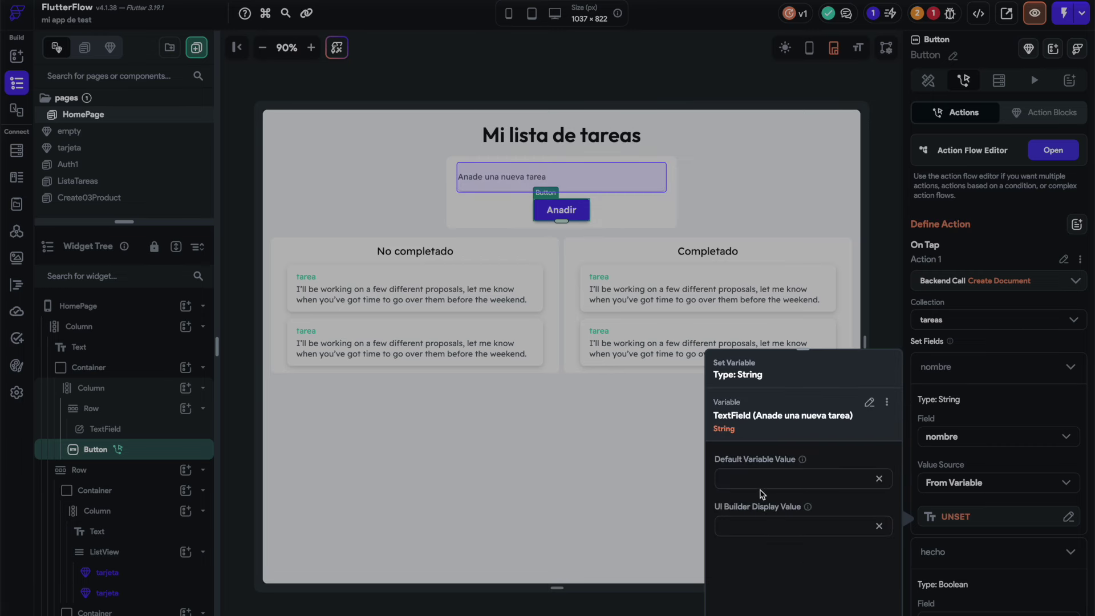
pyautogui.click(749, 479)
pyautogui.click(862, 585)
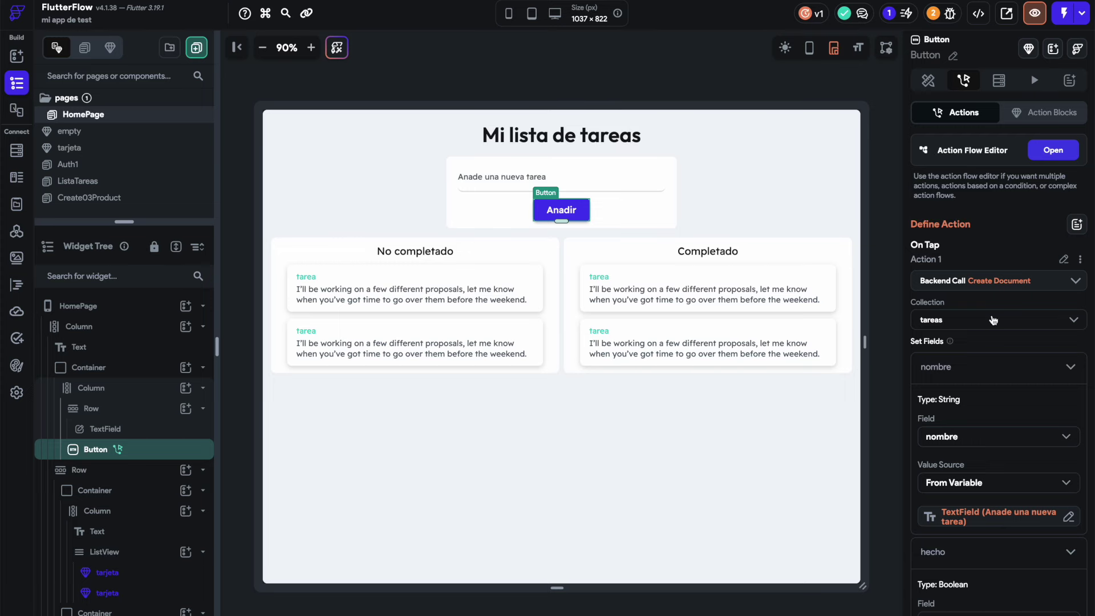
# - Add a Show Snack Bar action with the message "Tarea creada" after the Create Document action
pyautogui.click(1059, 152)
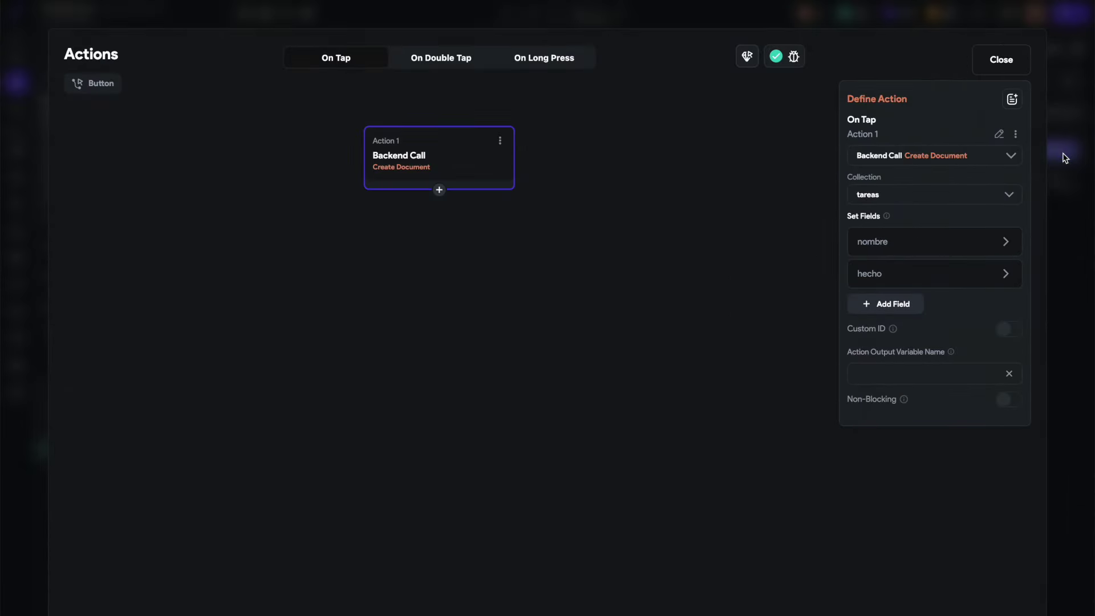
pyautogui.click(440, 194)
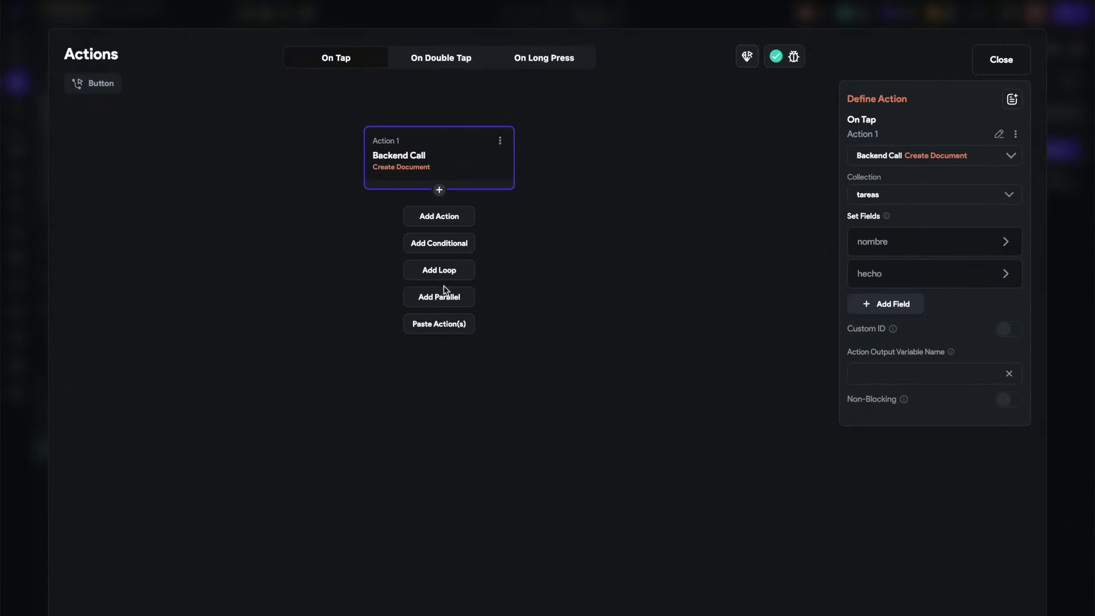
pyautogui.click(440, 215)
pyautogui.click(901, 196)
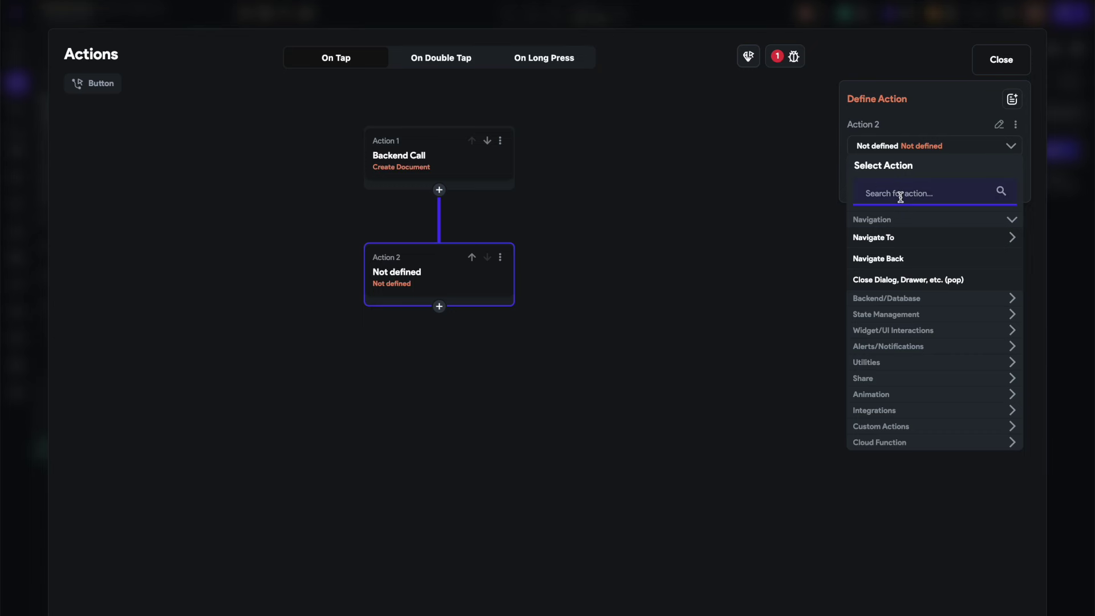
pyautogui.write('snac')
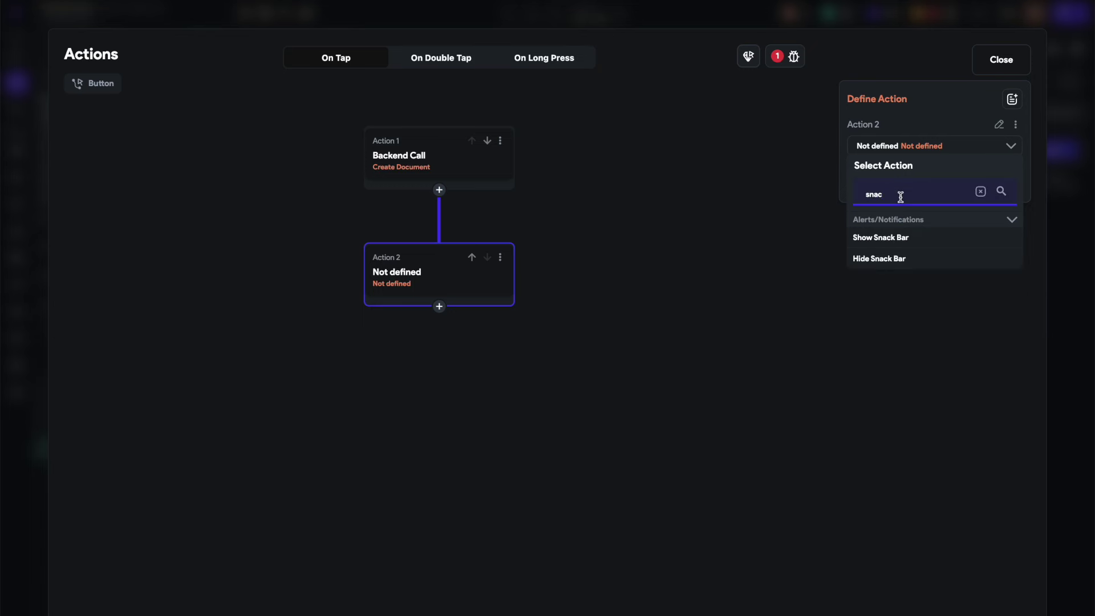
pyautogui.click(884, 237)
pyautogui.click(888, 232)
pyautogui.write('Tarea creada')
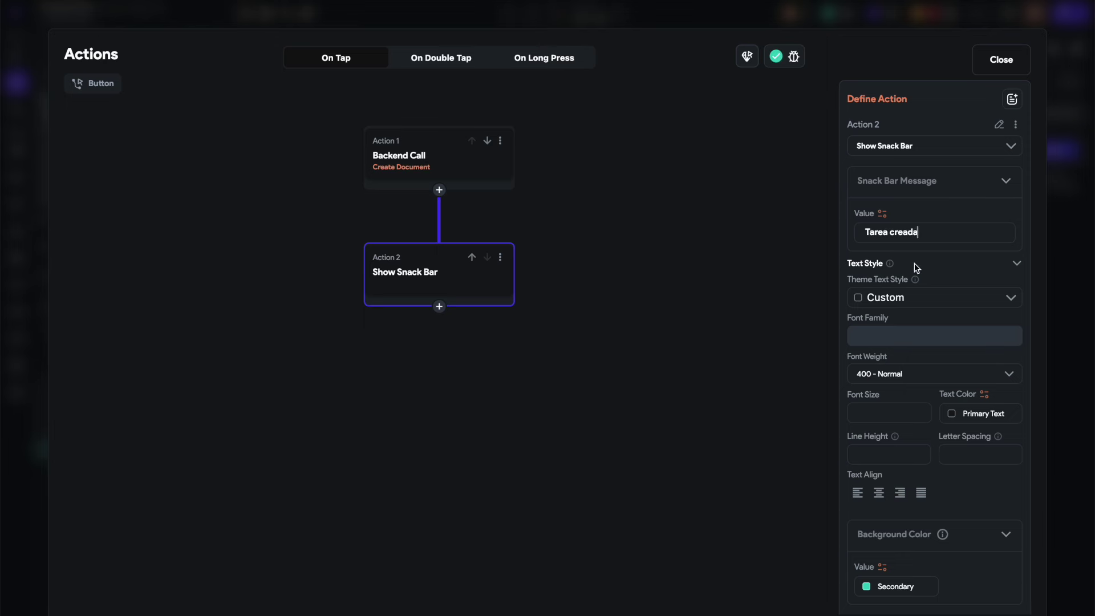
# - Set the snack bar's text color to Secondary Background and return to the HomePage design
pyautogui.click(954, 416)
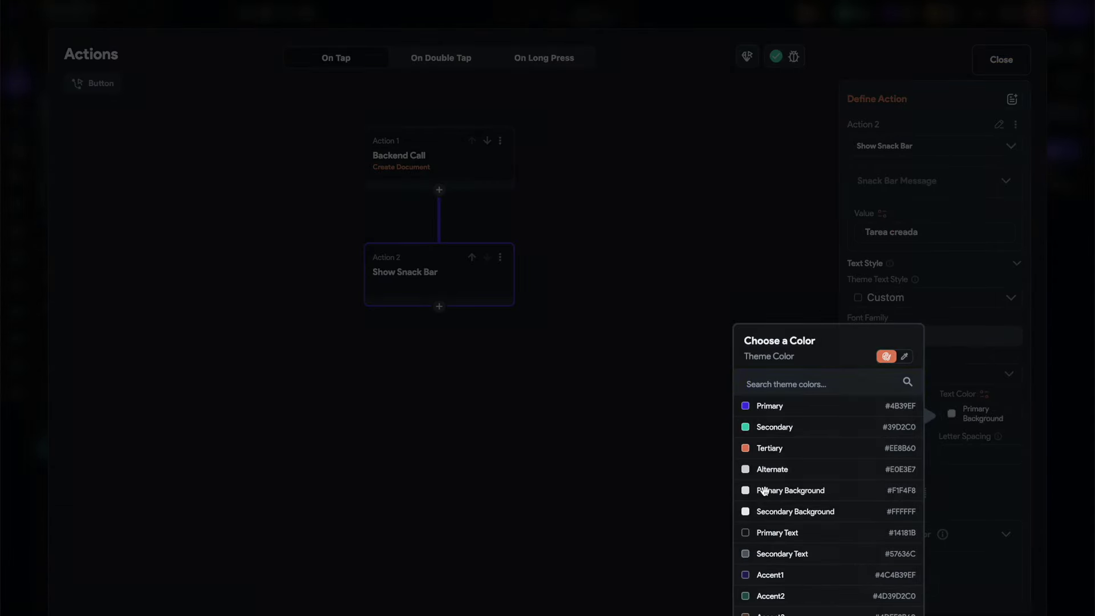
pyautogui.click(766, 491)
pyautogui.click(954, 416)
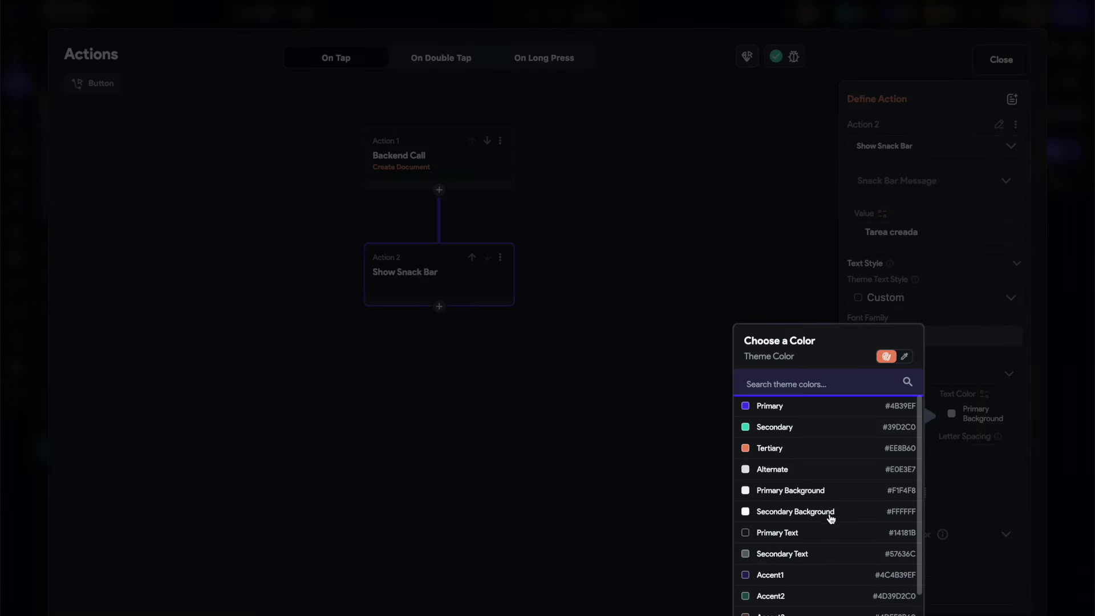
pyautogui.click(782, 511)
pyautogui.click(713, 438)
pyautogui.click(471, 277)
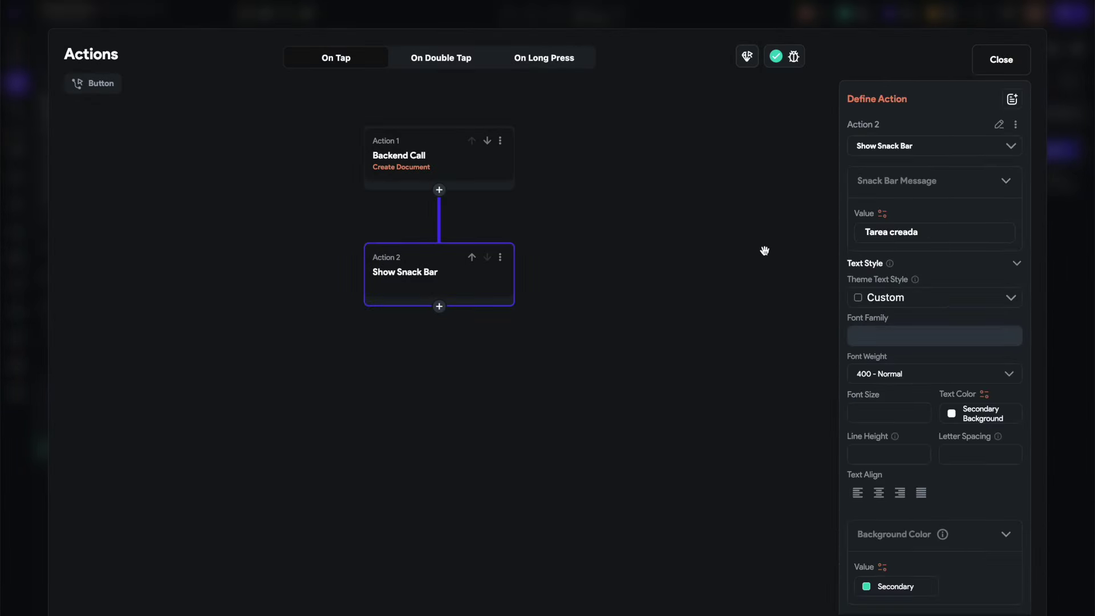
pyautogui.click(1001, 60)
pyautogui.click(718, 130)
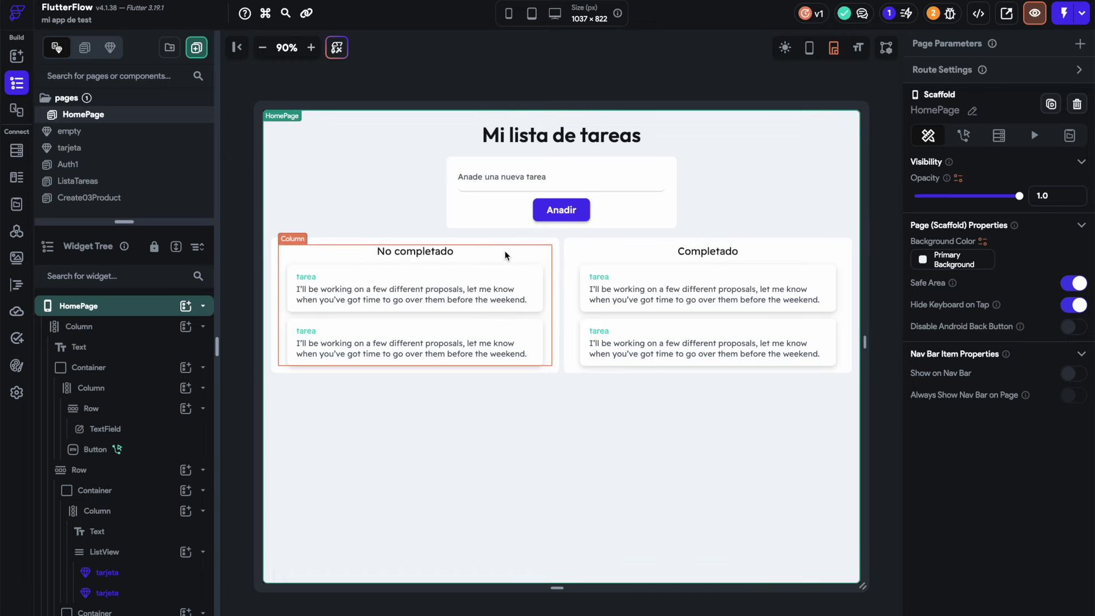
# - Set the top and bottom padding of the "No completado" and "Completado" headings to 12
pyautogui.click(440, 254)
pyautogui.click(449, 255)
pyautogui.click(448, 255)
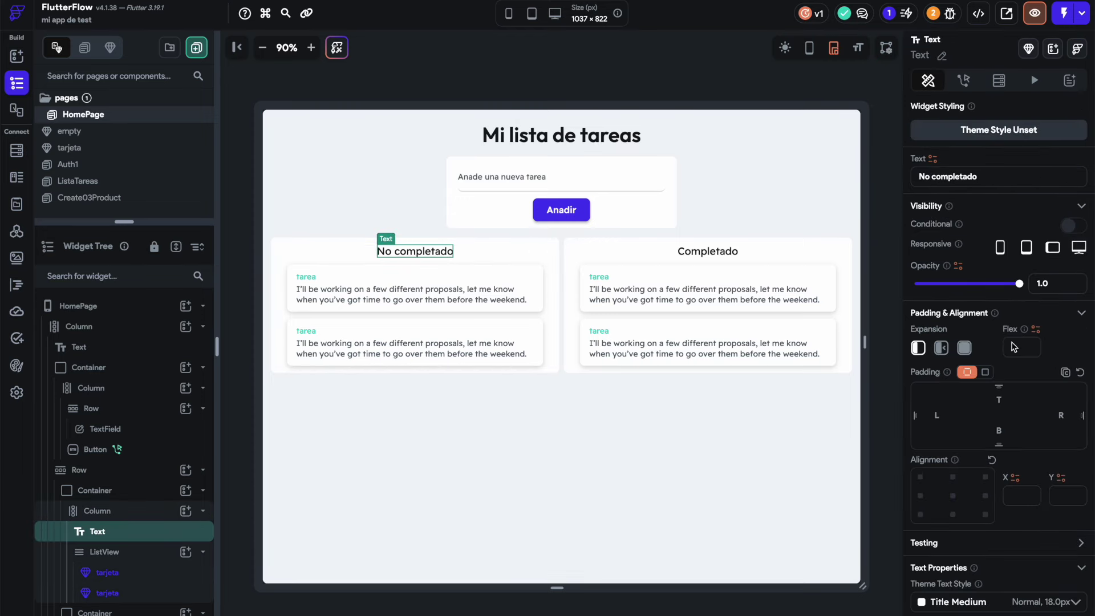
pyautogui.moveTo(998, 399); pyautogui.dragTo(998, 407)
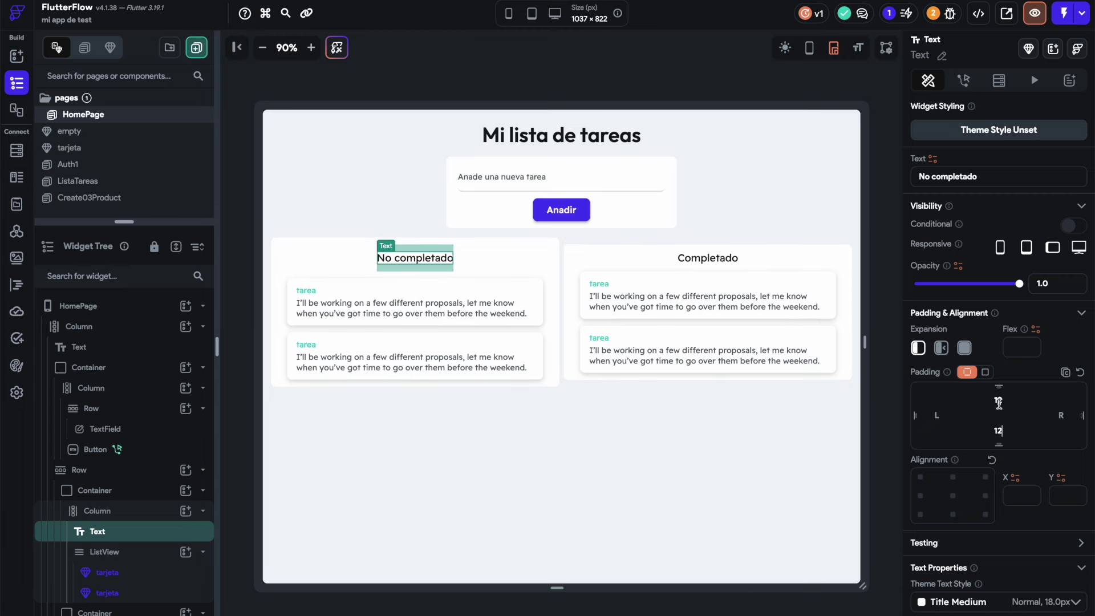
pyautogui.click(734, 261)
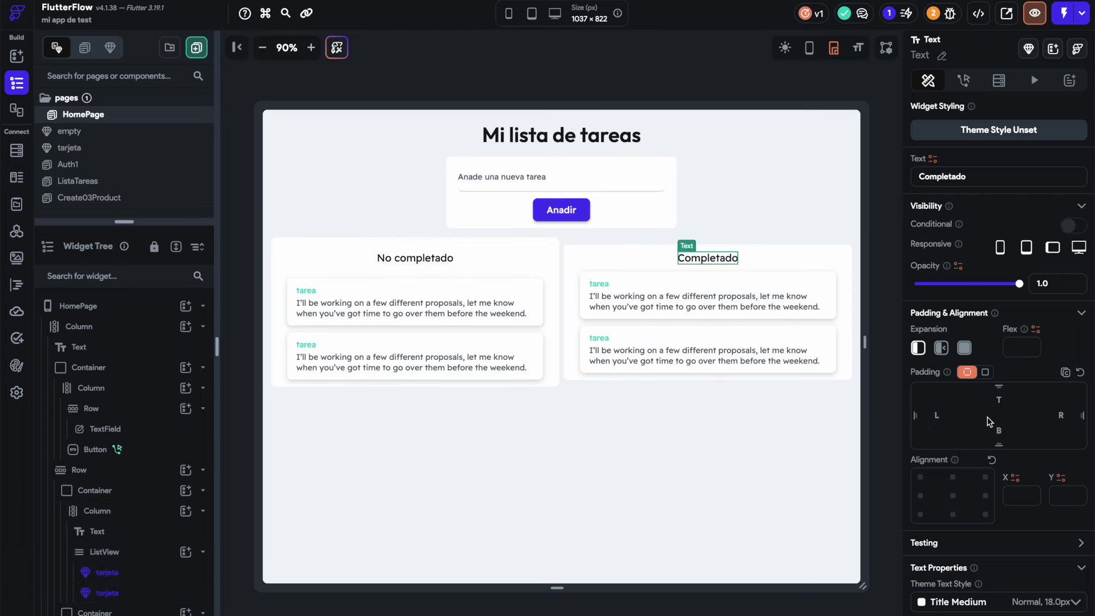
pyautogui.moveTo(1000, 399); pyautogui.dragTo(1000, 401)
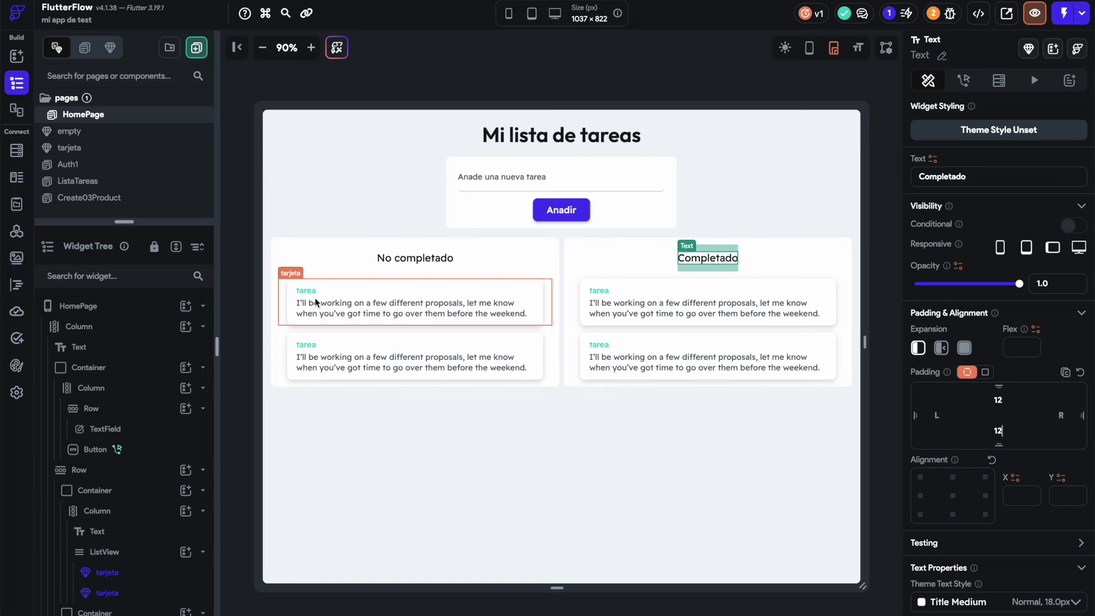
# - Add a backend Query Collection to the HomePage on the tareas collection with query type List of Documents
pyautogui.click(287, 331)
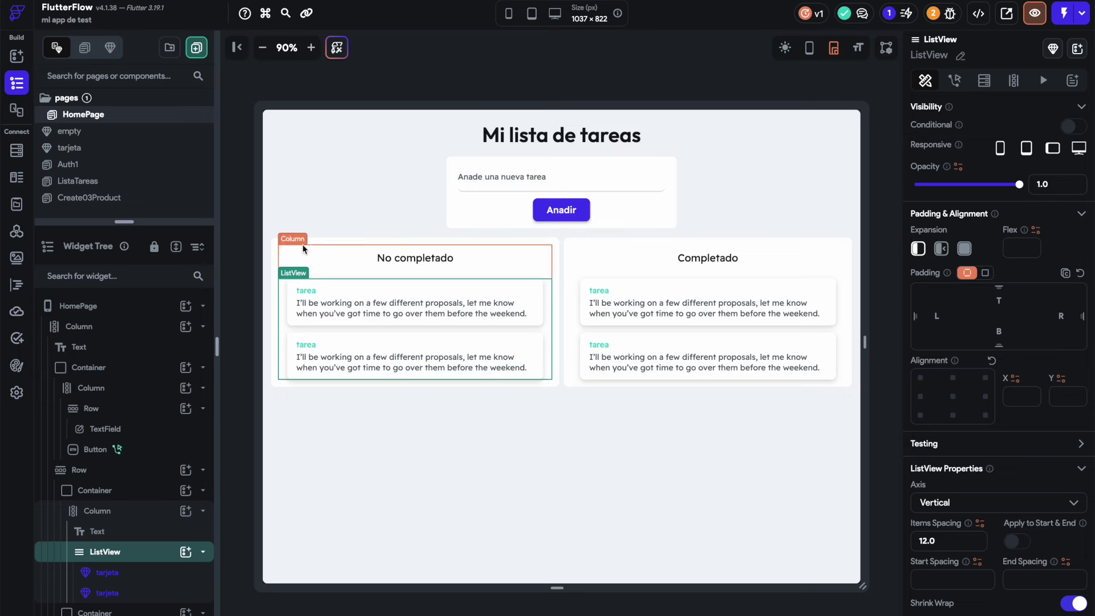
pyautogui.click(320, 135)
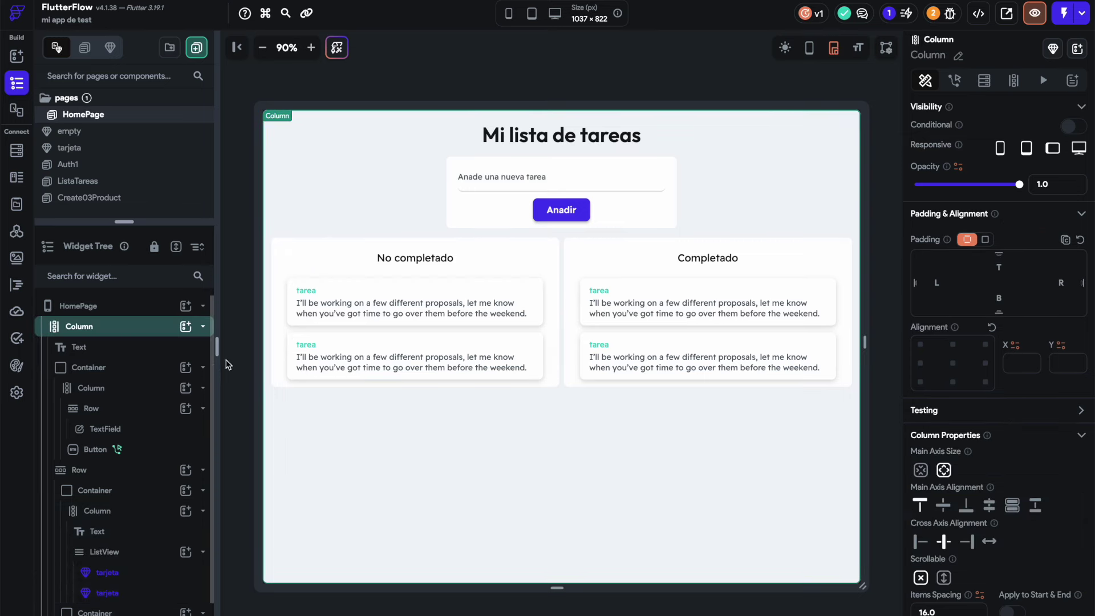
pyautogui.click(132, 302)
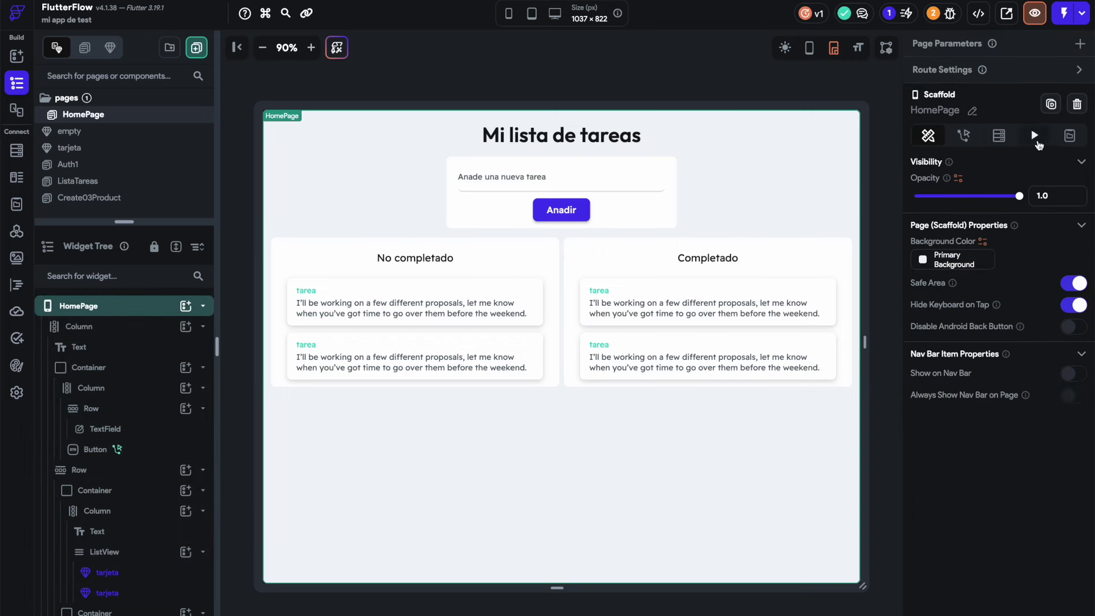
pyautogui.click(1006, 140)
pyautogui.click(987, 175)
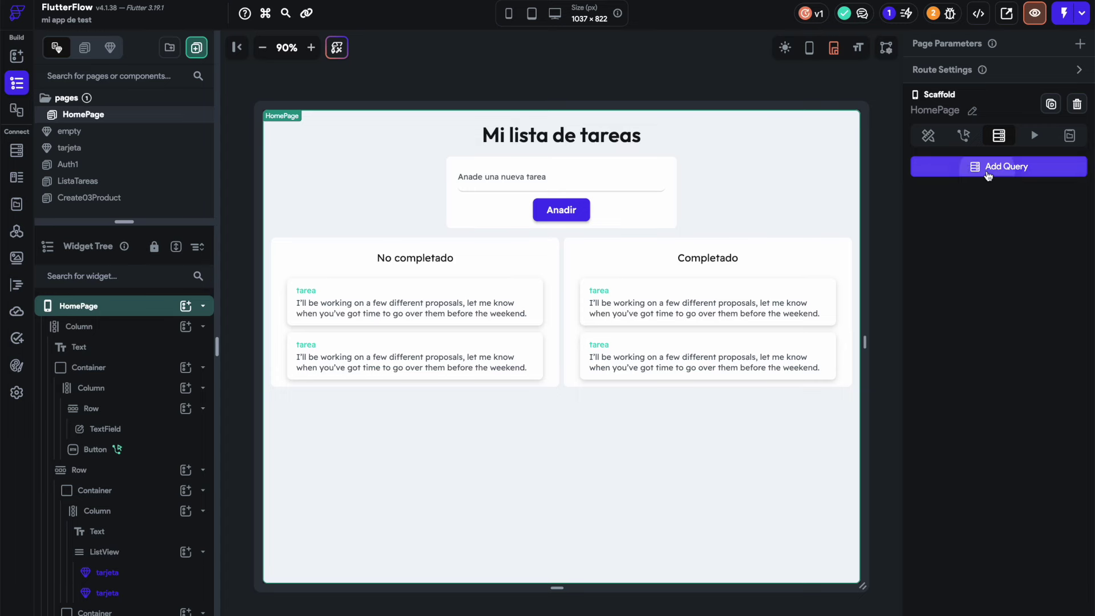
pyautogui.click(786, 161)
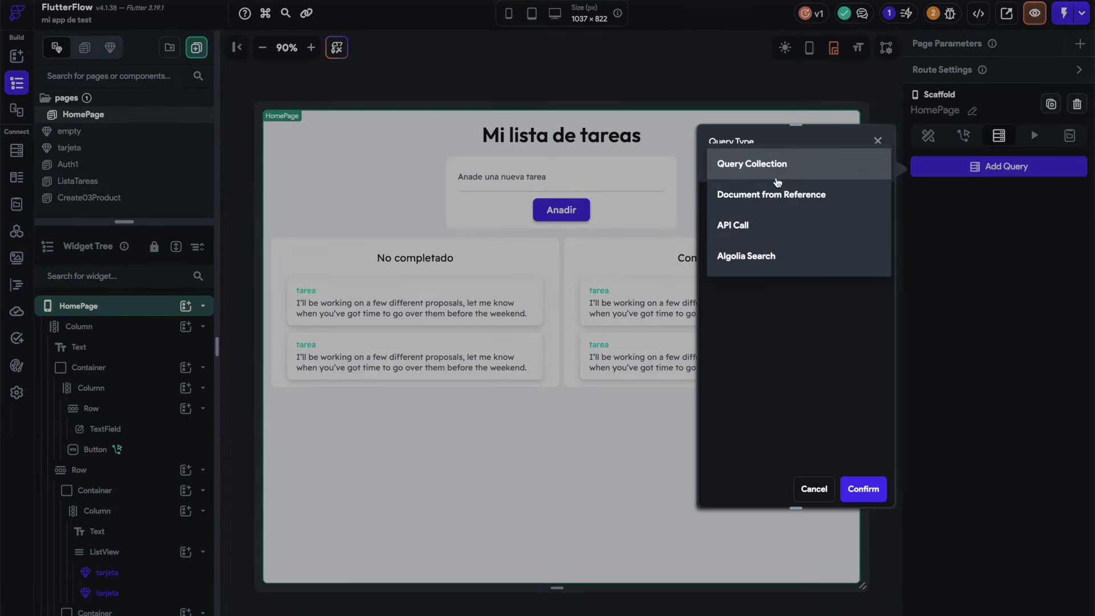
pyautogui.click(749, 166)
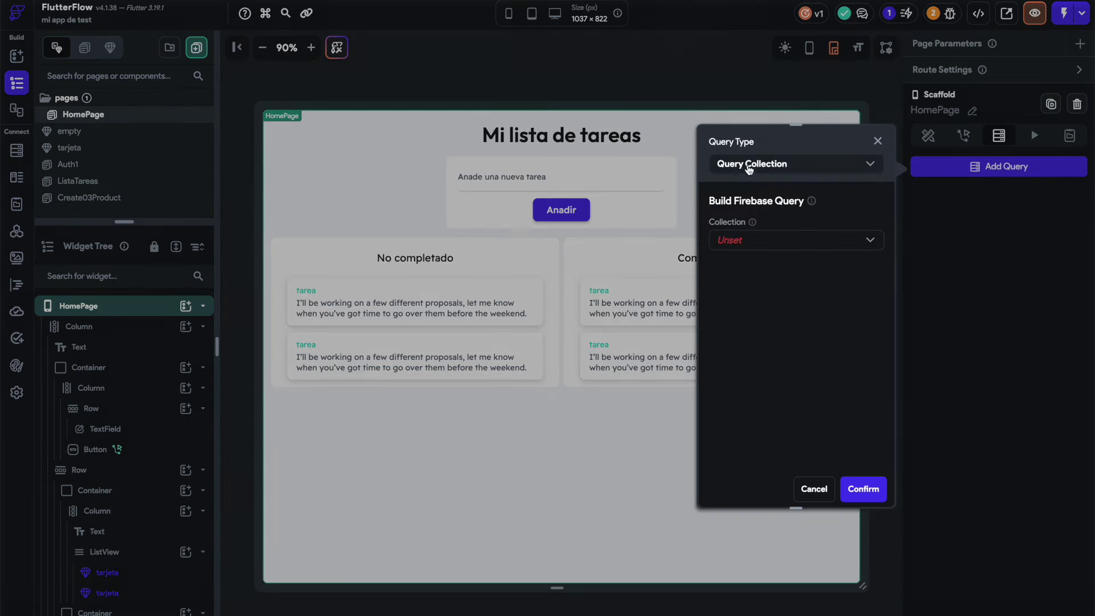
pyautogui.click(732, 236)
pyautogui.click(751, 274)
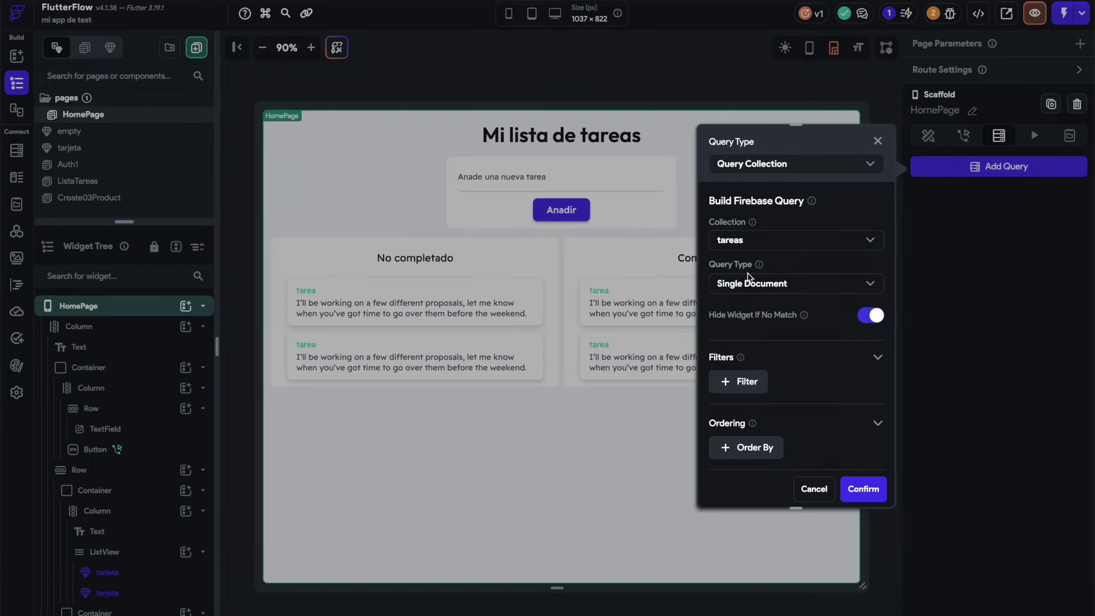
pyautogui.click(809, 288)
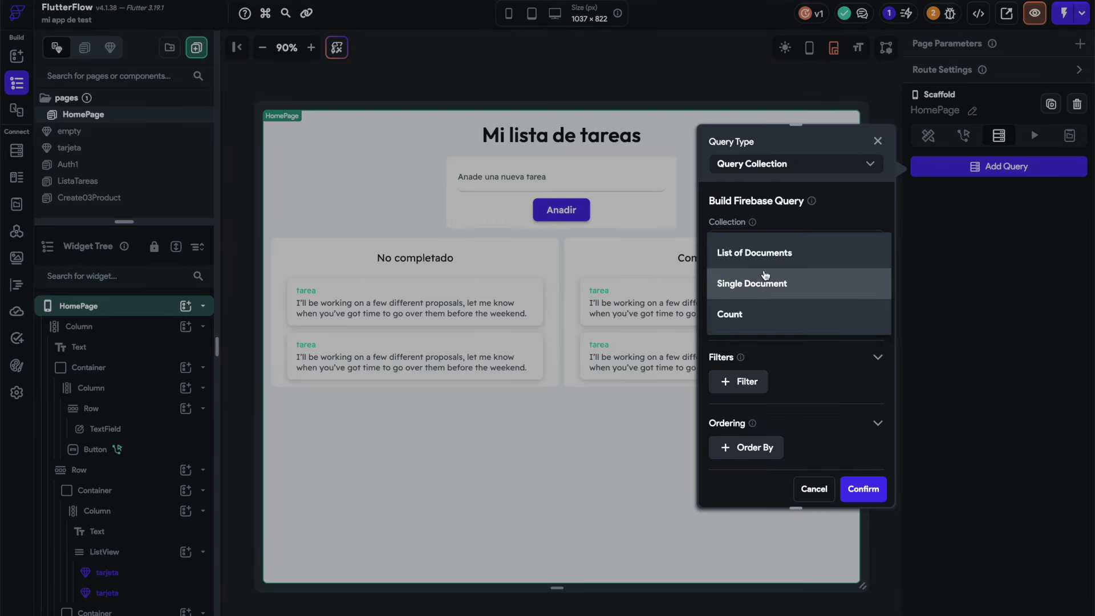
pyautogui.click(758, 258)
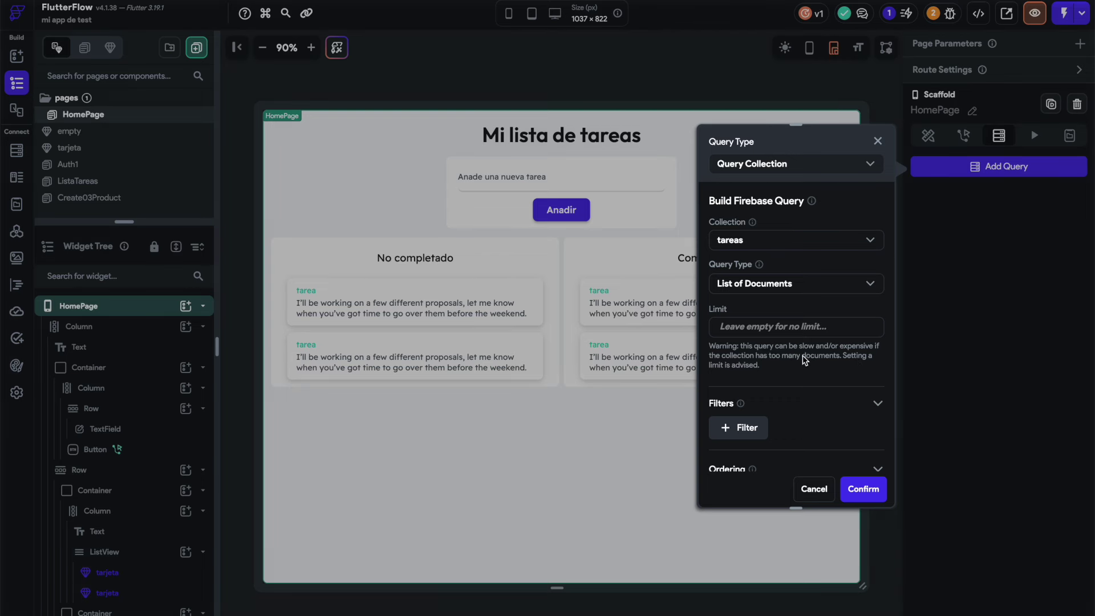
# - Enable Ignore Empty Filter Values and Filter on Null Values for the tareas query and confirm it
pyautogui.scroll(-3, 804, 365)
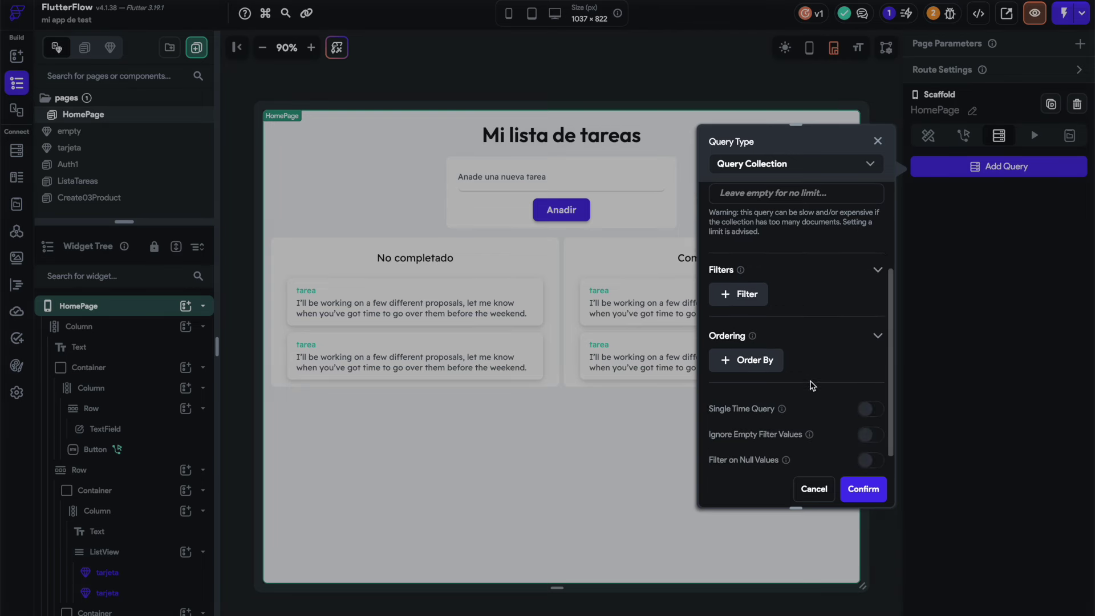
pyautogui.scroll(-1, 787, 406)
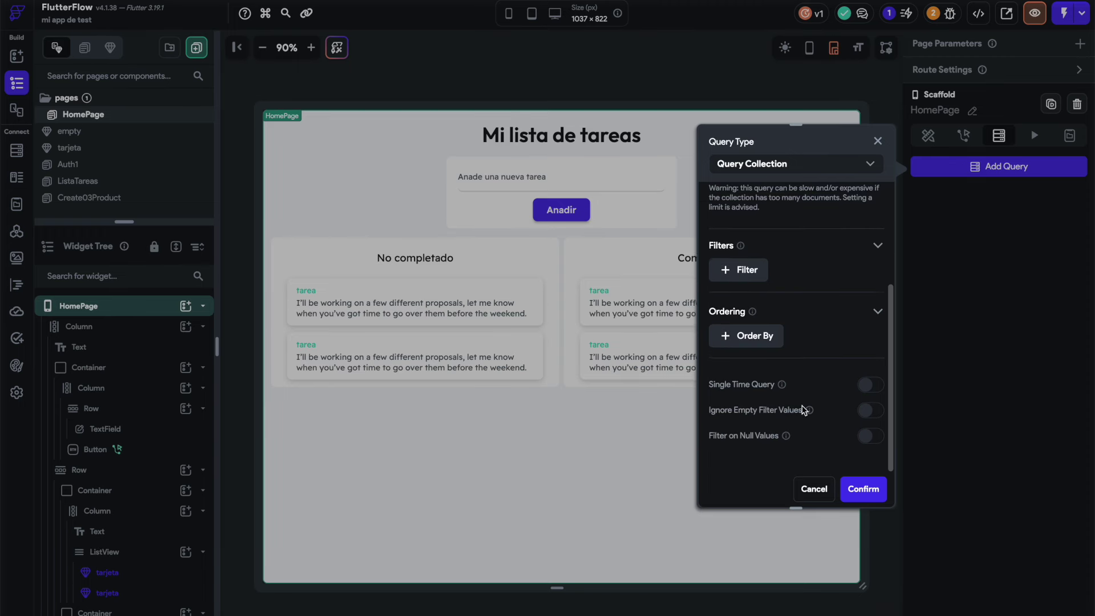
pyautogui.click(872, 418)
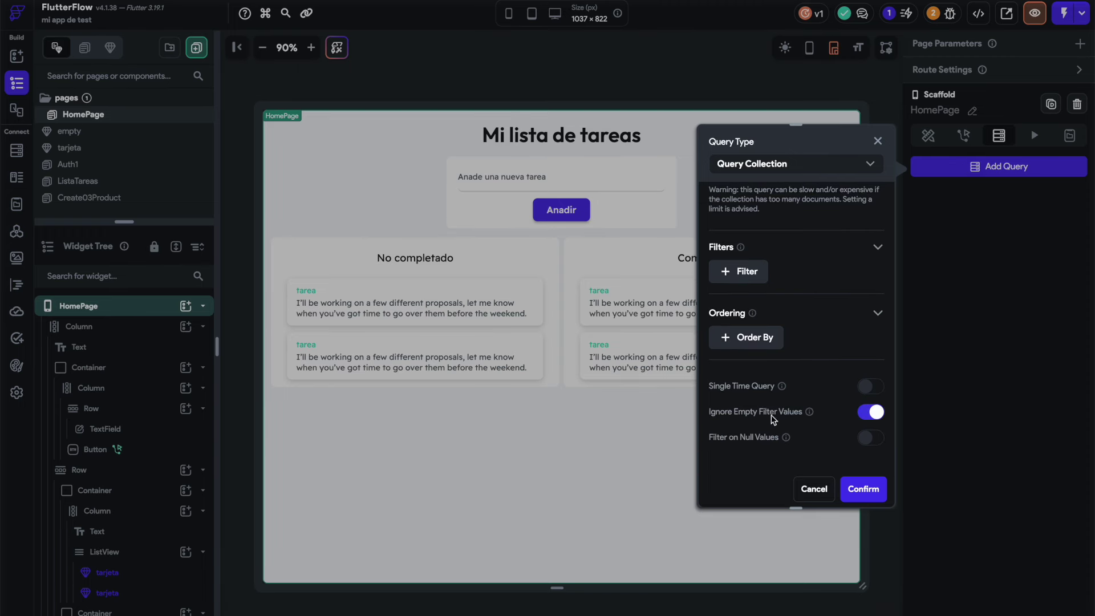
pyautogui.click(871, 439)
pyautogui.click(868, 492)
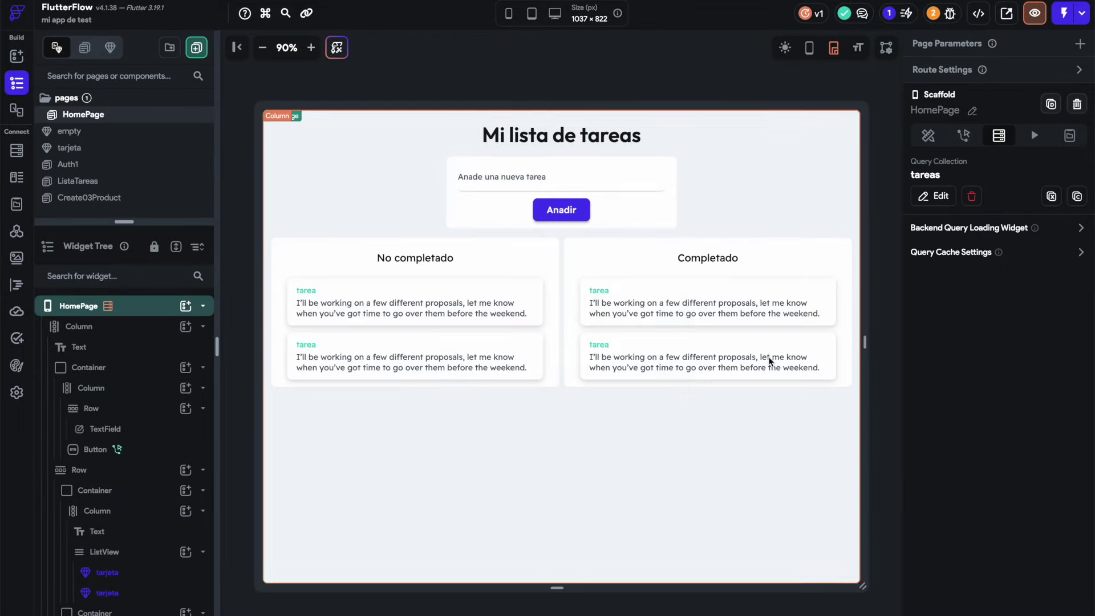
# - Generate the "No completado" ListView's children from a variable named tareasNoCompletadas, using tareas Documents as its source
pyautogui.click(613, 92)
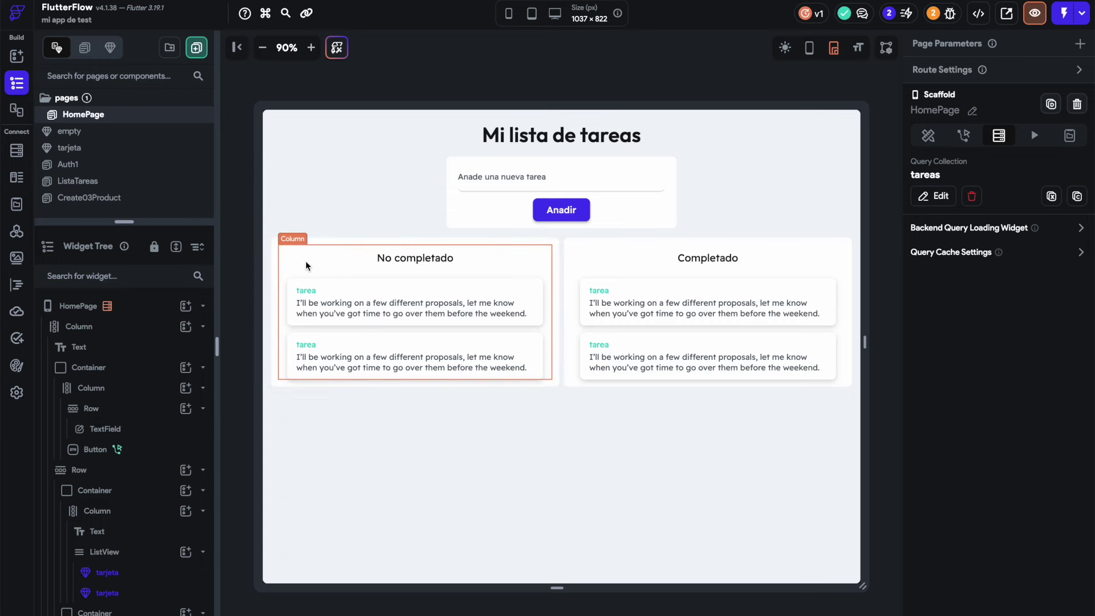
pyautogui.click(286, 327)
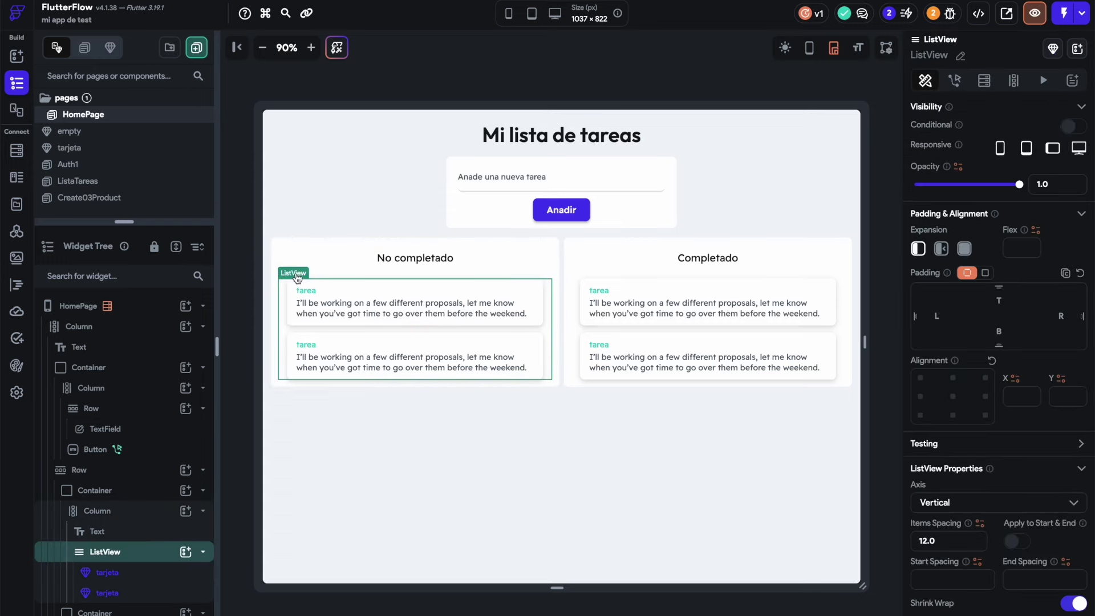
pyautogui.click(1014, 81)
pyautogui.click(961, 138)
pyautogui.write('tareasNoCompletadas')
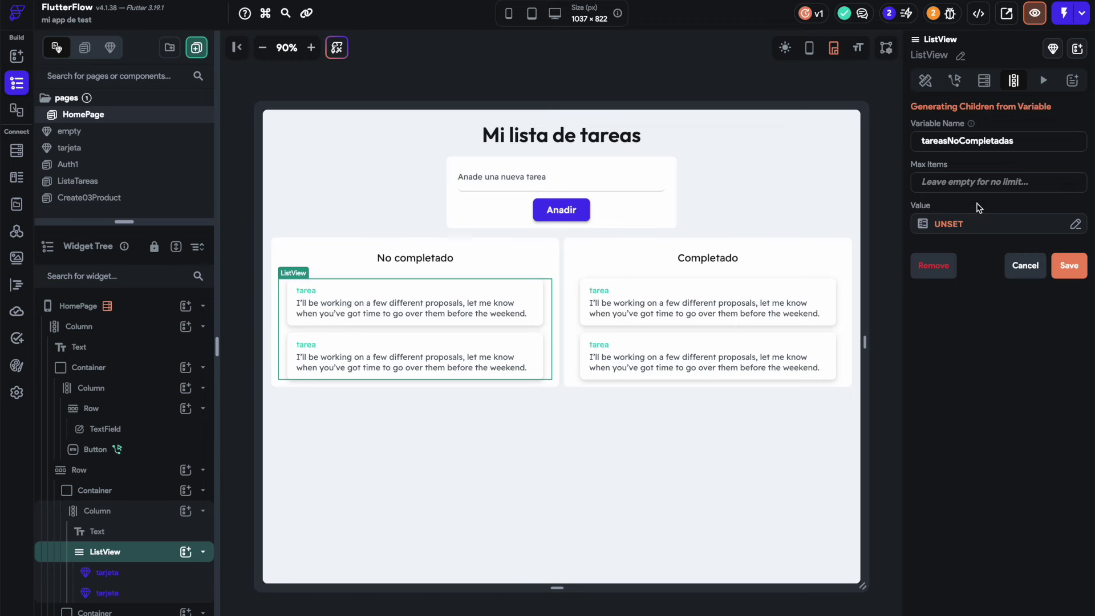
pyautogui.click(949, 227)
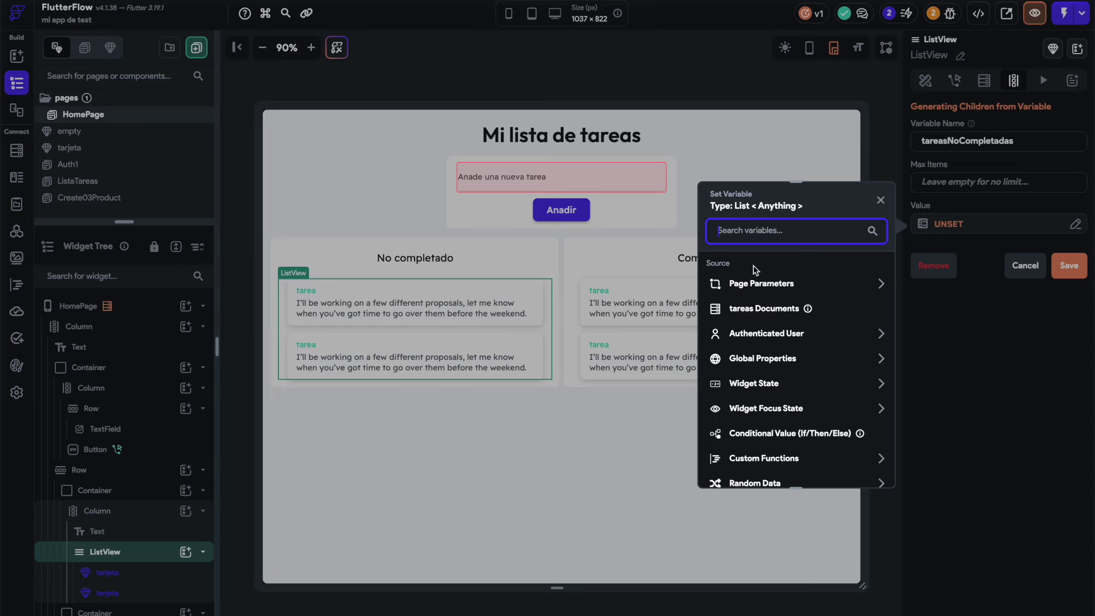
pyautogui.click(761, 308)
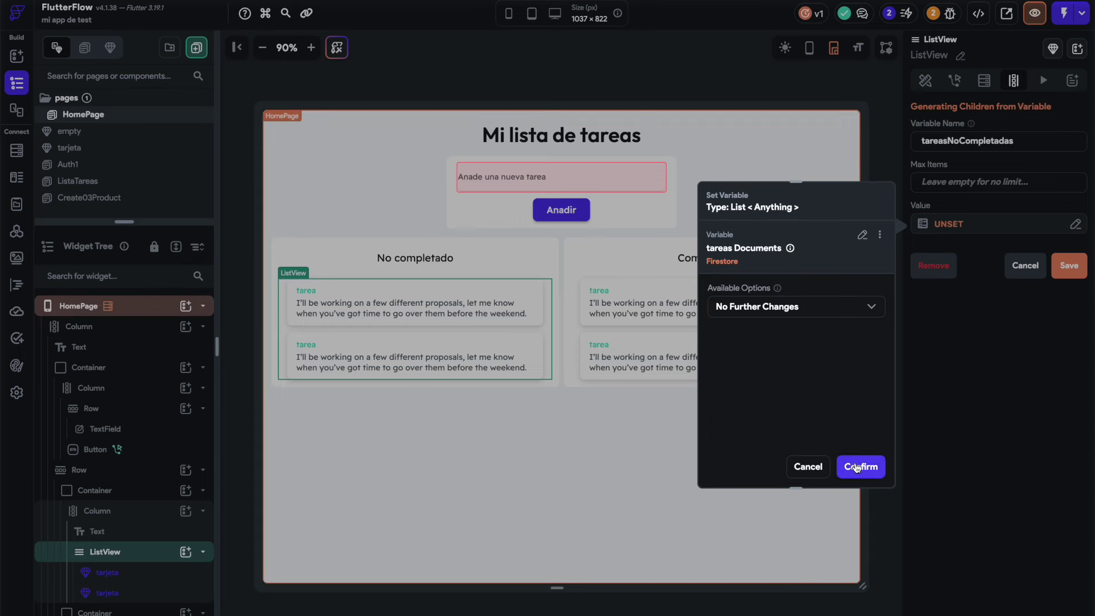
# - Filter the tareas Documents list items by the hecho document property of Item in List
pyautogui.click(780, 308)
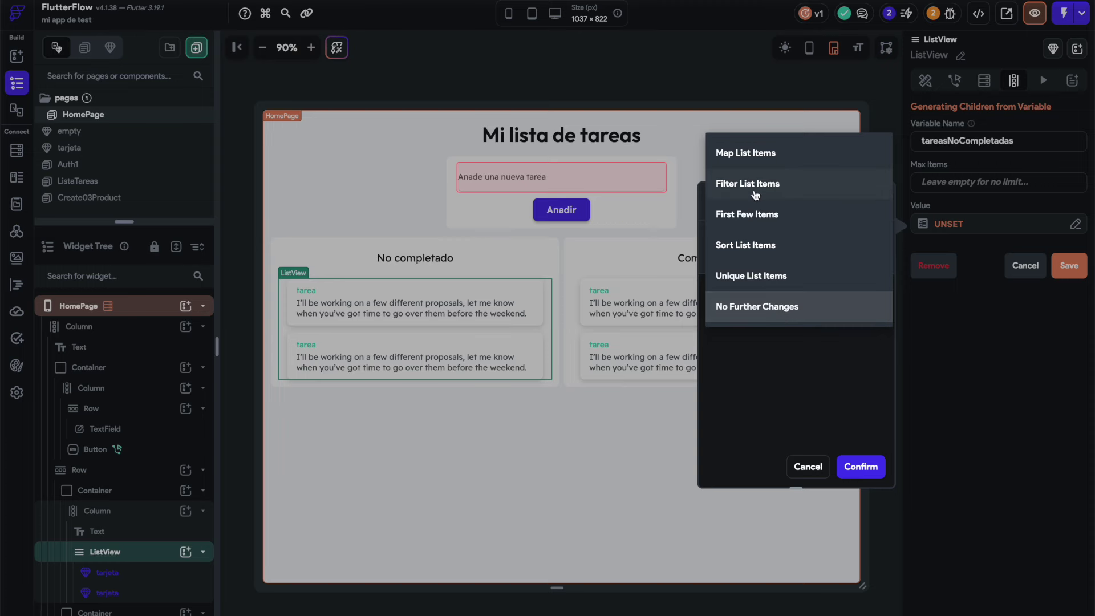
pyautogui.click(736, 187)
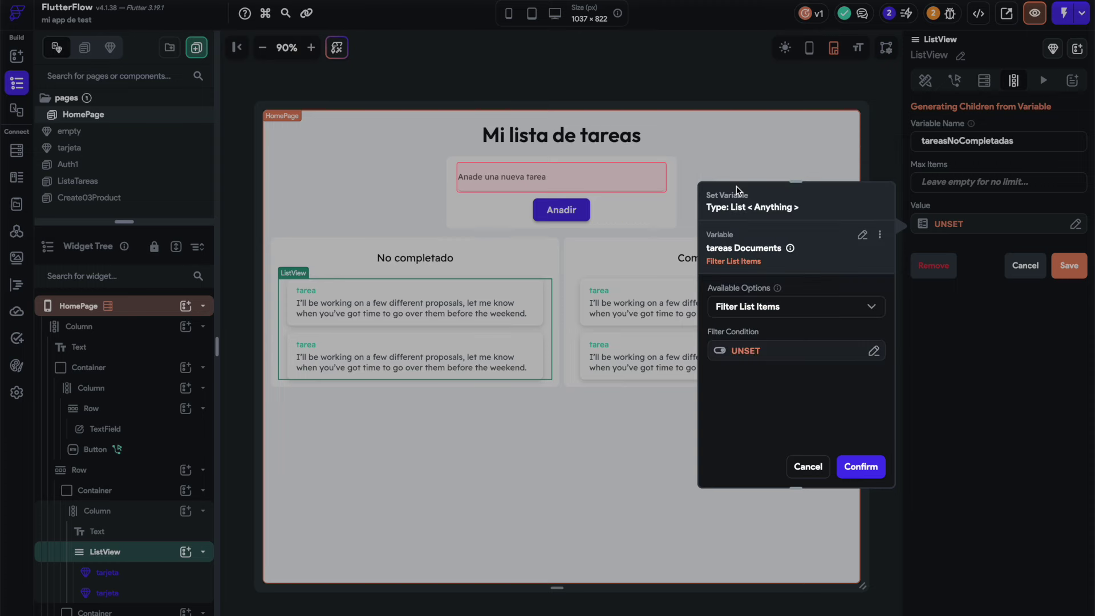
pyautogui.click(744, 351)
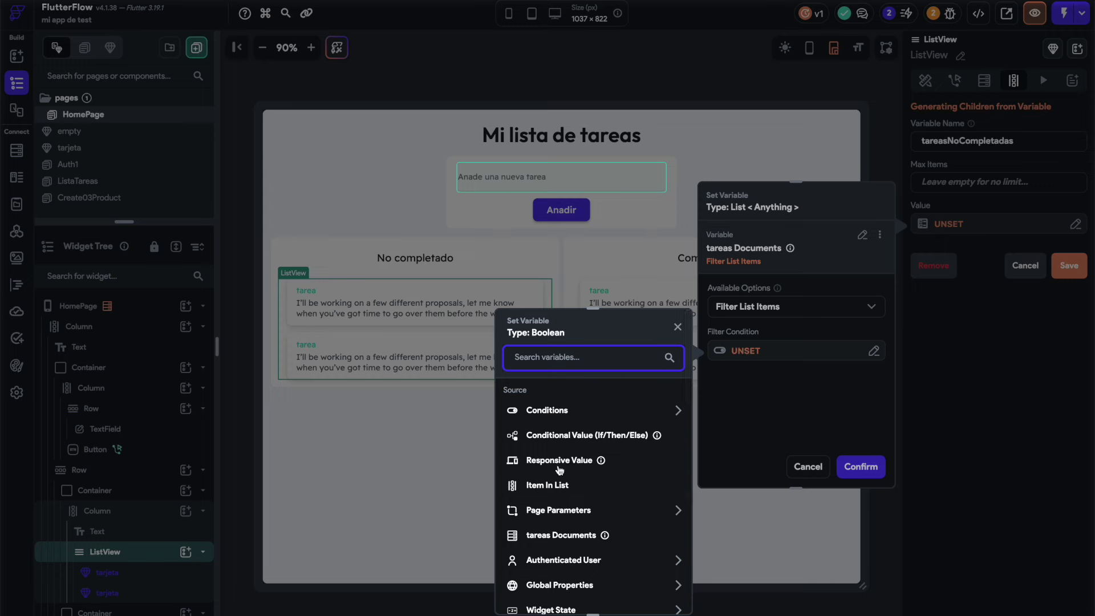
pyautogui.click(547, 486)
pyautogui.click(546, 442)
pyautogui.click(567, 443)
pyautogui.click(539, 493)
pyautogui.click(538, 491)
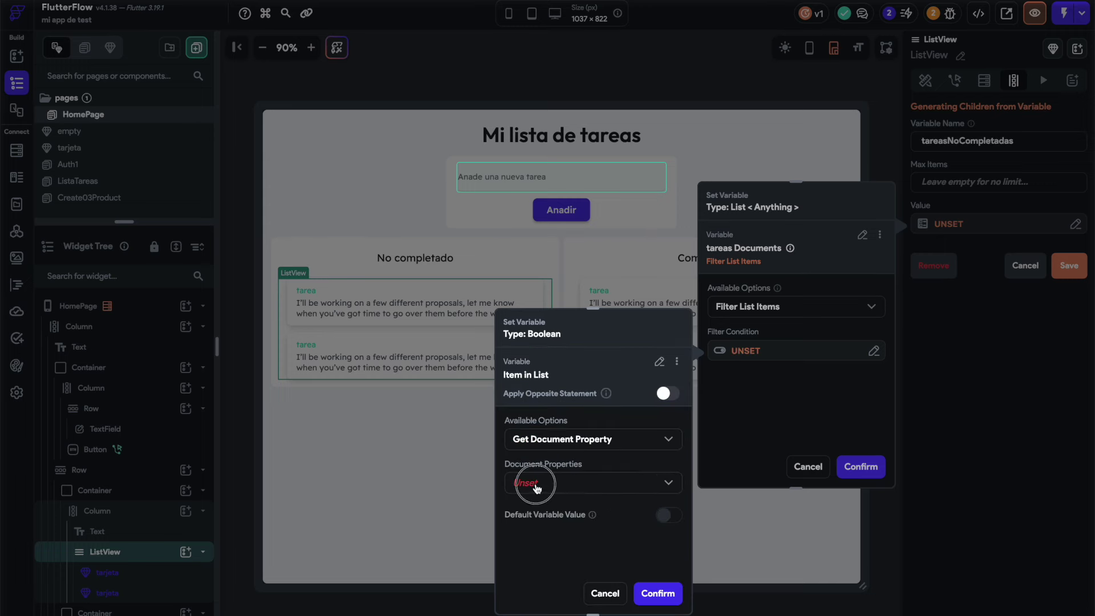
pyautogui.click(564, 516)
pyautogui.click(663, 594)
# - Apply the opposite statement to the hecho filter condition and save the "No completado" list's dynamic children
pyautogui.click(744, 353)
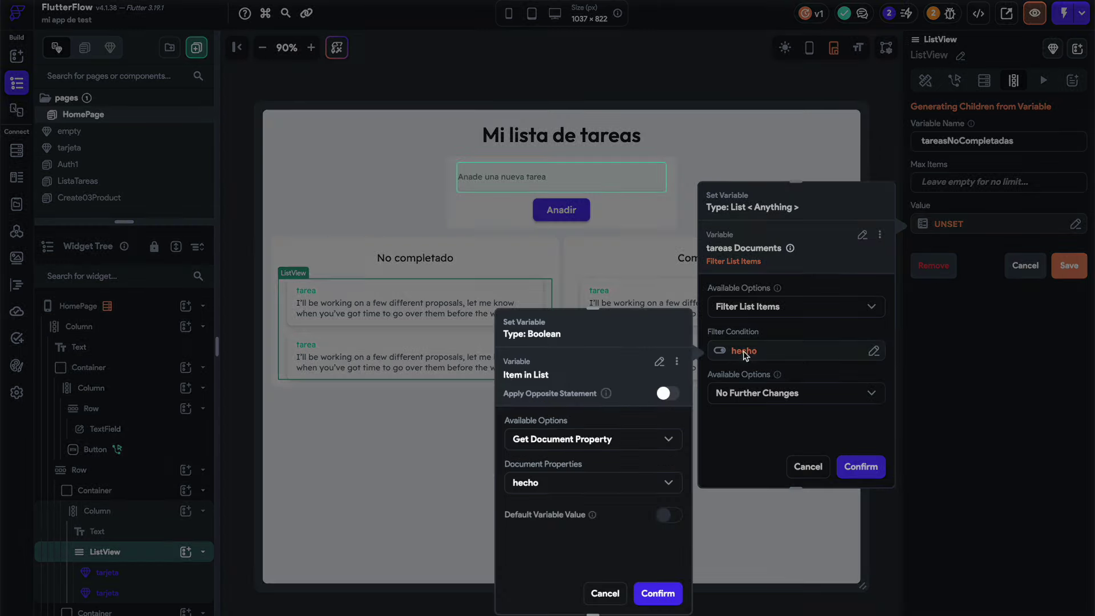
pyautogui.click(666, 394)
pyautogui.click(659, 593)
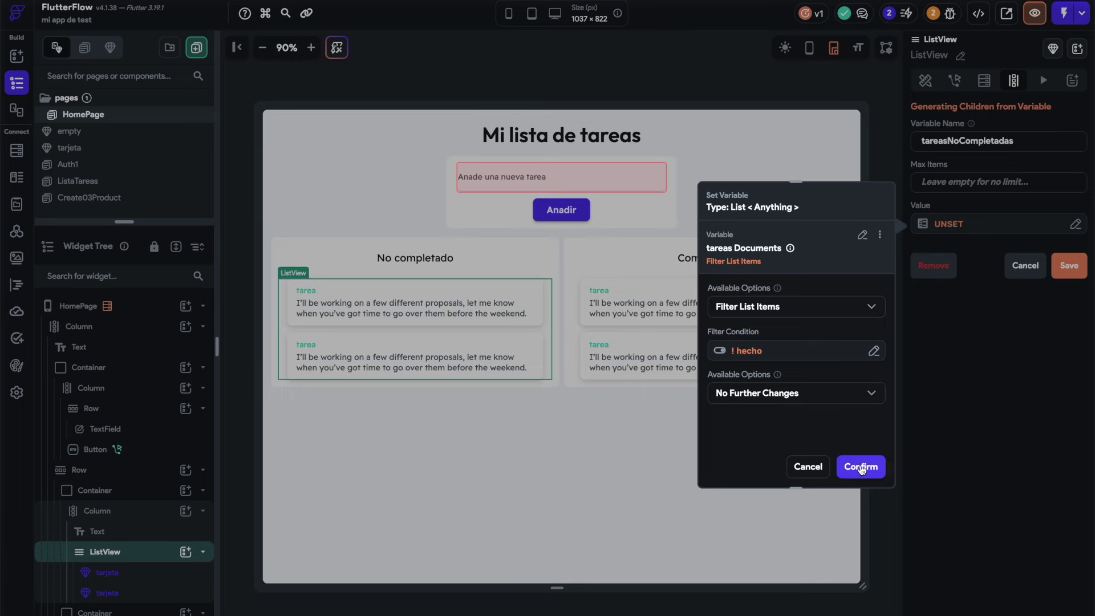
pyautogui.click(861, 467)
pyautogui.click(1064, 273)
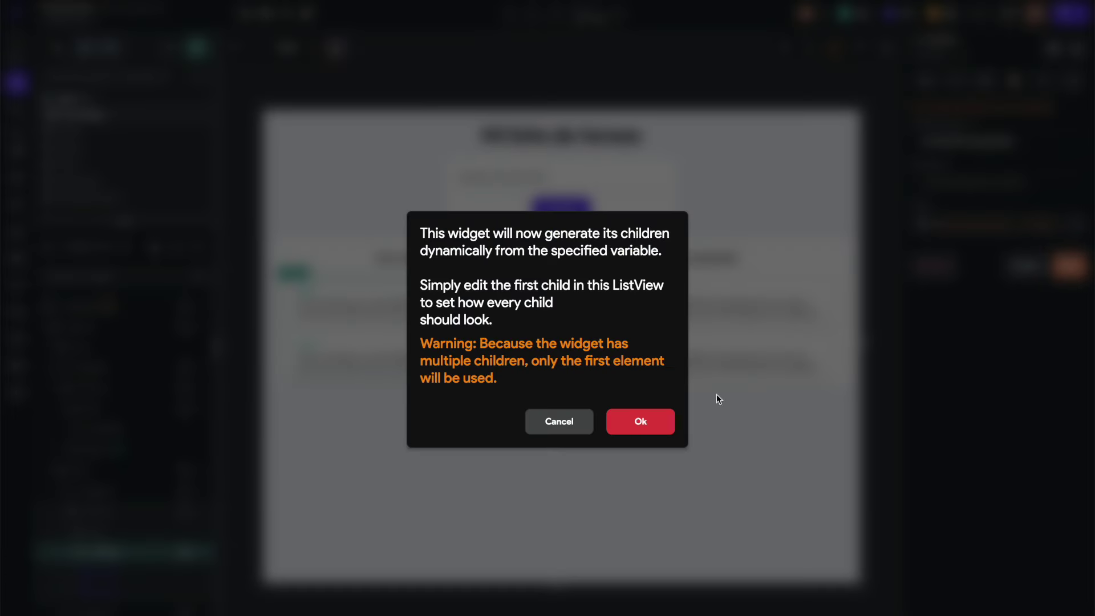
pyautogui.click(635, 423)
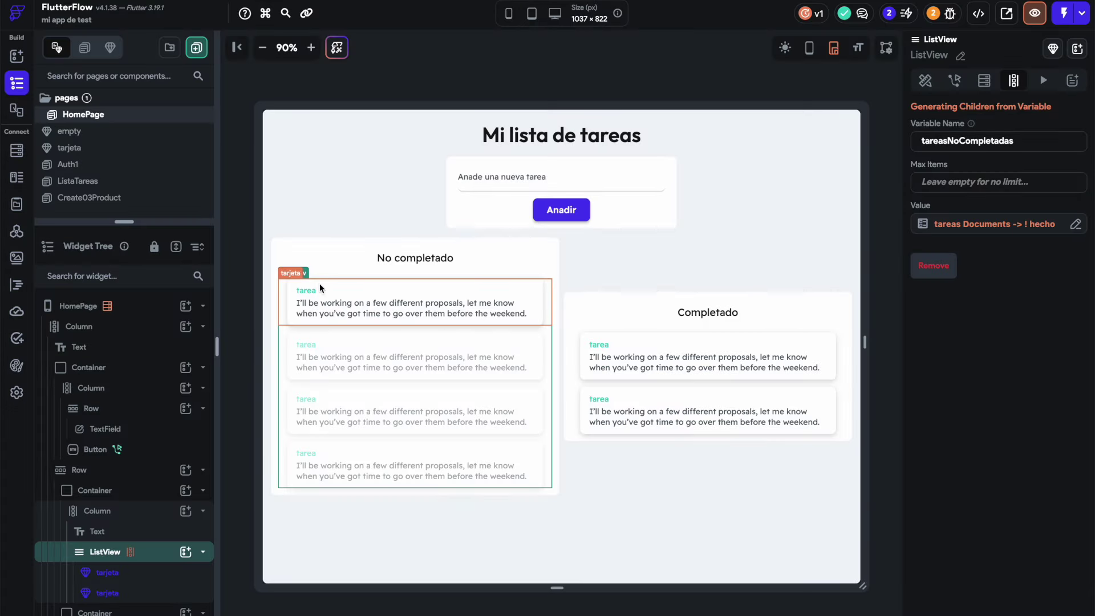
# - Delete the second tarjeta component from the "No completado" ListView
pyautogui.click(356, 306)
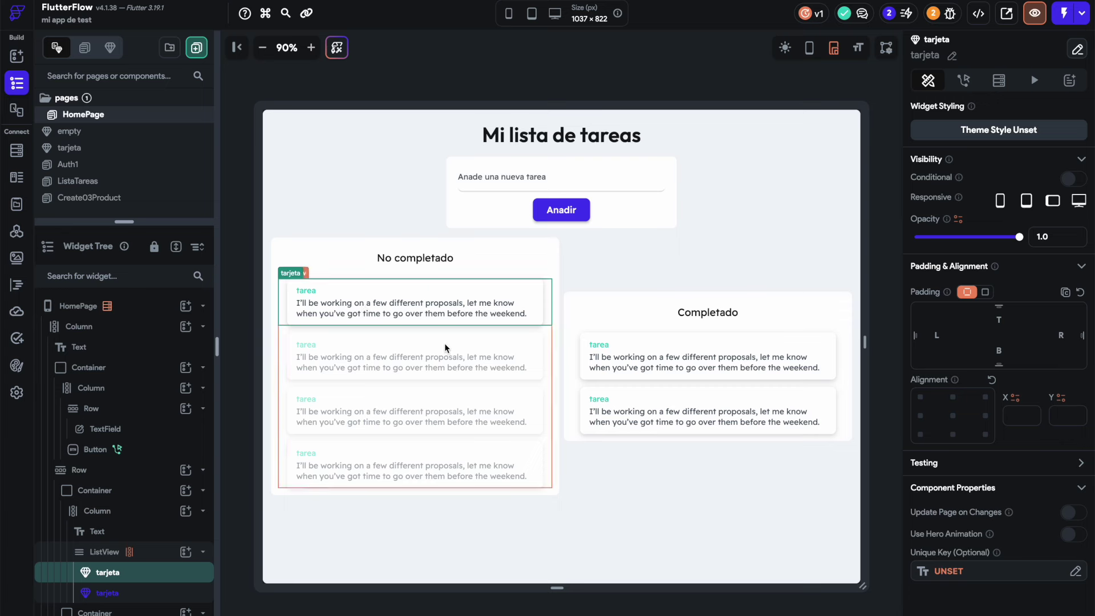
pyautogui.click(142, 593)
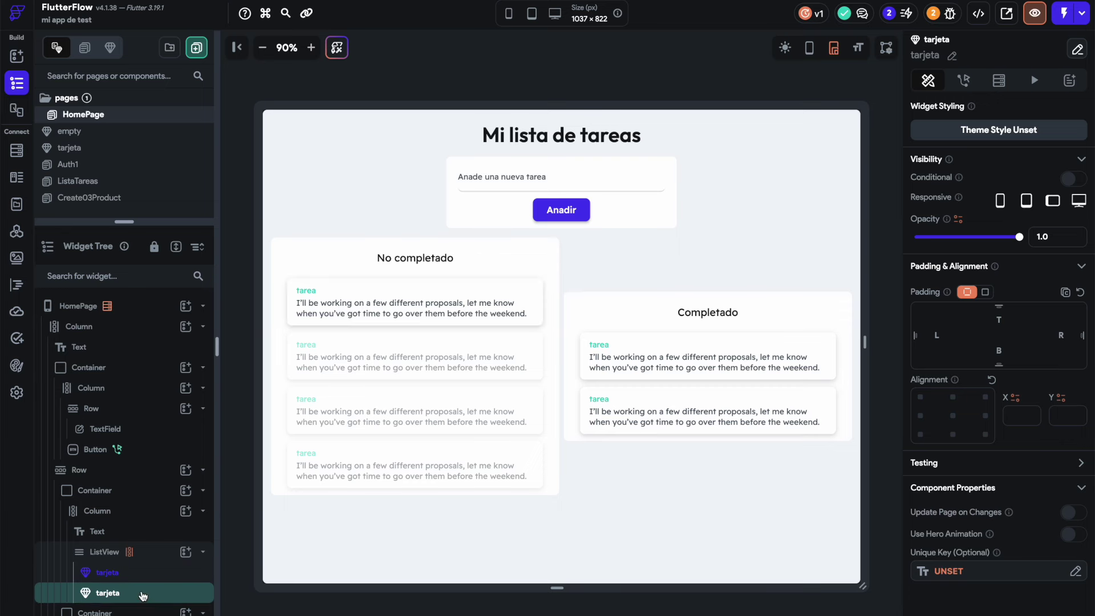
pyautogui.press('Delete')
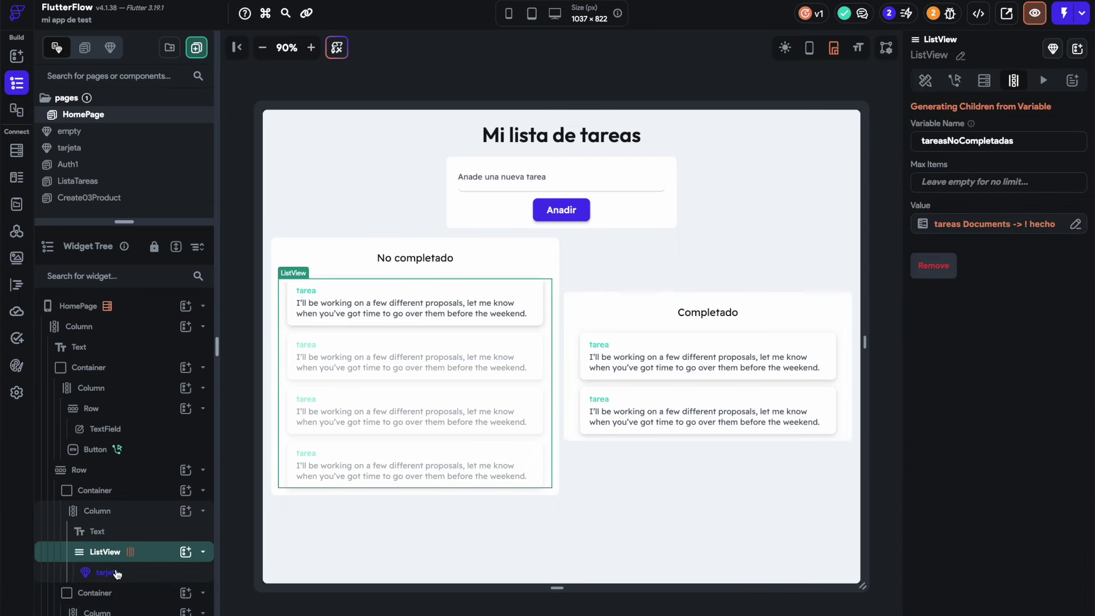
# - Open the tarjeta component for editing and add a required parameter tarea of type Document from the tareas collection
pyautogui.click(140, 572)
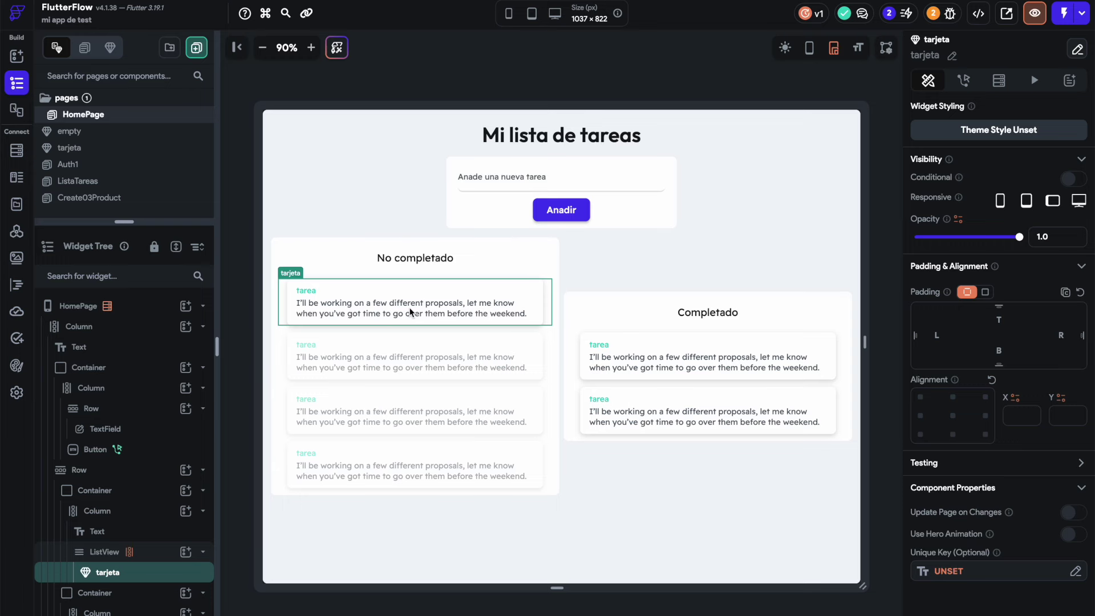
pyautogui.click(1078, 50)
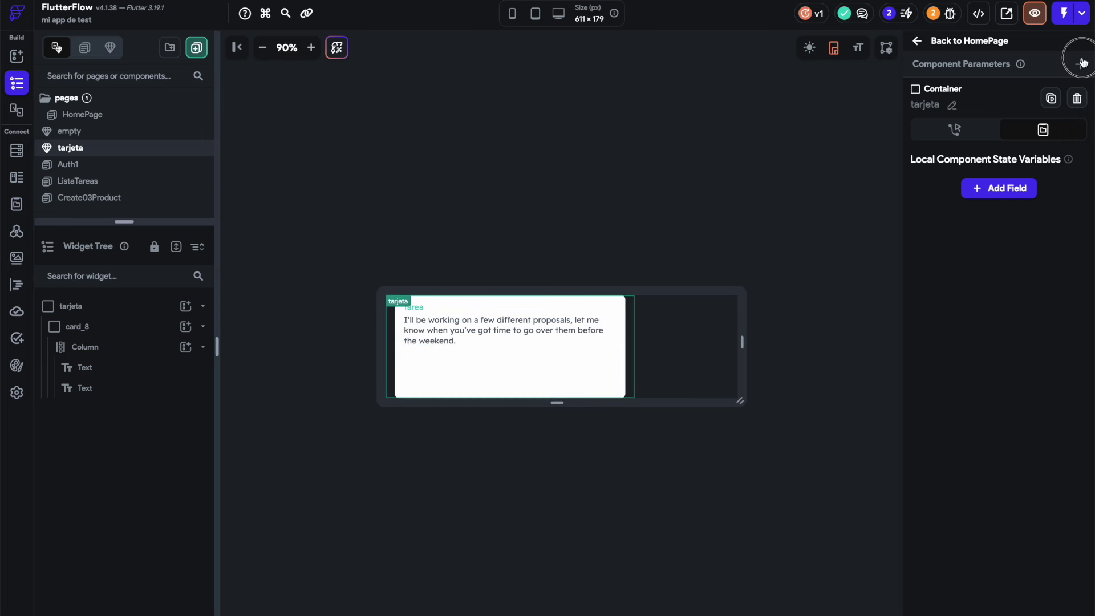
pyautogui.click(963, 88)
pyautogui.click(1081, 67)
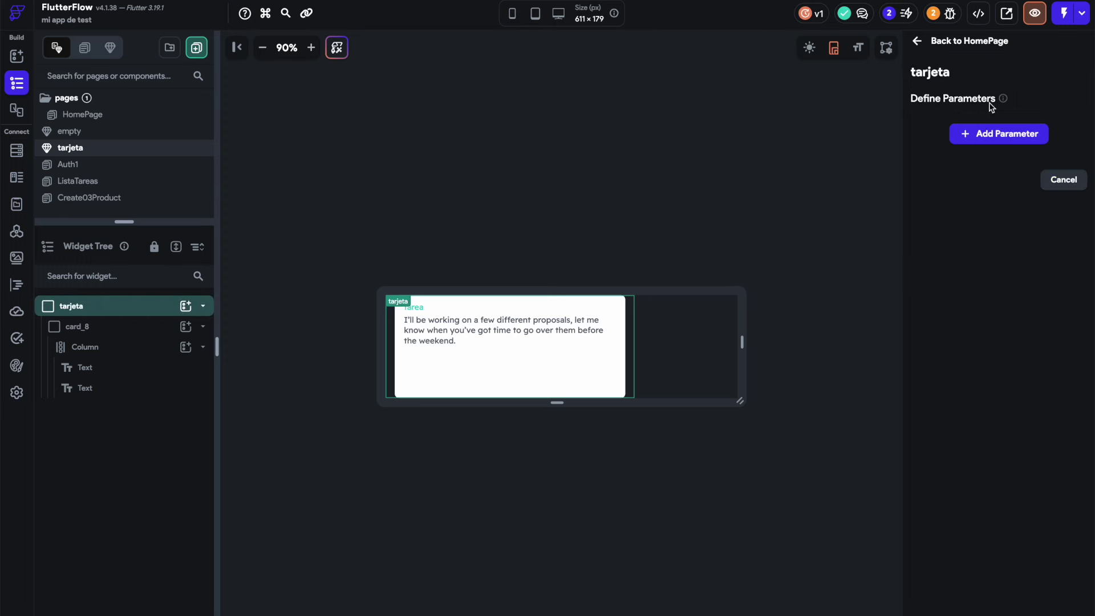
pyautogui.click(973, 135)
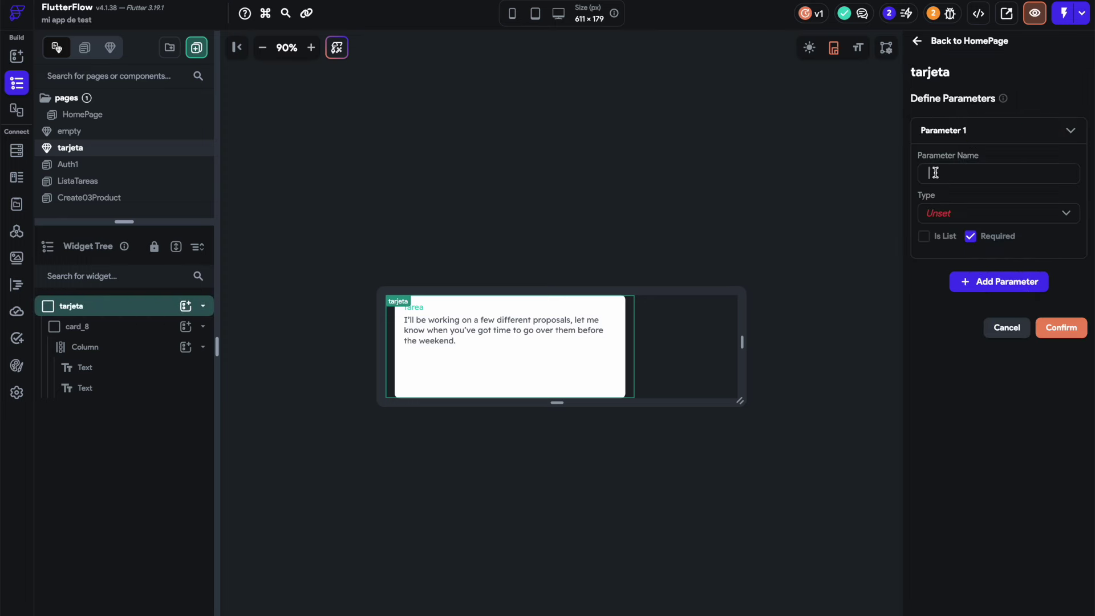
pyautogui.write('tarea')
pyautogui.click(949, 212)
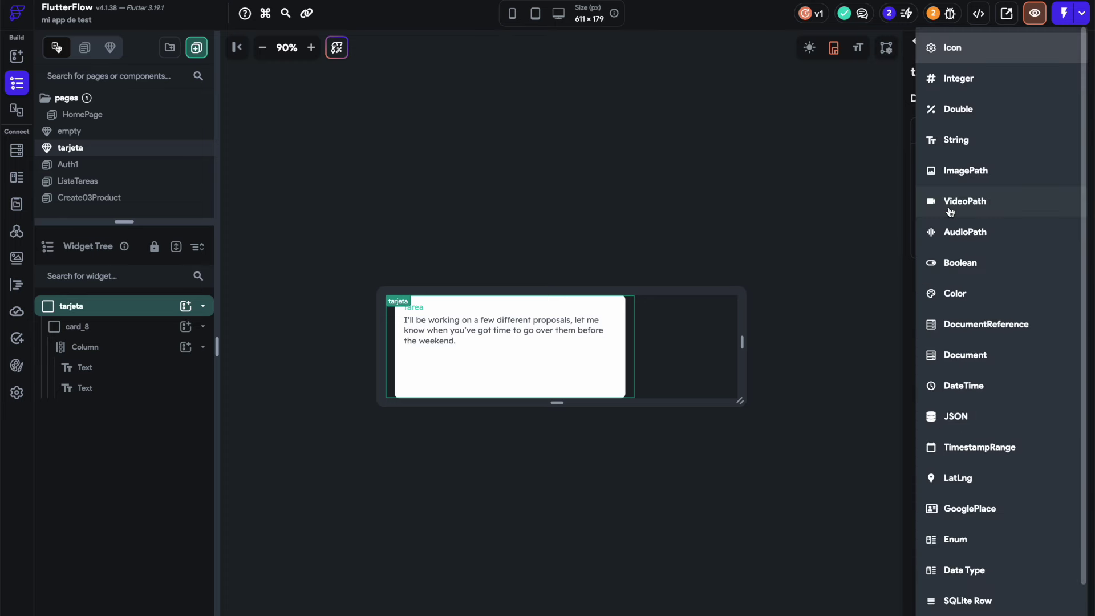
pyautogui.click(973, 363)
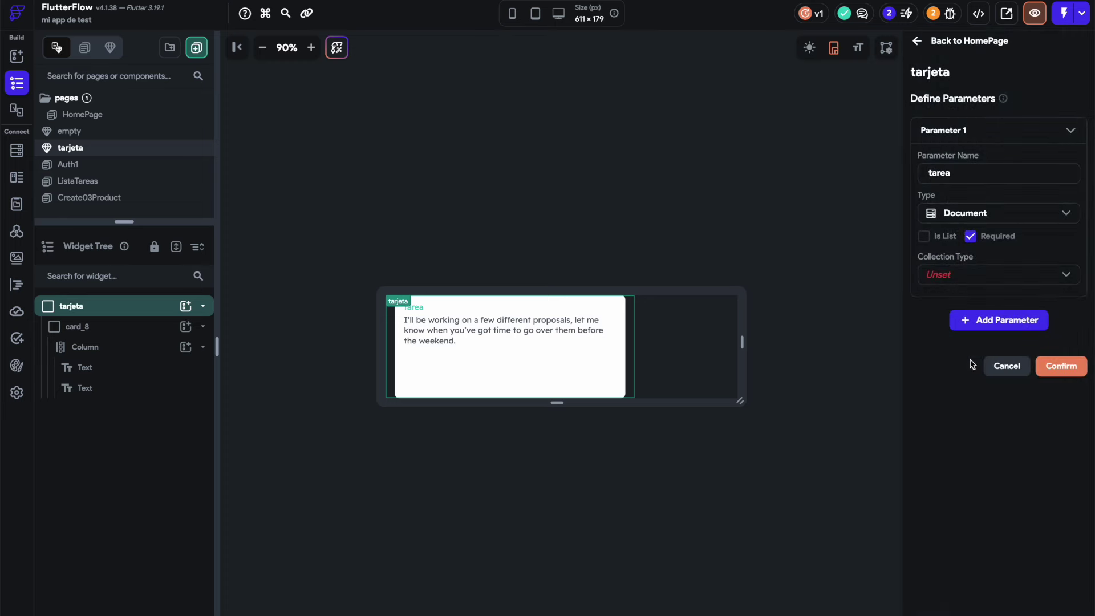
pyautogui.click(953, 279)
pyautogui.click(966, 305)
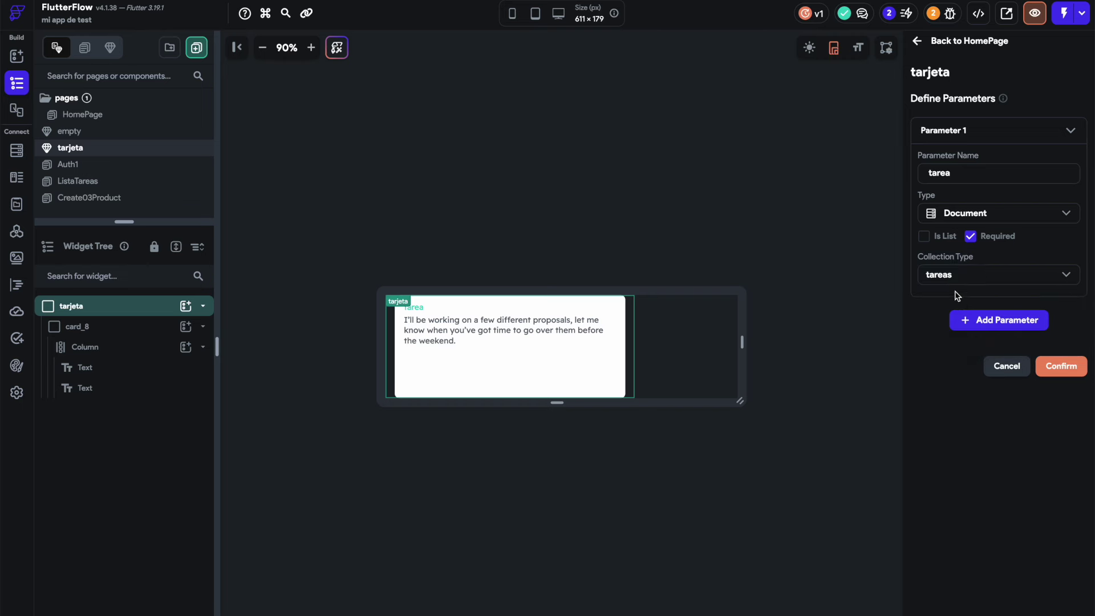
pyautogui.click(1051, 368)
# - Bind the card's description text to the nombre document property of the tarea component parameter
pyautogui.click(455, 333)
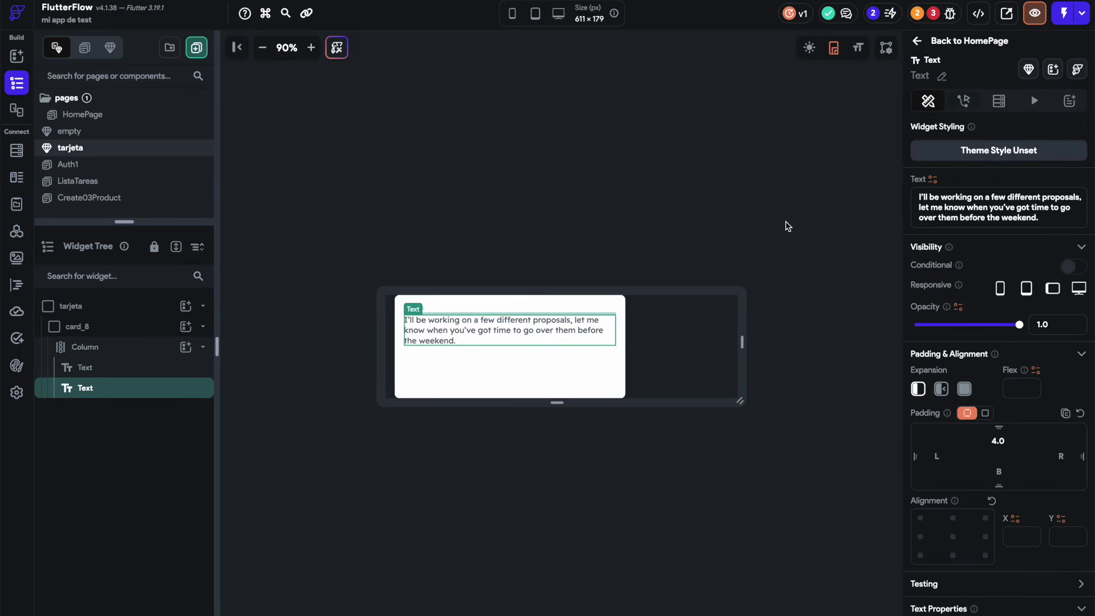
pyautogui.click(933, 179)
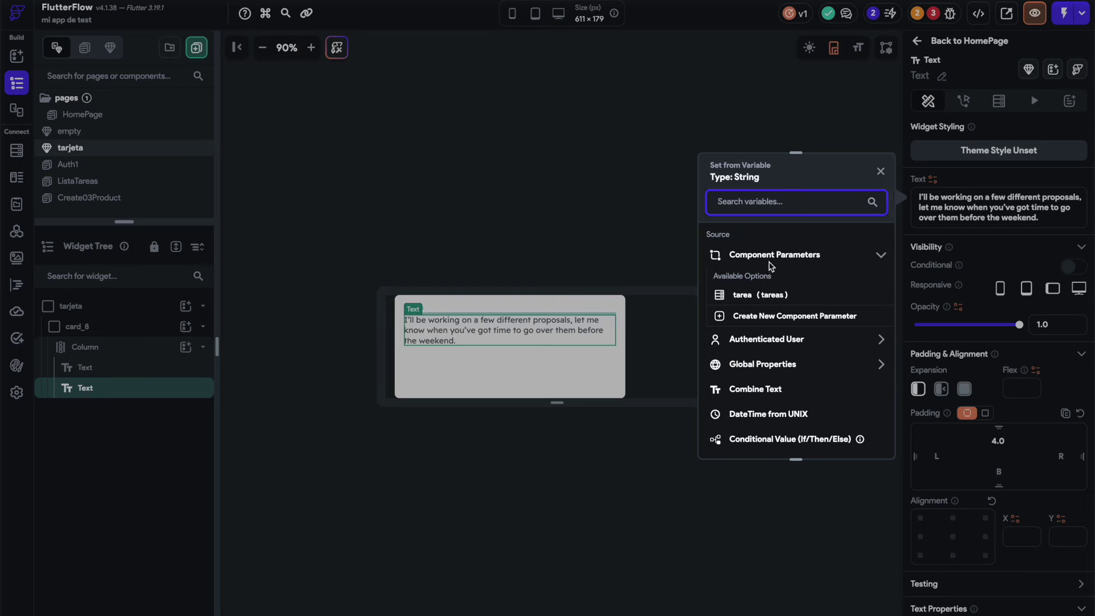
pyautogui.click(740, 296)
pyautogui.click(750, 291)
pyautogui.click(777, 290)
pyautogui.click(755, 318)
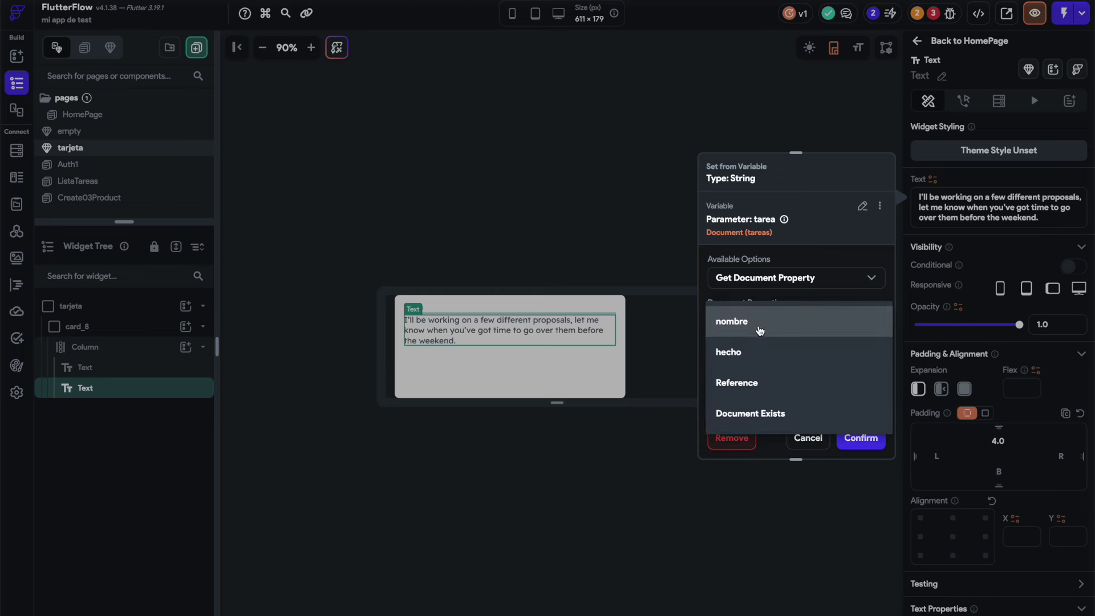
pyautogui.click(748, 332)
pyautogui.click(801, 371)
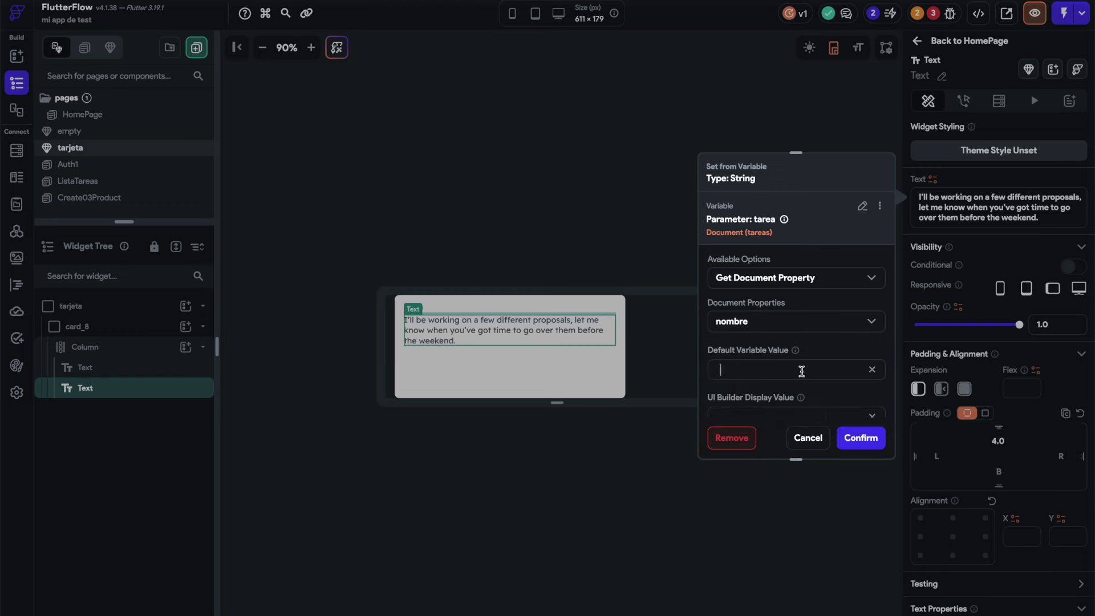
pyautogui.click(864, 437)
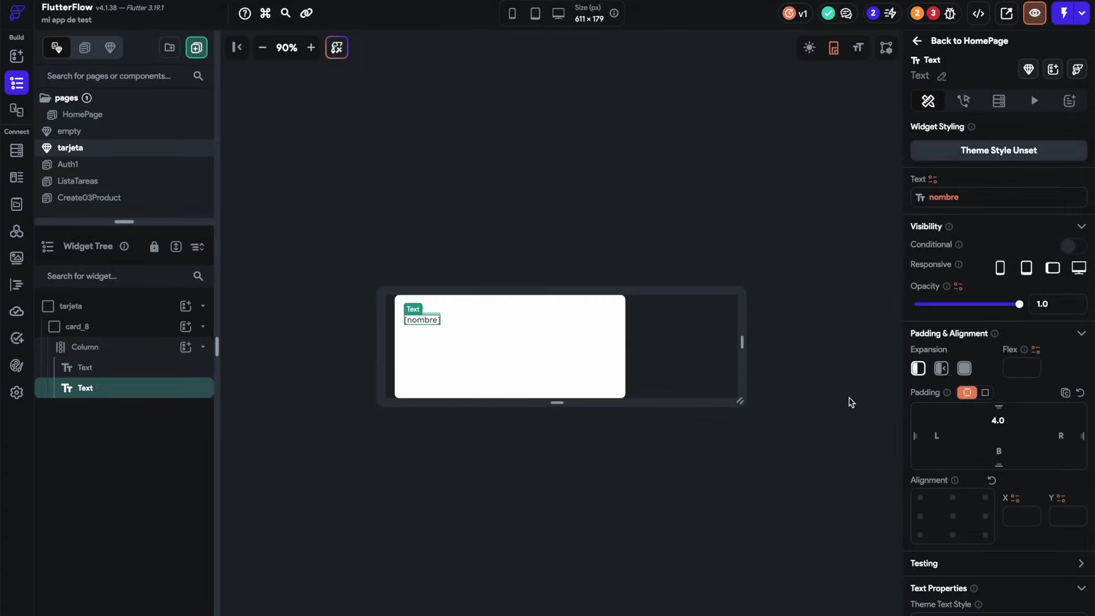
pyautogui.click(816, 260)
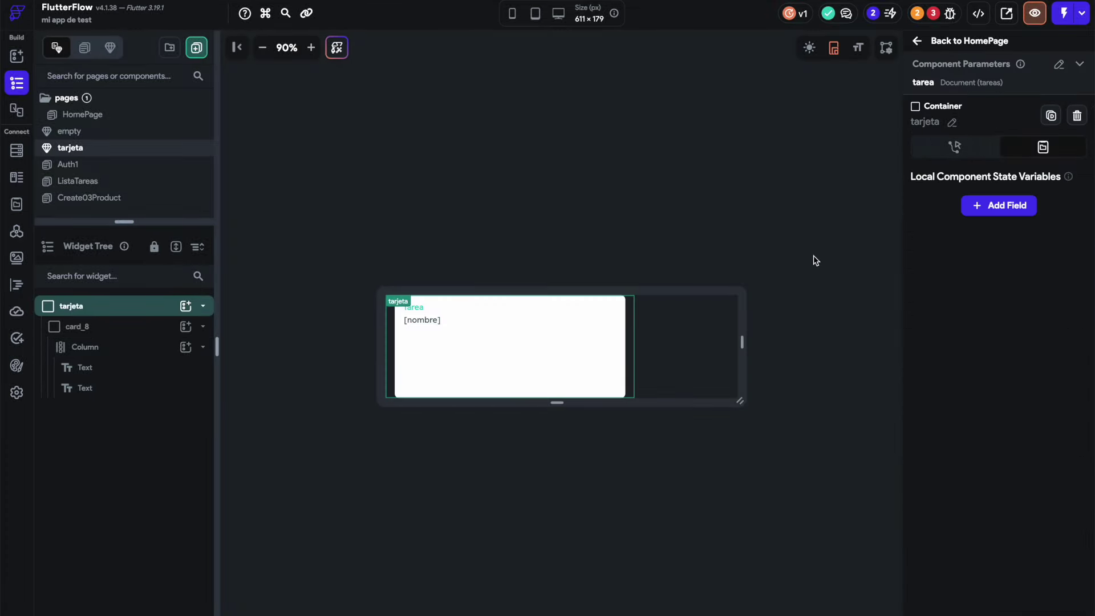
pyautogui.click(649, 237)
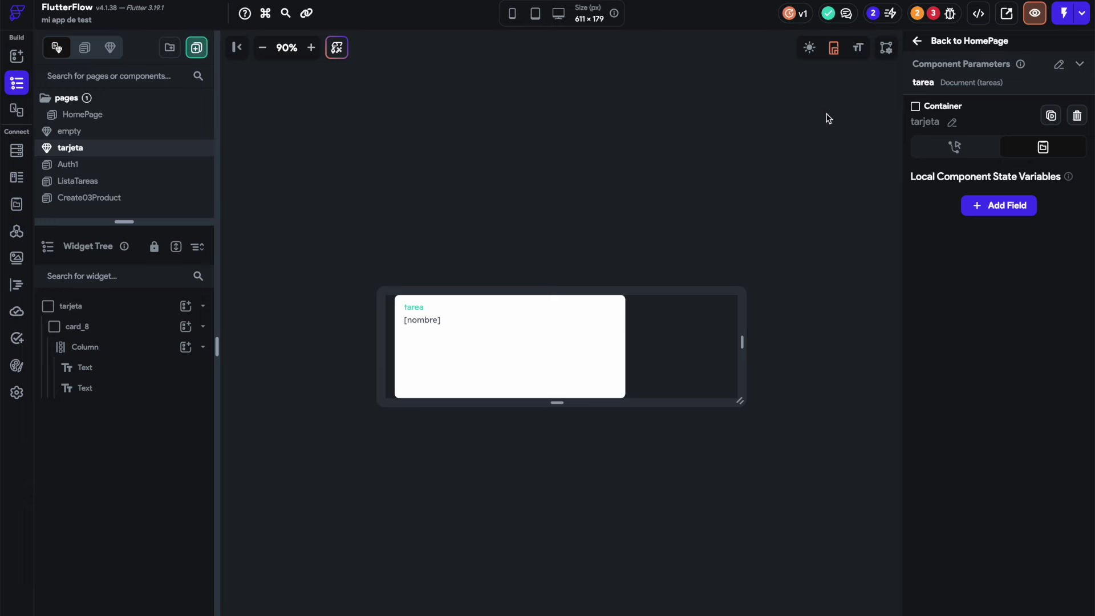
# - Return to HomePage and set the tarea parameter of the "No completado" tarjeta to tareasNoCompletadas Item
pyautogui.click(917, 41)
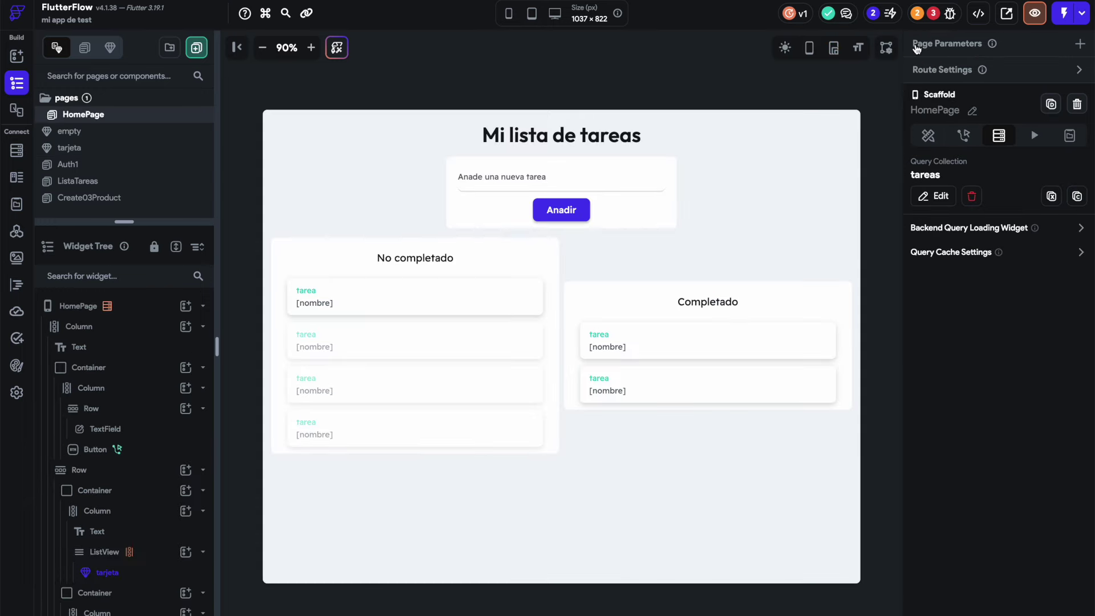
pyautogui.click(320, 303)
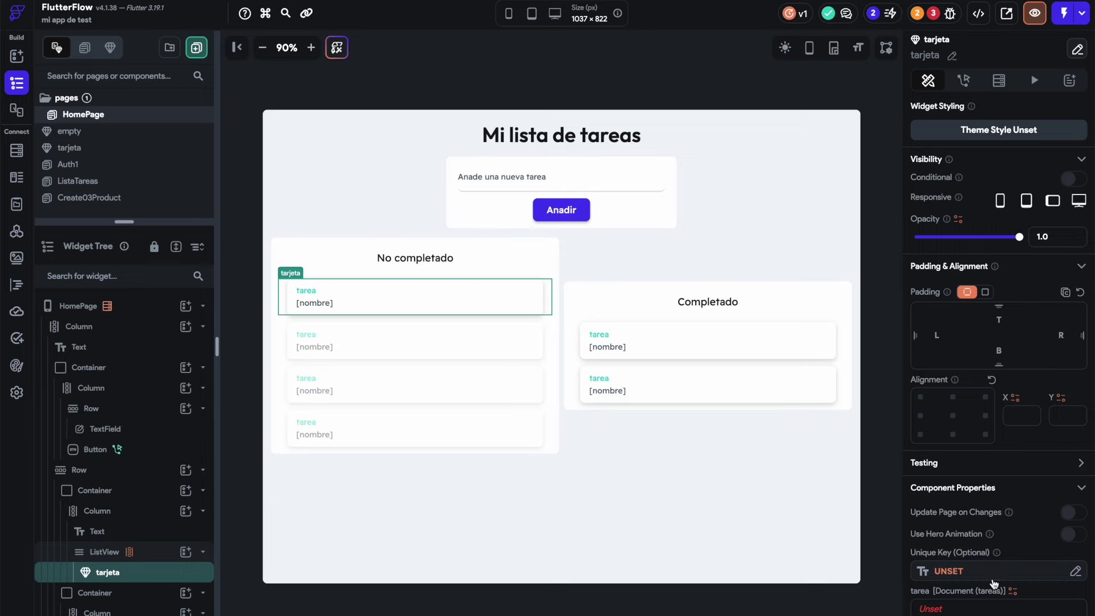
pyautogui.click(947, 609)
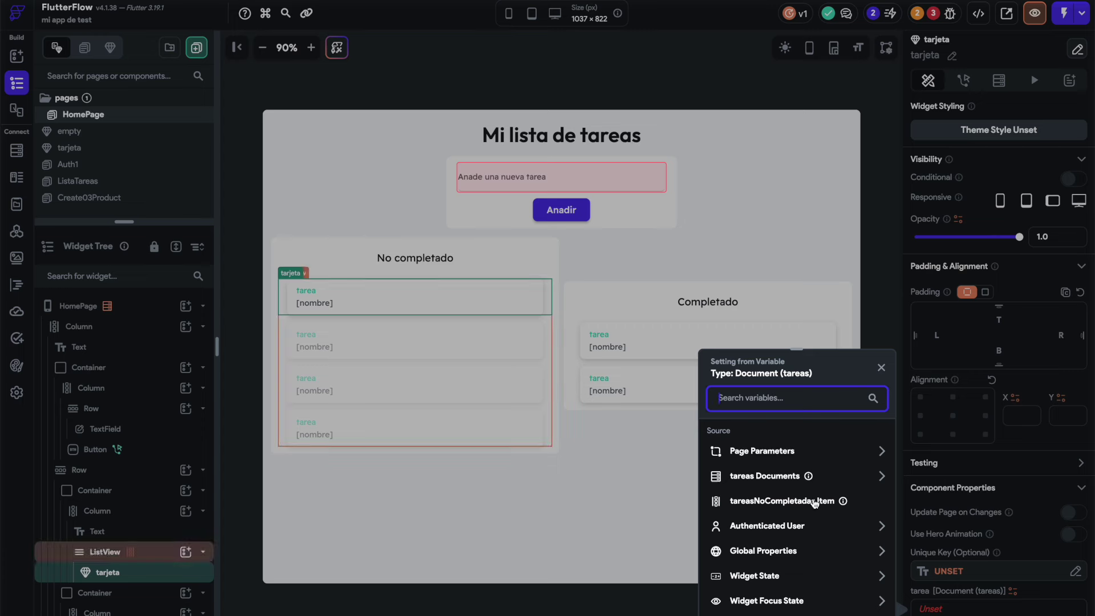
pyautogui.click(771, 502)
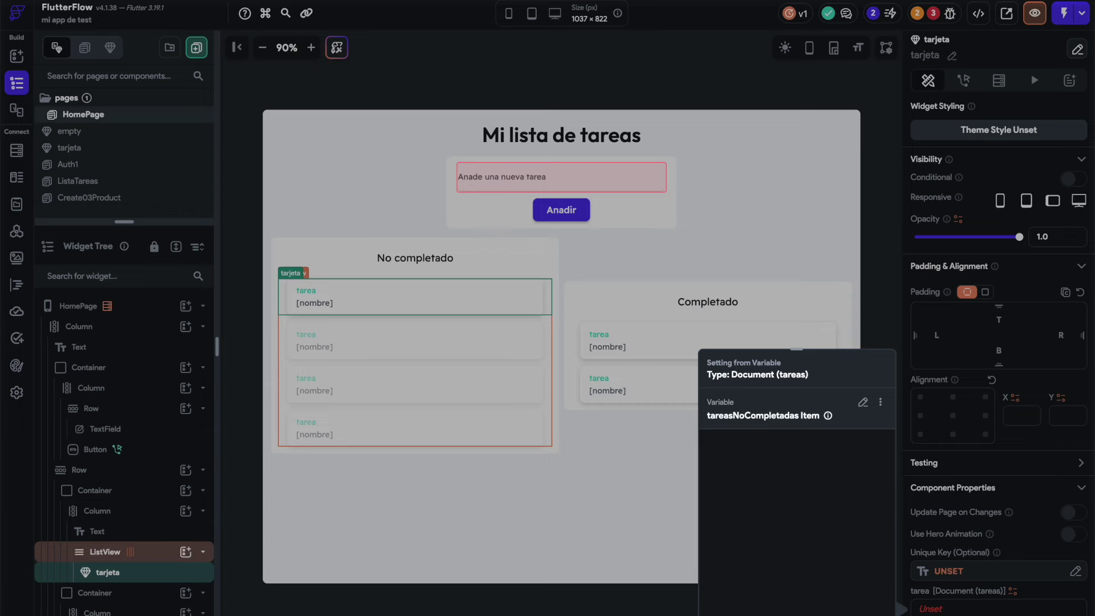
pyautogui.click(857, 614)
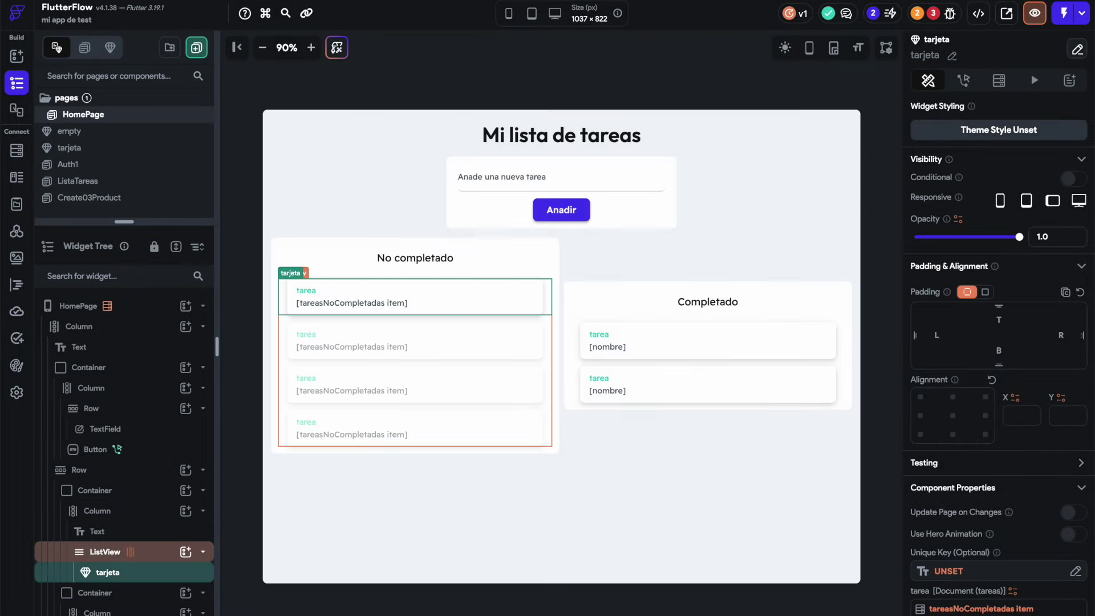
# - Delete both tarjeta components from the "Completado" ListView
pyautogui.click(414, 103)
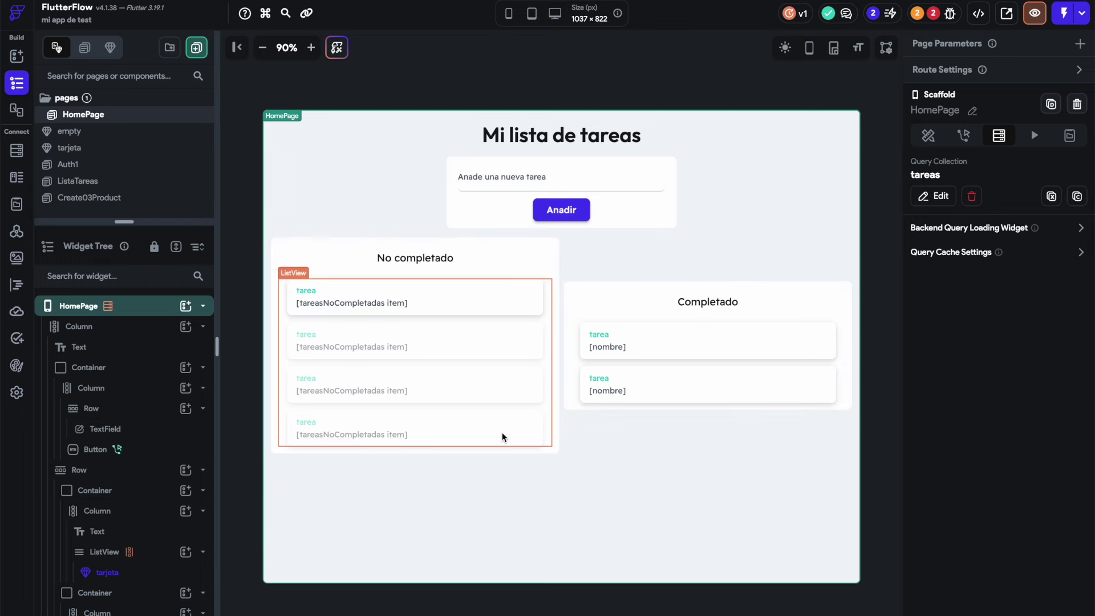
pyautogui.click(616, 278)
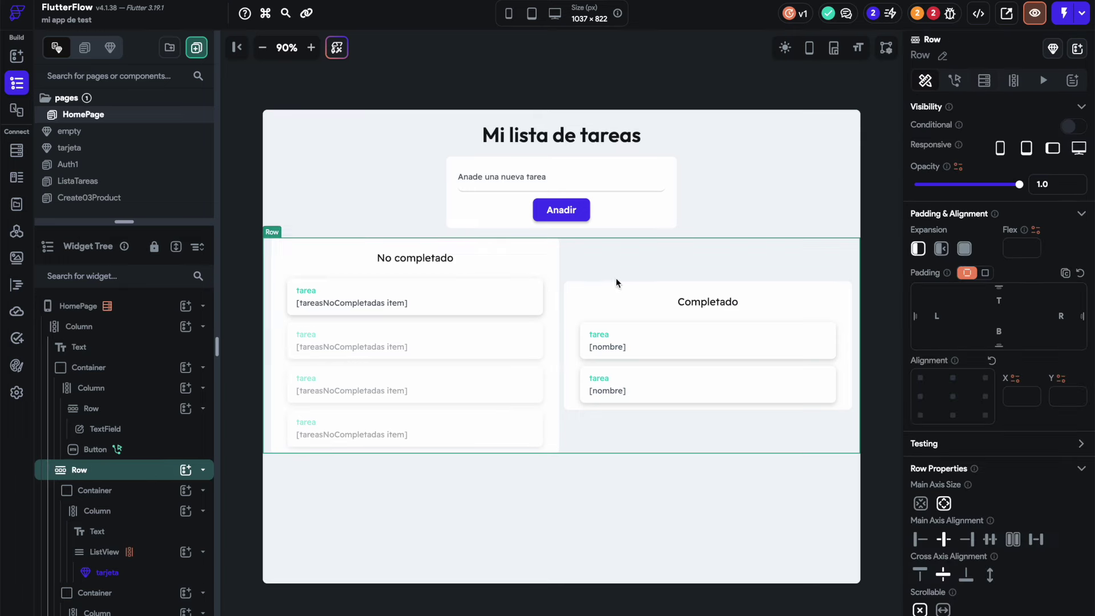
pyautogui.click(617, 285)
pyautogui.click(631, 389)
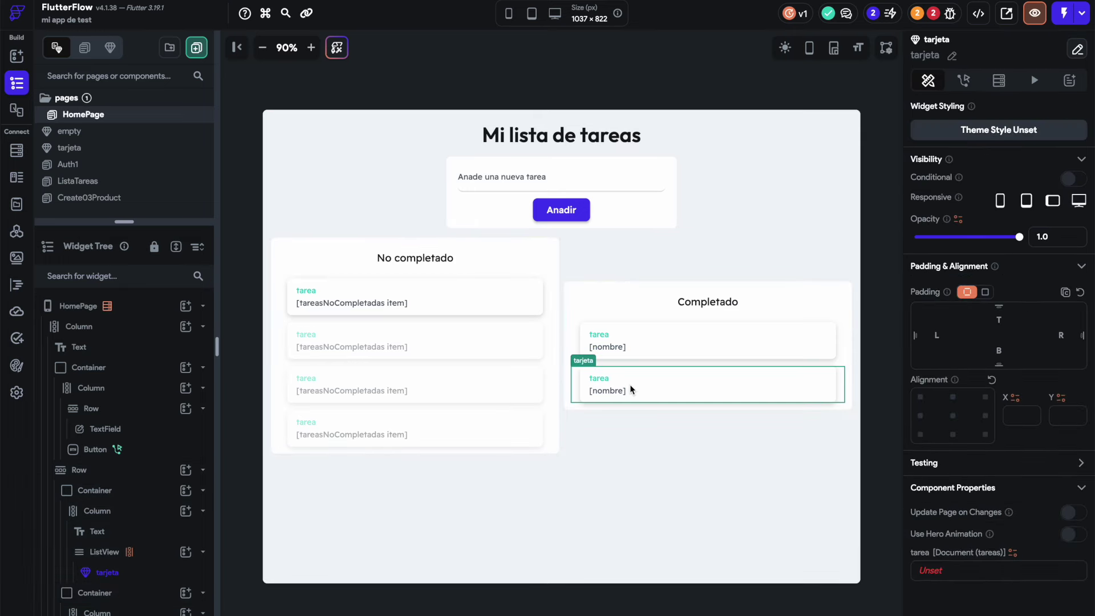
pyautogui.press('Delete')
pyautogui.click(634, 353)
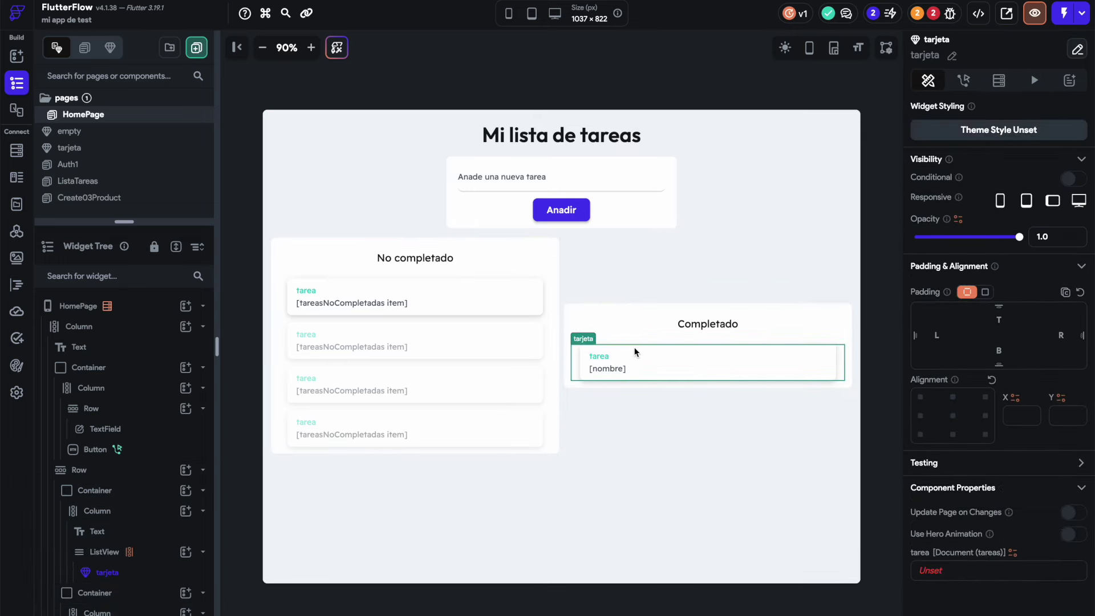
pyautogui.press('Delete')
pyautogui.click(617, 320)
pyautogui.press('Delete')
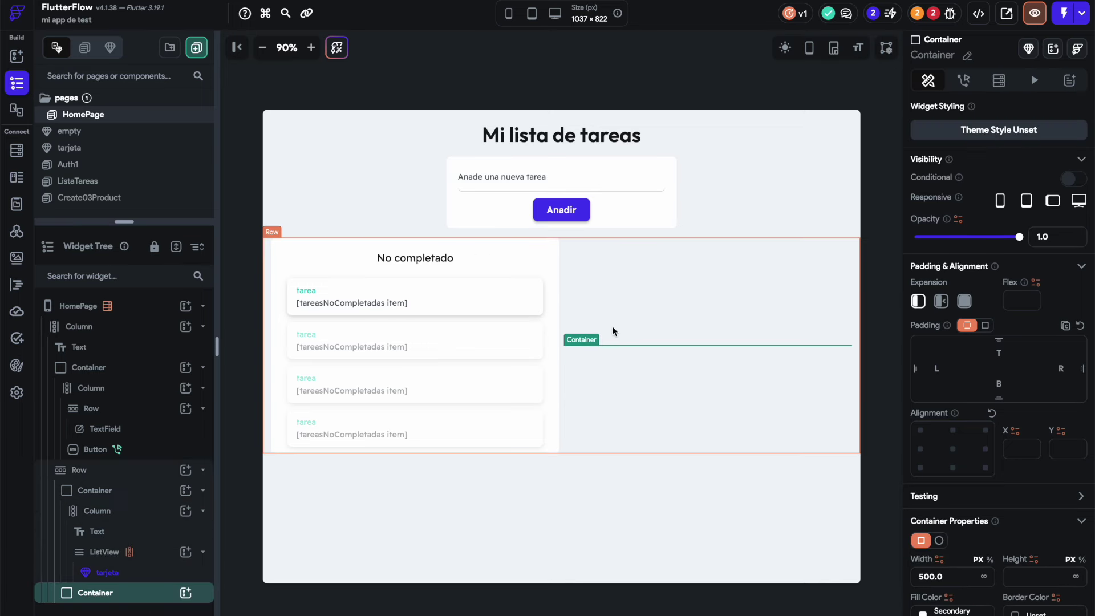
pyautogui.hotkey('ctrl', 'z')
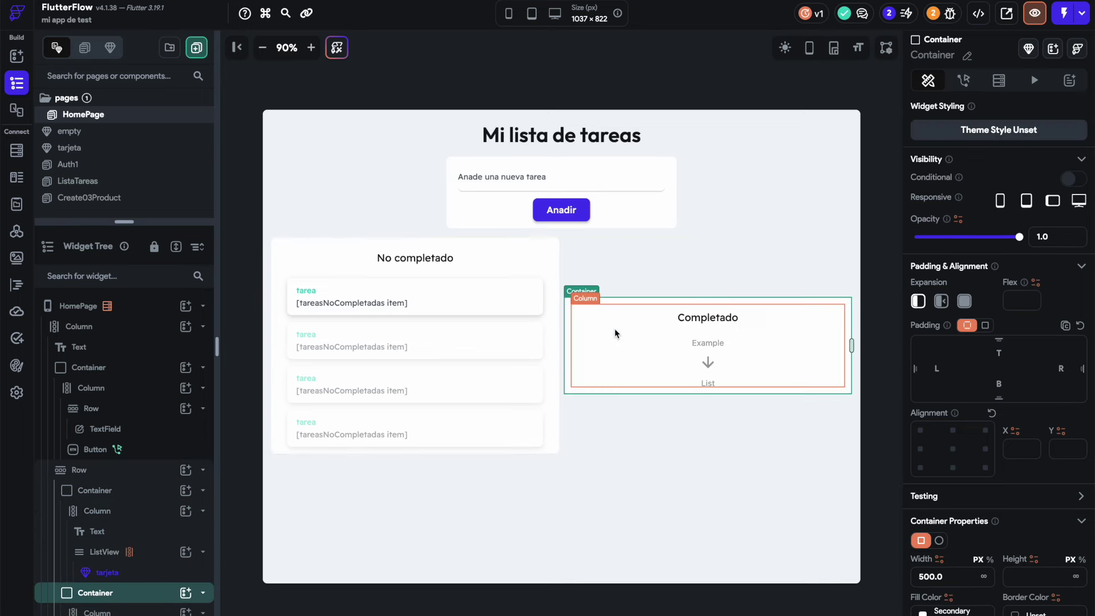
# - Delete the empty ListView under the "Completado" heading
pyautogui.click(678, 346)
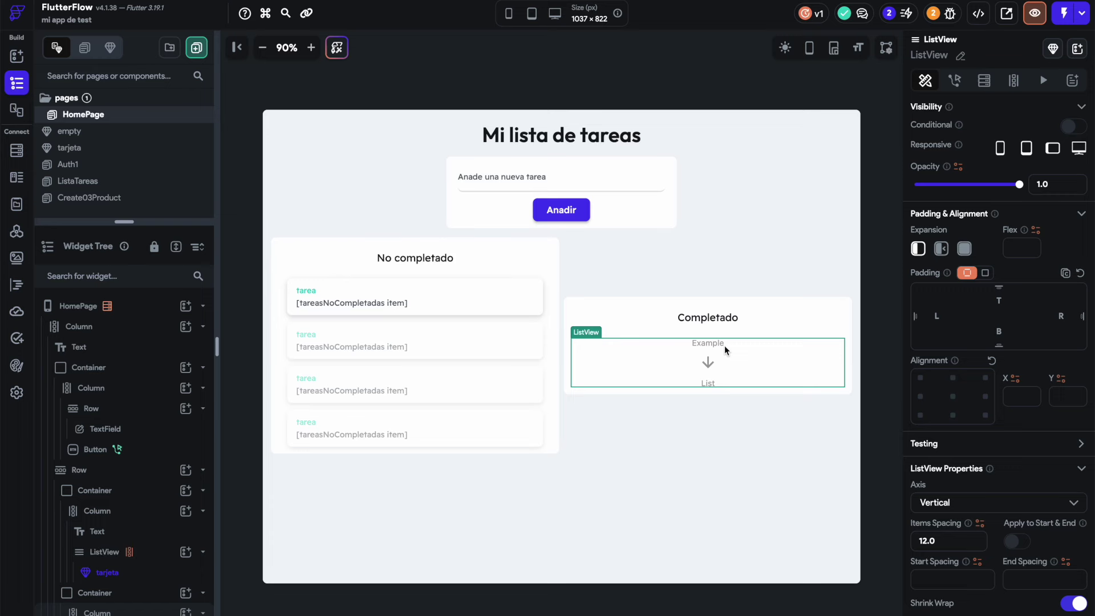
pyautogui.click(650, 345)
pyautogui.press('Delete')
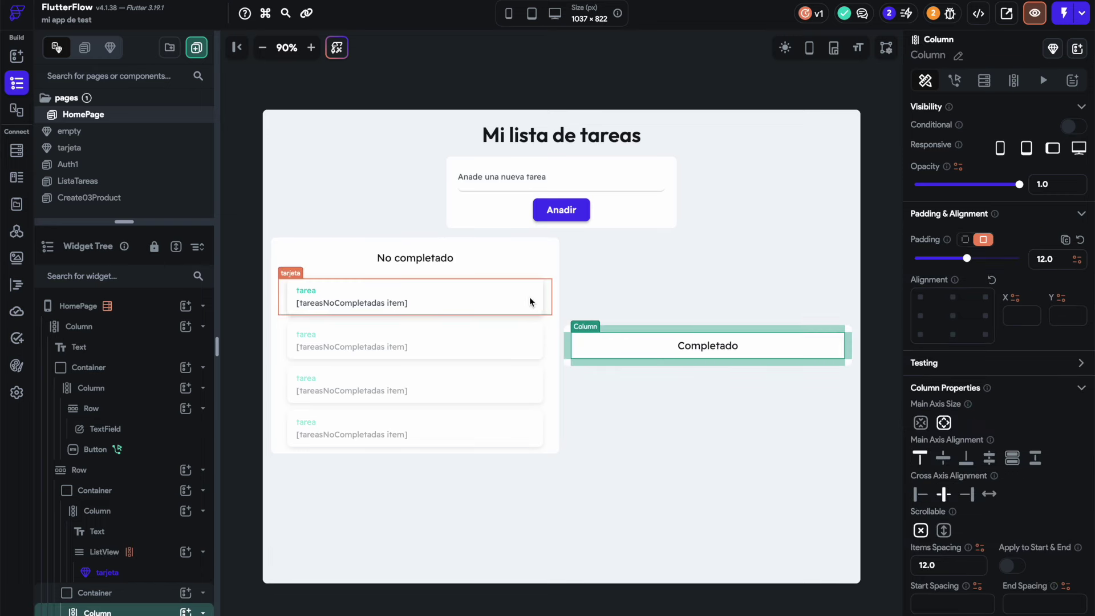
# - Copy the "No completado" ListView with its tarjeta component and paste it into the "Completado" column
pyautogui.click(287, 318)
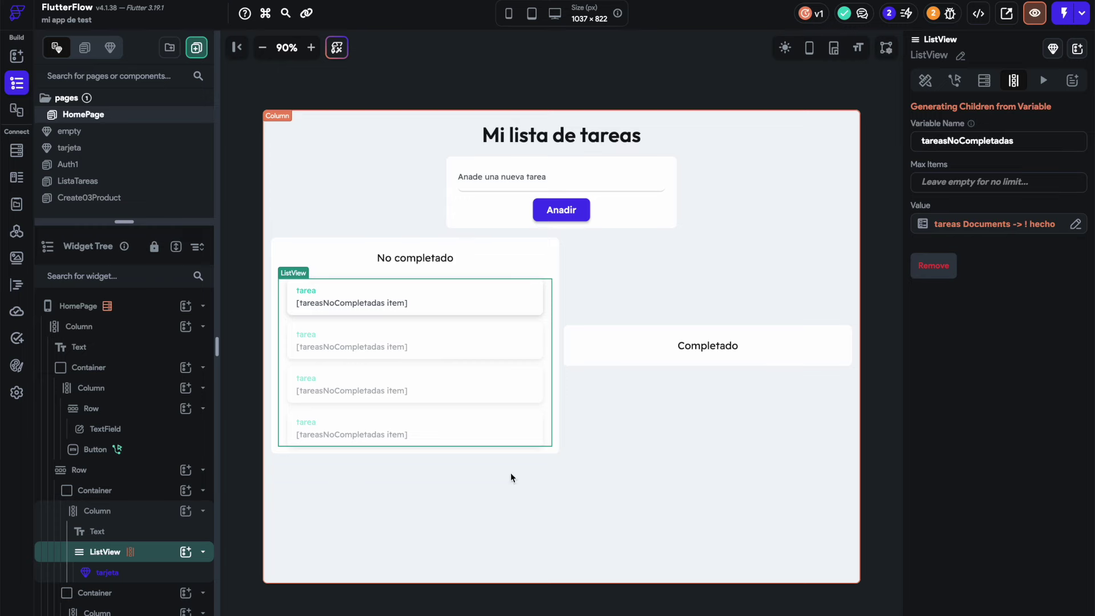
pyautogui.click(591, 345)
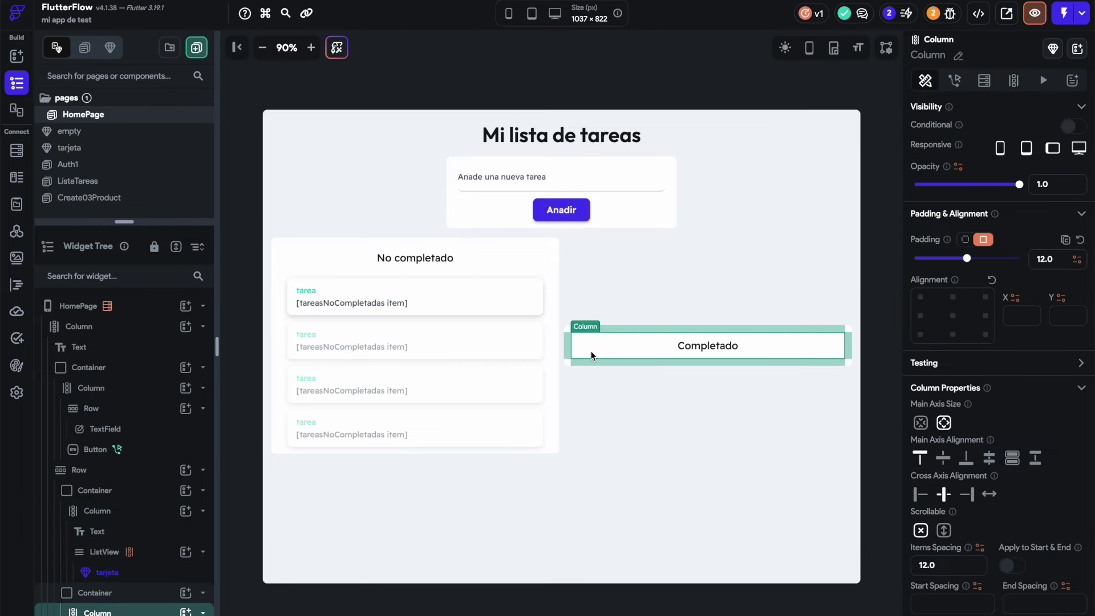
pyautogui.hotkey('ctrl', 'v')
# - Rename the "Completado" ListView's child-generating variable as tareasCompletadas and open its filtered tareas Documents value for editing
pyautogui.click(662, 335)
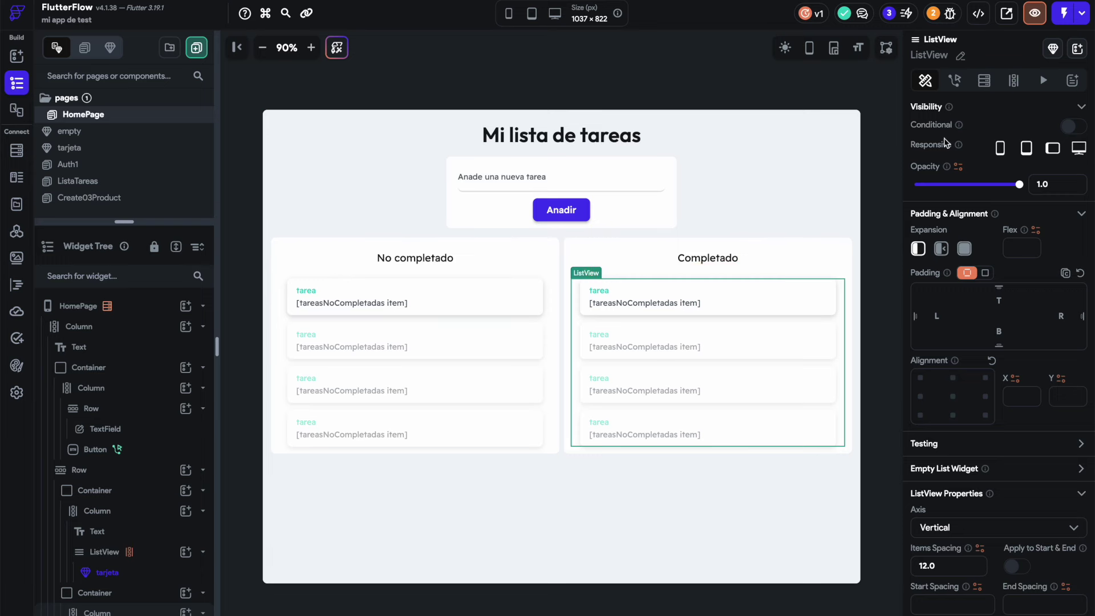
pyautogui.click(1013, 81)
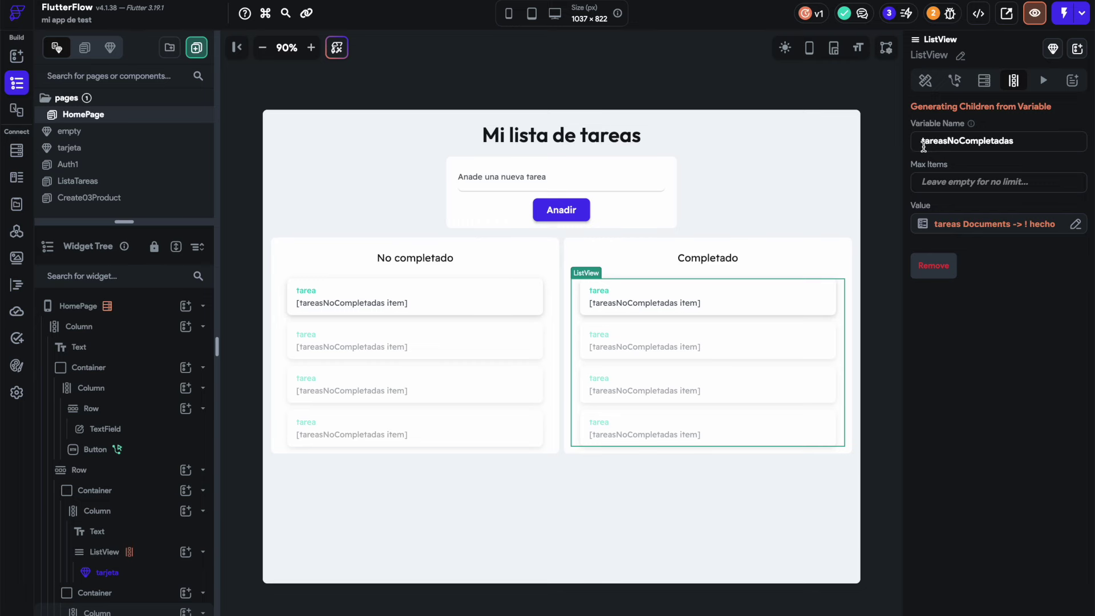
pyautogui.click(960, 147)
pyautogui.press('BackSpace')
pyautogui.press('BackSpace')
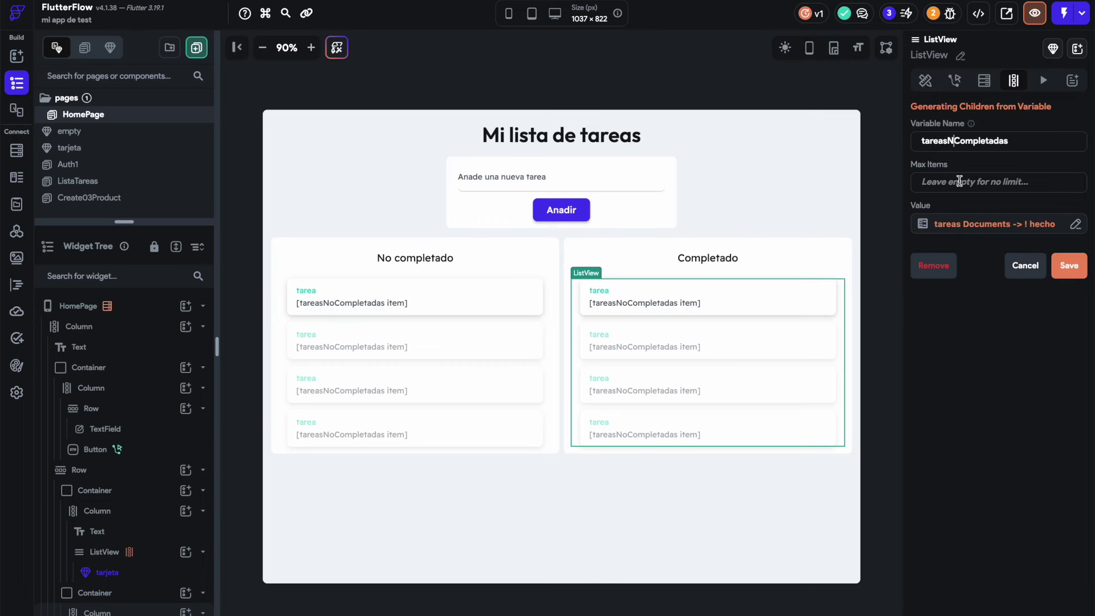
pyautogui.click(968, 226)
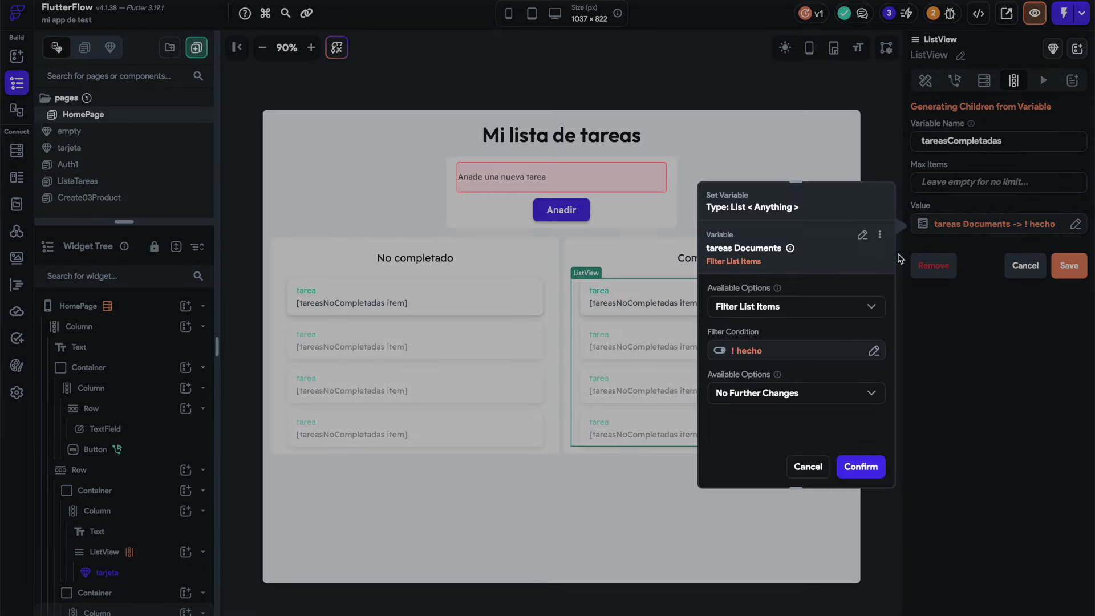
# - Turn off the opposite statement on the hecho filter condition of the tareasCompletadas list and save the generated children
pyautogui.click(747, 355)
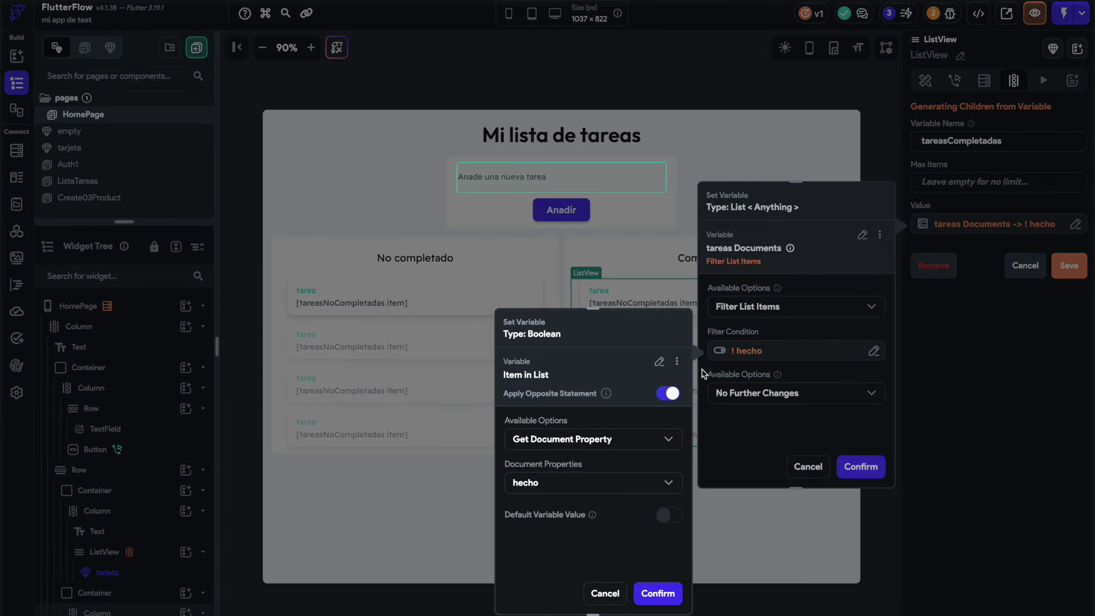
pyautogui.click(668, 394)
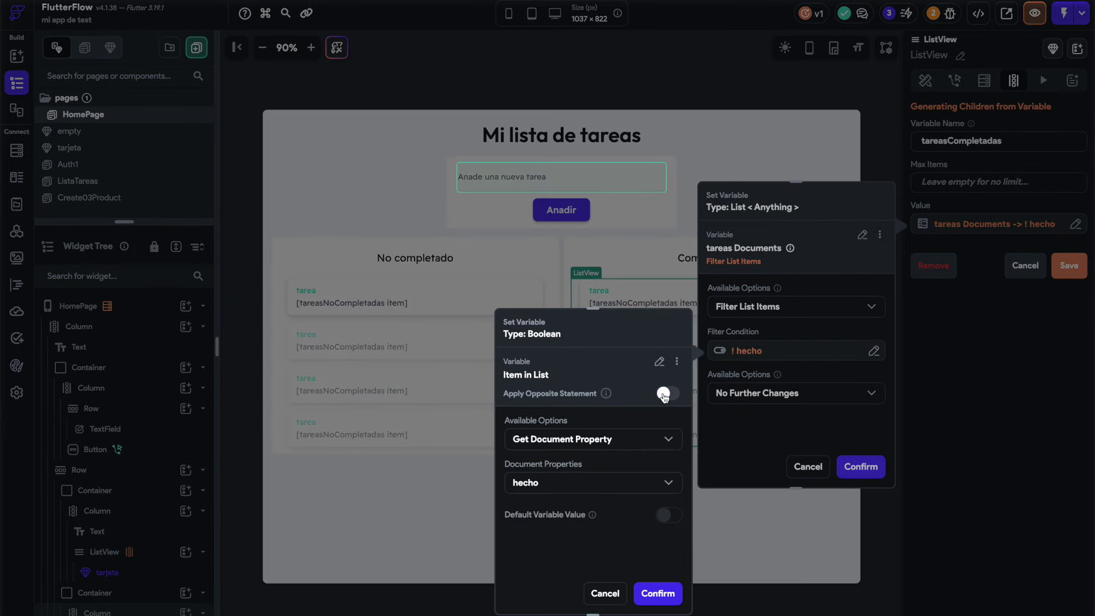
pyautogui.click(658, 593)
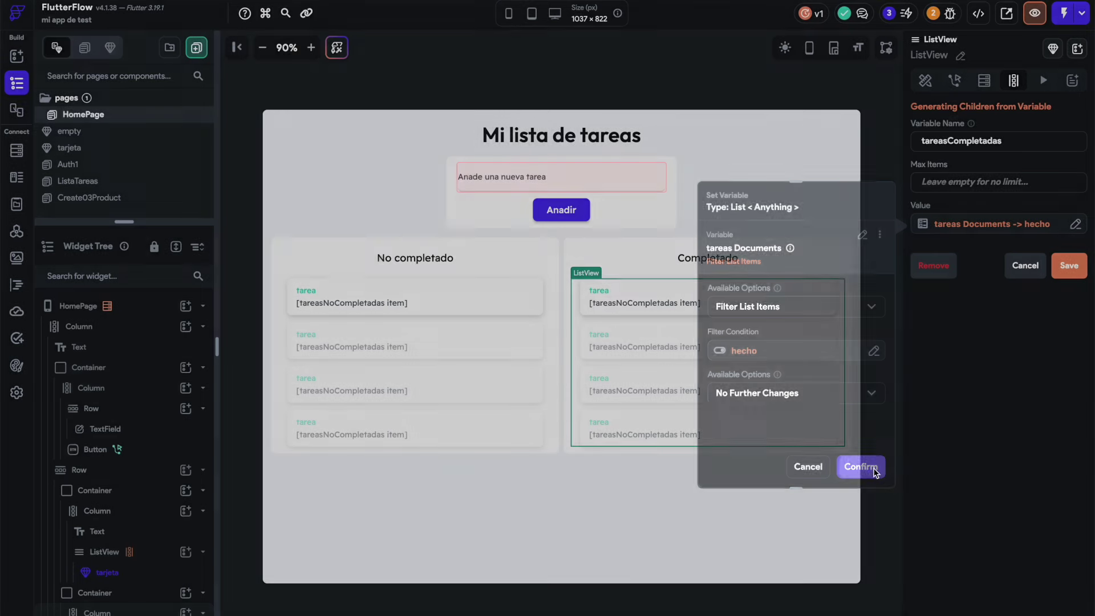
pyautogui.click(870, 467)
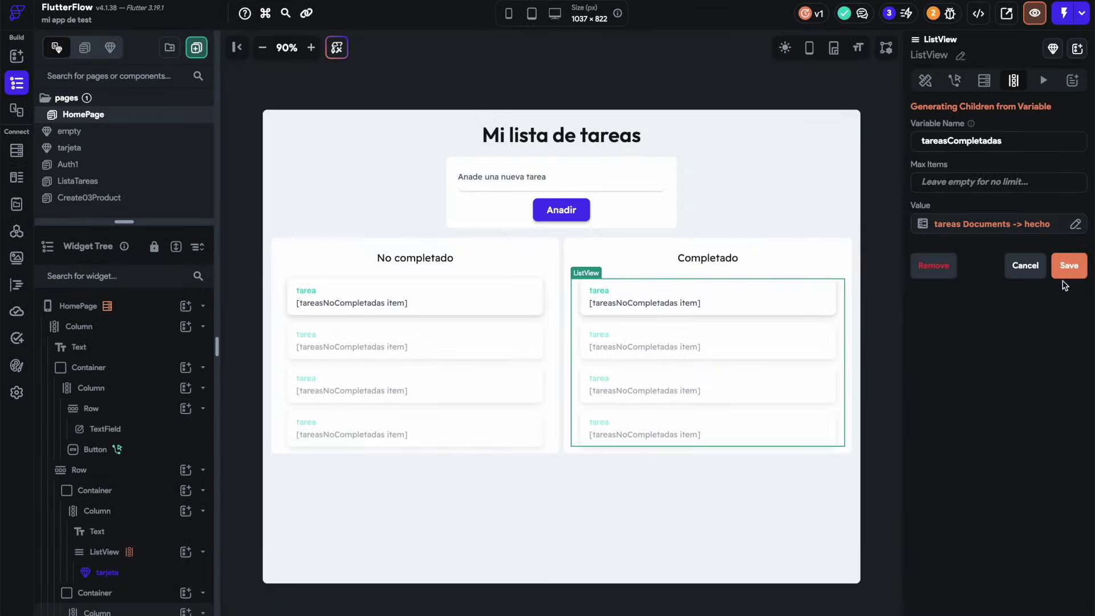
pyautogui.click(1083, 267)
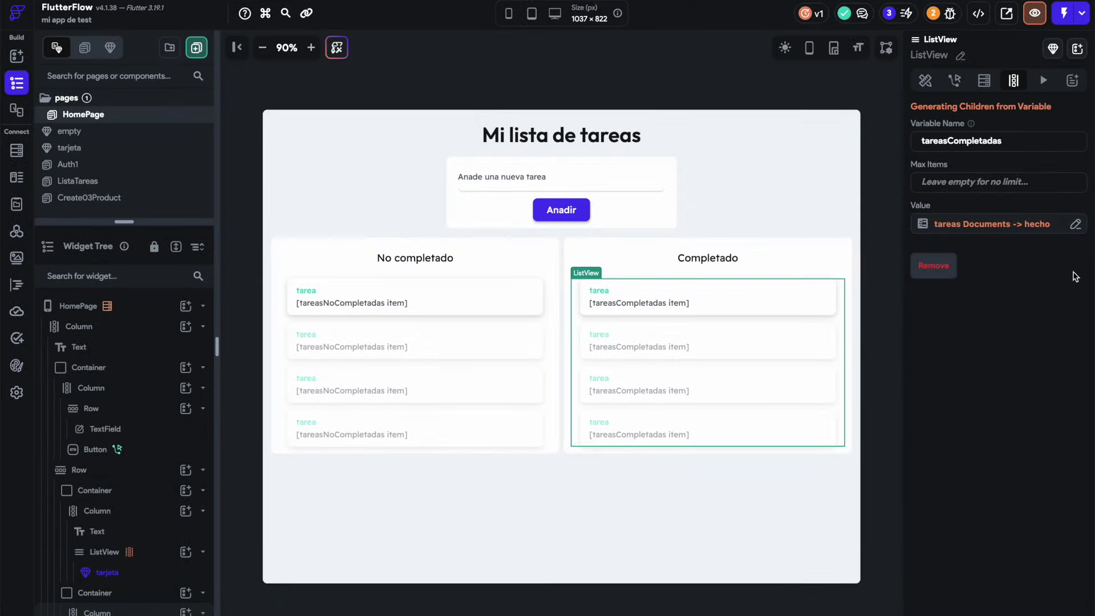
pyautogui.click(619, 307)
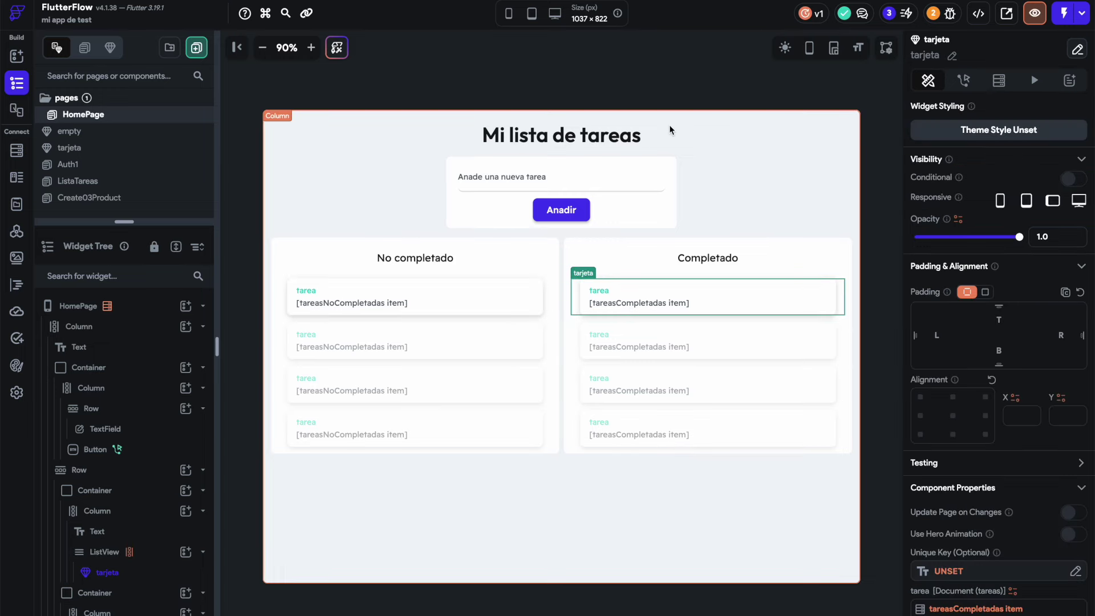
pyautogui.click(667, 101)
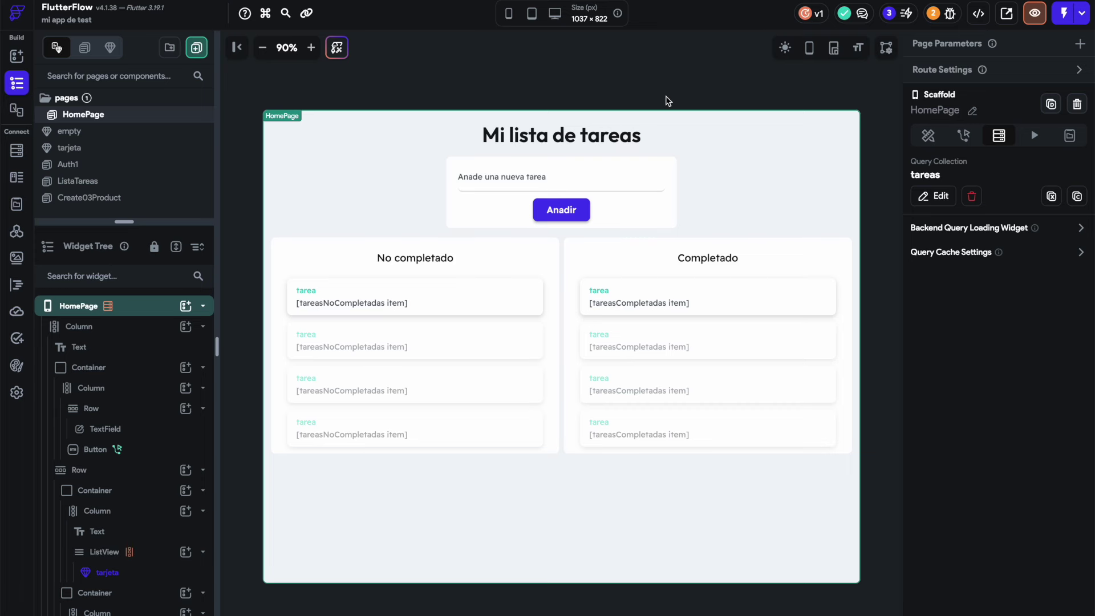
pyautogui.click(669, 101)
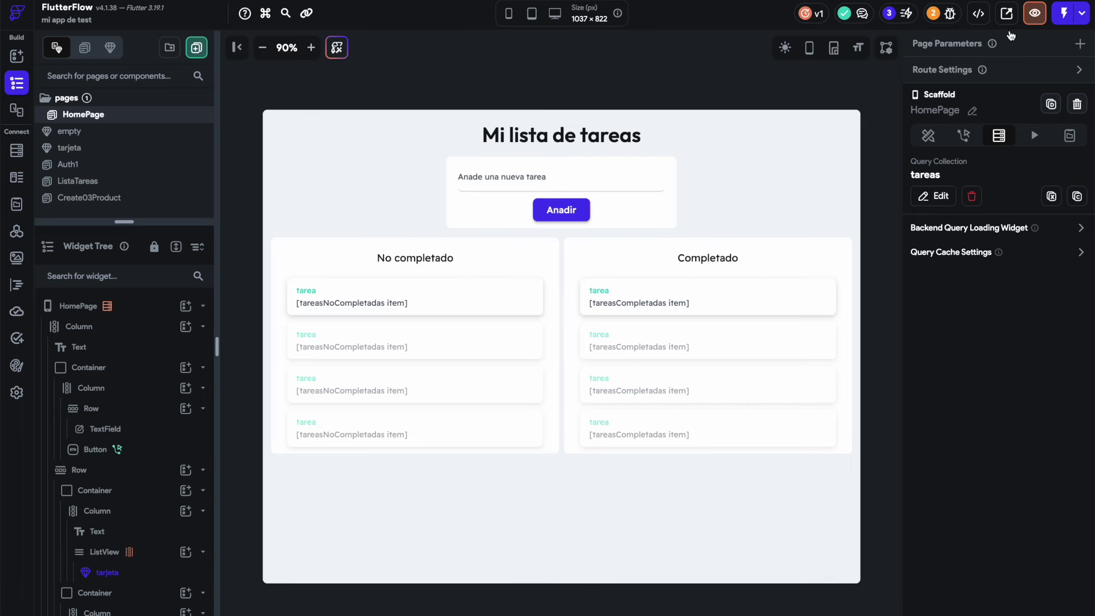
# - Add Chrome as a selected local test device and enable the Web platform for the project
pyautogui.click(1080, 18)
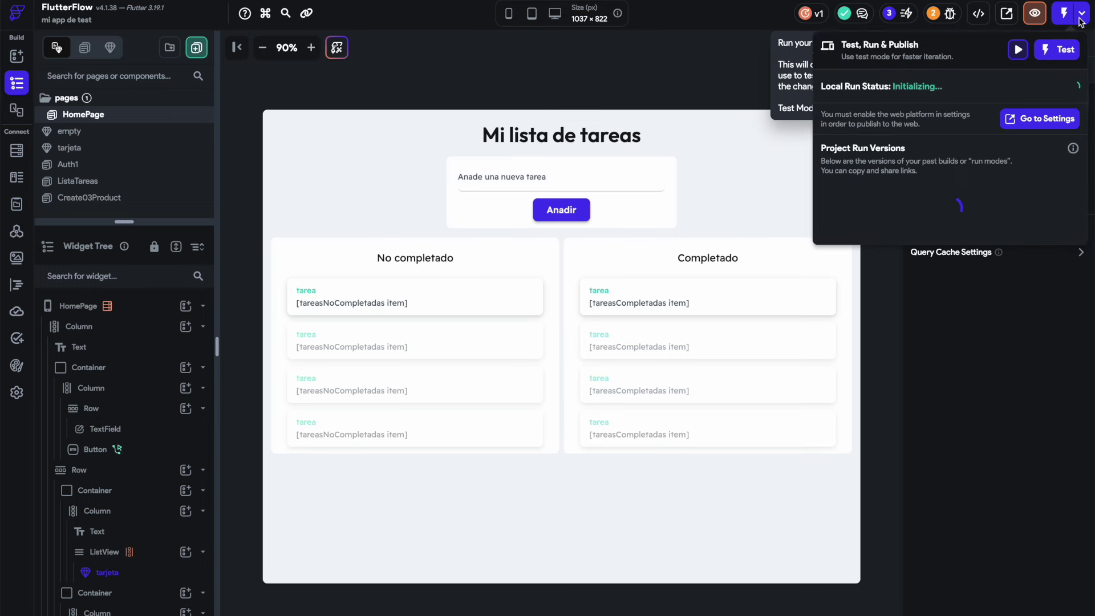
pyautogui.click(1044, 92)
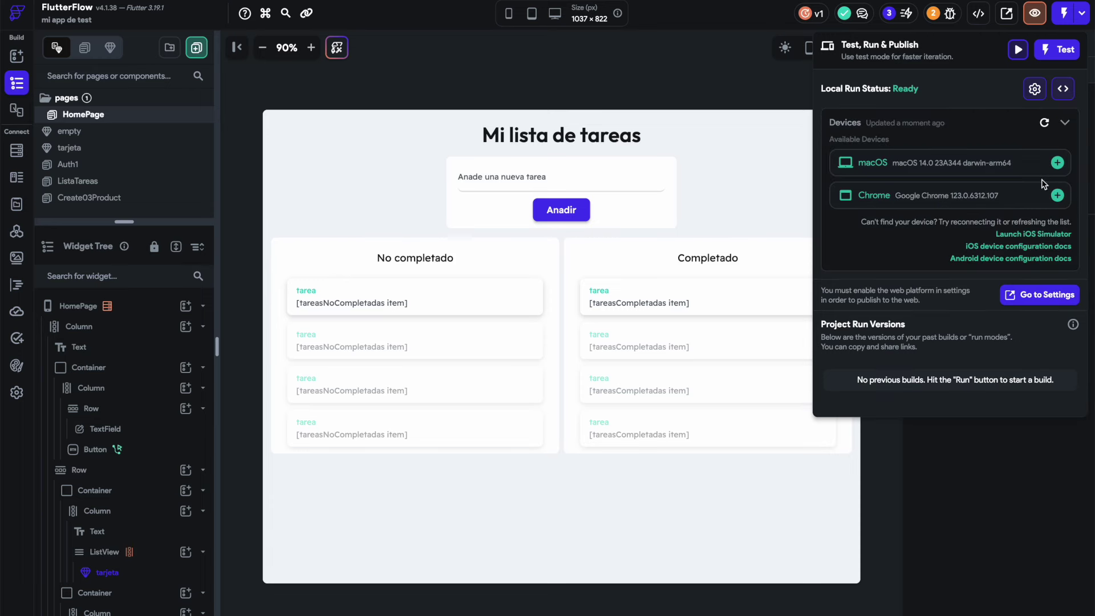
pyautogui.click(1057, 196)
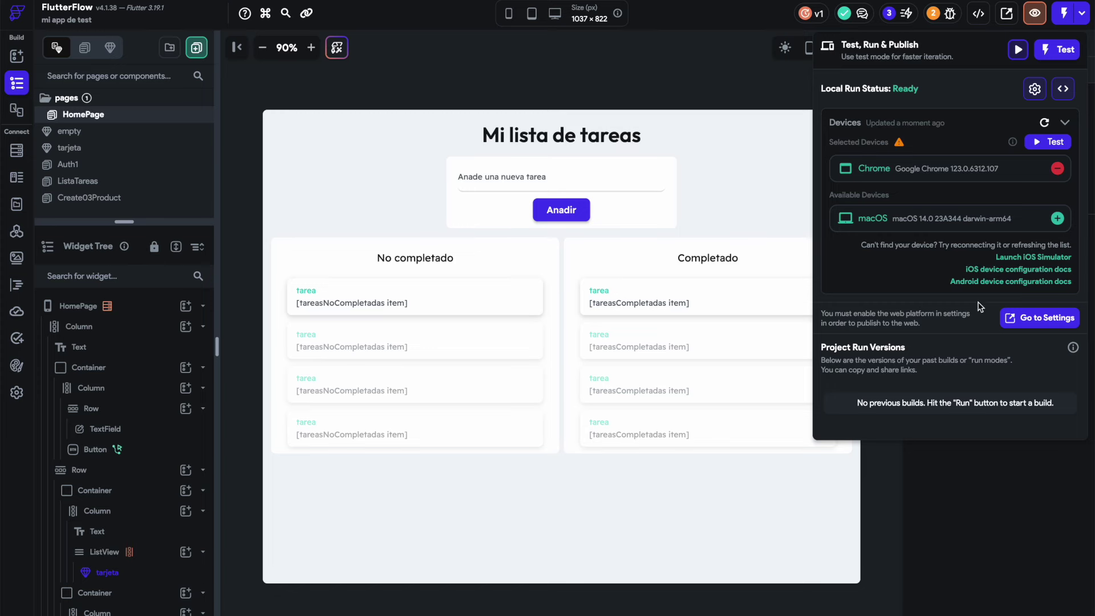
pyautogui.click(1030, 323)
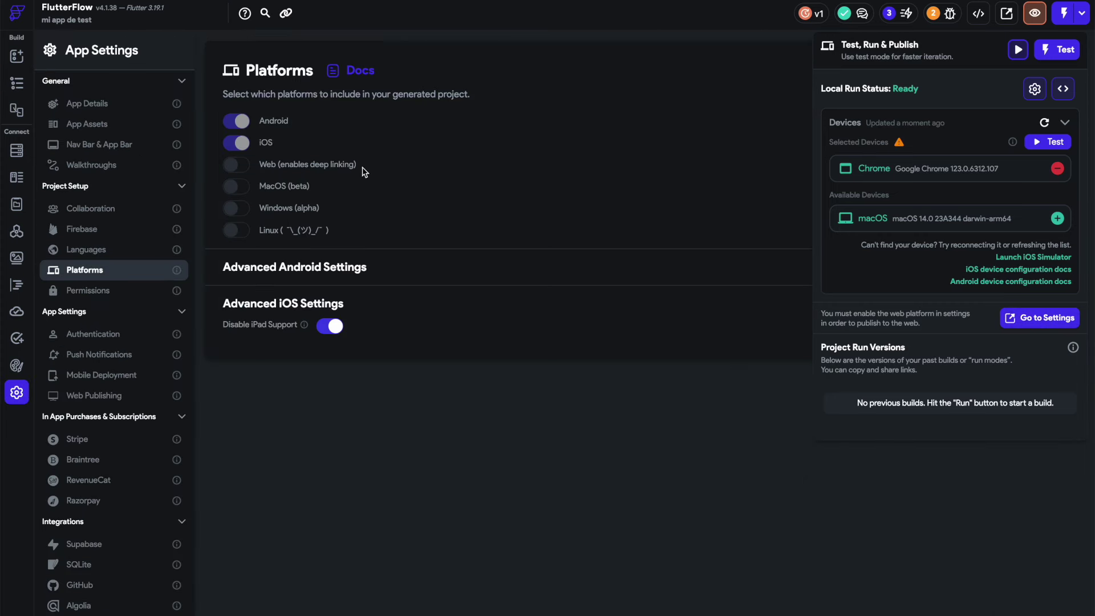
pyautogui.click(237, 165)
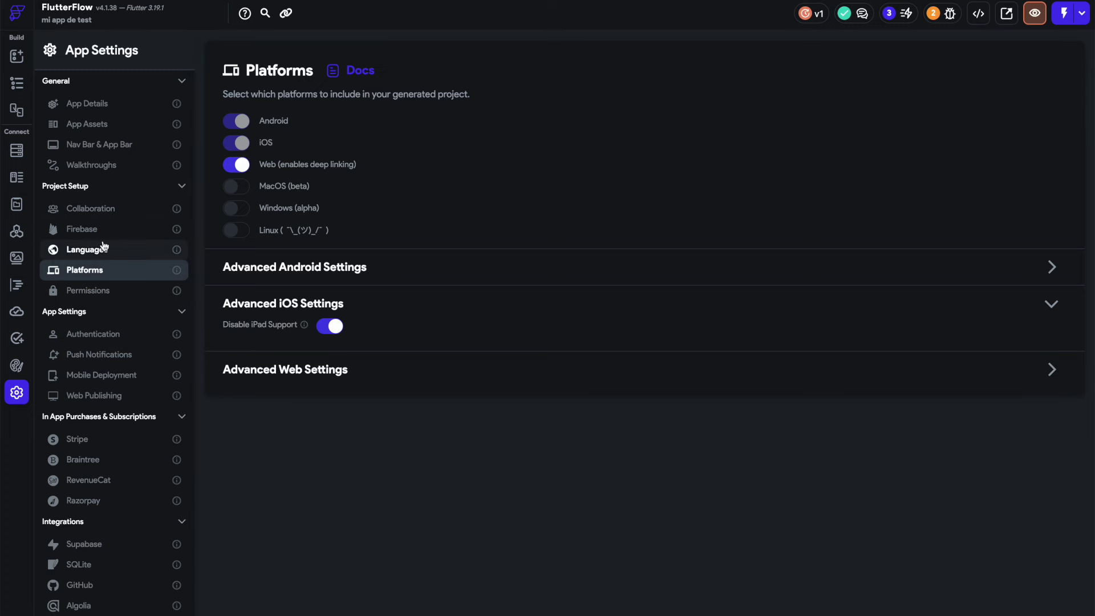
# - Set the app's initial entry page to HomePage in the app details
pyautogui.click(106, 126)
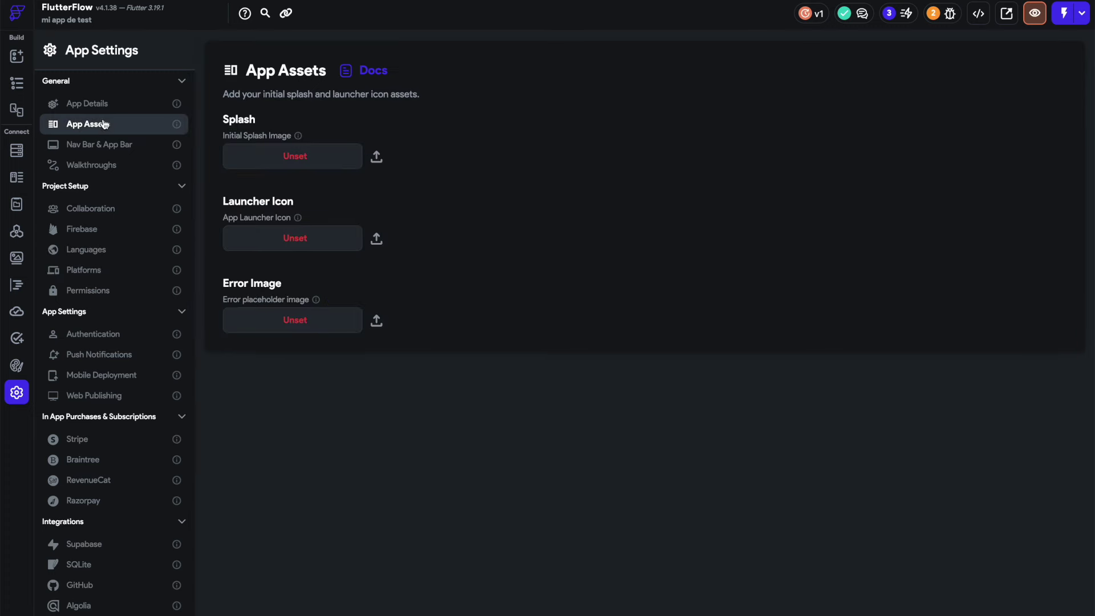
pyautogui.click(95, 107)
pyautogui.click(338, 316)
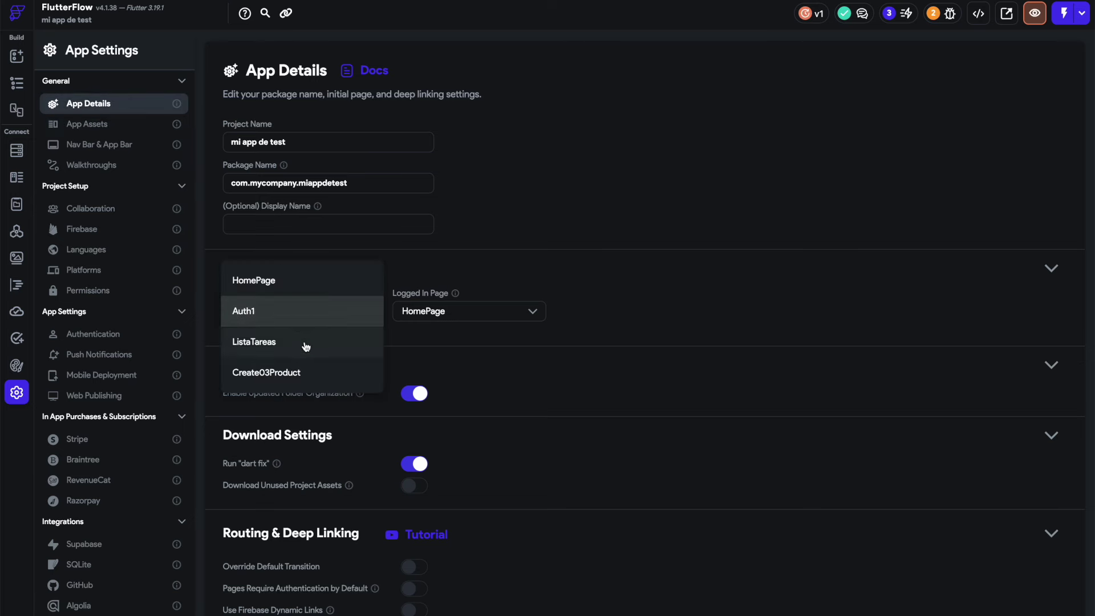
pyautogui.click(305, 282)
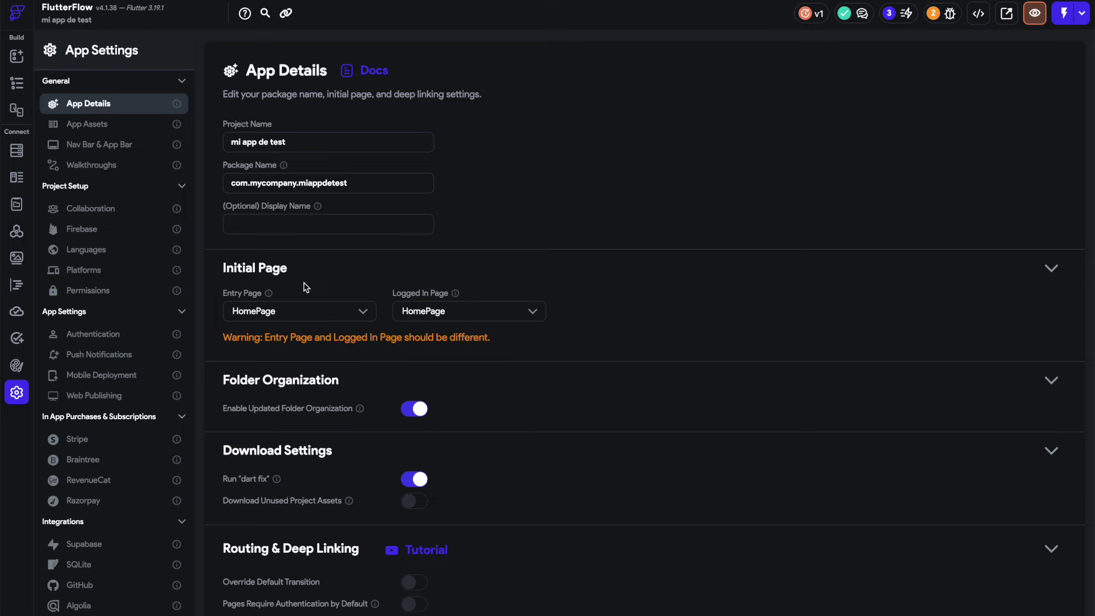
# - Disable authentication in the app settings
pyautogui.click(16, 84)
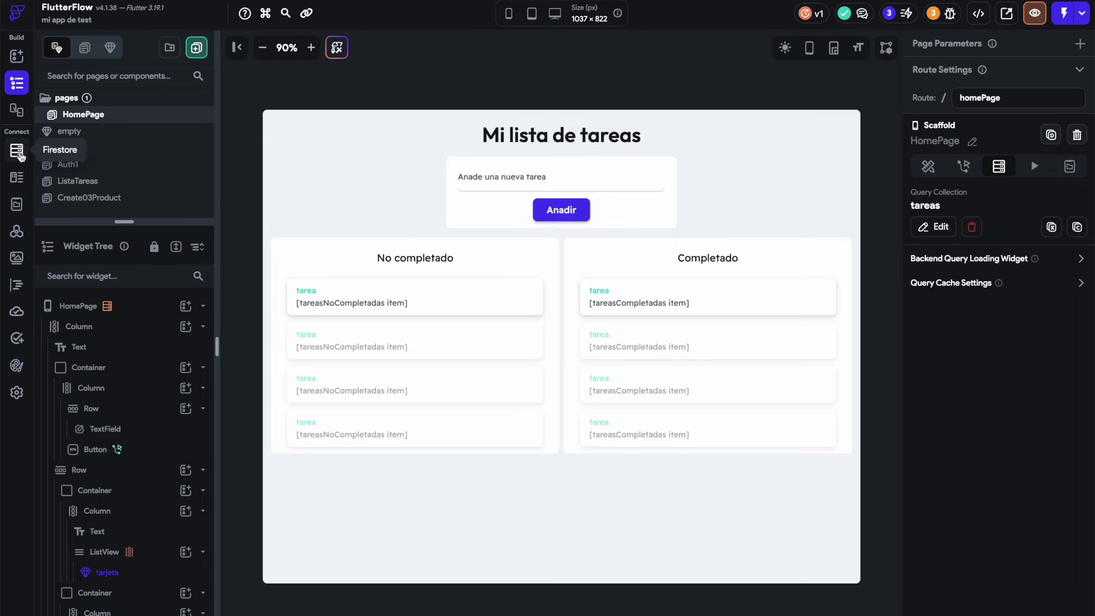
pyautogui.click(16, 392)
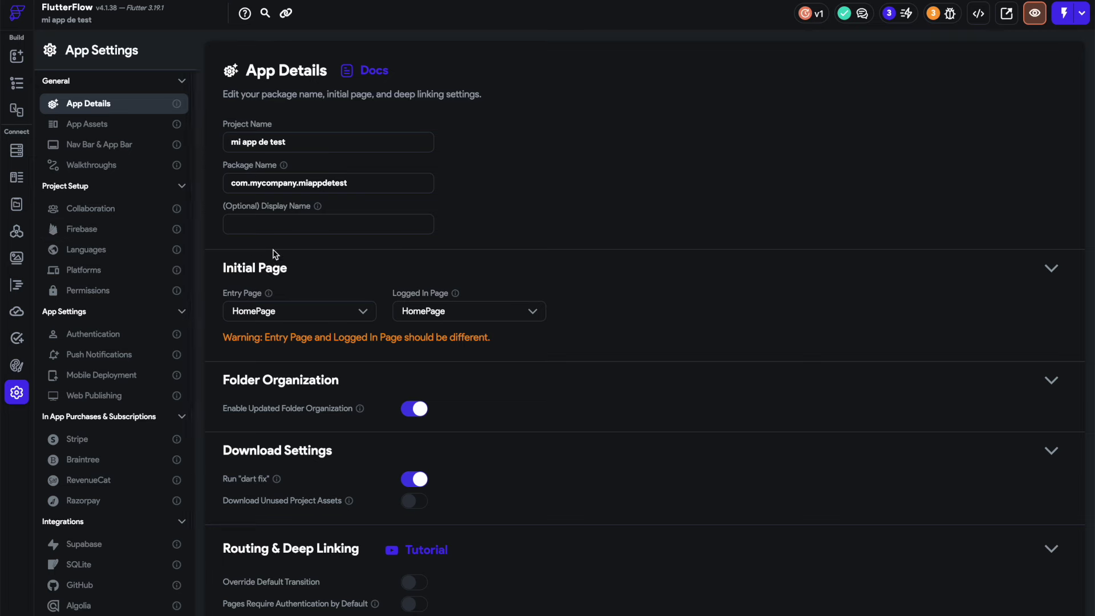
pyautogui.click(105, 337)
pyautogui.click(352, 123)
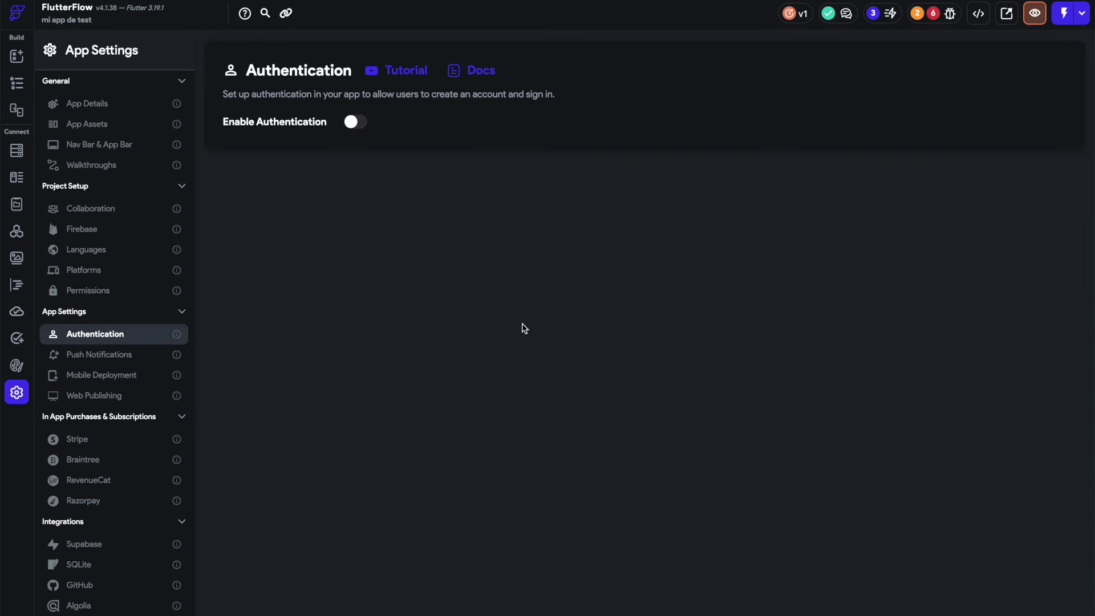
# - Delete the Auth1 page from the project
pyautogui.click(16, 83)
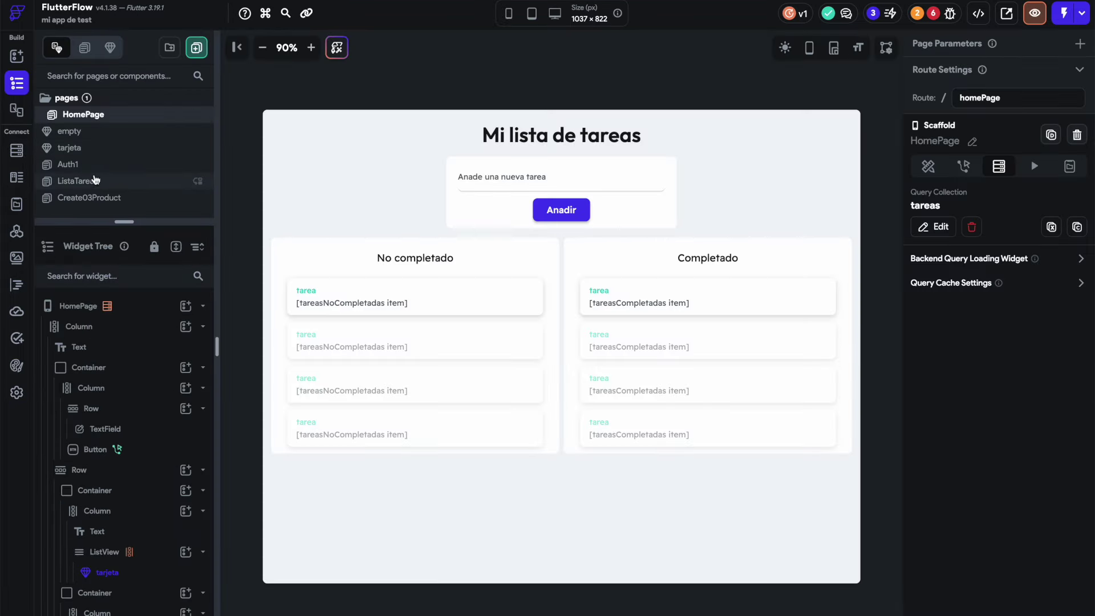
pyautogui.click(93, 169)
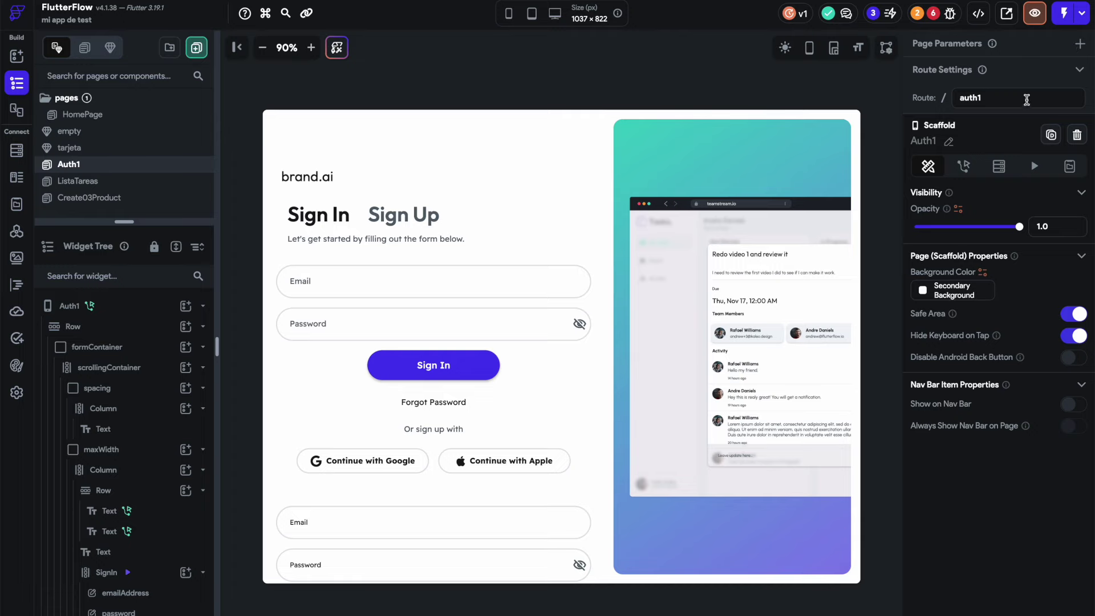
pyautogui.click(1077, 140)
pyautogui.click(575, 364)
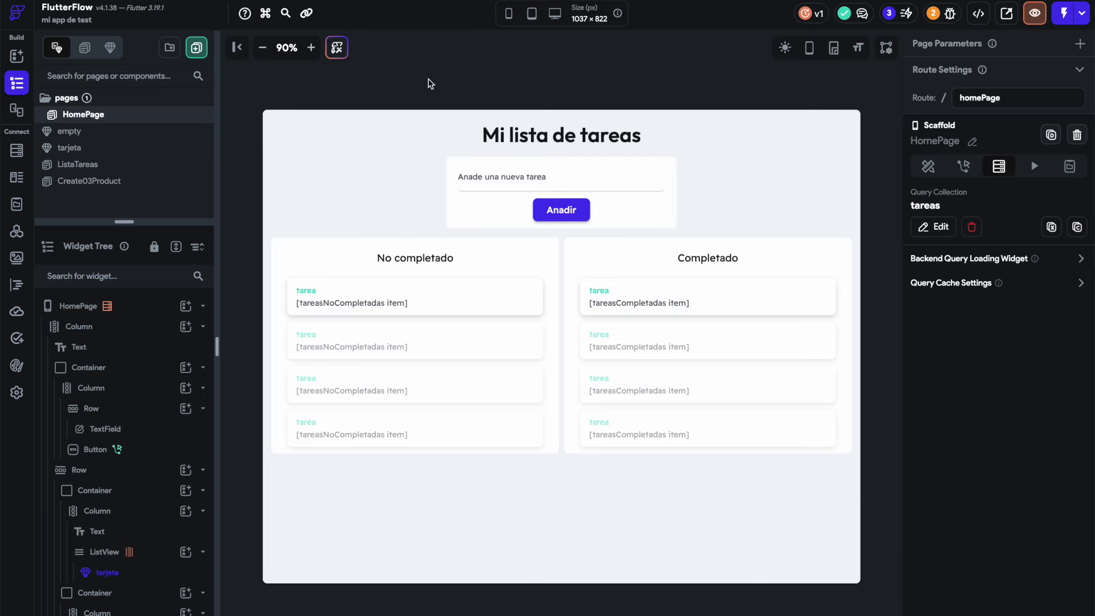
# - Start a local test run of the app on the selected Chrome device
pyautogui.click(1081, 14)
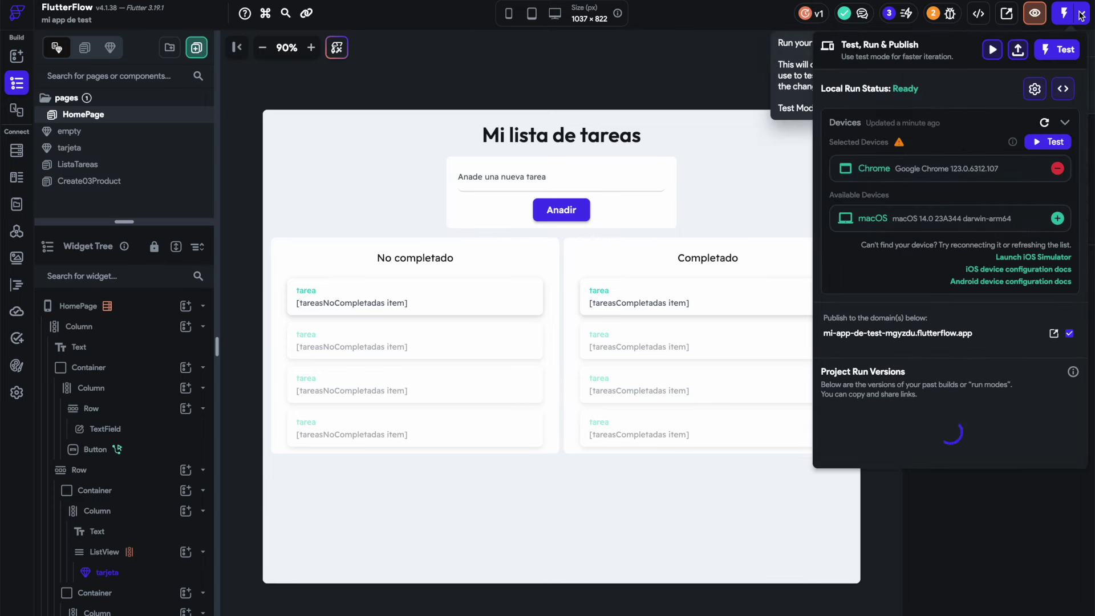
pyautogui.click(1081, 14)
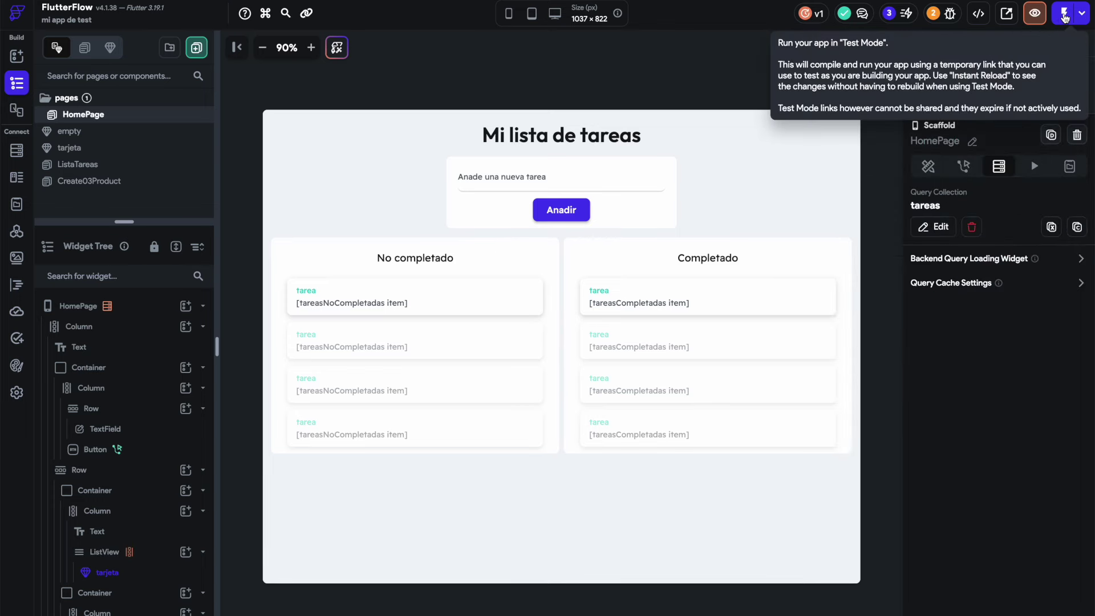
pyautogui.click(1080, 21)
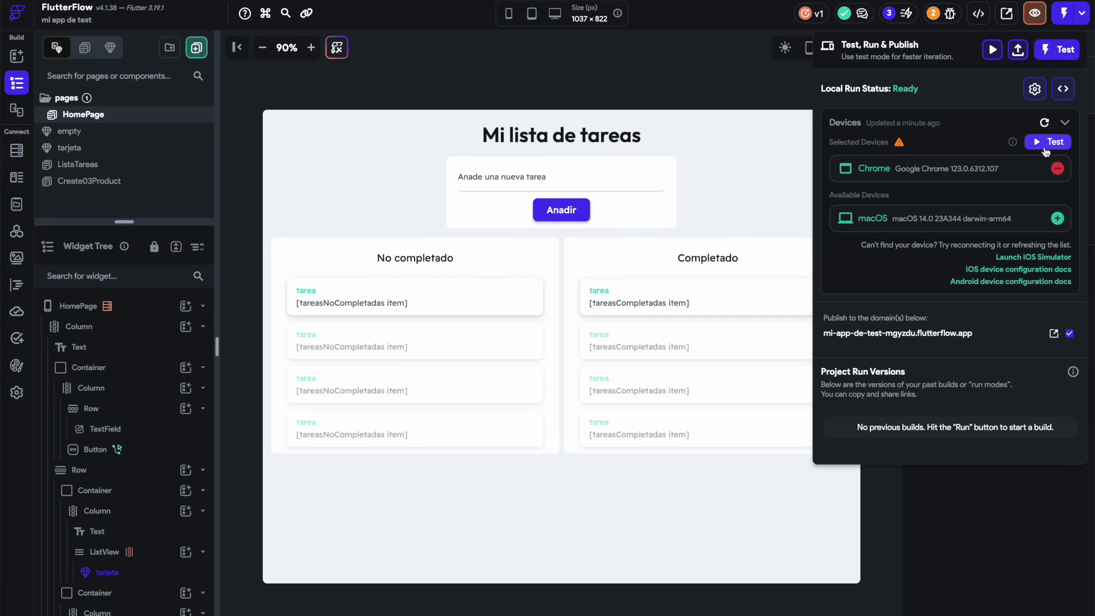
pyautogui.click(1048, 142)
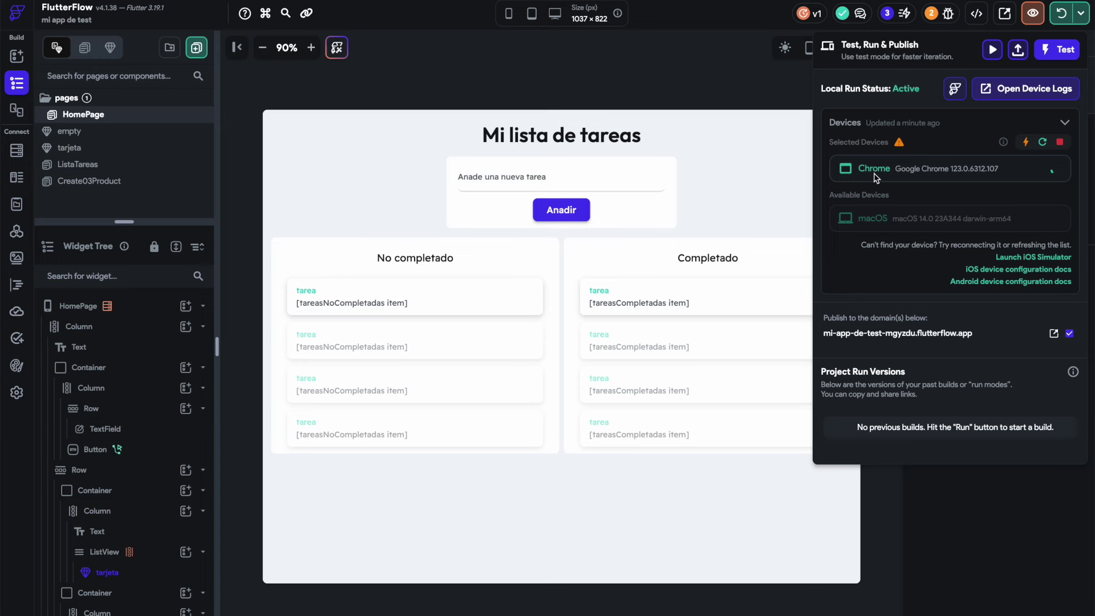
# - In the Firestore rules, disable the shield option for the tareas collection and return to the rules from the launched app window
pyautogui.click(17, 399)
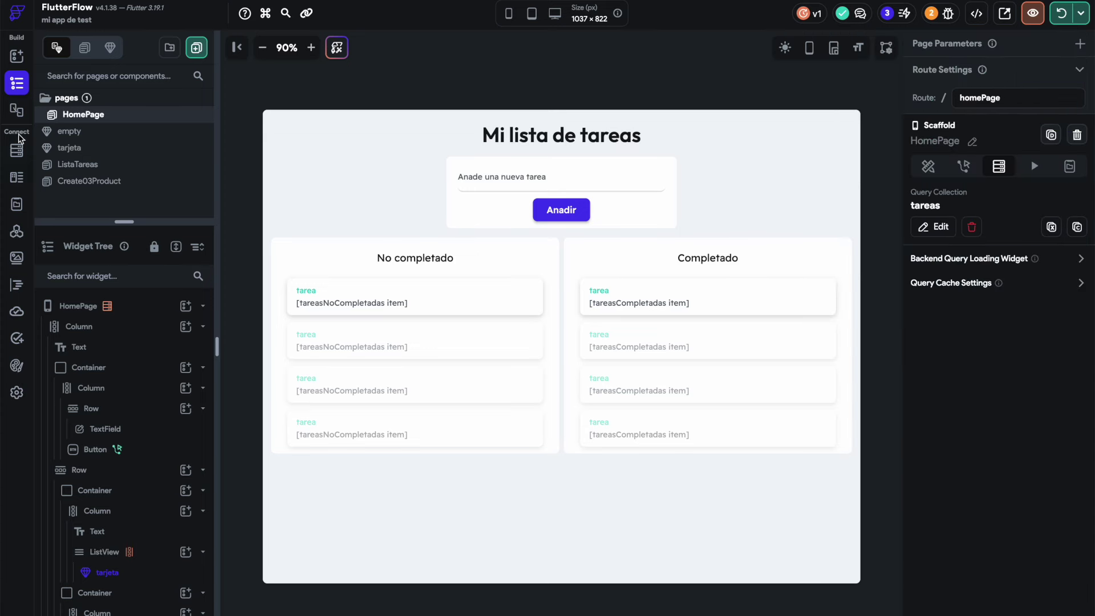
pyautogui.click(17, 150)
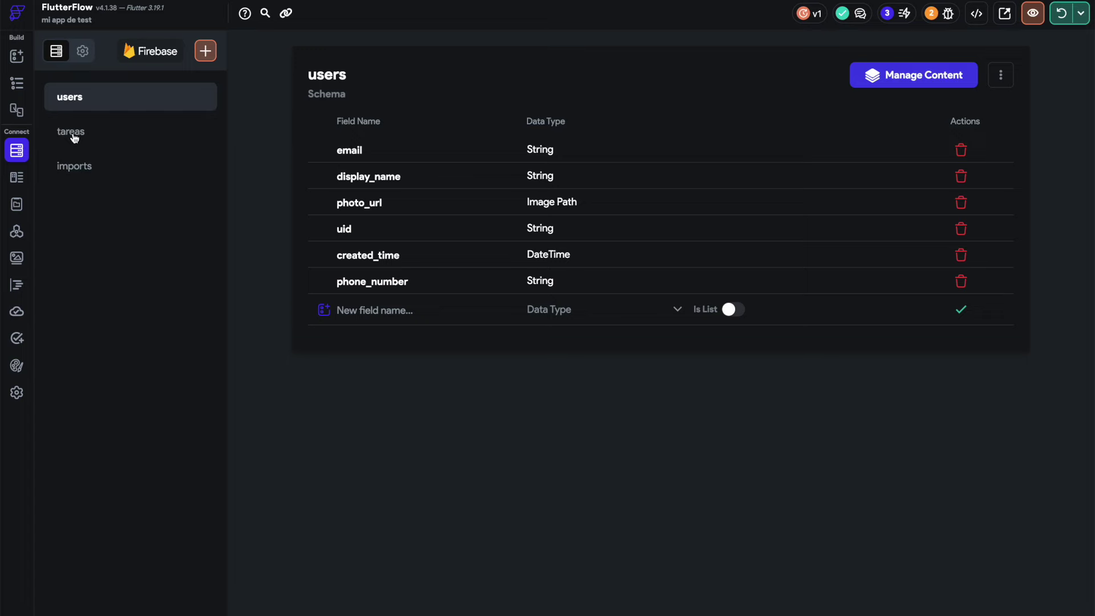
pyautogui.click(82, 51)
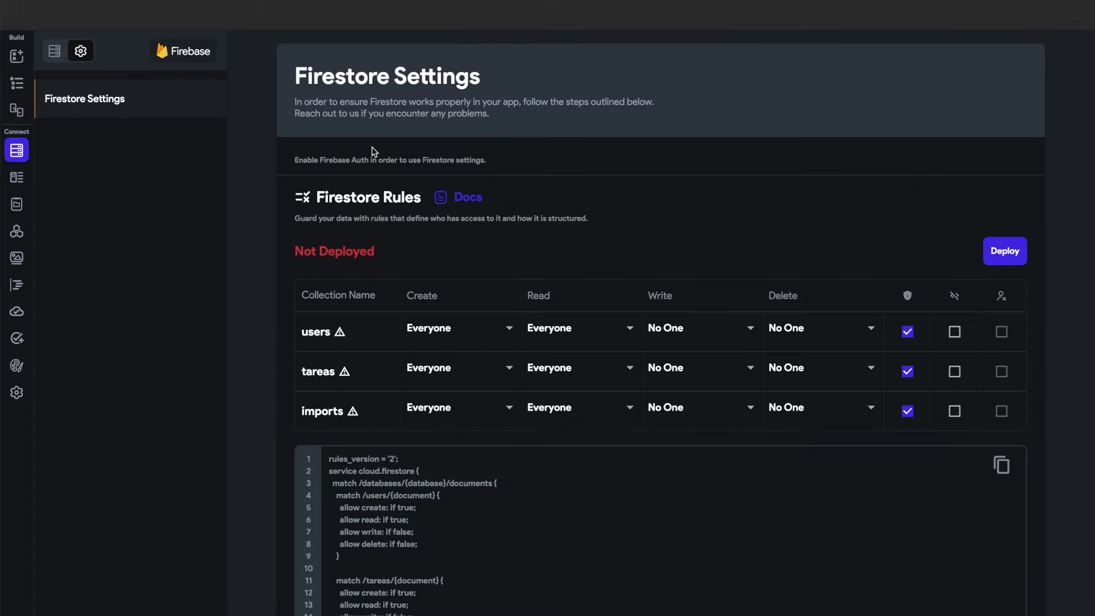
pyautogui.scroll(-3, 523, 361)
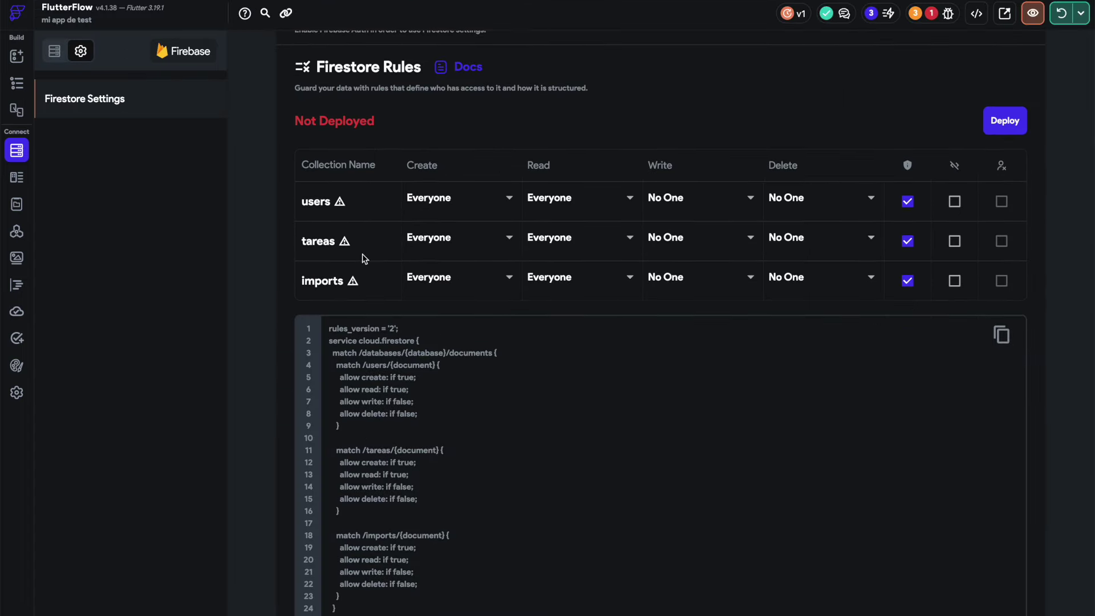
pyautogui.click(908, 241)
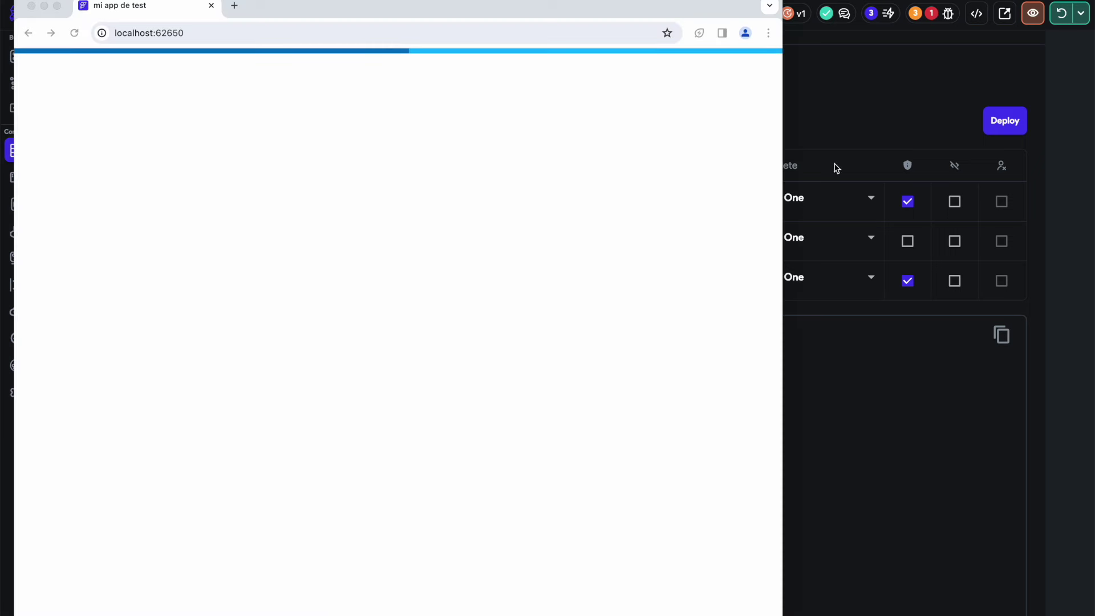
pyautogui.click(841, 116)
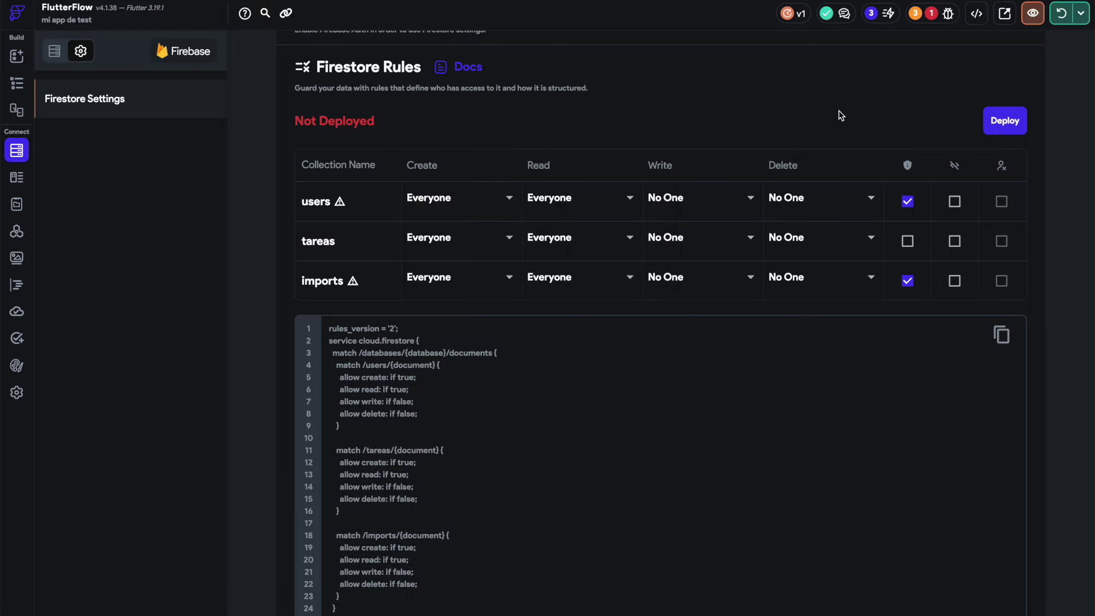
# - Allow everyone to write to the tareas collection in the Firestore rules and deploy the rules
pyautogui.click(673, 242)
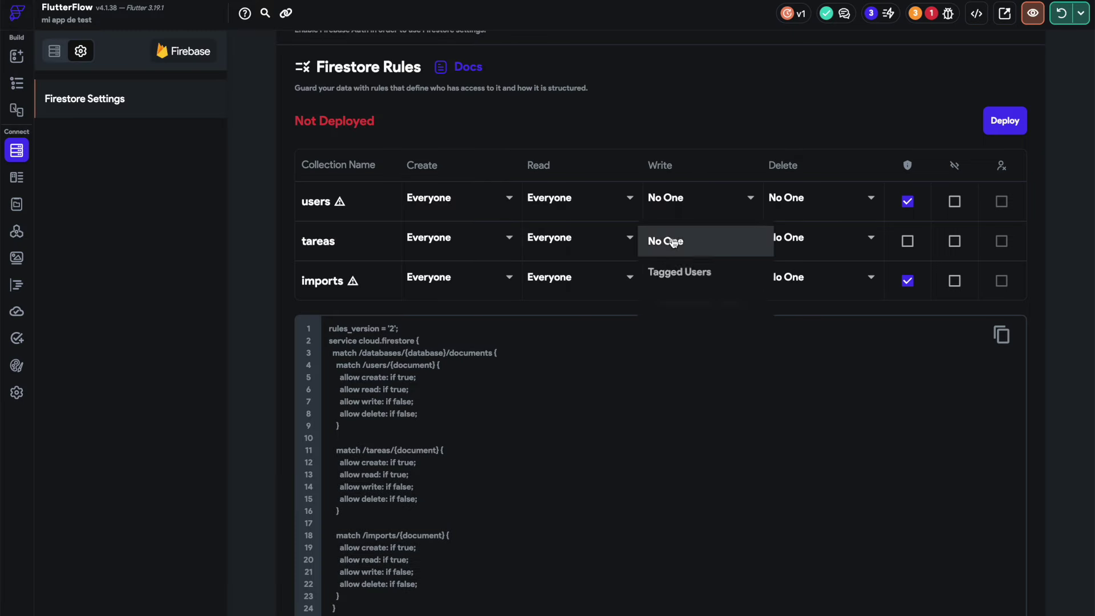
pyautogui.click(678, 334)
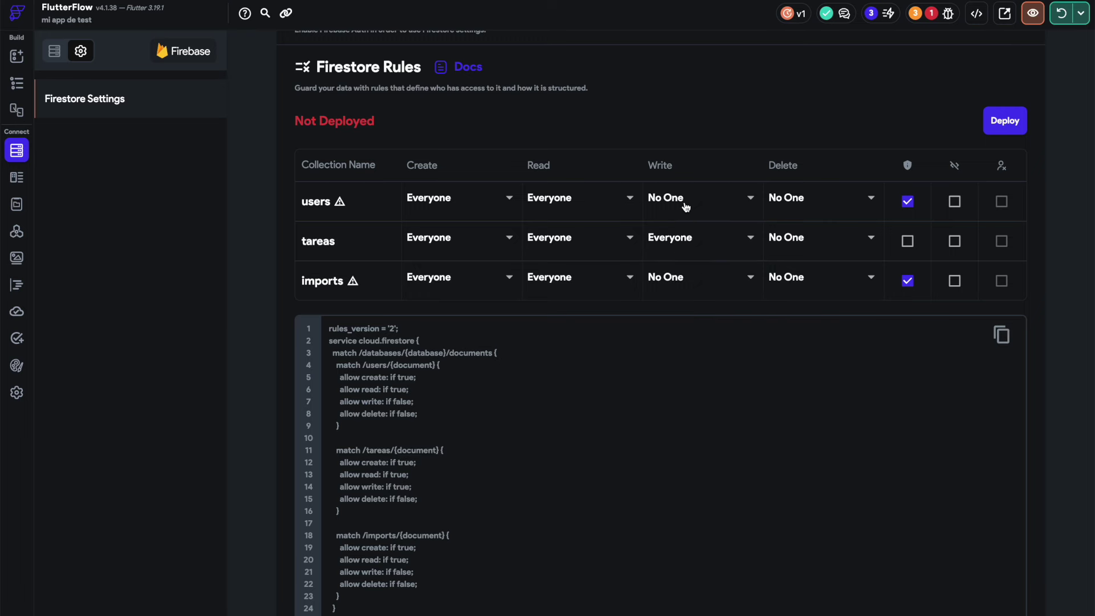
pyautogui.click(686, 207)
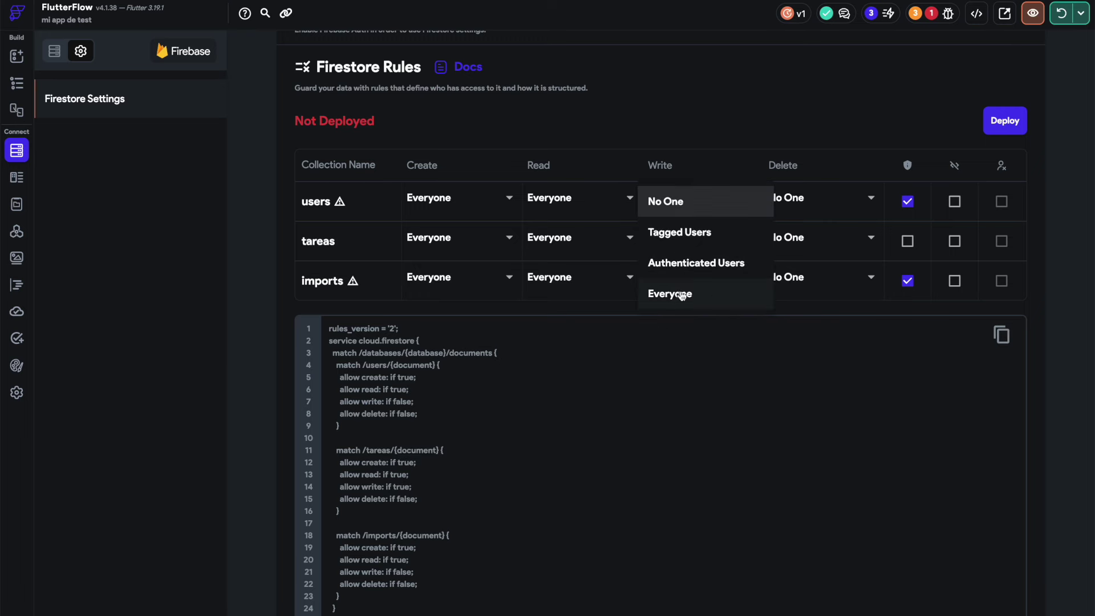
pyautogui.click(707, 111)
pyautogui.click(1002, 129)
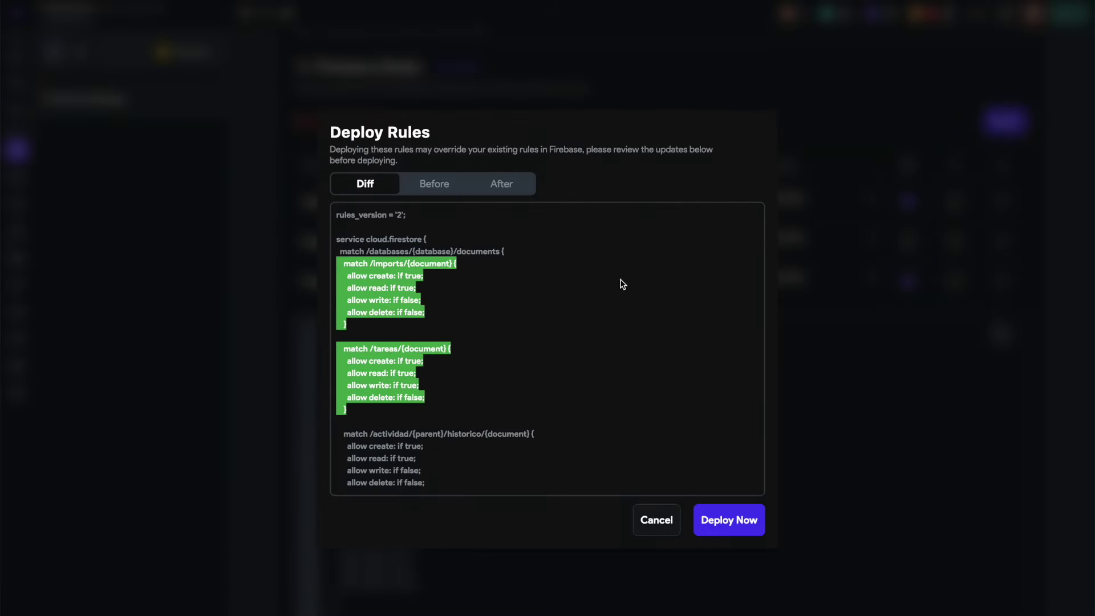
pyautogui.click(742, 520)
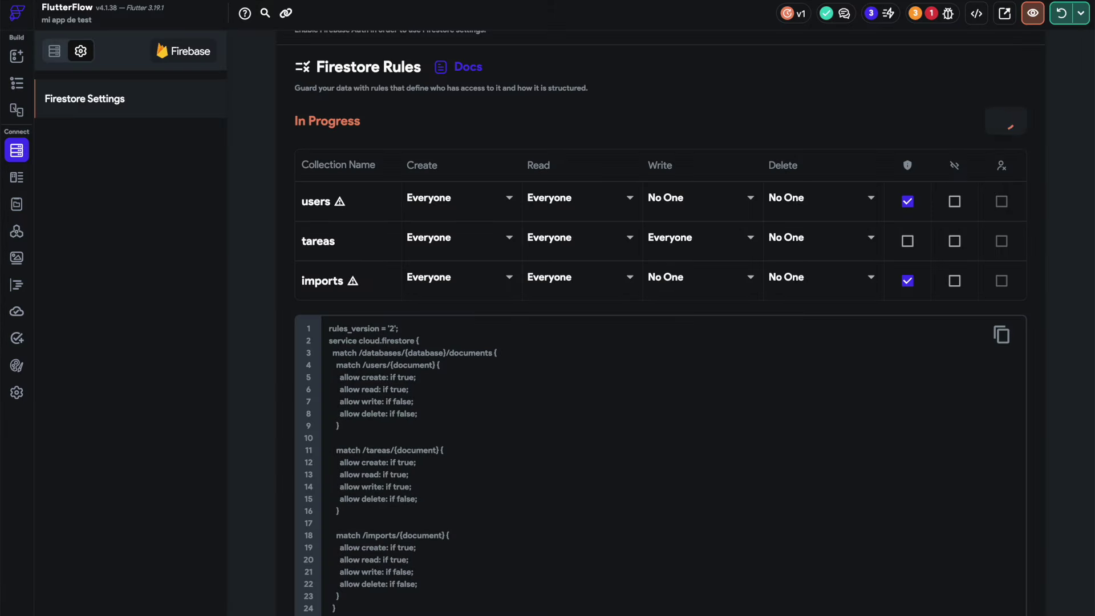
# - Switch to the running app in Chrome and add the task "Revisar la planificacion del app"
pyautogui.click(852, 612)
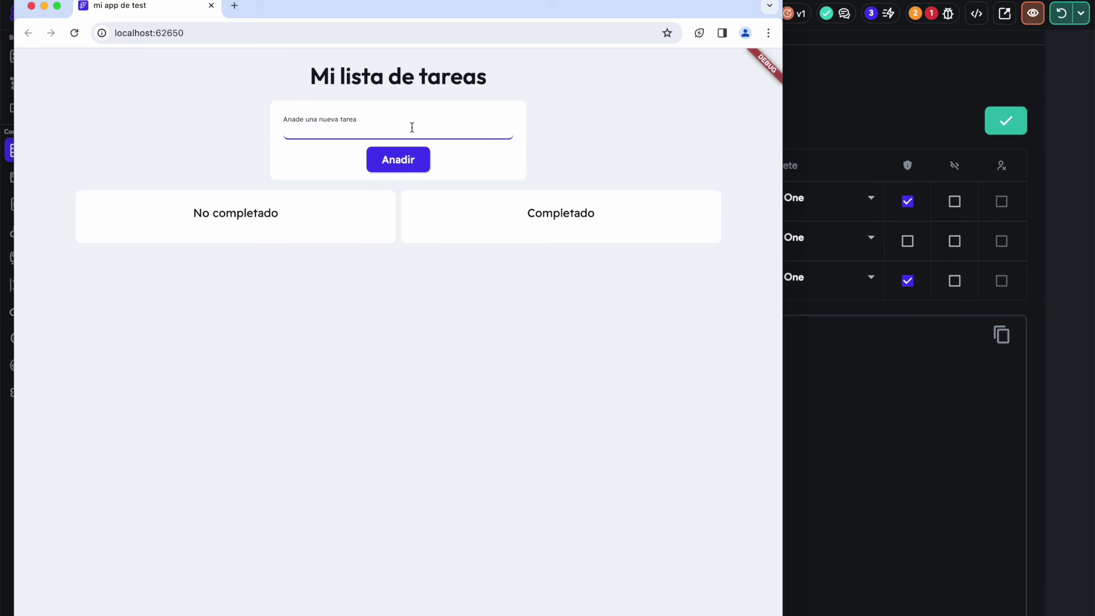
pyautogui.write('Revisar la planificacion del a')
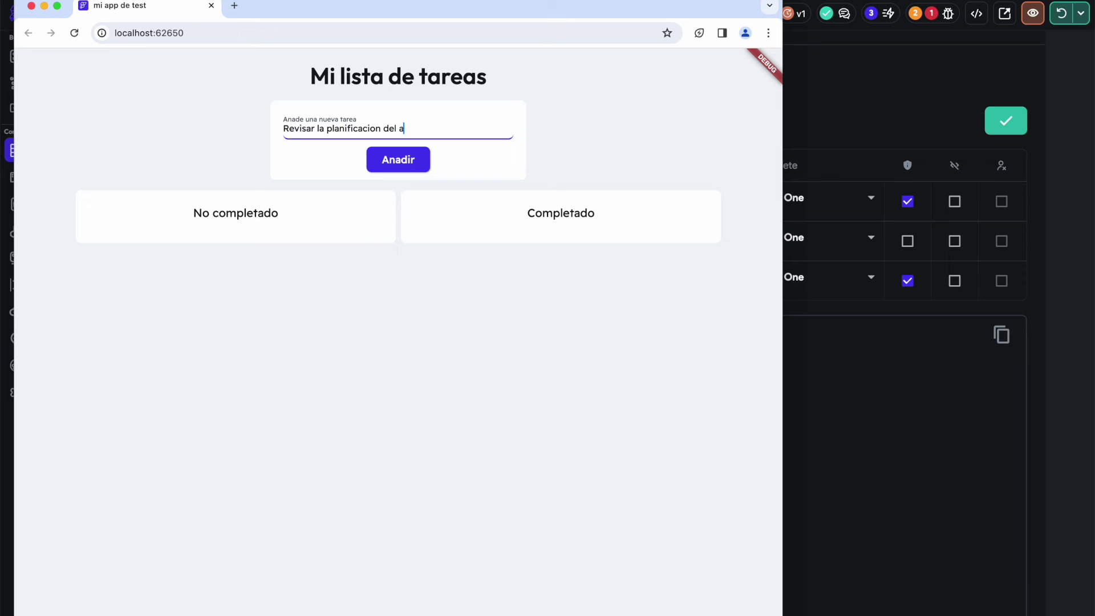
pyautogui.click(407, 165)
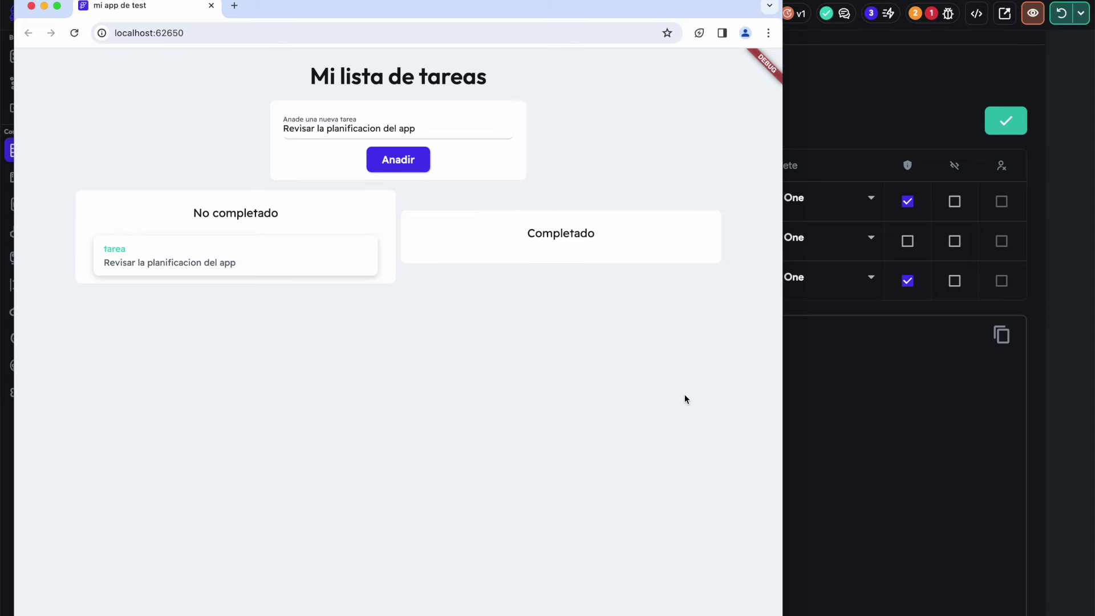
# - Return to the HomePage layout in FlutterFlow and select the tarjeta component in the No completado list
pyautogui.click(850, 401)
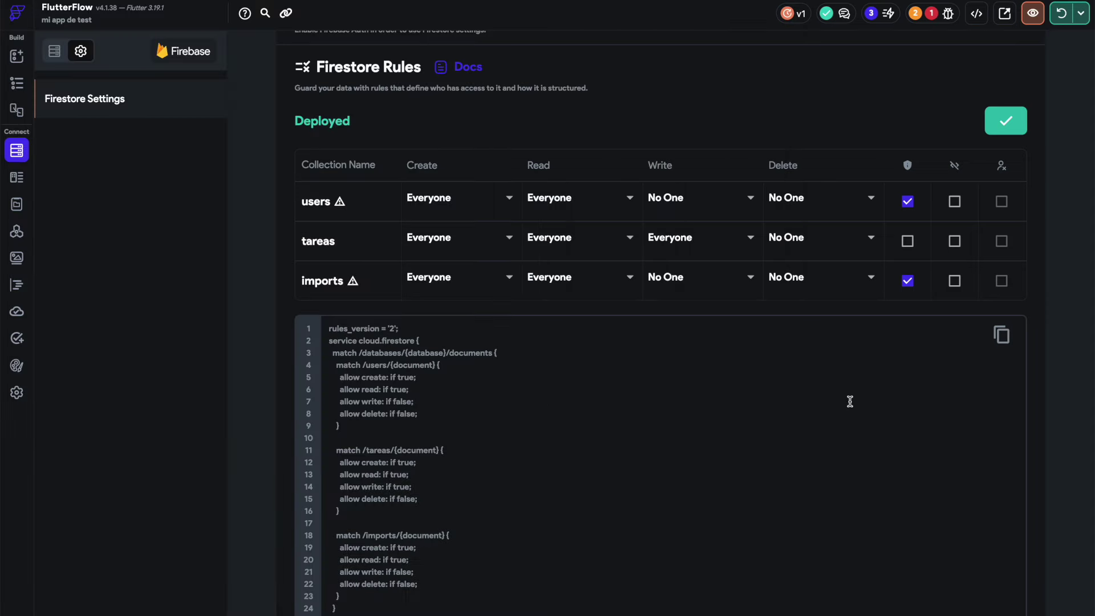
pyautogui.click(17, 83)
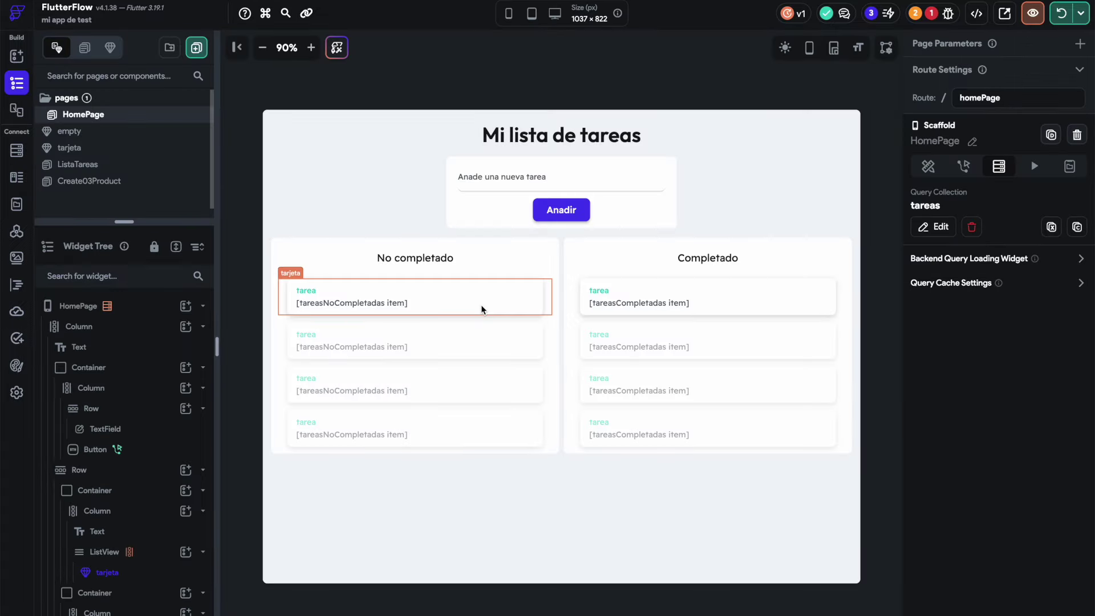
pyautogui.click(542, 313)
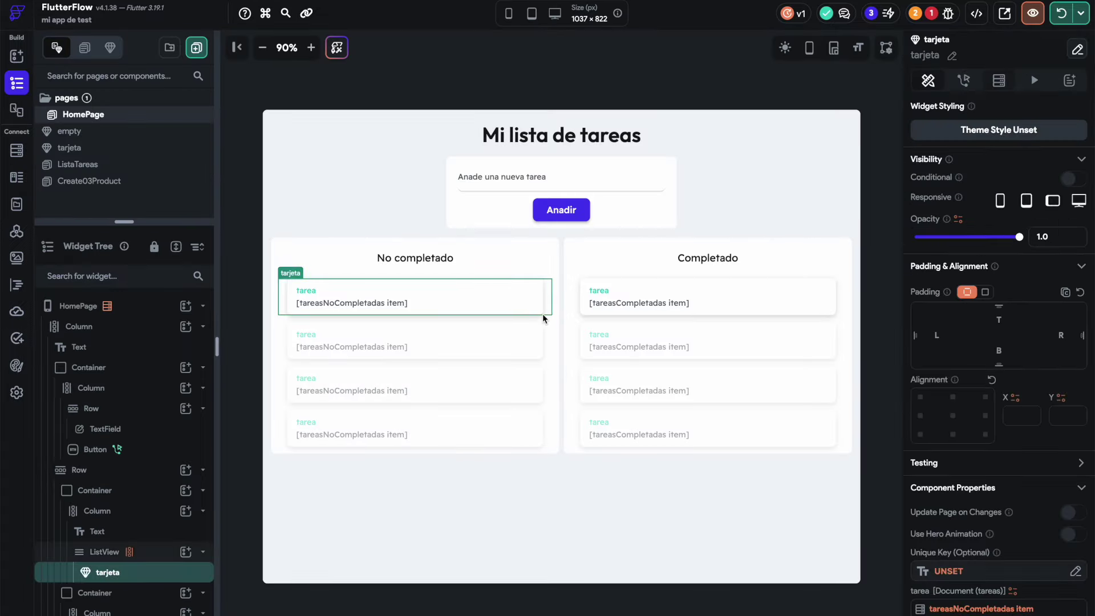
pyautogui.rightClick(106, 580)
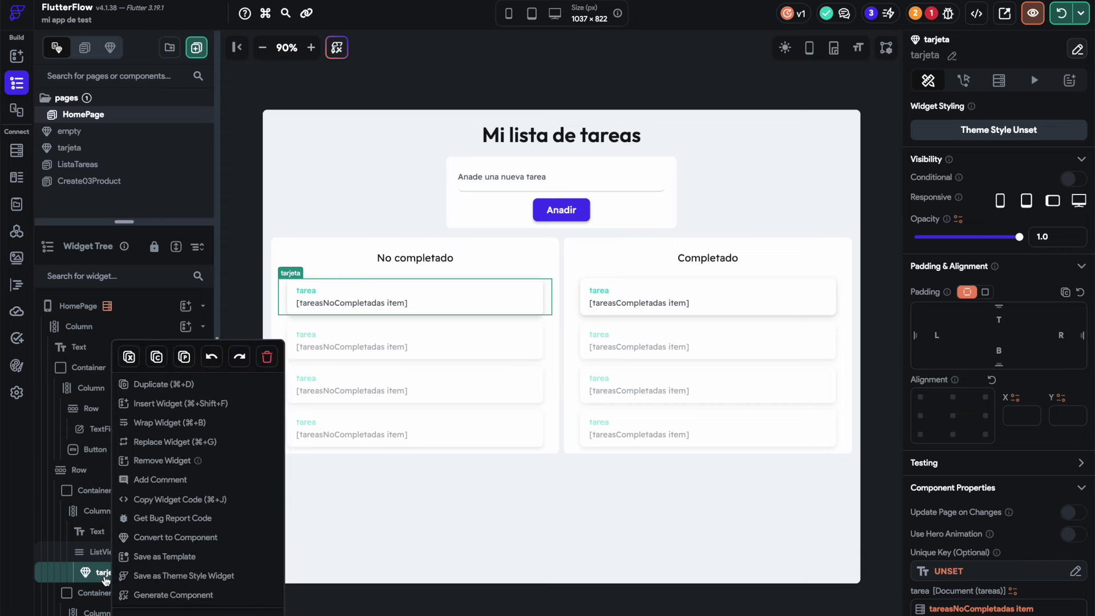
pyautogui.click(163, 426)
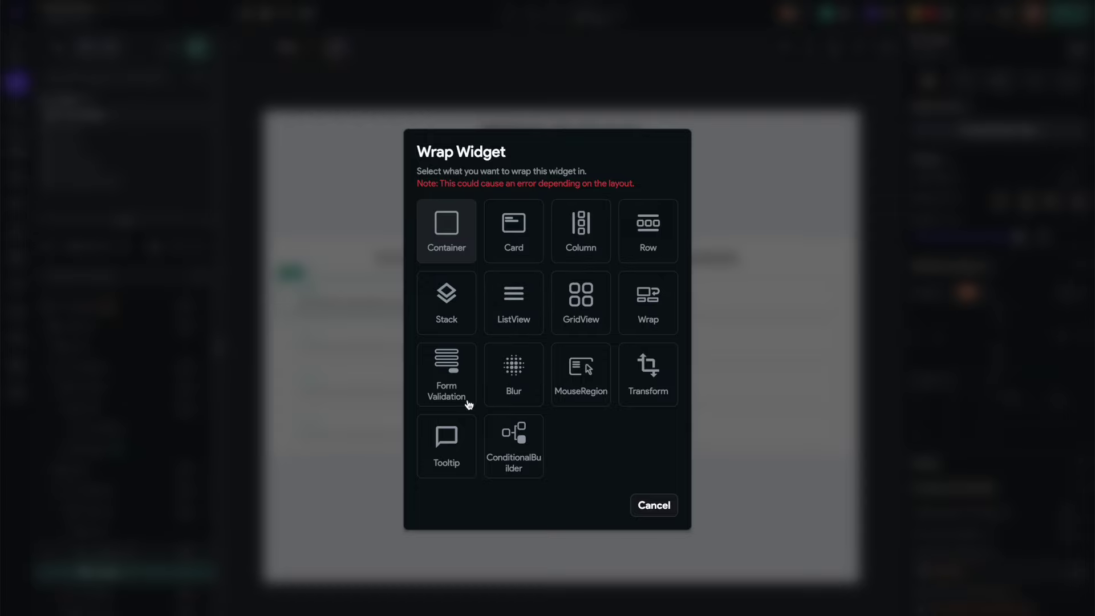
pyautogui.click(292, 402)
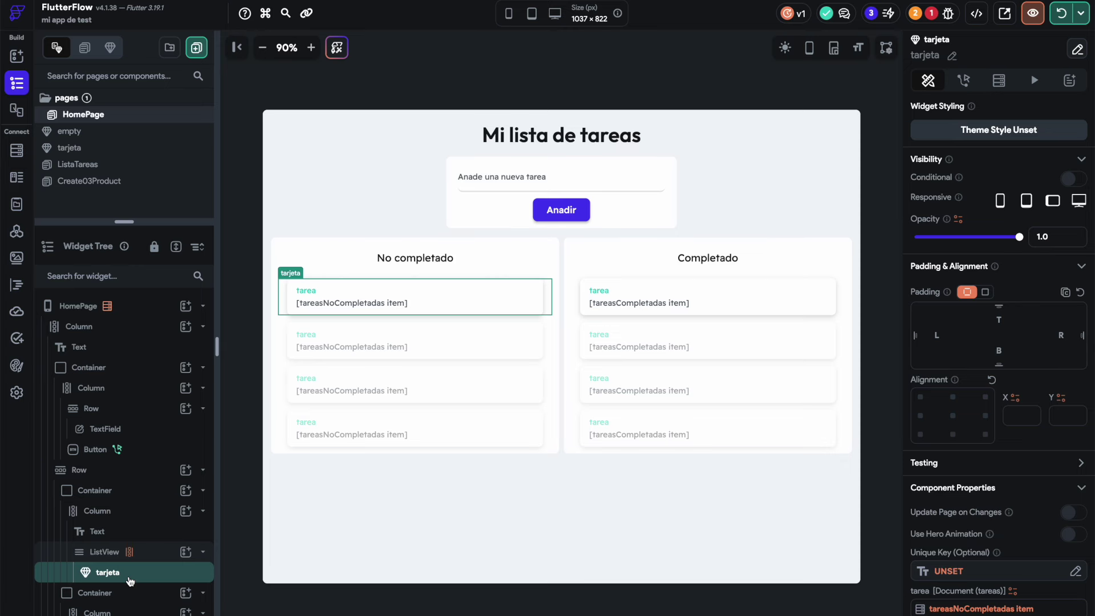
# - Cut the tarjeta component from the No completado ListView, add a Draggable there and paste the component inside it
pyautogui.press('Delete')
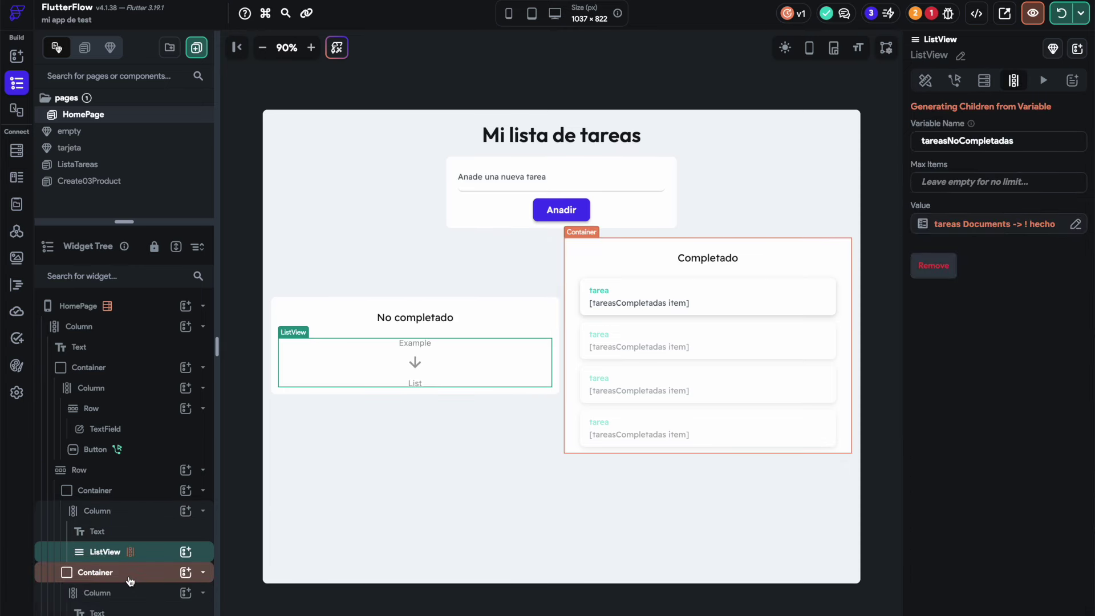
pyautogui.click(185, 551)
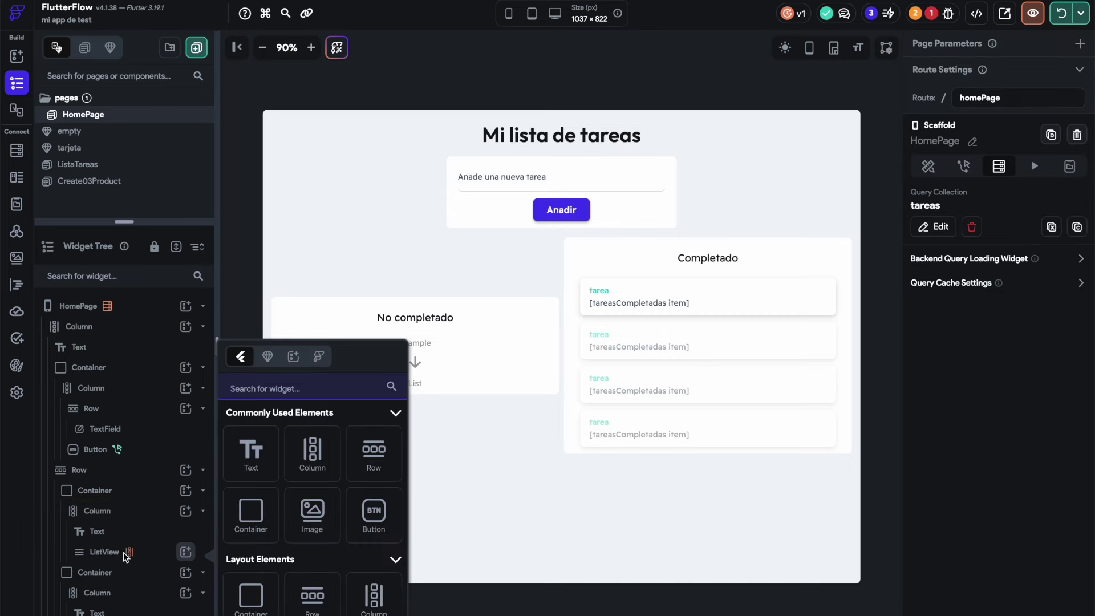
pyautogui.scroll(-6, 268, 491)
pyautogui.scroll(-5, 293, 517)
pyautogui.scroll(-10, 294, 517)
pyautogui.scroll(-1, 293, 517)
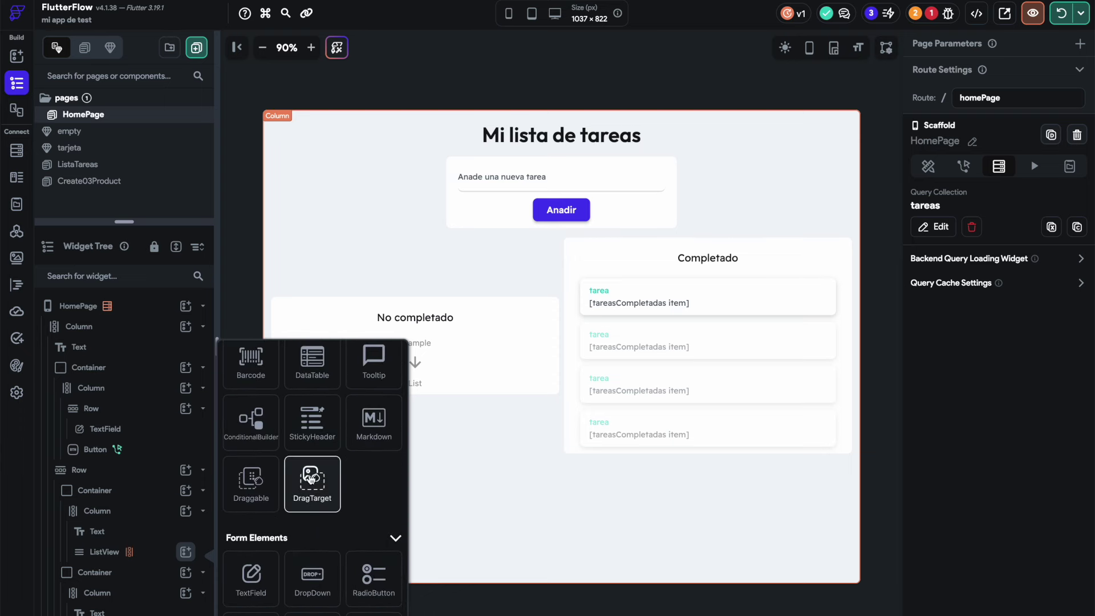
pyautogui.click(254, 486)
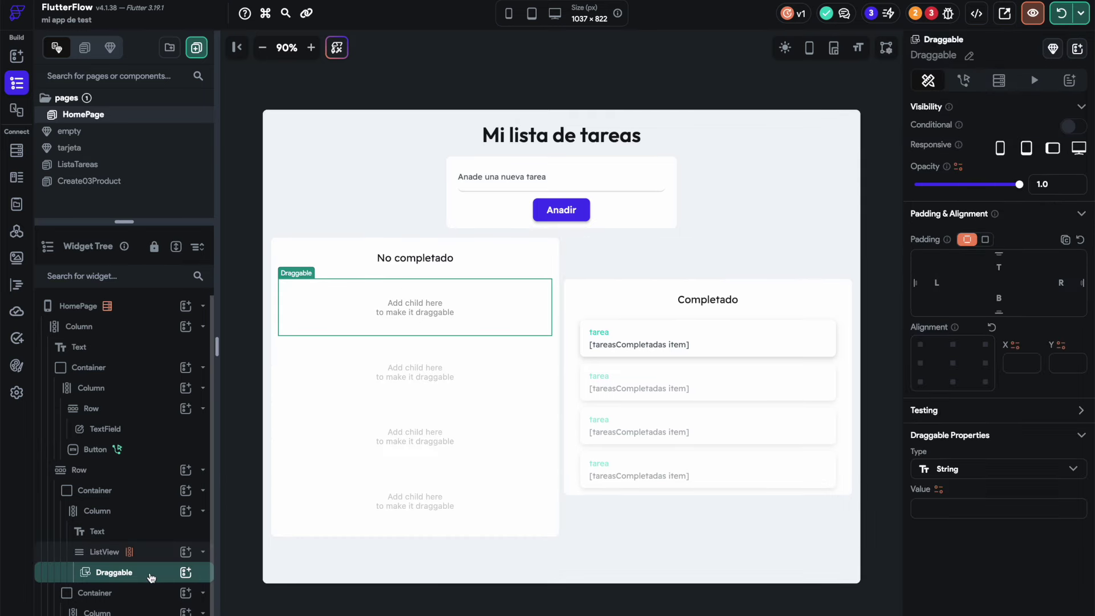
pyautogui.hotkey('ctrl', 'v')
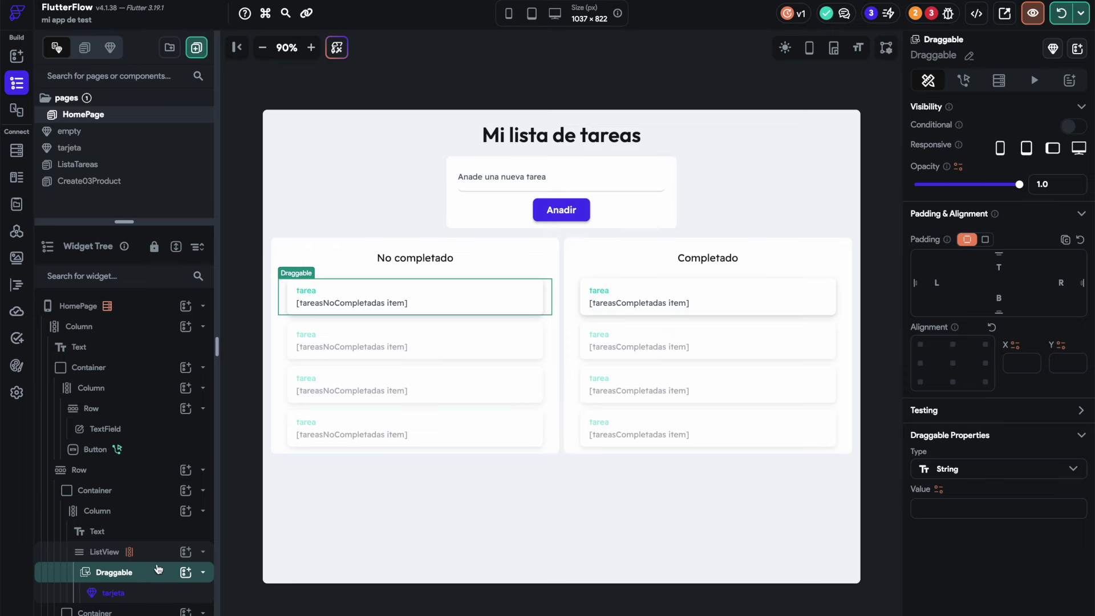
pyautogui.click(409, 208)
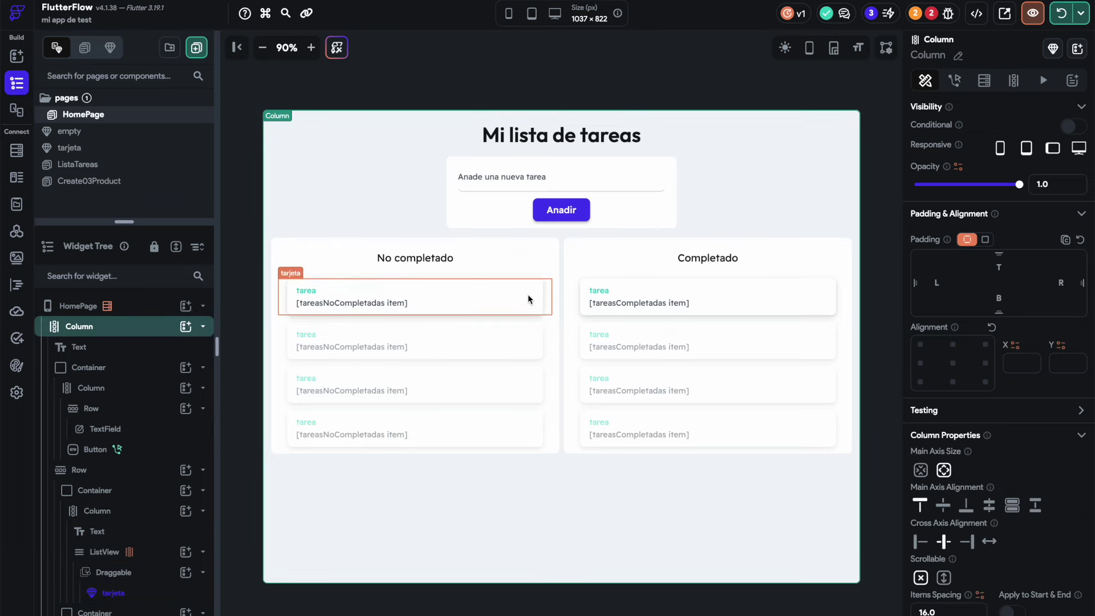
# - Reload the running app, test moving the task card from No completado to Completado, and return to FlutterFlow
pyautogui.click(1064, 19)
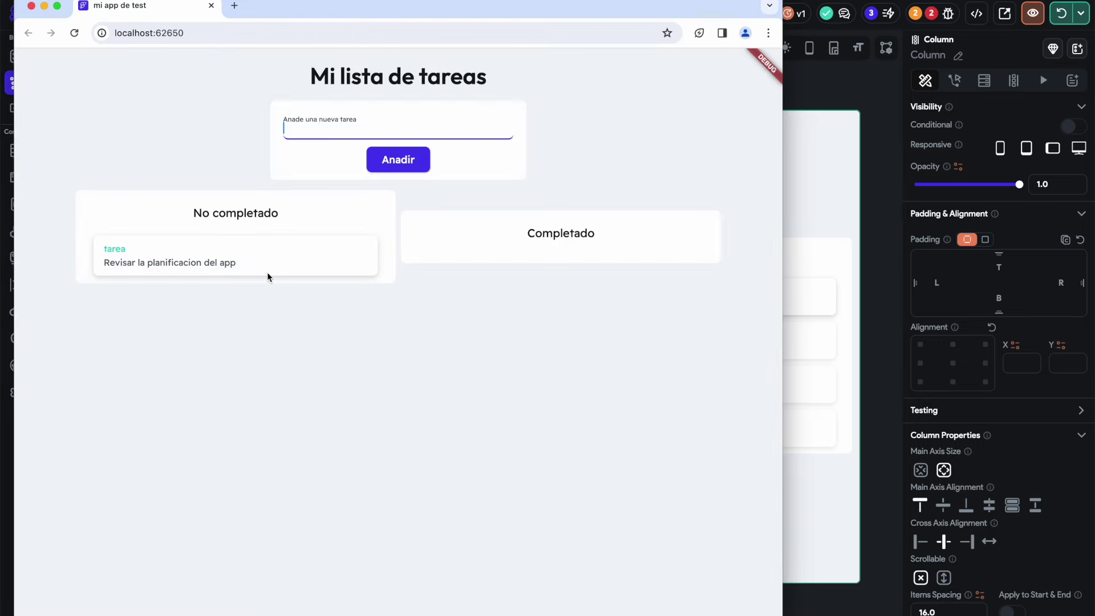
pyautogui.moveTo(264, 257); pyautogui.dragTo(588, 249)
pyautogui.moveTo(340, 249); pyautogui.dragTo(410, 149)
pyautogui.moveTo(368, 273); pyautogui.dragTo(668, 249)
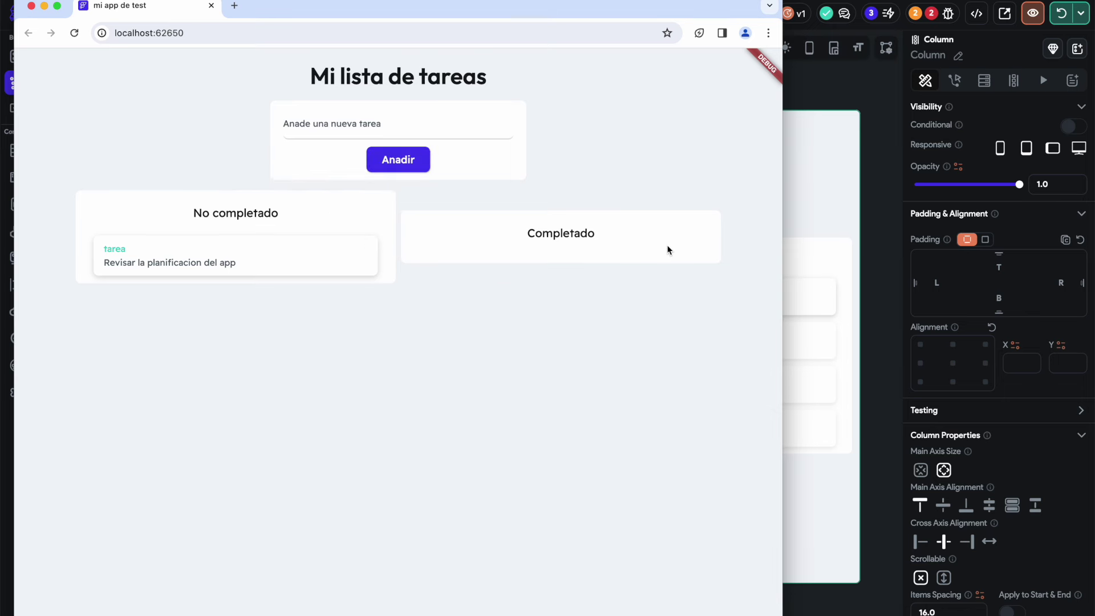
pyautogui.moveTo(340, 276); pyautogui.dragTo(741, 284)
pyautogui.moveTo(336, 270); pyautogui.dragTo(605, 254)
pyautogui.click(872, 101)
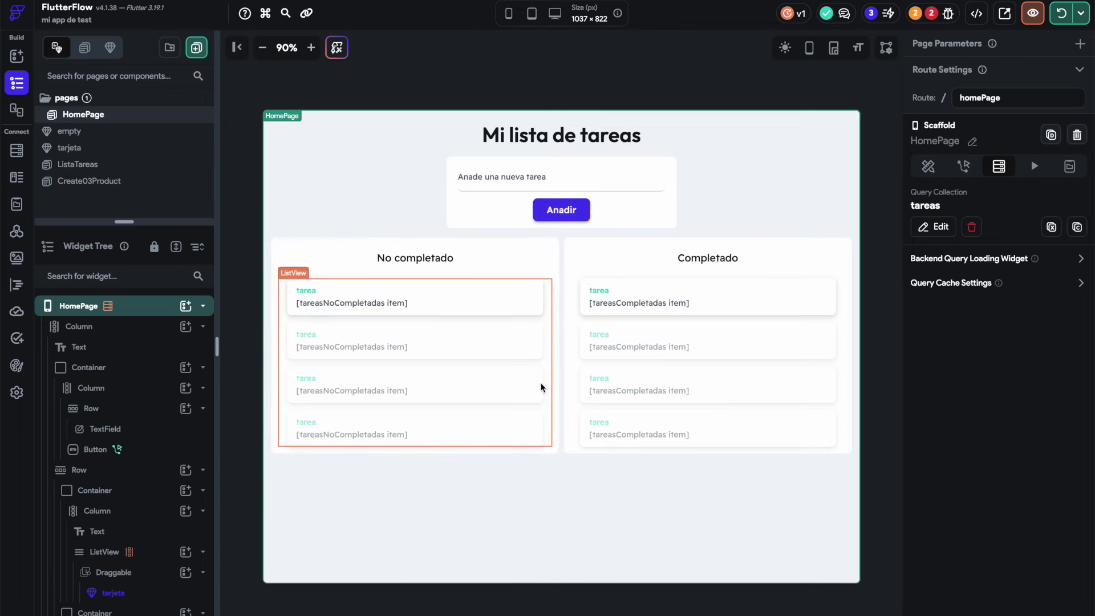
# - Cut the ListView from the Completado column, add a DragTarget there and paste the ListView inside it
pyautogui.click(577, 315)
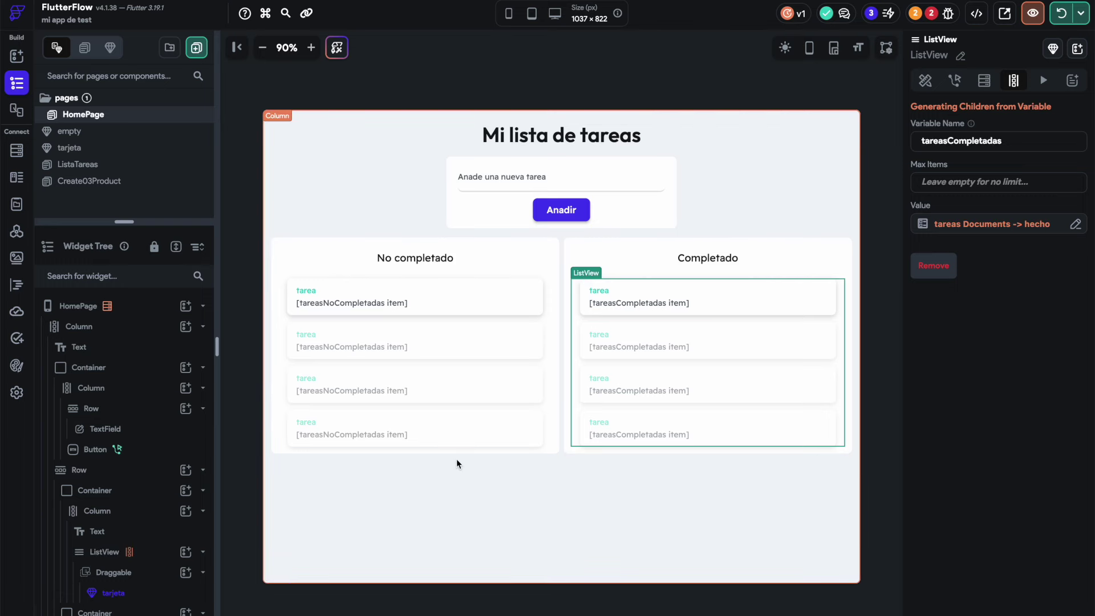
pyautogui.press('Delete')
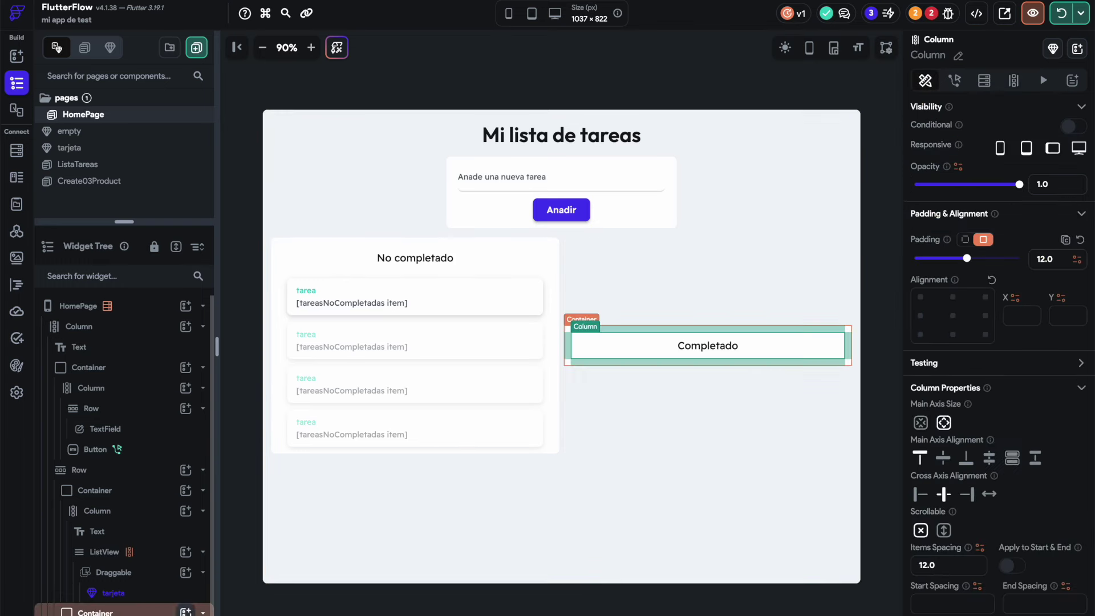
pyautogui.click(185, 612)
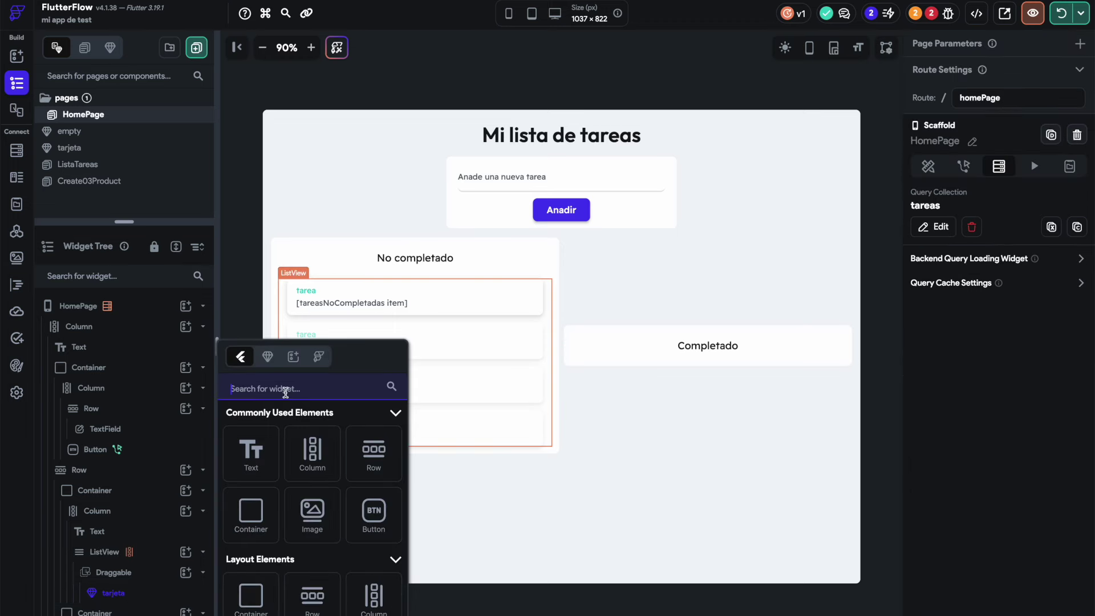
pyautogui.write('draga')
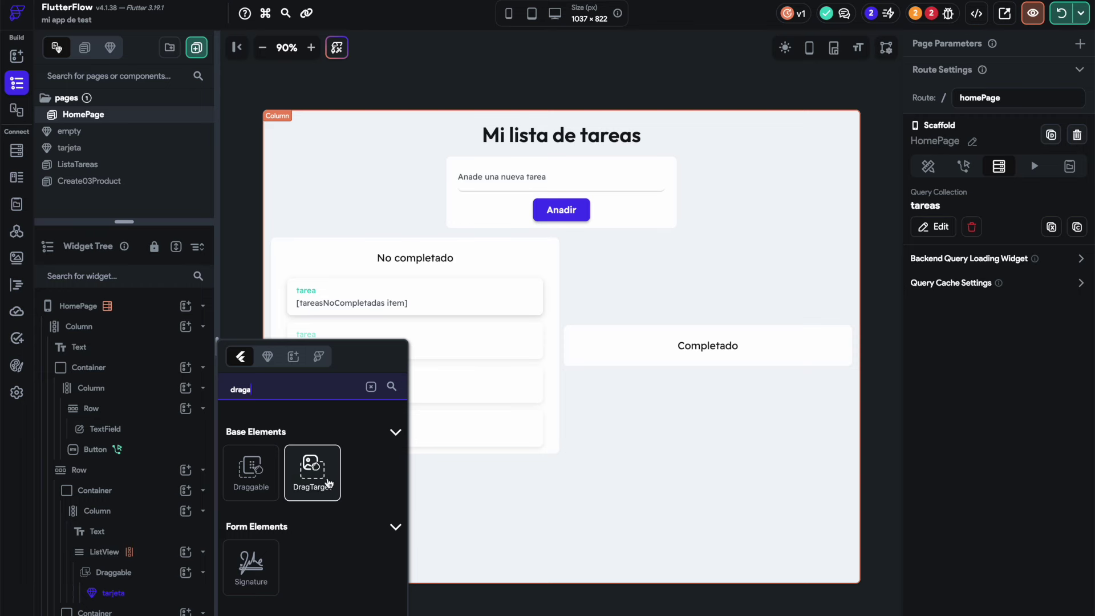
pyautogui.click(313, 482)
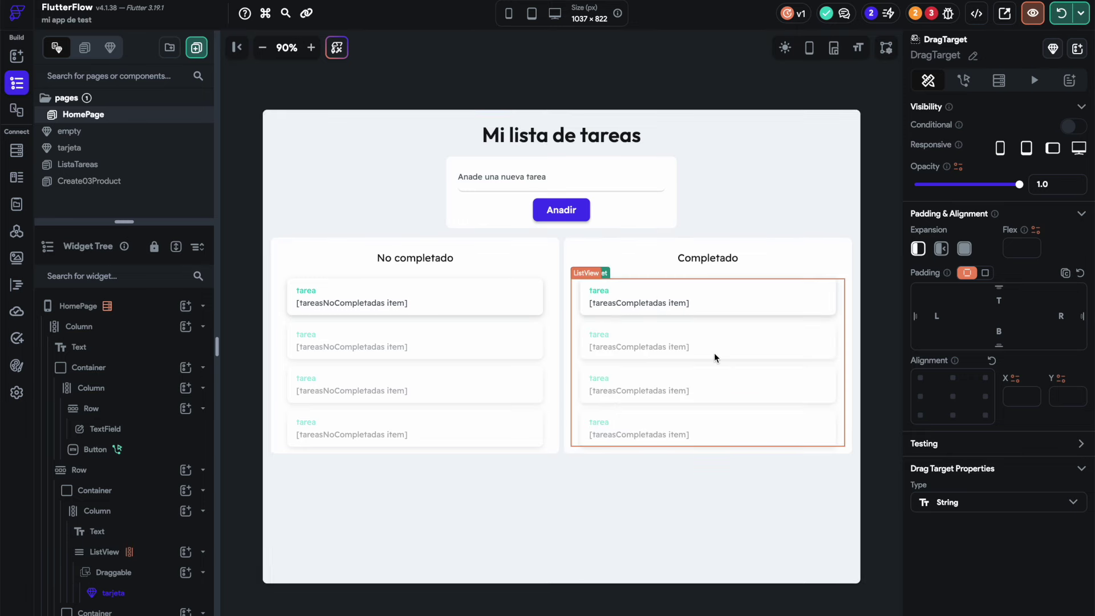
pyautogui.click(765, 188)
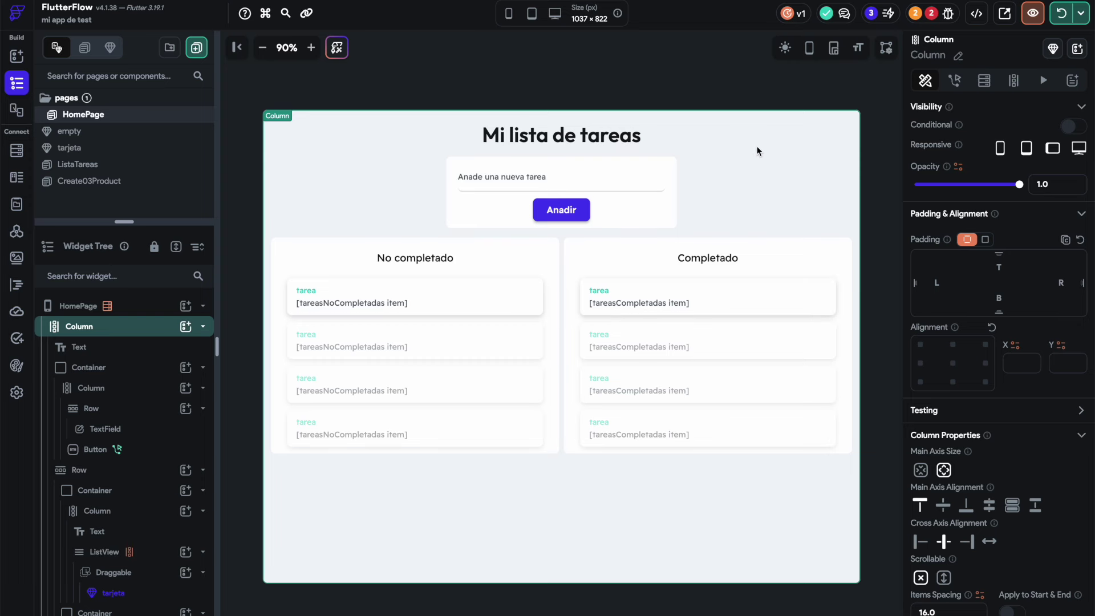
# - Check the project errors and set the type of the Draggable around the No completado card to Document
pyautogui.click(939, 13)
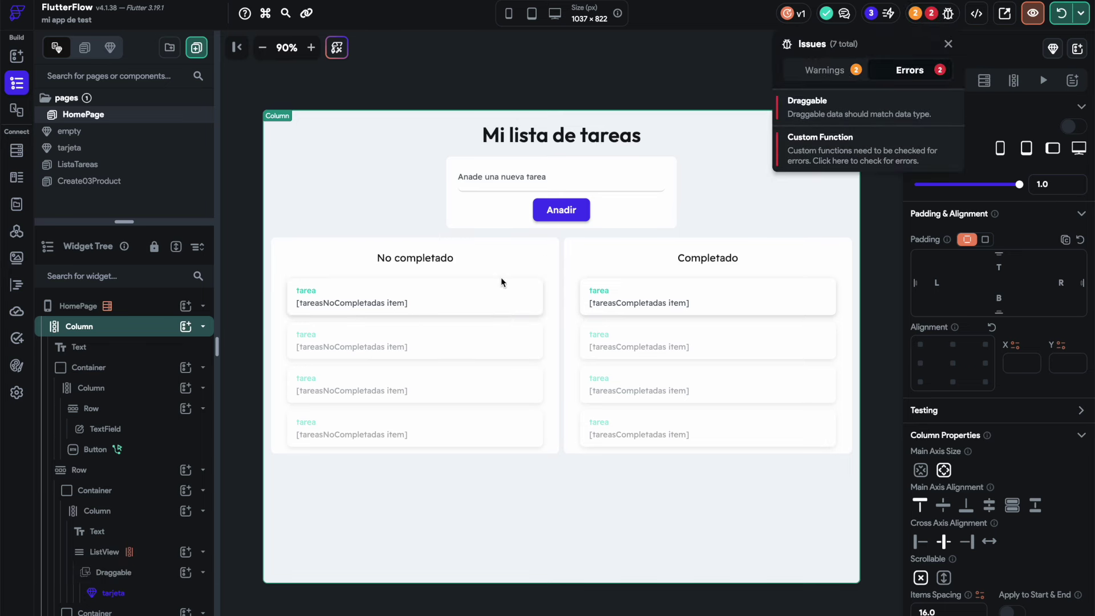
pyautogui.click(410, 311)
pyautogui.click(416, 305)
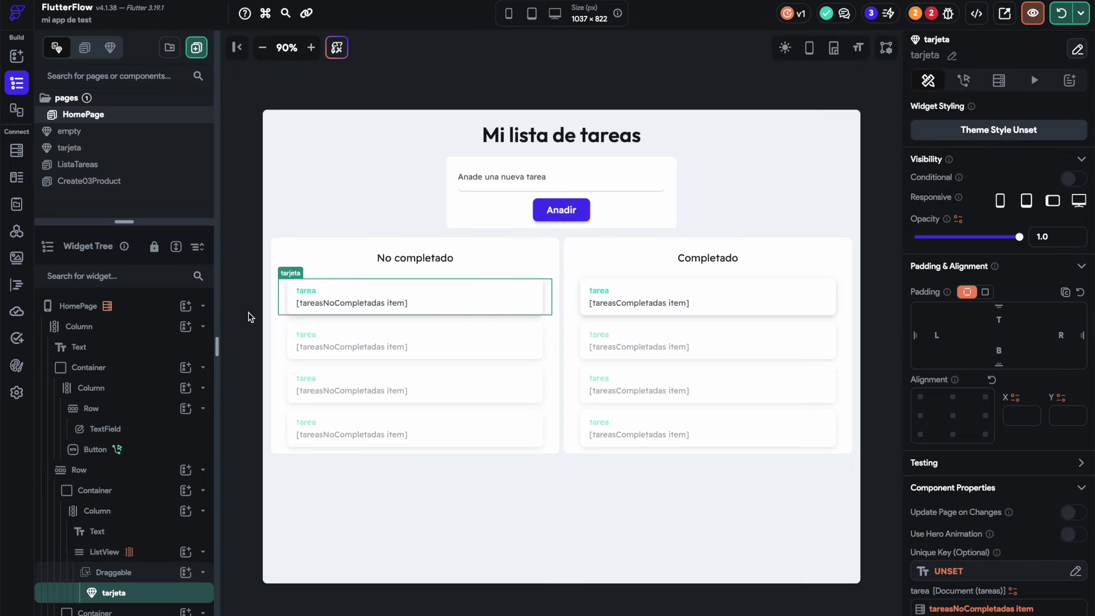
pyautogui.click(291, 262)
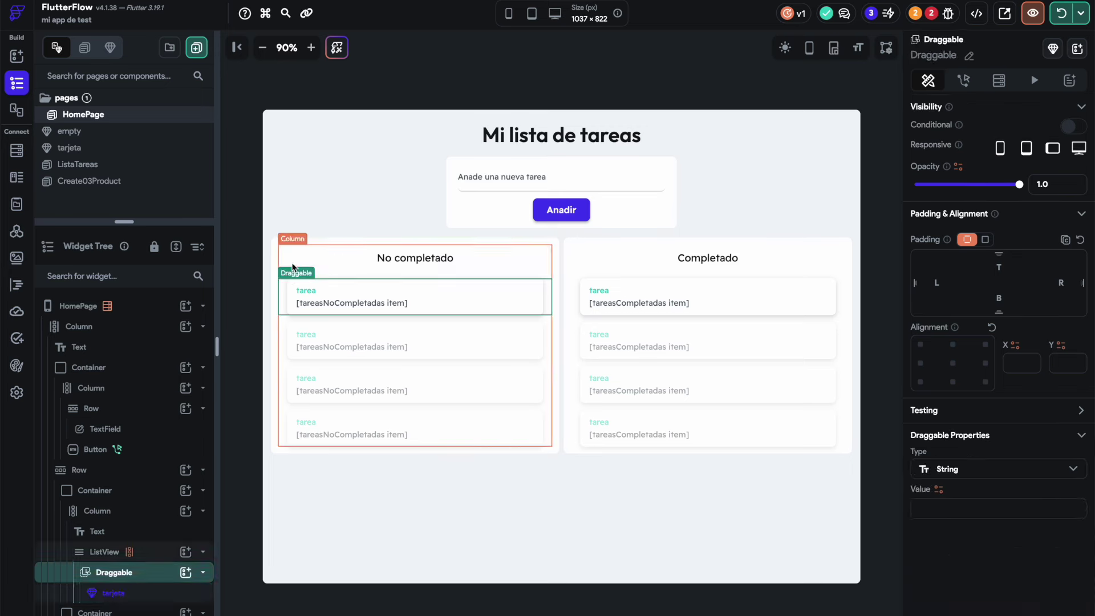
pyautogui.click(950, 473)
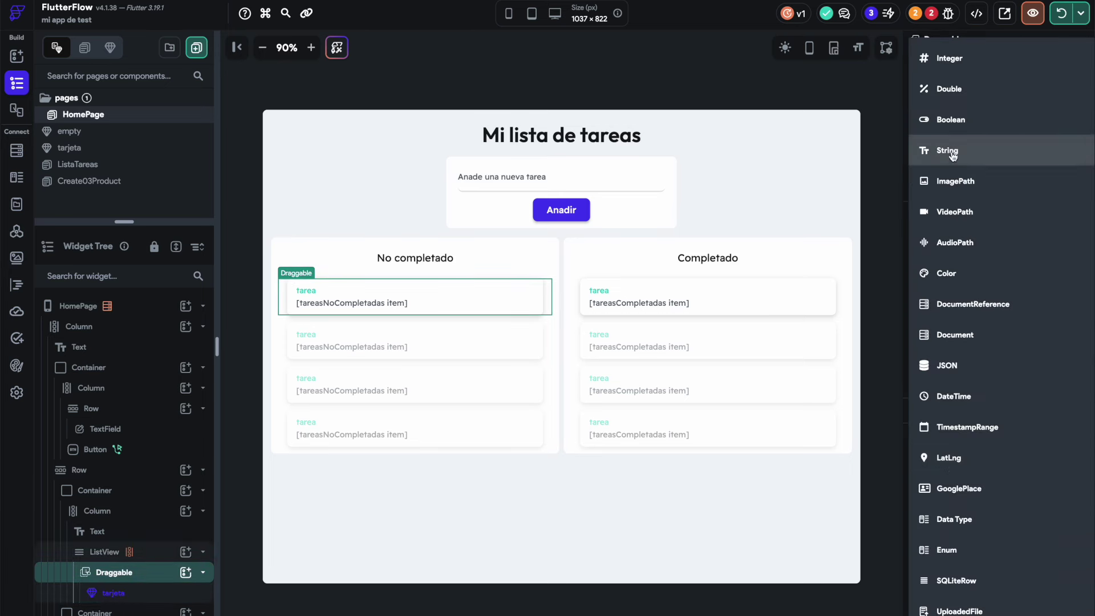
pyautogui.click(983, 336)
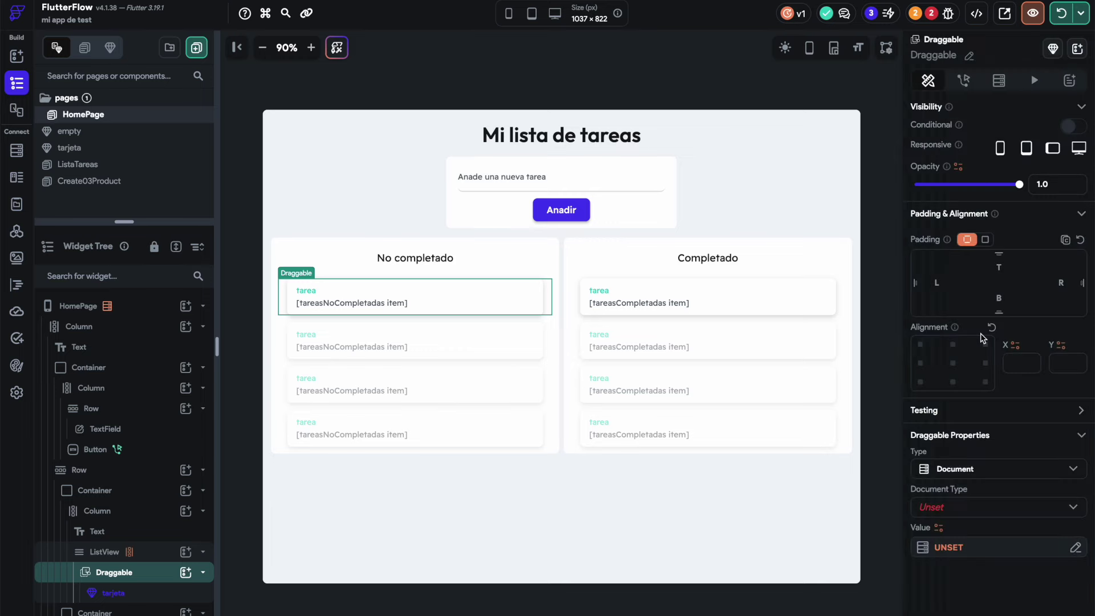
# - Set the Draggable's value to the tareasNoCompletadas item and its document type to tareas
pyautogui.click(947, 550)
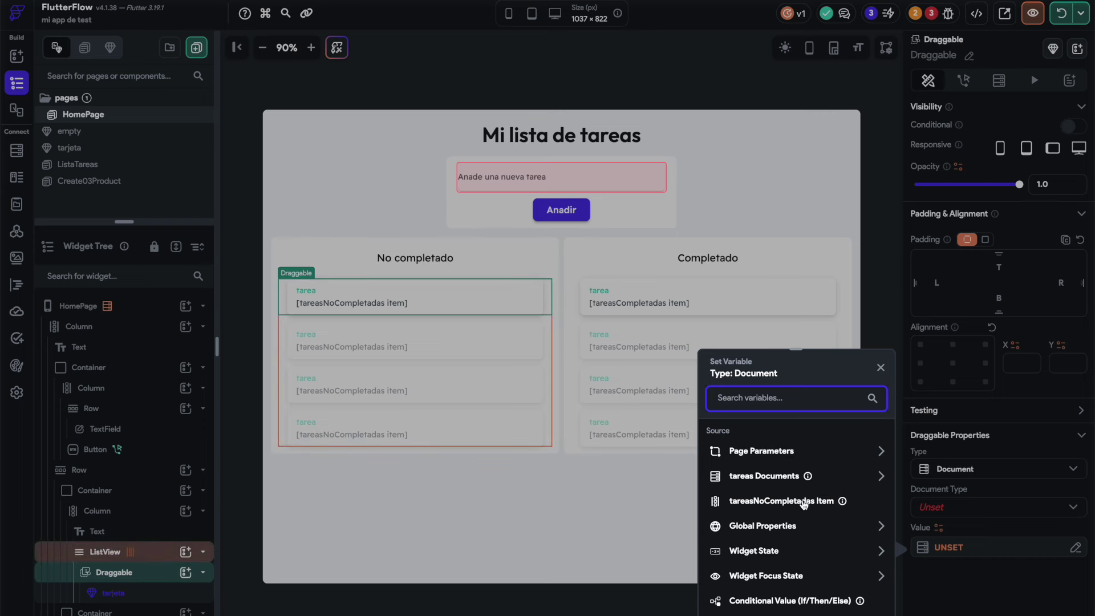
pyautogui.click(799, 502)
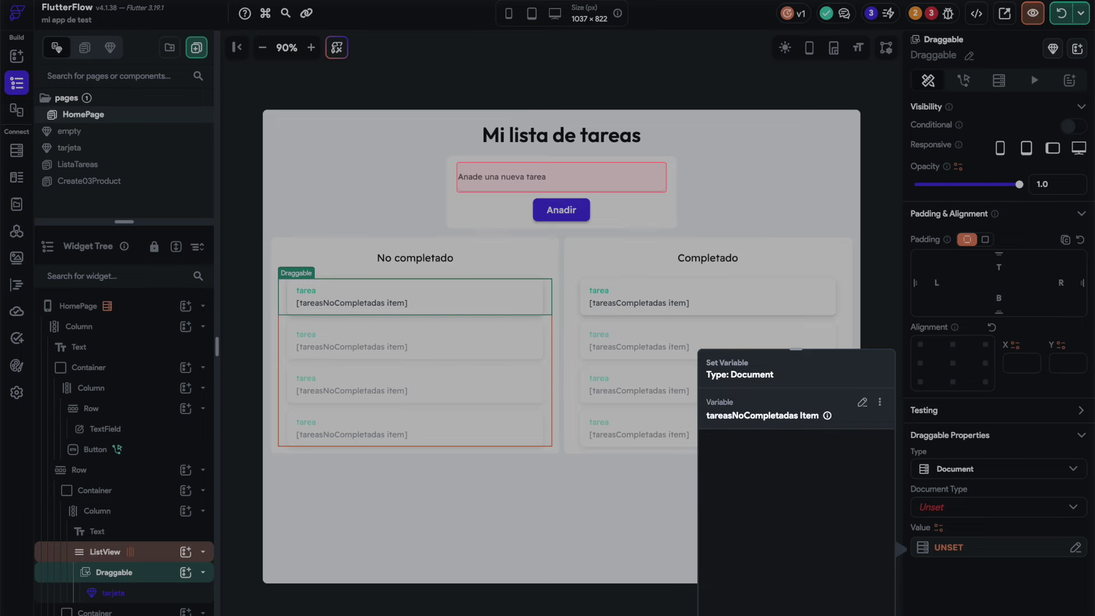
pyautogui.click(864, 599)
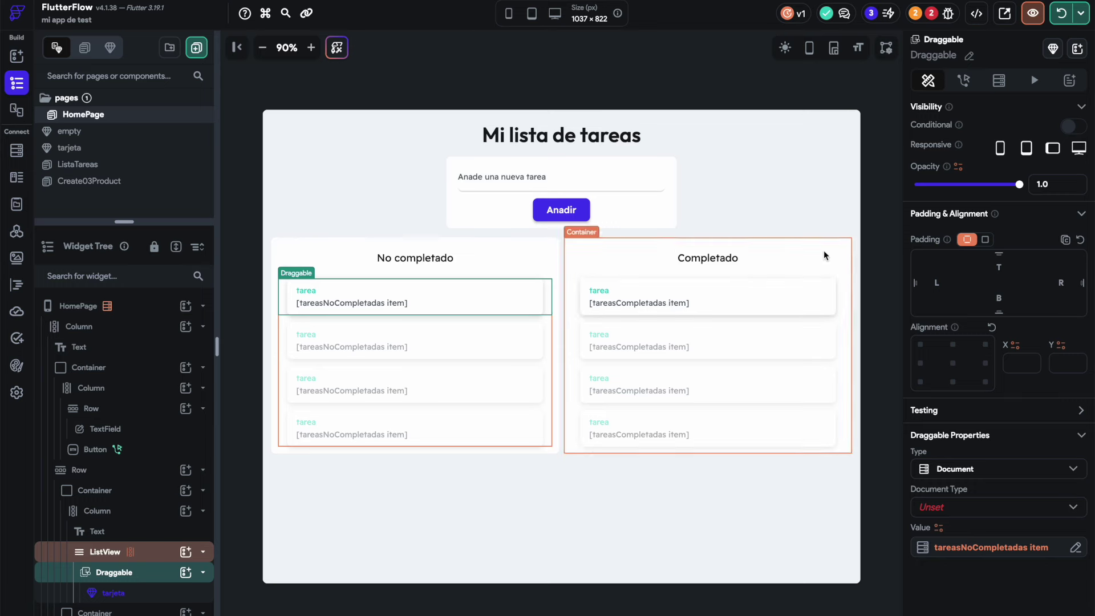
pyautogui.click(968, 513)
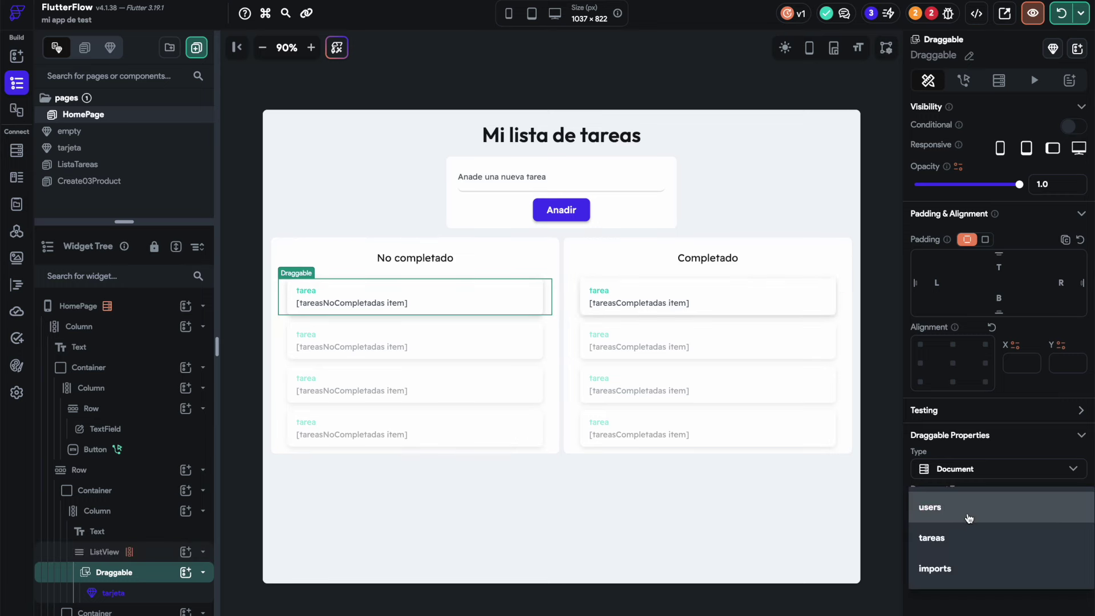
pyautogui.click(945, 539)
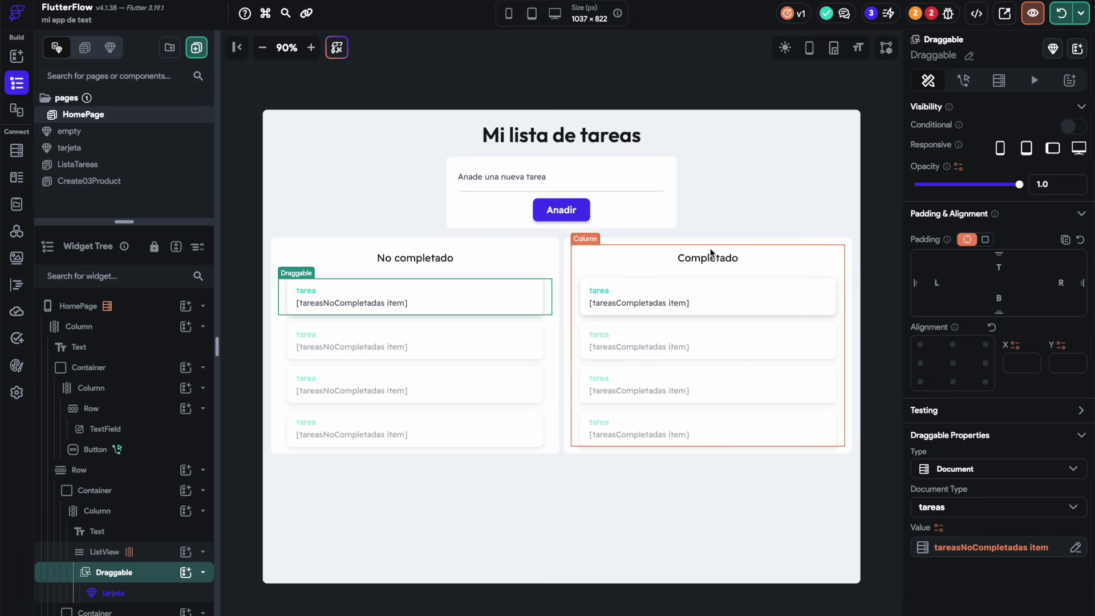
# - Set the type of the DragTarget in the Completado column to Document with document type tareas
pyautogui.click(735, 311)
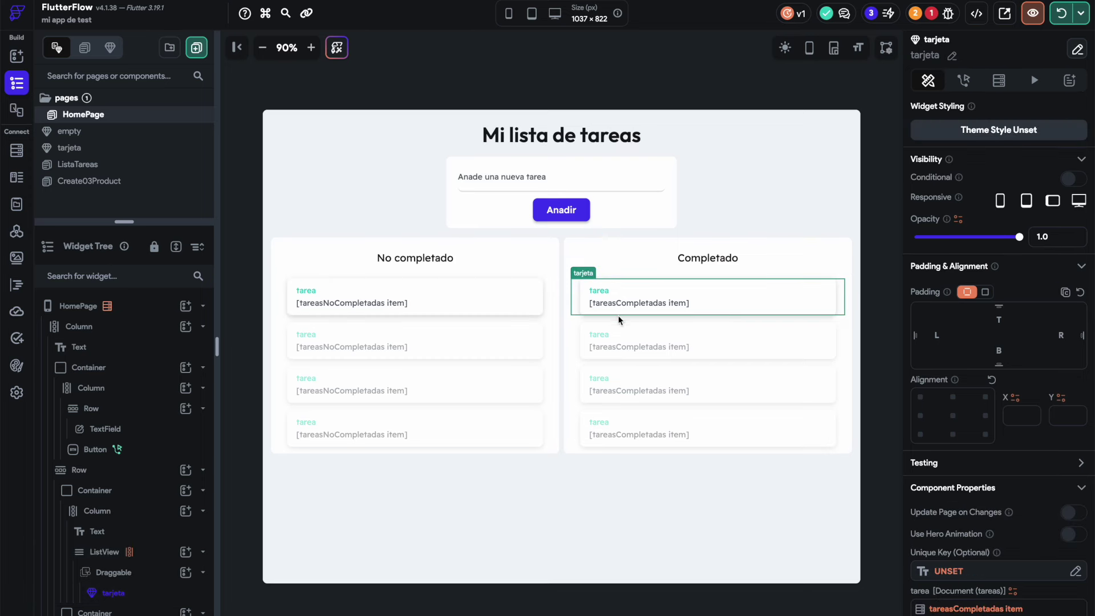
pyautogui.moveTo(583, 272)
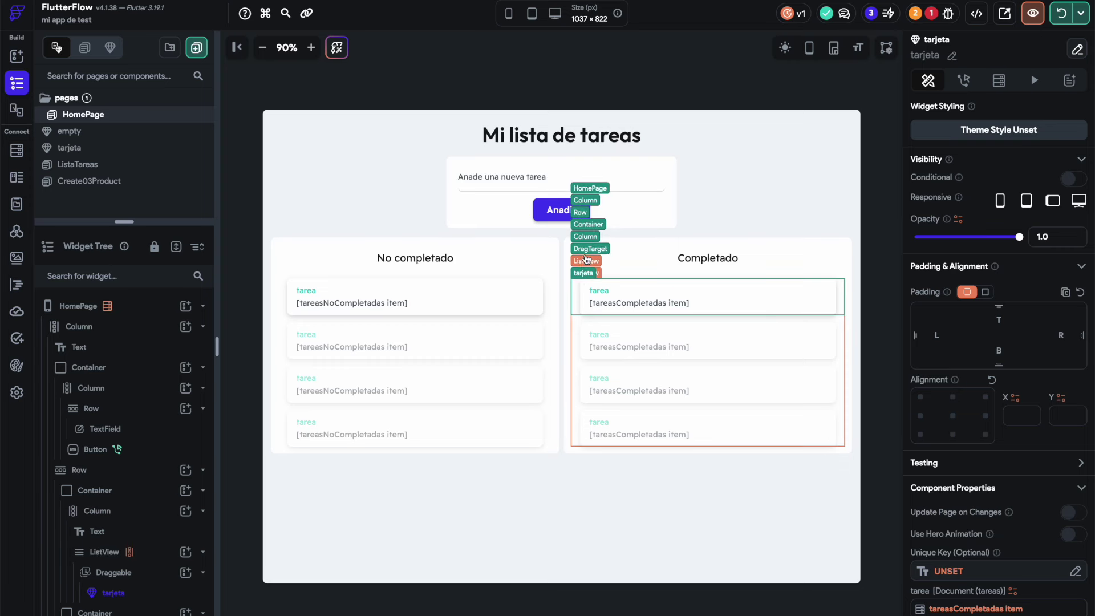
pyautogui.click(587, 249)
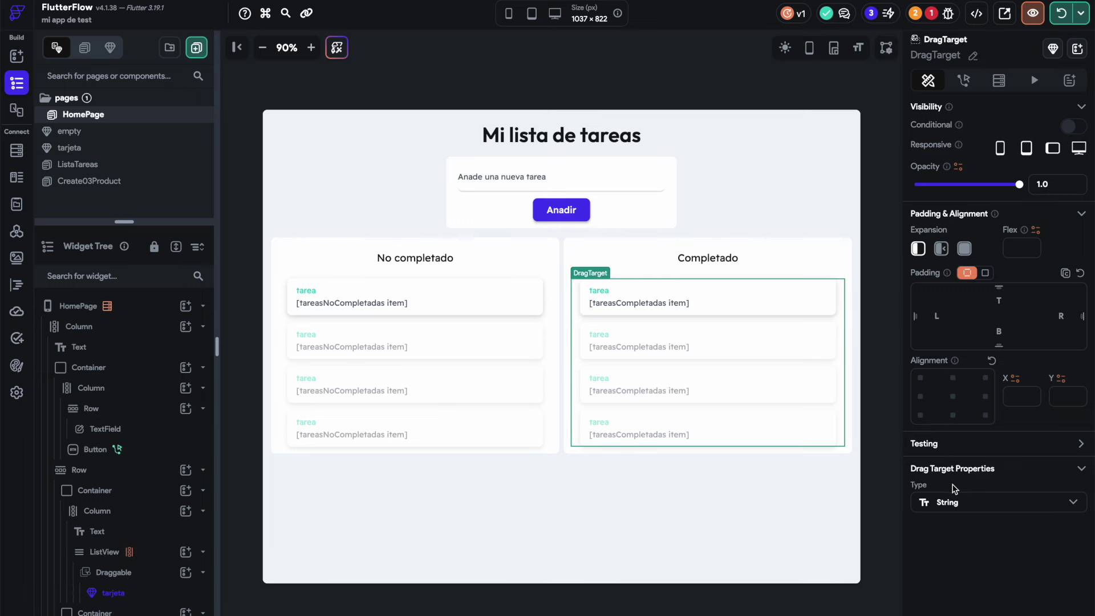
pyautogui.click(960, 506)
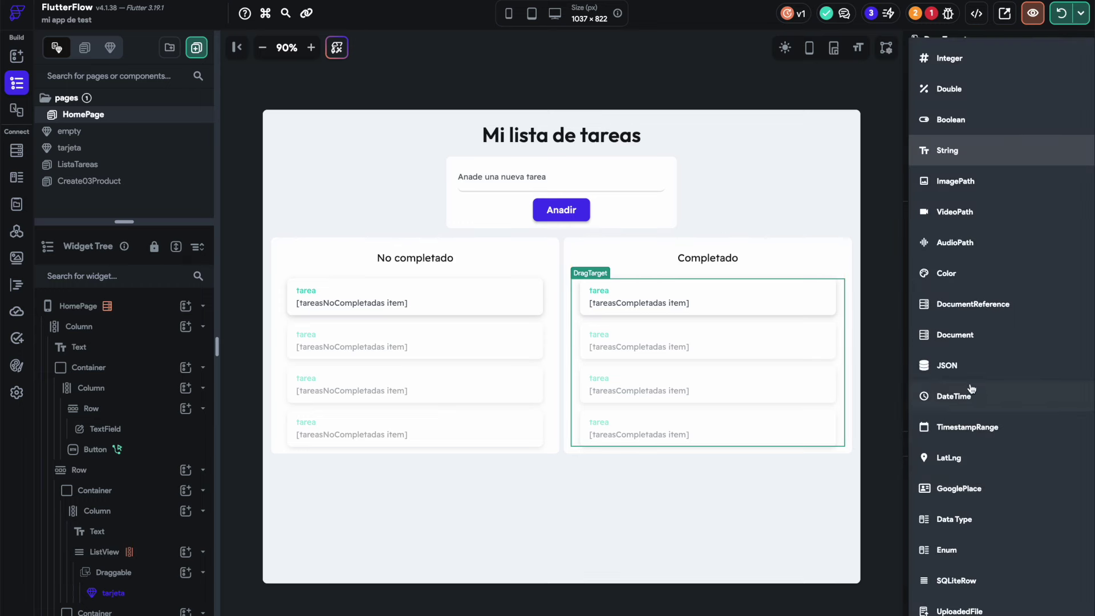
pyautogui.click(969, 340)
pyautogui.click(950, 541)
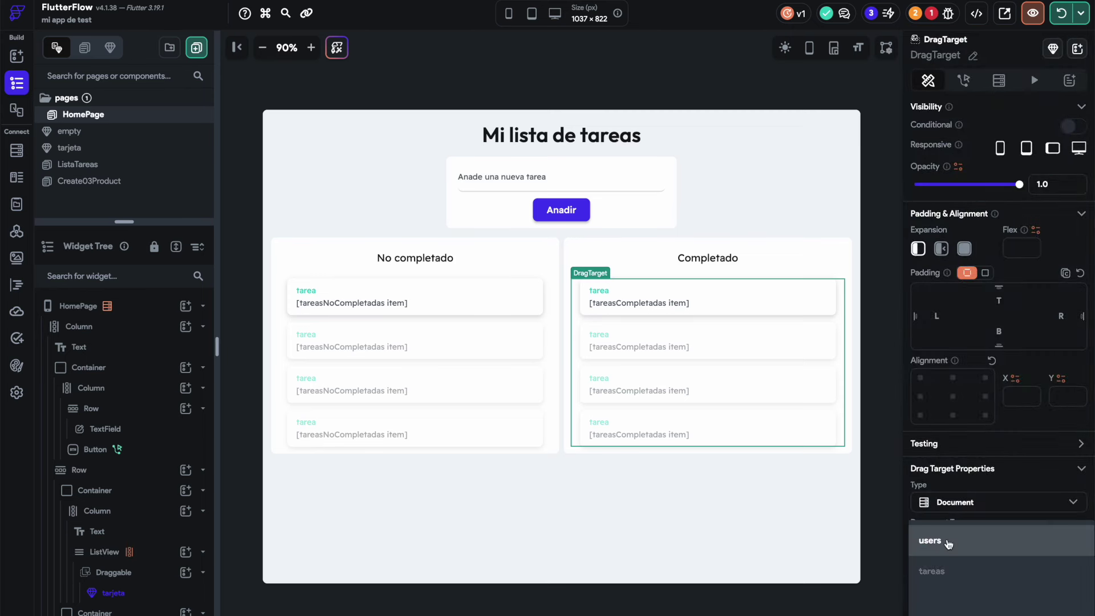
pyautogui.click(944, 577)
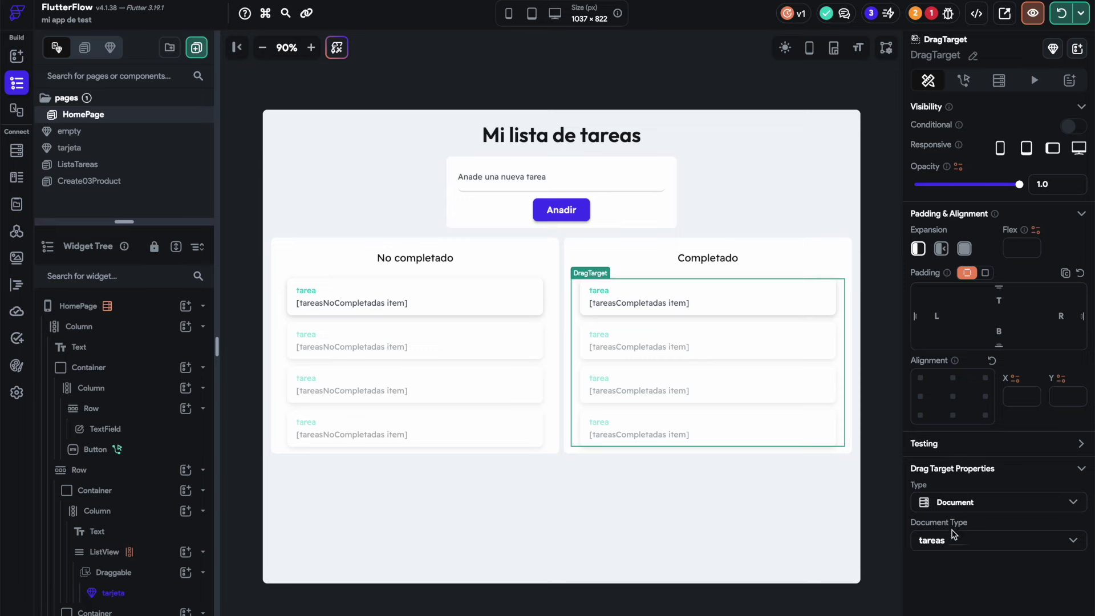
# - Select the Draggable in the No completado list again and review its type, document type and value
pyautogui.click(464, 313)
pyautogui.moveTo(297, 281)
pyautogui.click(291, 257)
pyautogui.click(297, 281)
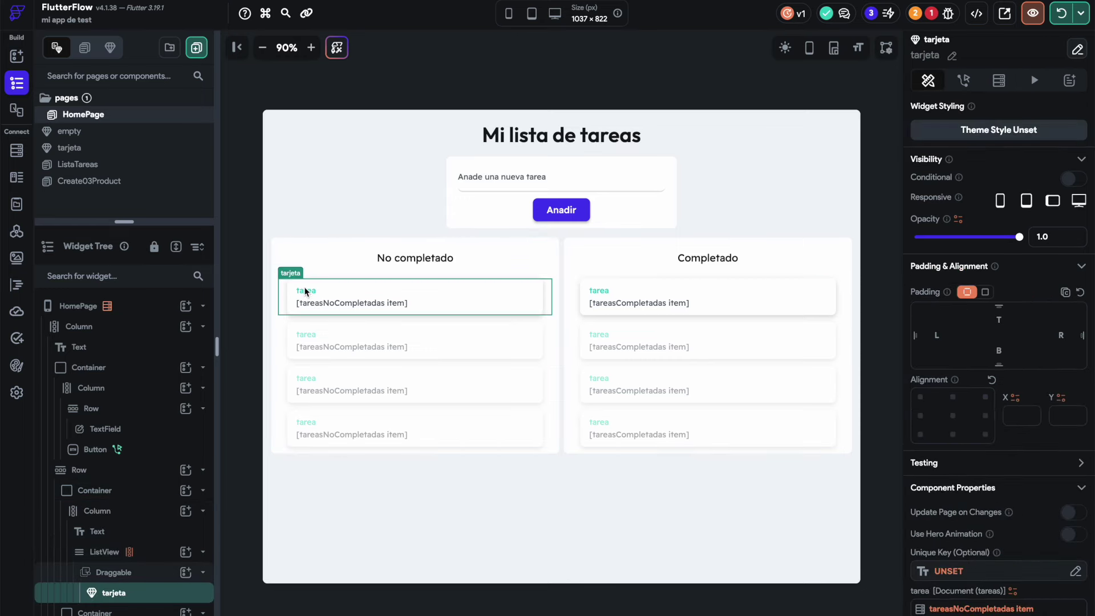
pyautogui.click(291, 263)
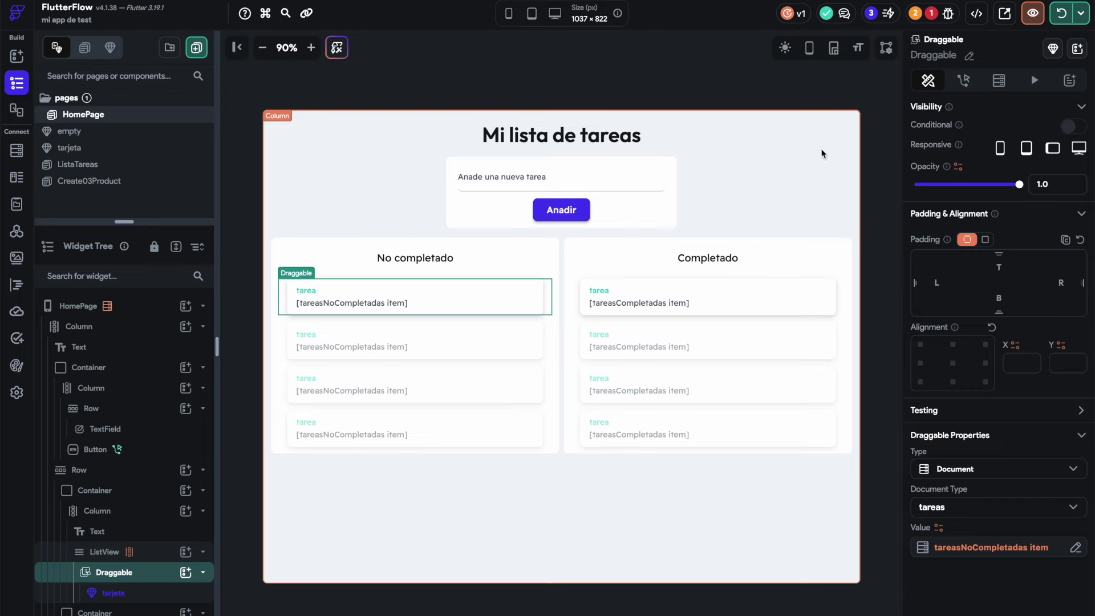
# - Open the custom function flagged in the project errors to have its code checked, and return to the HomePage layout
pyautogui.click(796, 98)
pyautogui.click(932, 16)
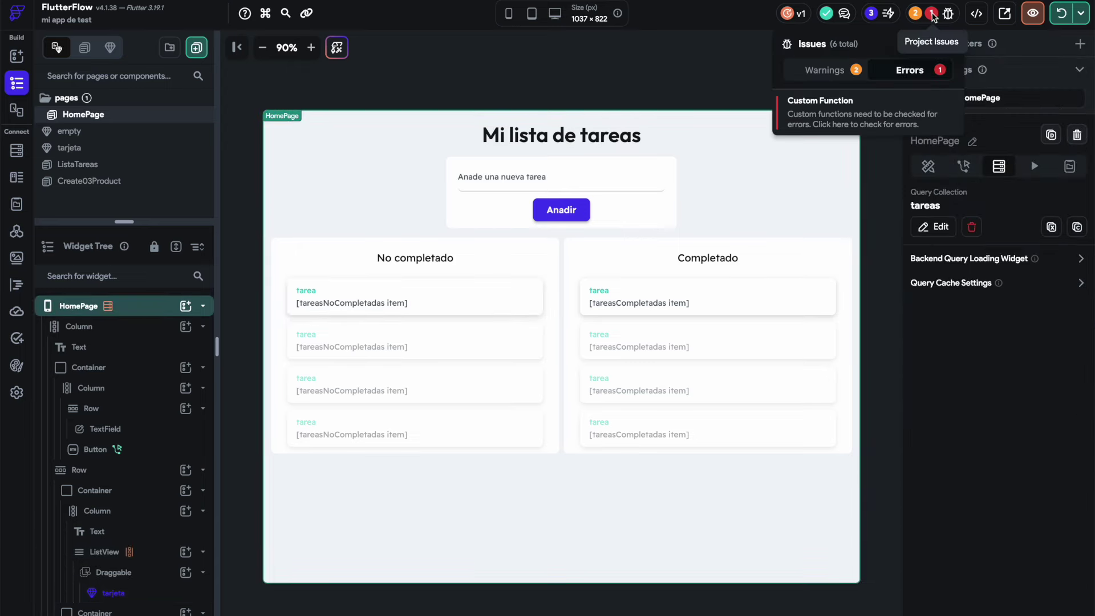
pyautogui.click(841, 124)
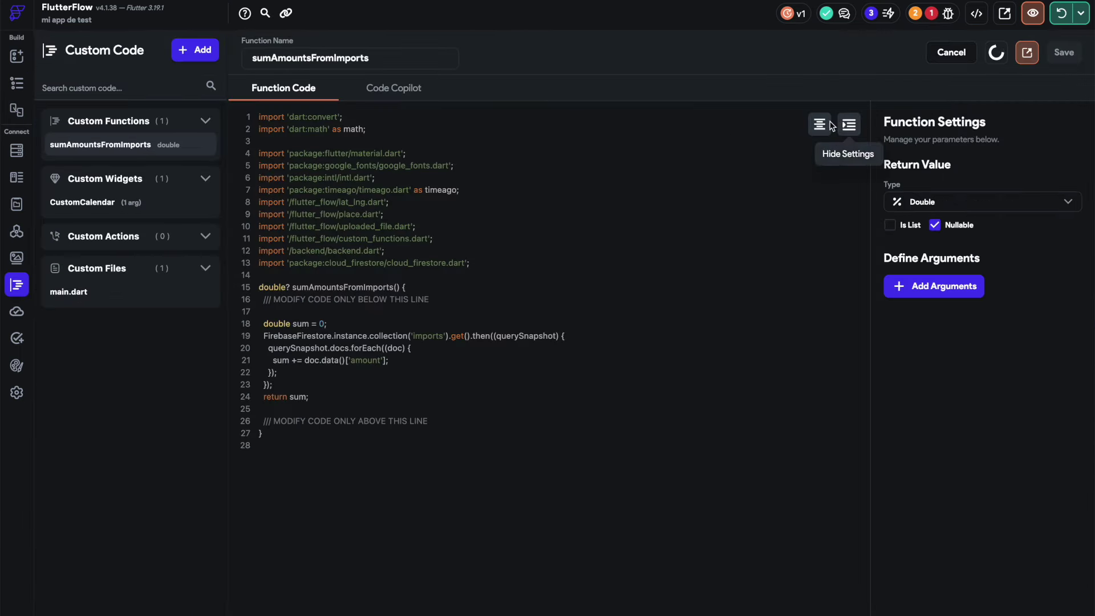
pyautogui.moveTo(188, 152)
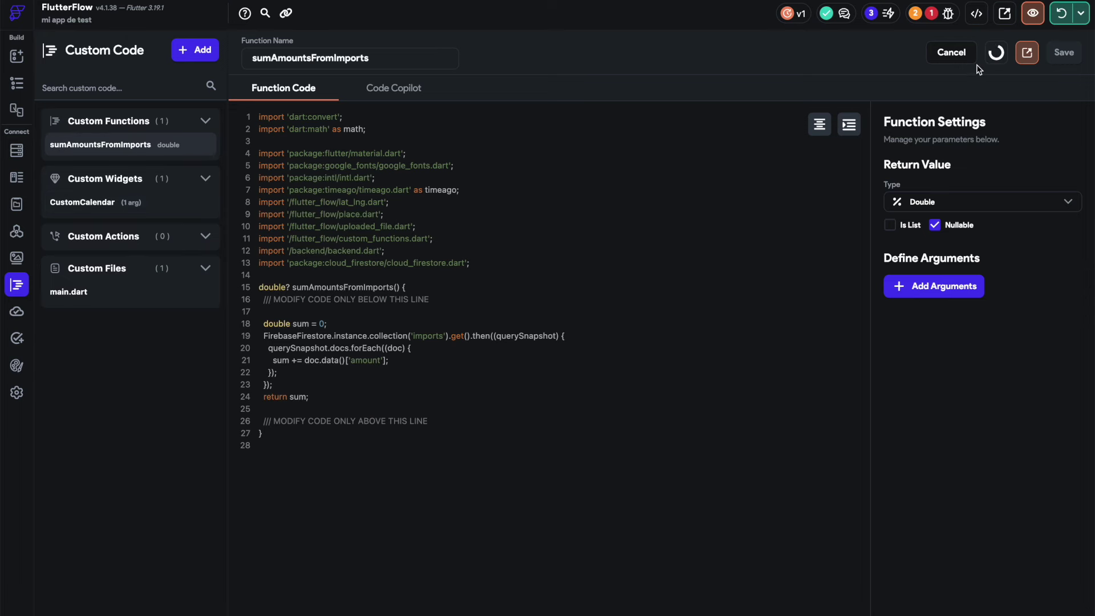
pyautogui.click(17, 82)
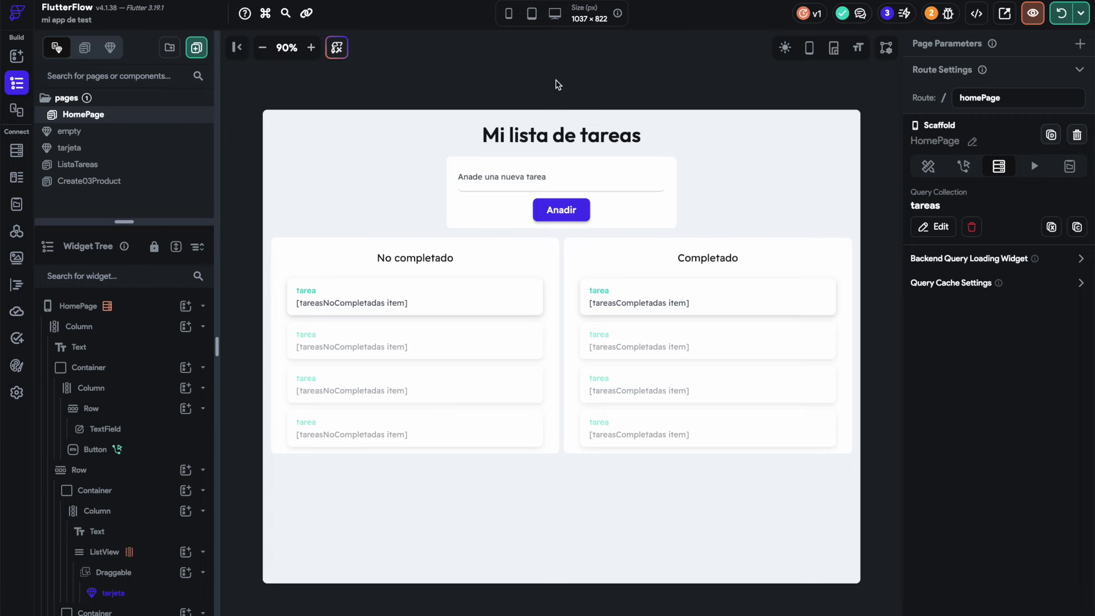
# - Reload the running app, test moving the task card from No completado onto Completado several times, and return to FlutterFlow
pyautogui.click(1060, 13)
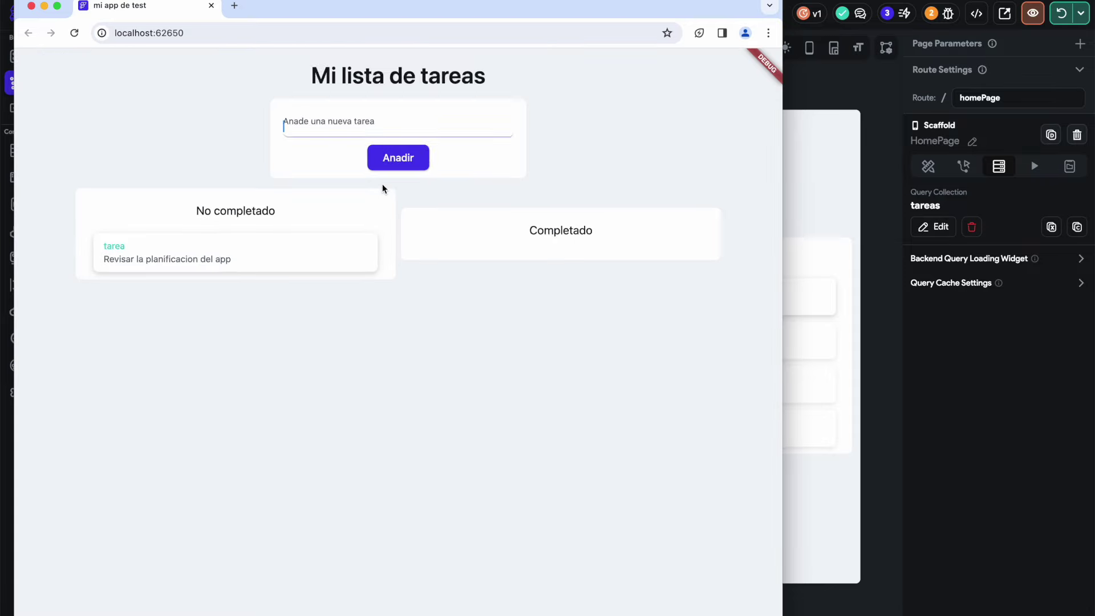
pyautogui.moveTo(257, 263); pyautogui.dragTo(590, 254)
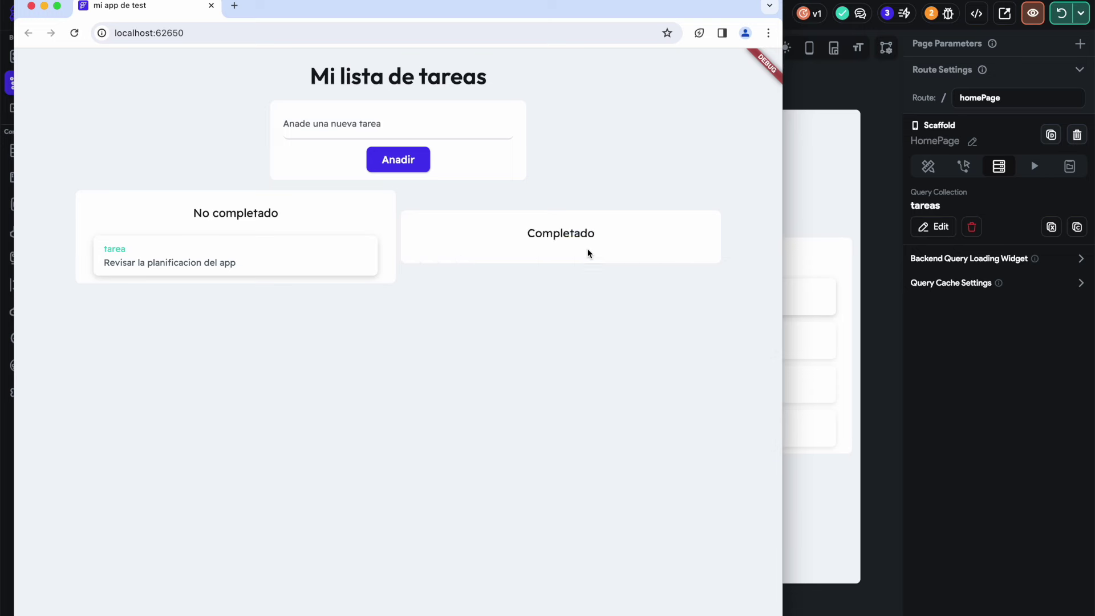
pyautogui.moveTo(337, 268); pyautogui.dragTo(706, 264)
pyautogui.click(369, 261)
pyautogui.moveTo(679, 263); pyautogui.dragTo(656, 264)
pyautogui.moveTo(316, 264); pyautogui.dragTo(414, 138)
pyautogui.moveTo(318, 260); pyautogui.dragTo(657, 273)
pyautogui.click(876, 319)
# - Open the action flow of the DragTarget in the Completado column at its On Drag Enter trigger
pyautogui.click(679, 324)
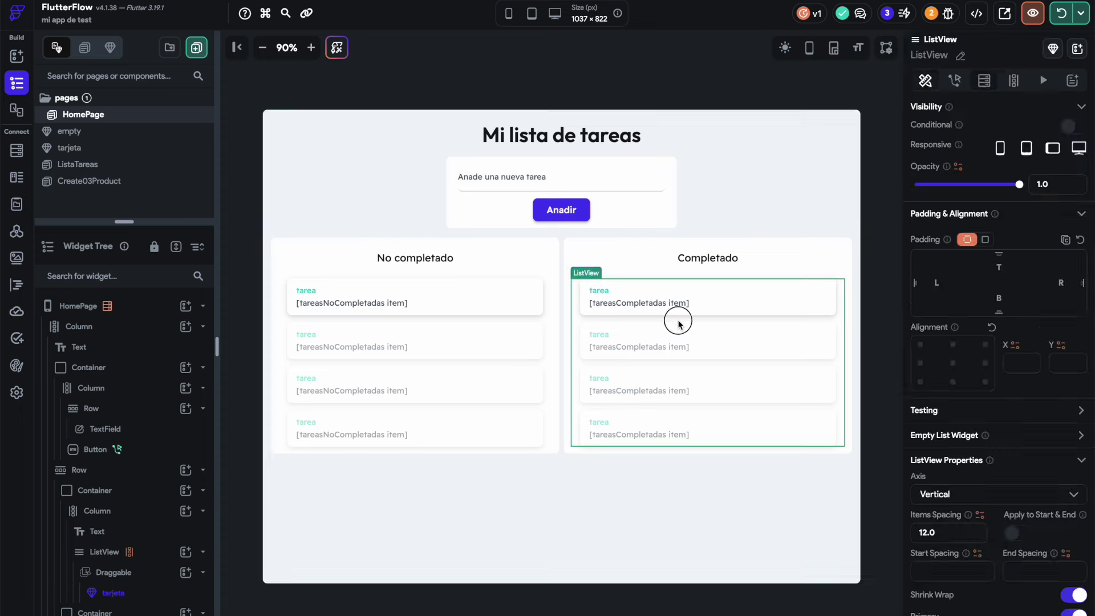
pyautogui.click(583, 265)
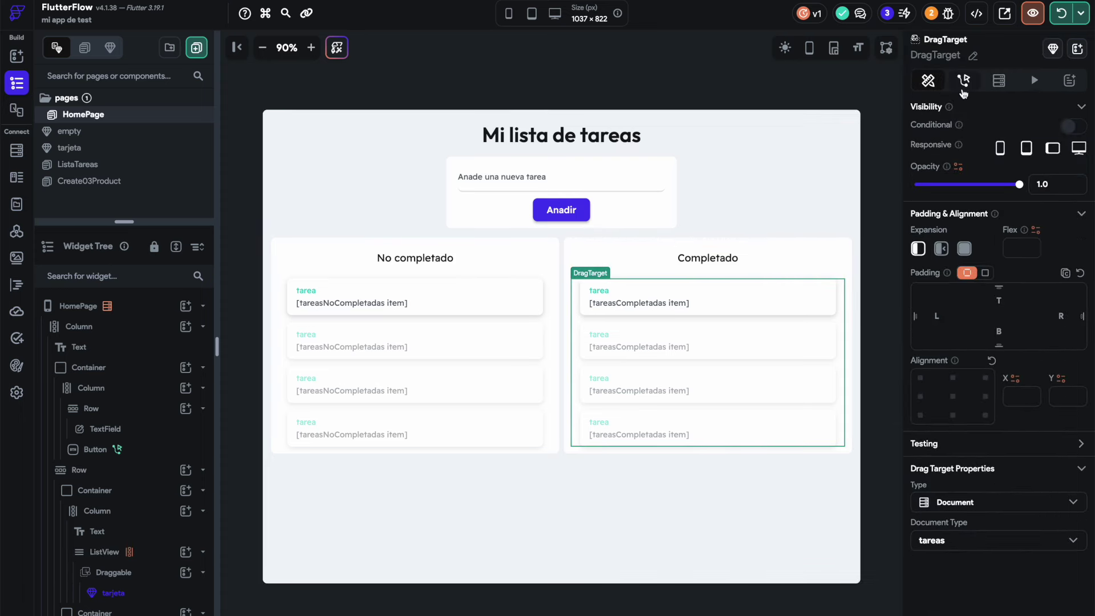
pyautogui.click(963, 80)
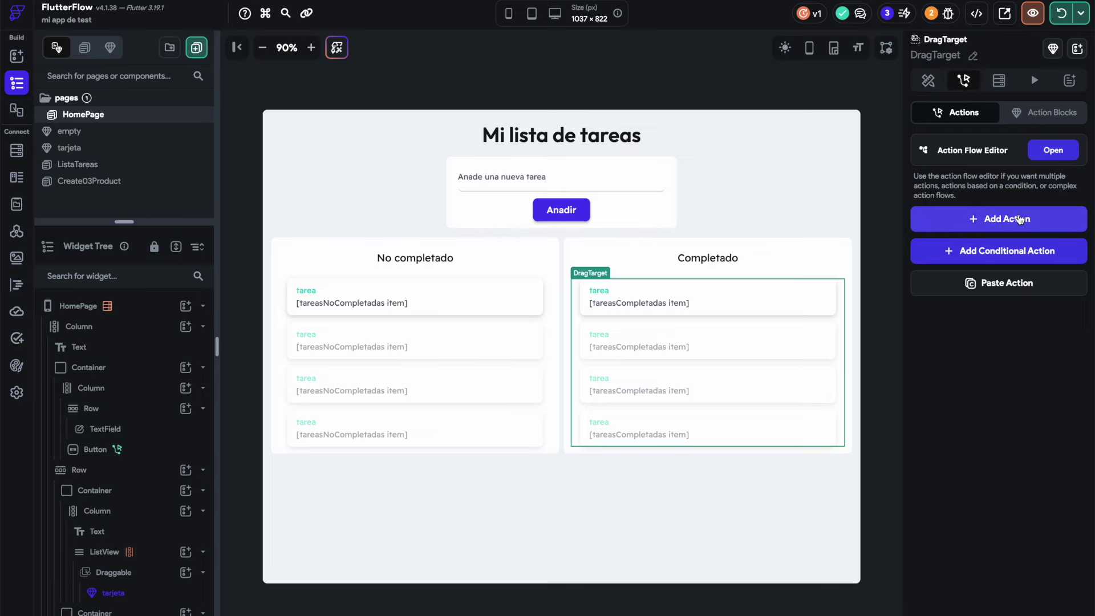
pyautogui.click(1053, 151)
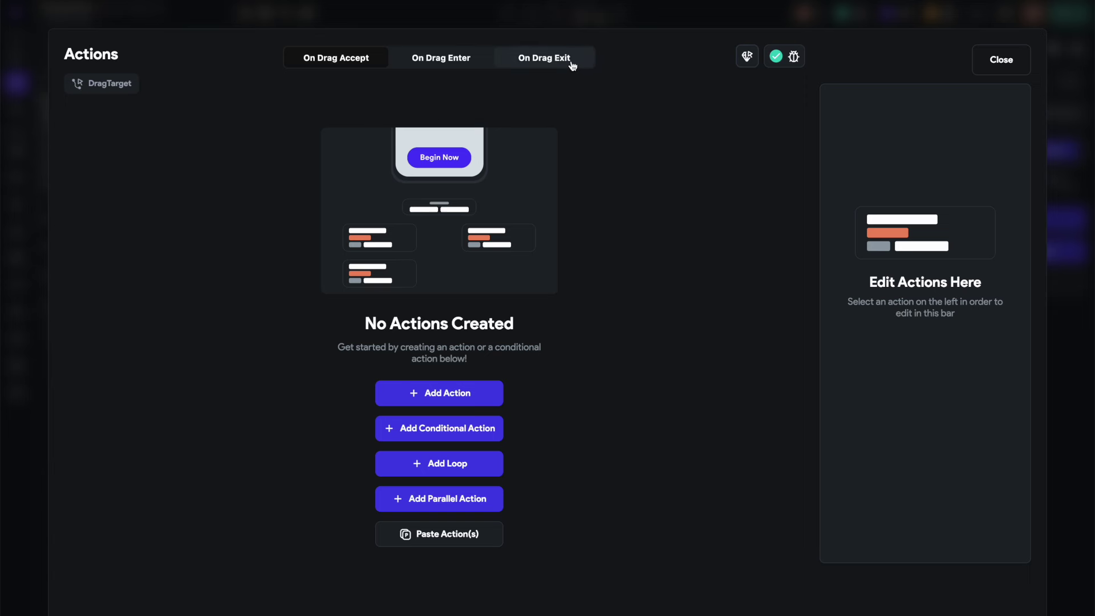
pyautogui.click(442, 64)
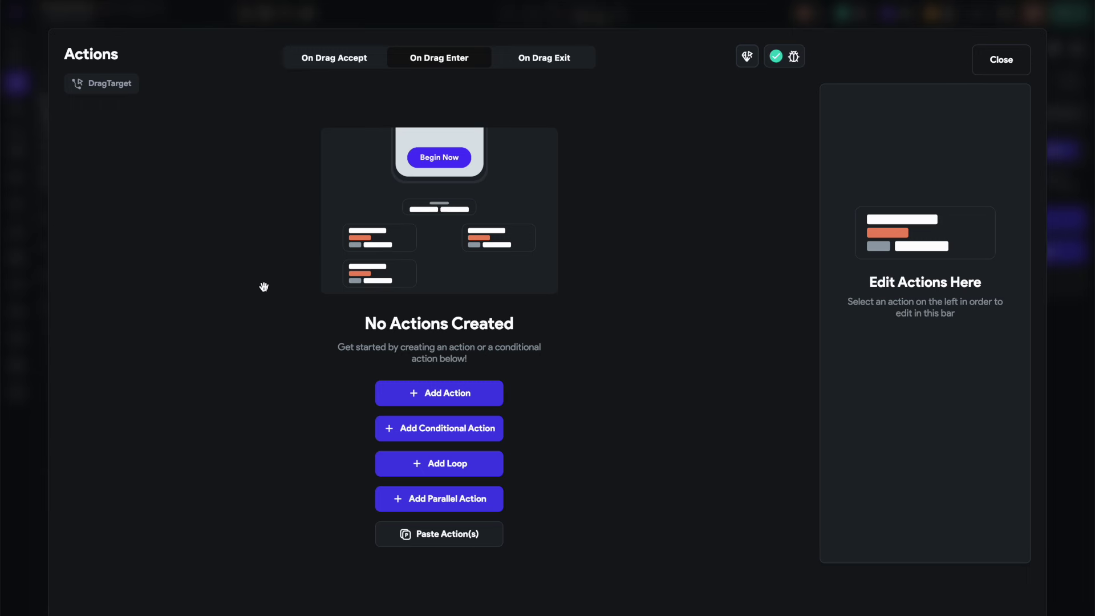
# - Add a Firestore Update Document action to the DragTarget's On Drag Enter trigger
pyautogui.click(450, 402)
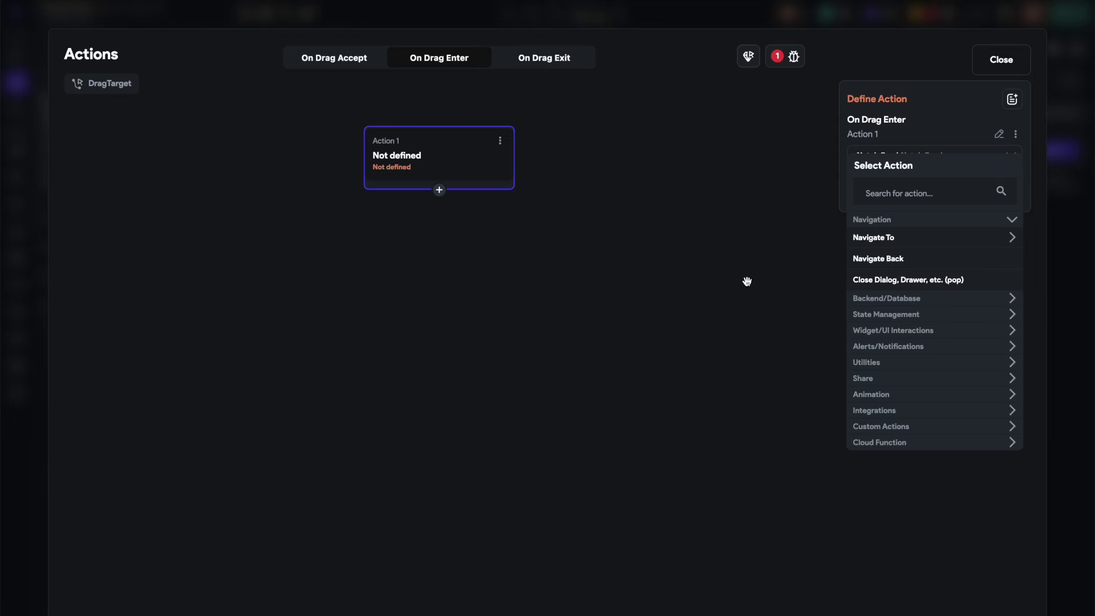
pyautogui.click(893, 195)
pyautogui.click(896, 302)
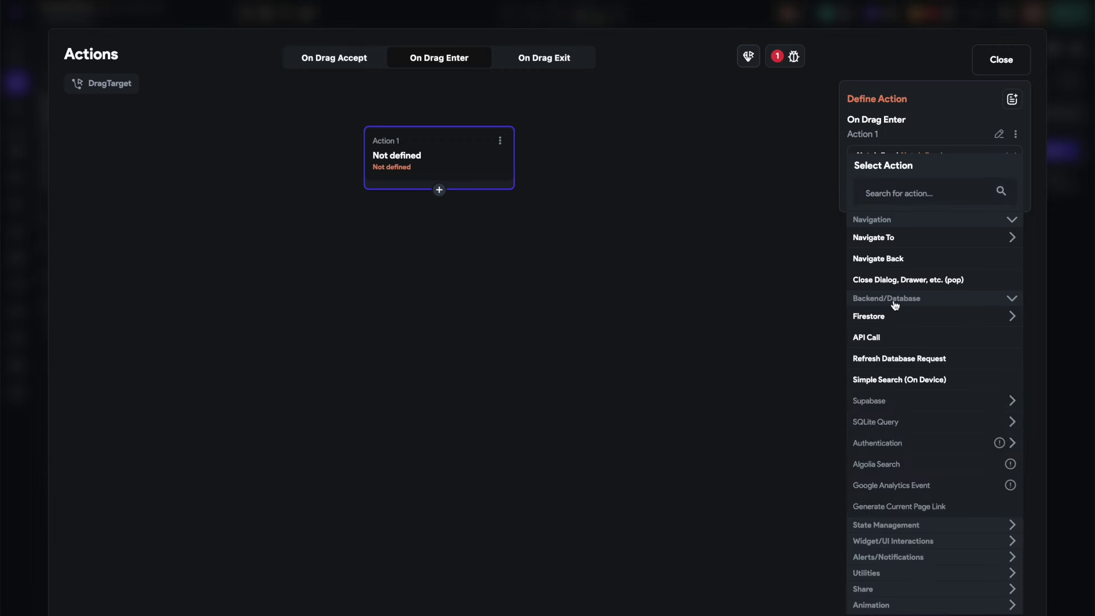
pyautogui.click(889, 315)
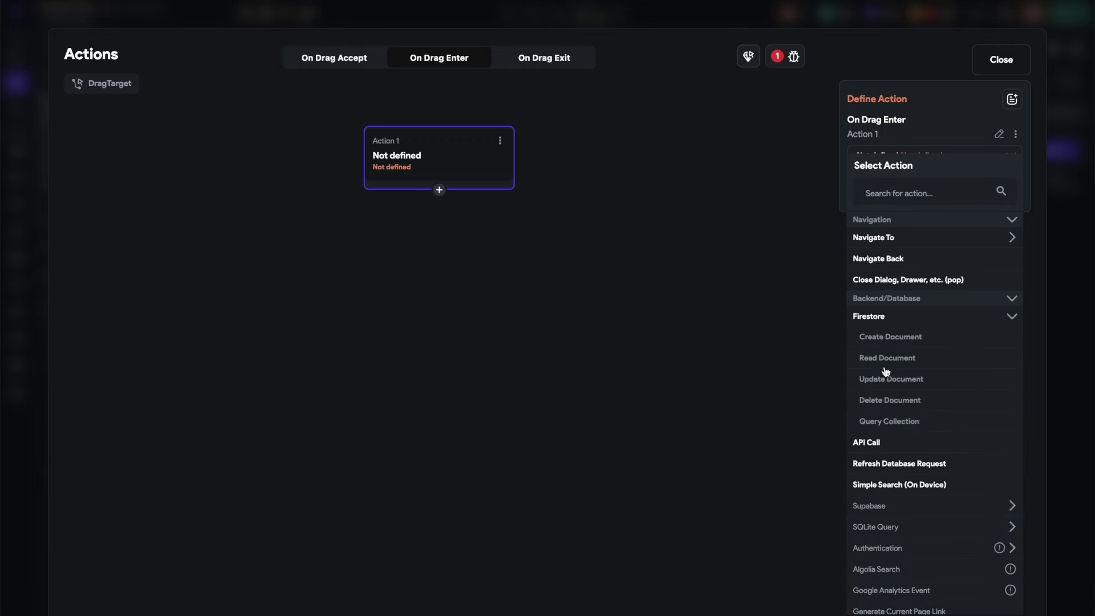
pyautogui.click(883, 385)
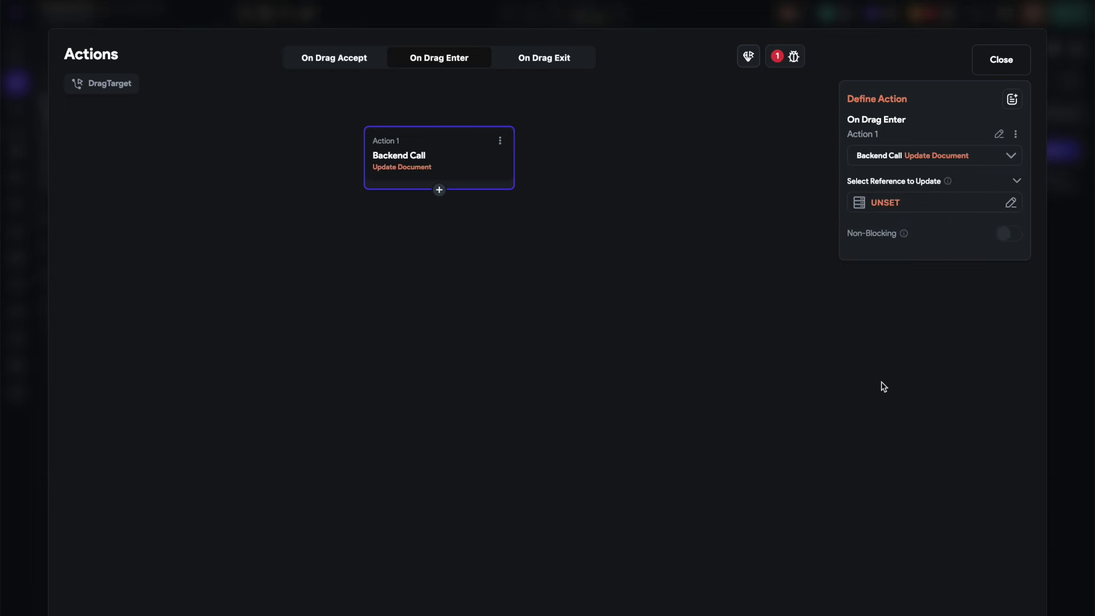
# - Set the update action's document reference to the Reference property of the DragTarget's dragged tareas data
pyautogui.click(883, 208)
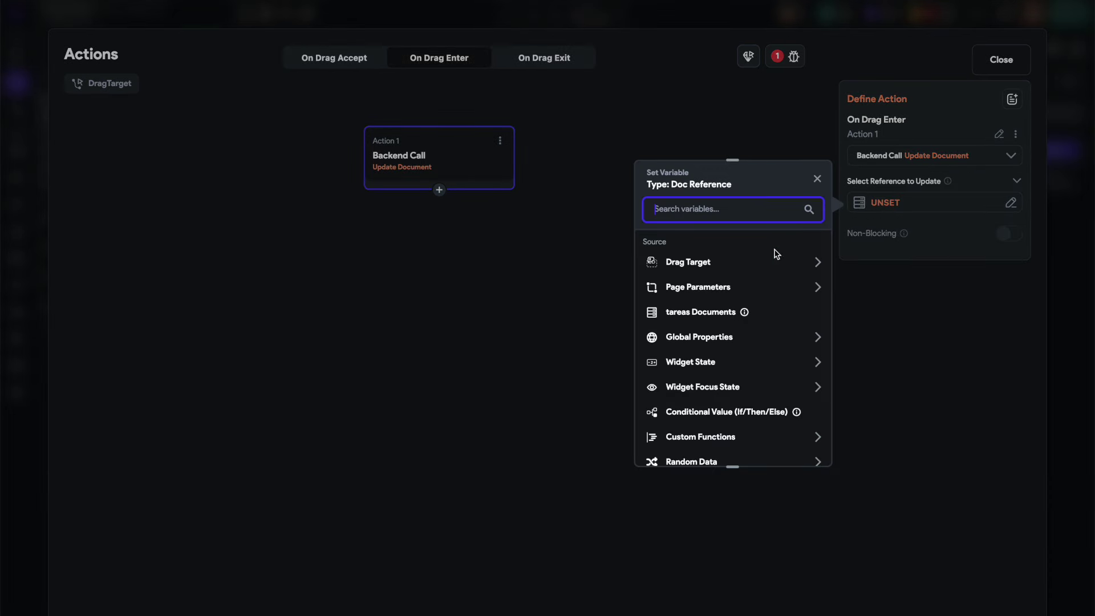
pyautogui.click(689, 263)
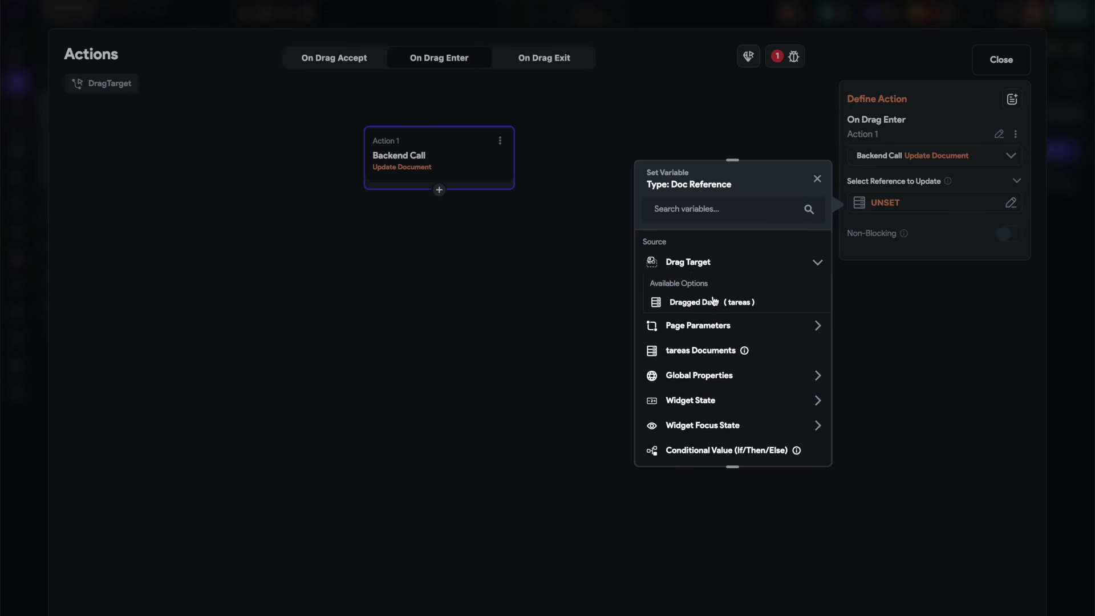
pyautogui.click(742, 305)
pyautogui.click(687, 283)
pyautogui.click(697, 290)
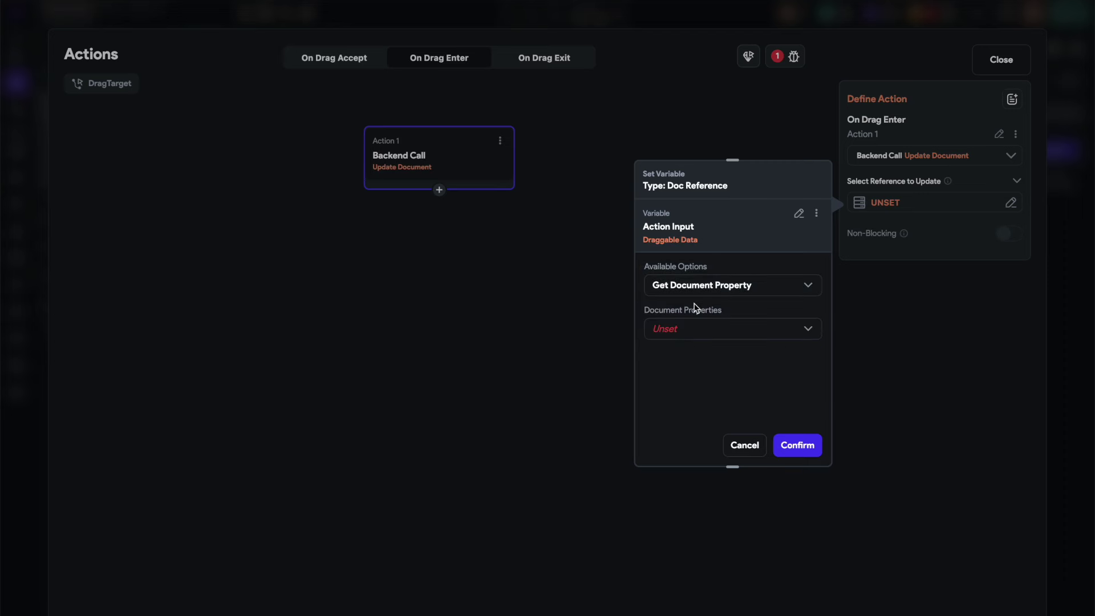
pyautogui.click(688, 330)
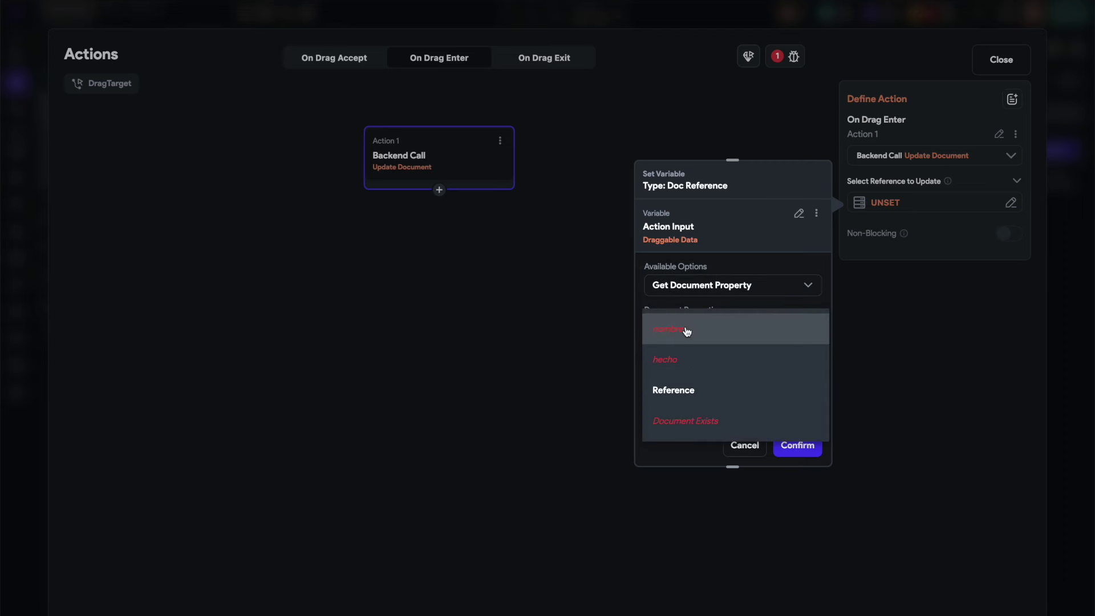
pyautogui.click(674, 393)
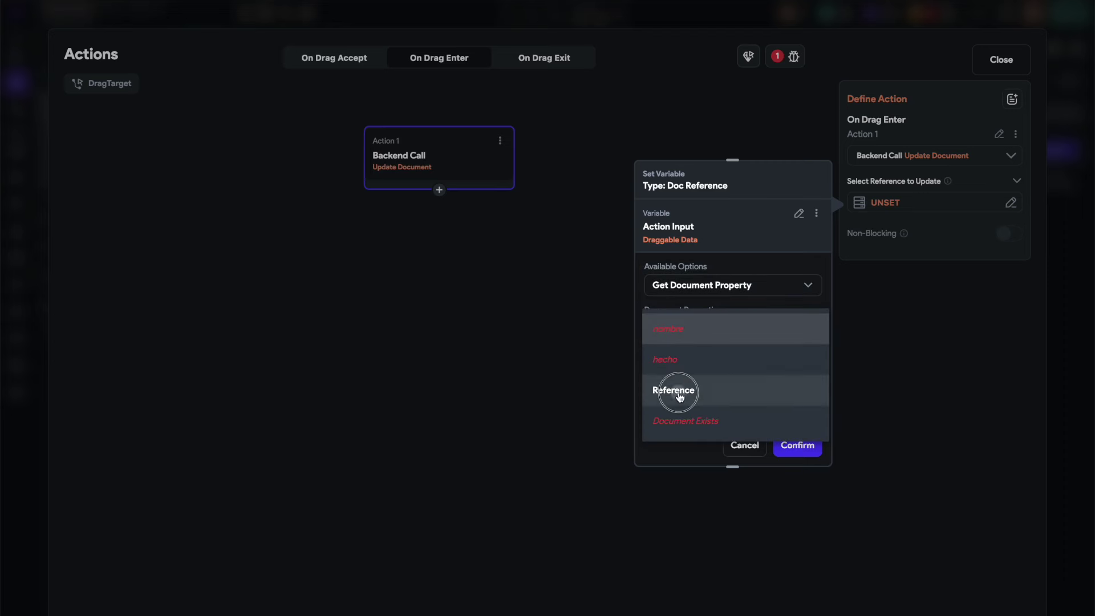
pyautogui.click(797, 445)
# - Add hecho as the field to update with a specific value, and close the DragTarget's action flow
pyautogui.click(904, 244)
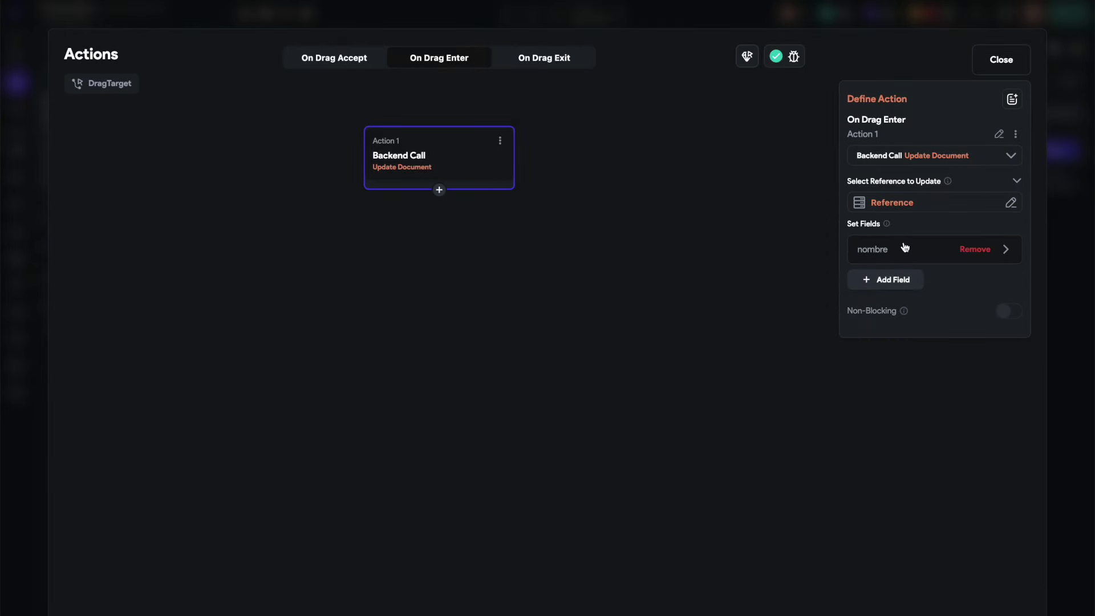
pyautogui.click(886, 256)
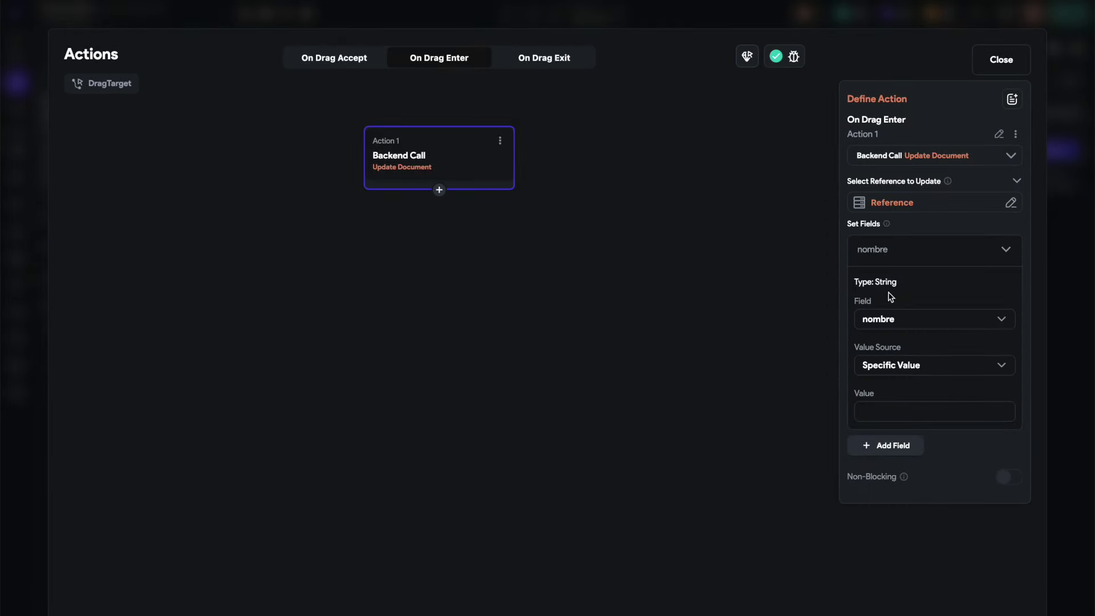
pyautogui.click(892, 329)
pyautogui.click(893, 350)
pyautogui.click(883, 410)
pyautogui.click(889, 381)
pyautogui.click(1002, 61)
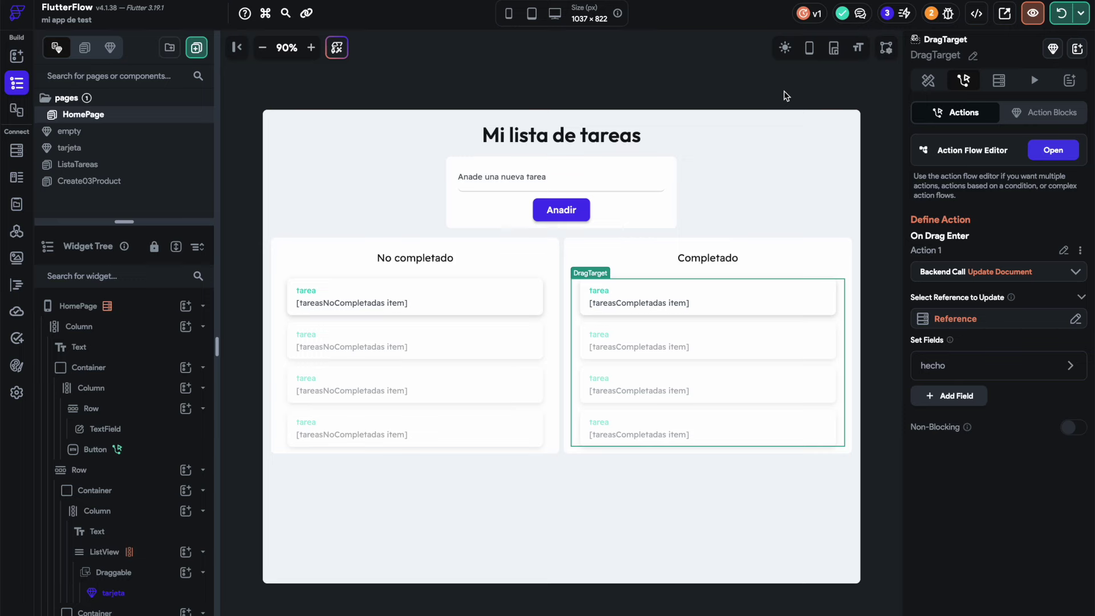
# - Reload the running app and test moving the "Revisar la planificacion del app" card onto Completado, reloading again between attempts
pyautogui.click(1061, 13)
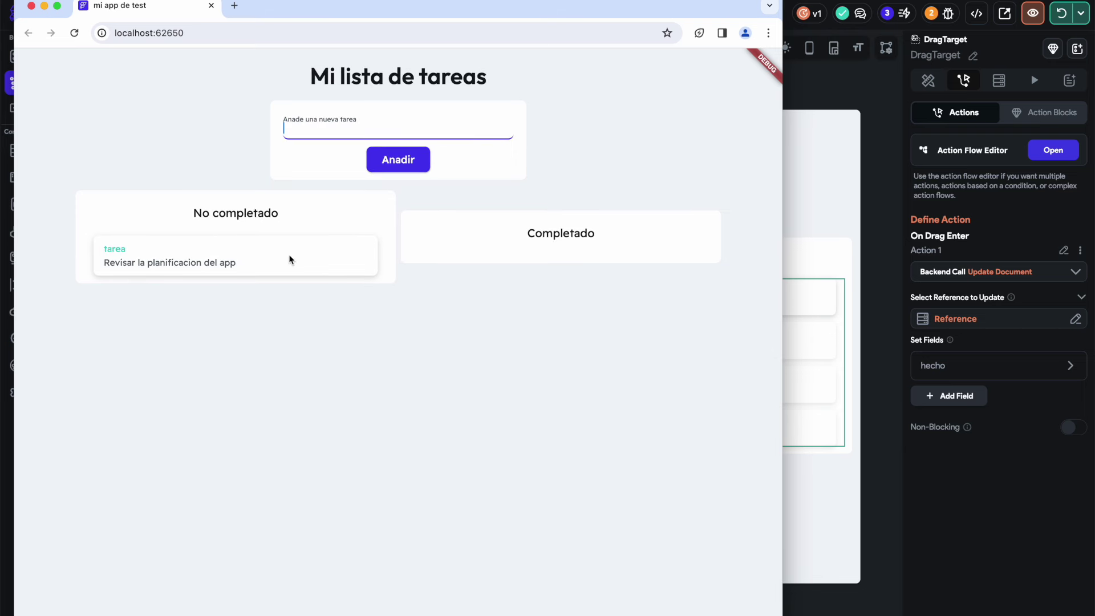
pyautogui.moveTo(243, 258); pyautogui.dragTo(603, 265)
pyautogui.moveTo(344, 262); pyautogui.dragTo(706, 249)
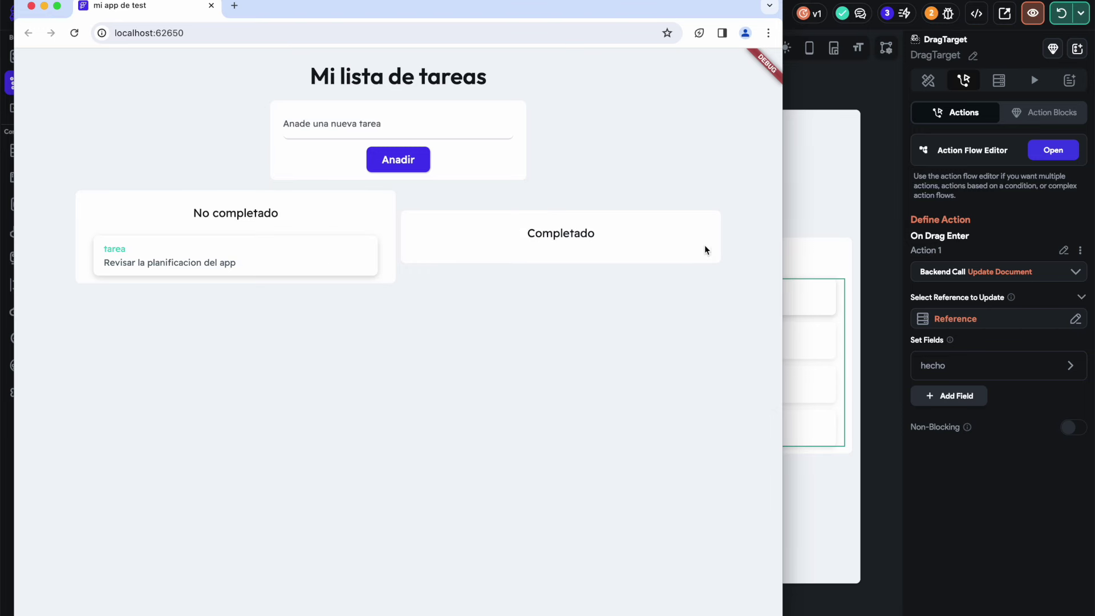
pyautogui.moveTo(323, 258); pyautogui.dragTo(650, 257)
pyautogui.click(1062, 13)
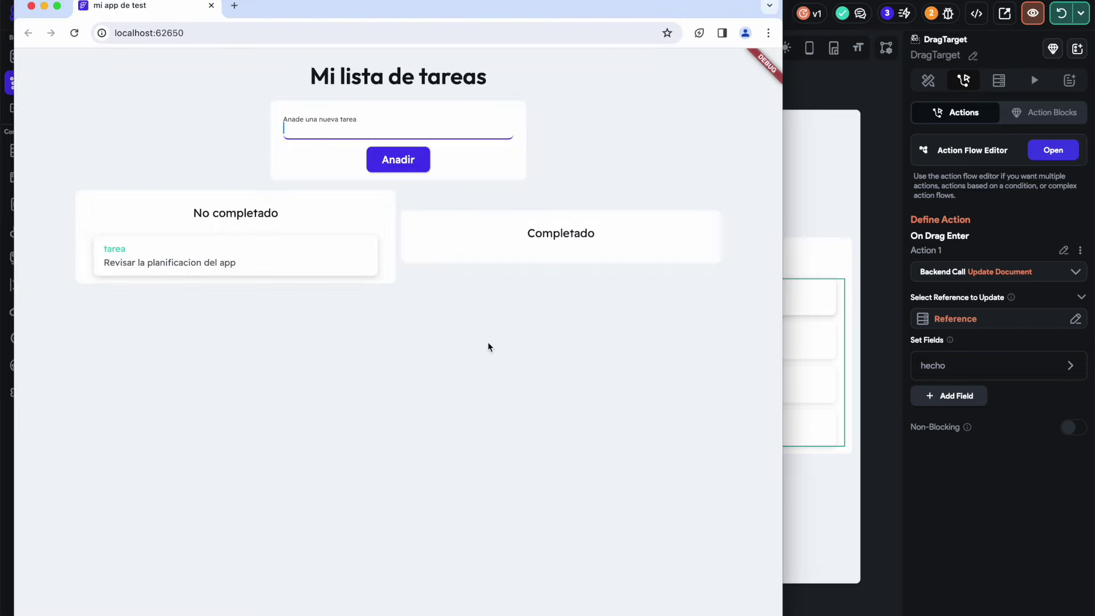
pyautogui.moveTo(306, 272); pyautogui.dragTo(665, 257)
# - Inspect the running app's browser console, clear it, retry moving the task card onto Completado, and return to FlutterFlow
pyautogui.rightClick(482, 317)
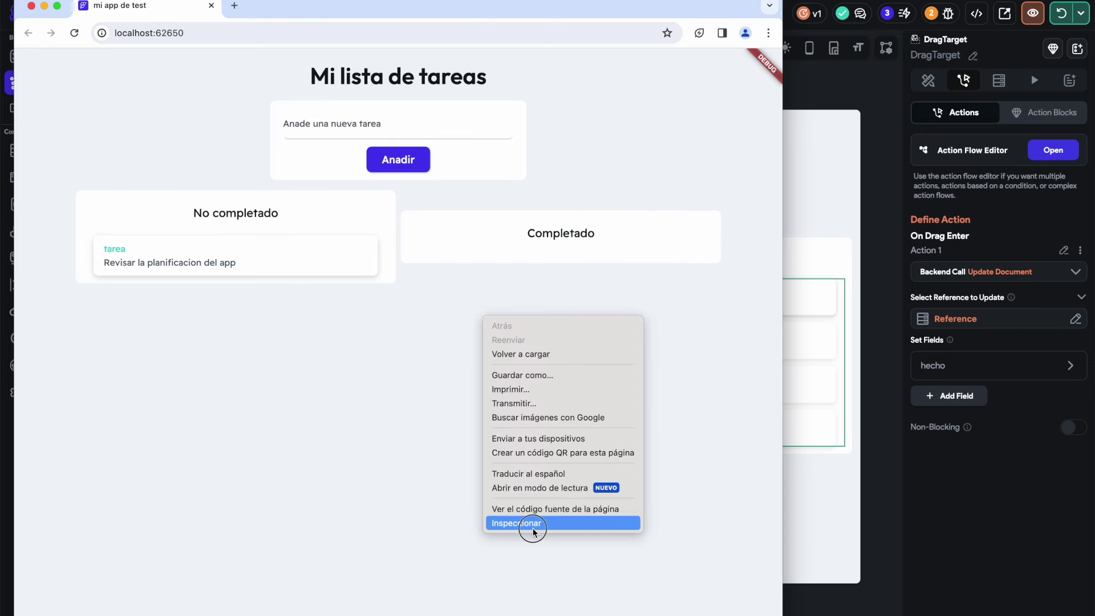
pyautogui.click(516, 523)
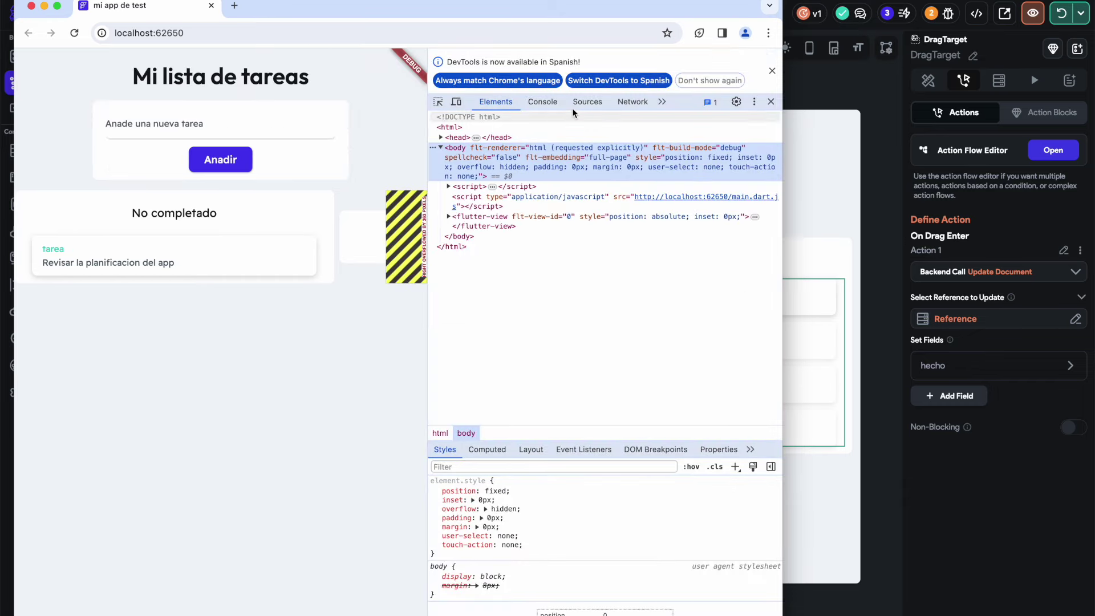
pyautogui.click(542, 101)
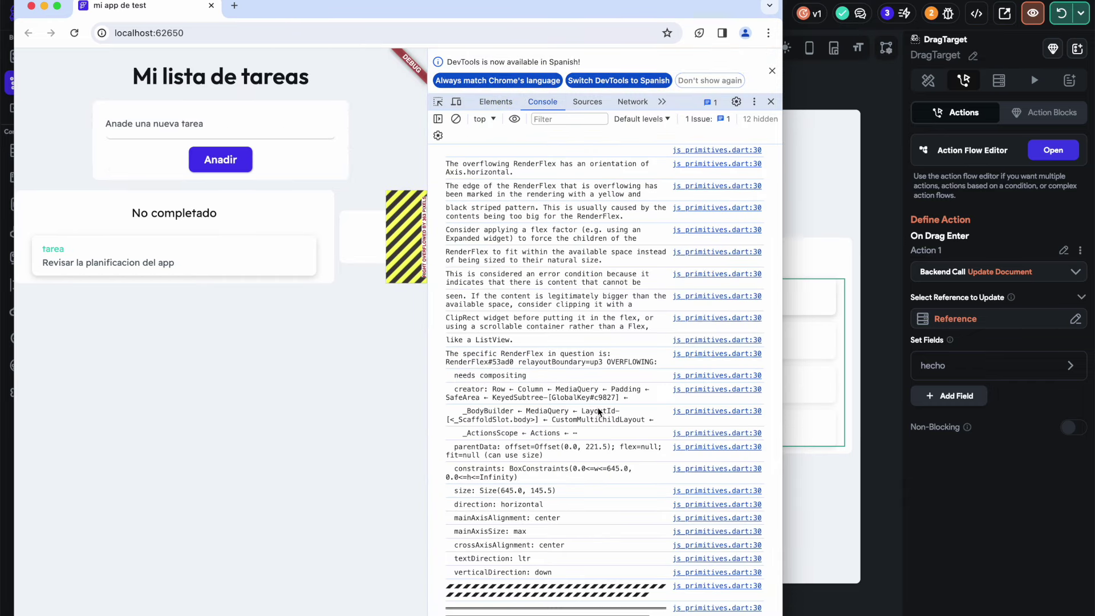
pyautogui.moveTo(427, 274); pyautogui.dragTo(621, 199)
pyautogui.click(650, 160)
pyautogui.moveTo(220, 265); pyautogui.dragTo(513, 262)
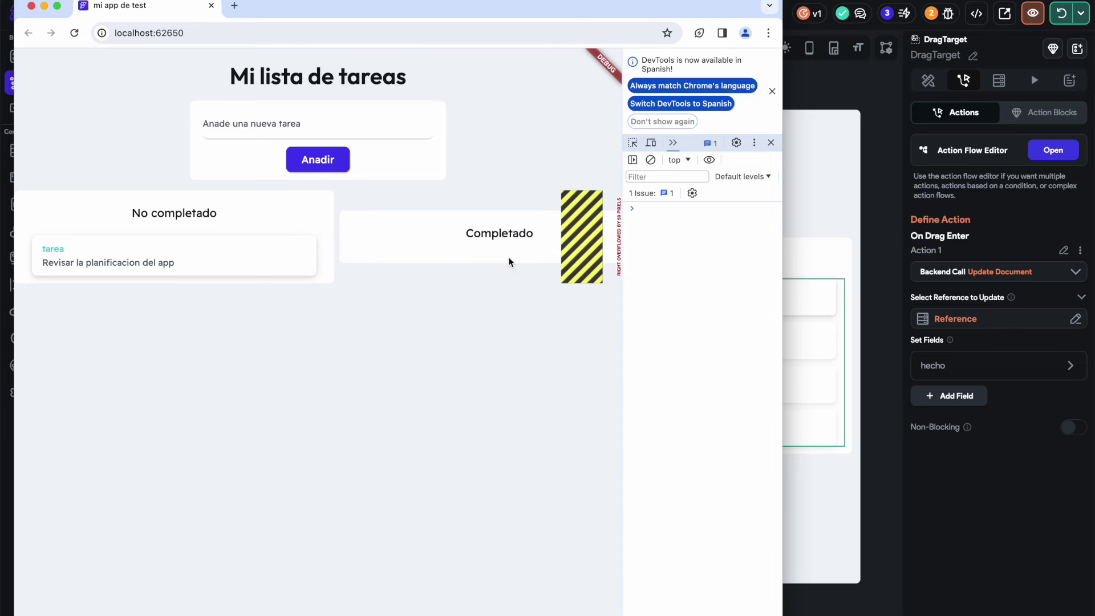
pyautogui.moveTo(274, 254); pyautogui.dragTo(580, 251)
pyautogui.click(847, 195)
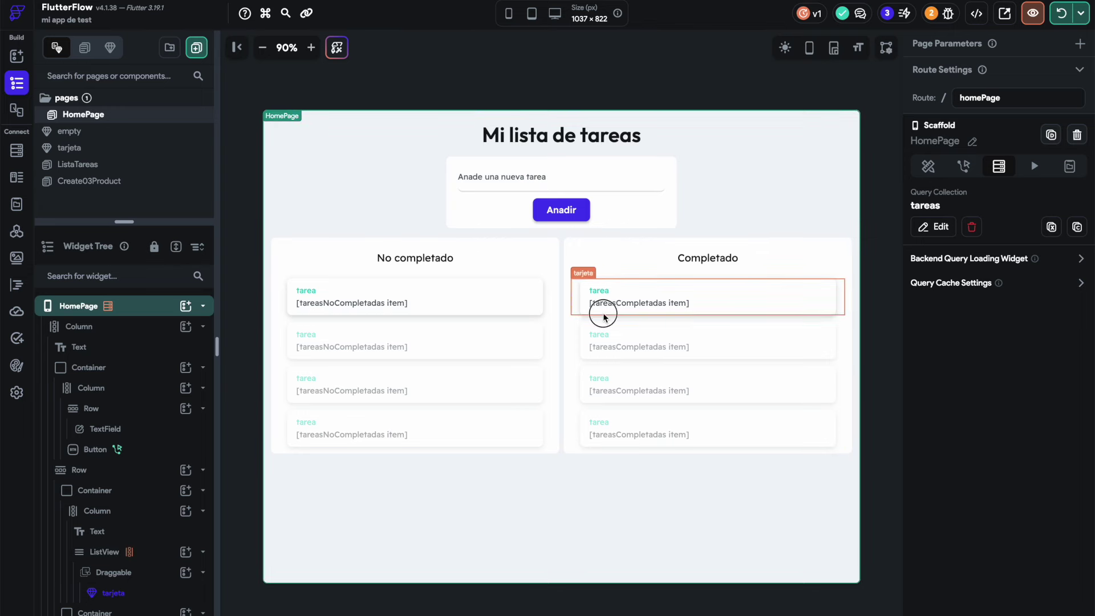
# - Select the DragTarget around the Completado ListView and review its action and its place in the widget tree
pyautogui.click(591, 319)
pyautogui.click(590, 323)
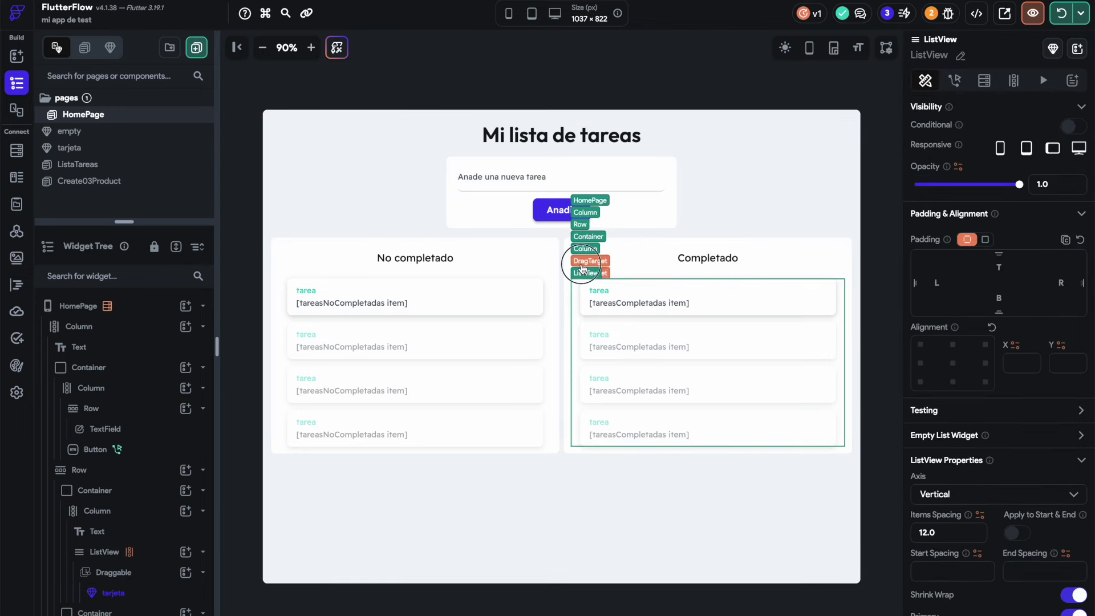
pyautogui.click(581, 267)
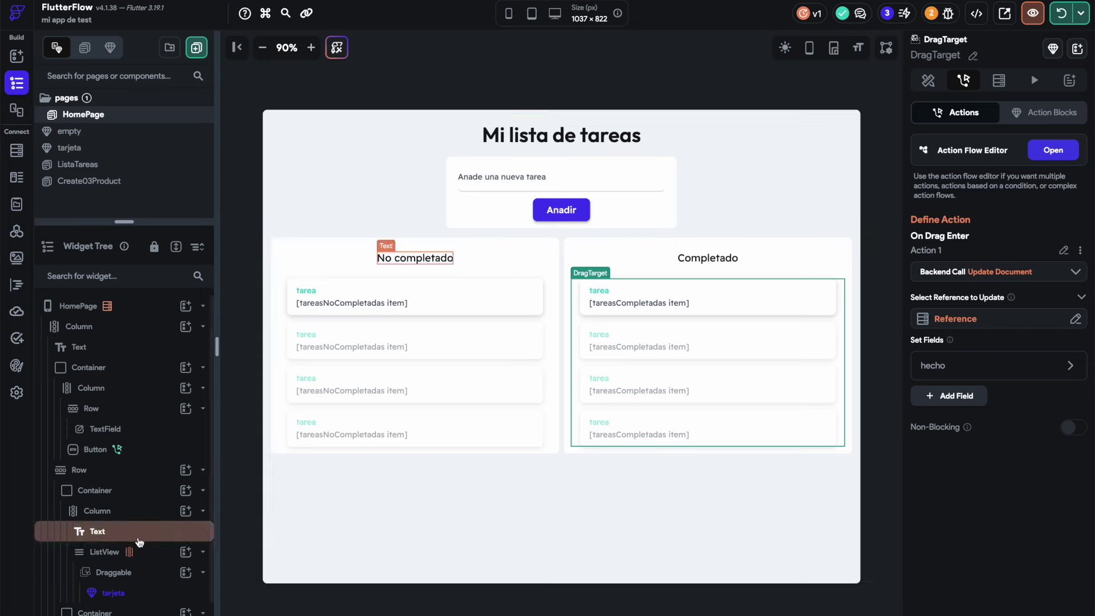
pyautogui.scroll(-2, 139, 542)
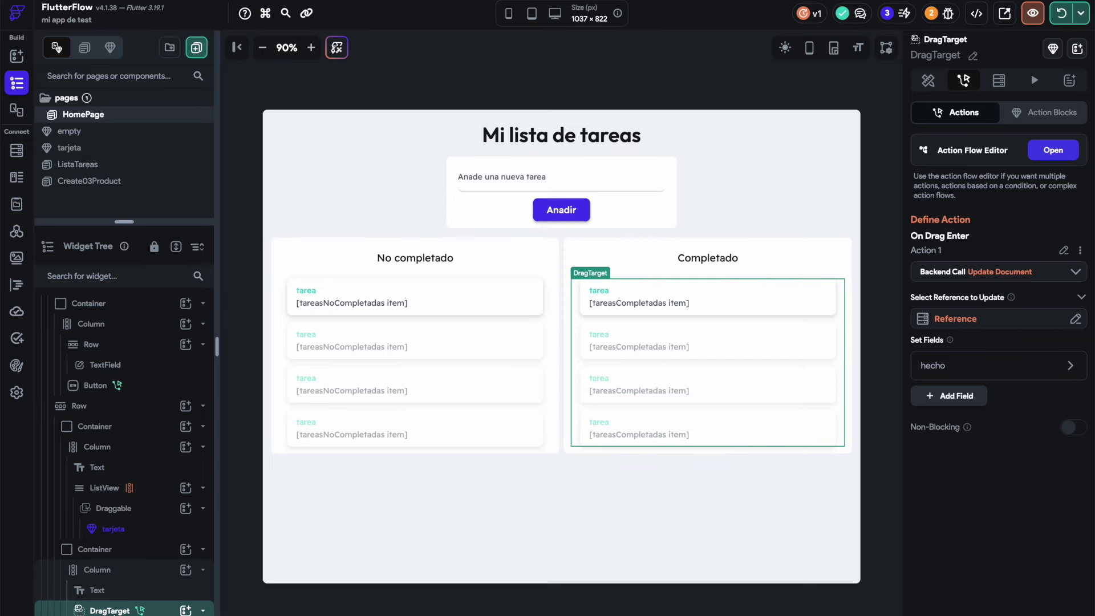
# - Open the Firestore data manager from the database collections and show the tareas collection
pyautogui.click(17, 150)
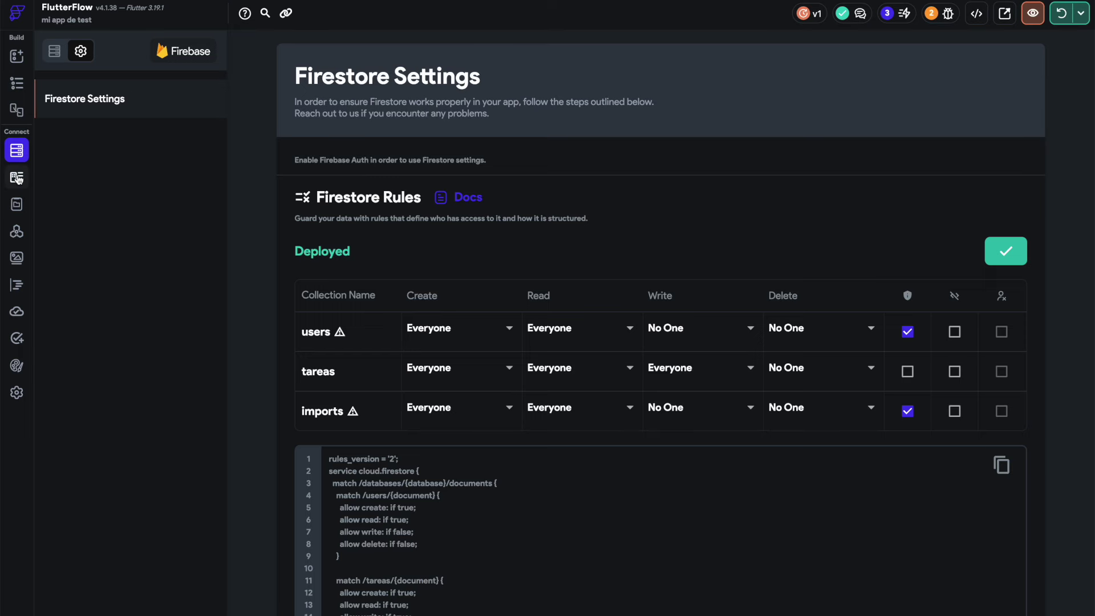
pyautogui.click(54, 54)
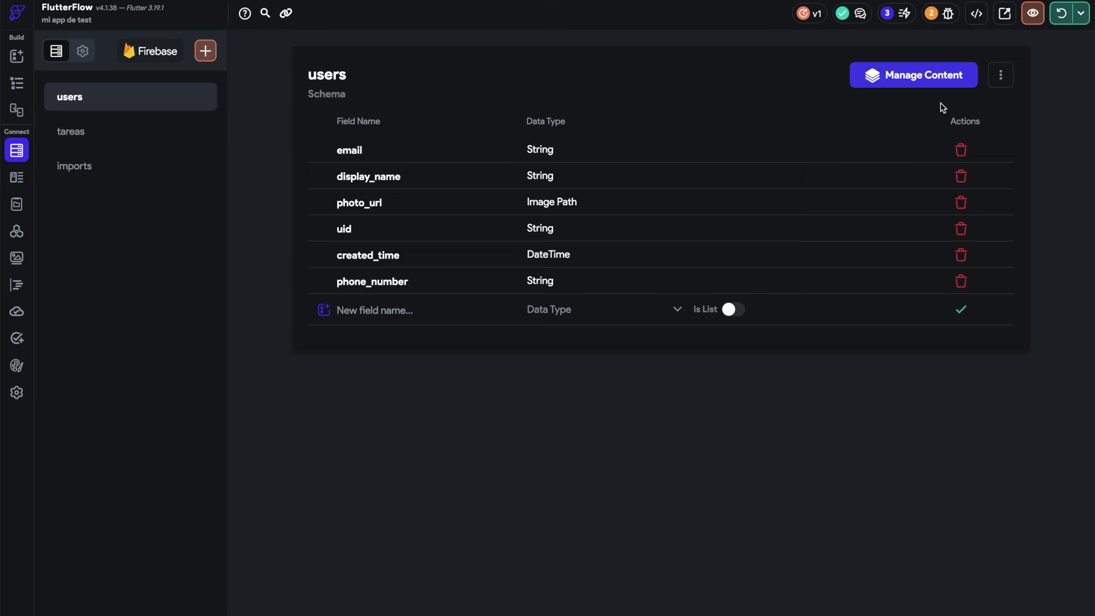
pyautogui.click(923, 75)
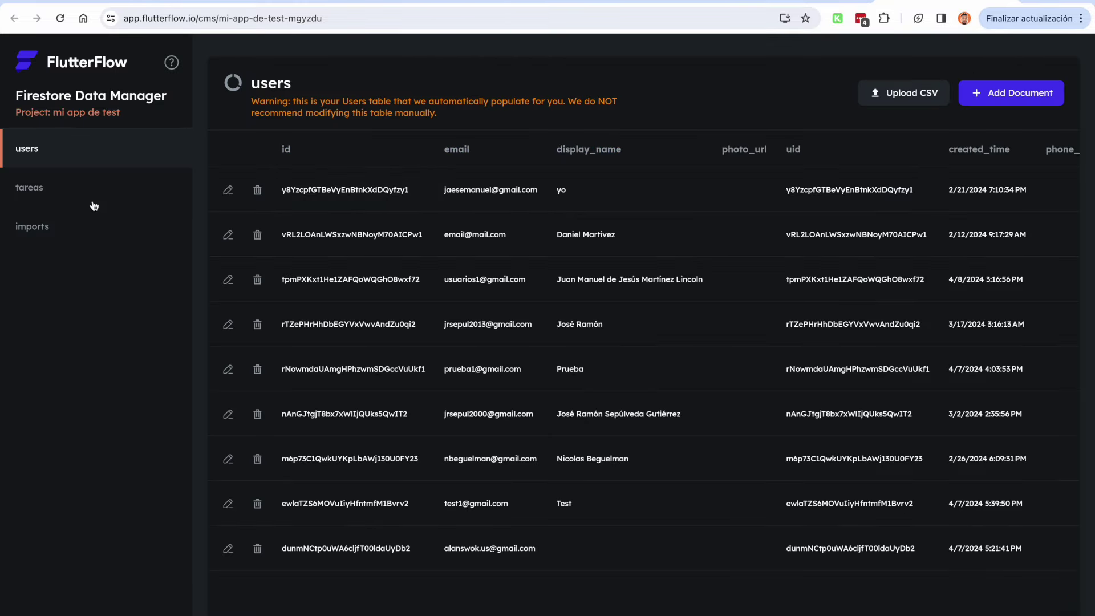
pyautogui.click(78, 191)
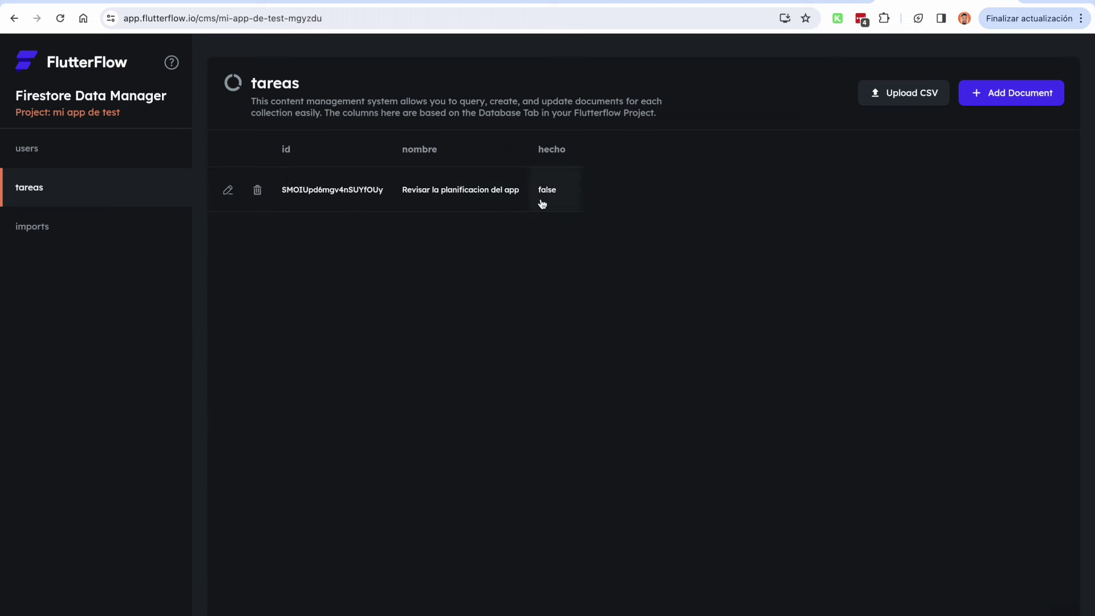
# - Enable hecho on the "Revisar la planificacion del app" document, save it, and check its card in the running app
pyautogui.click(230, 192)
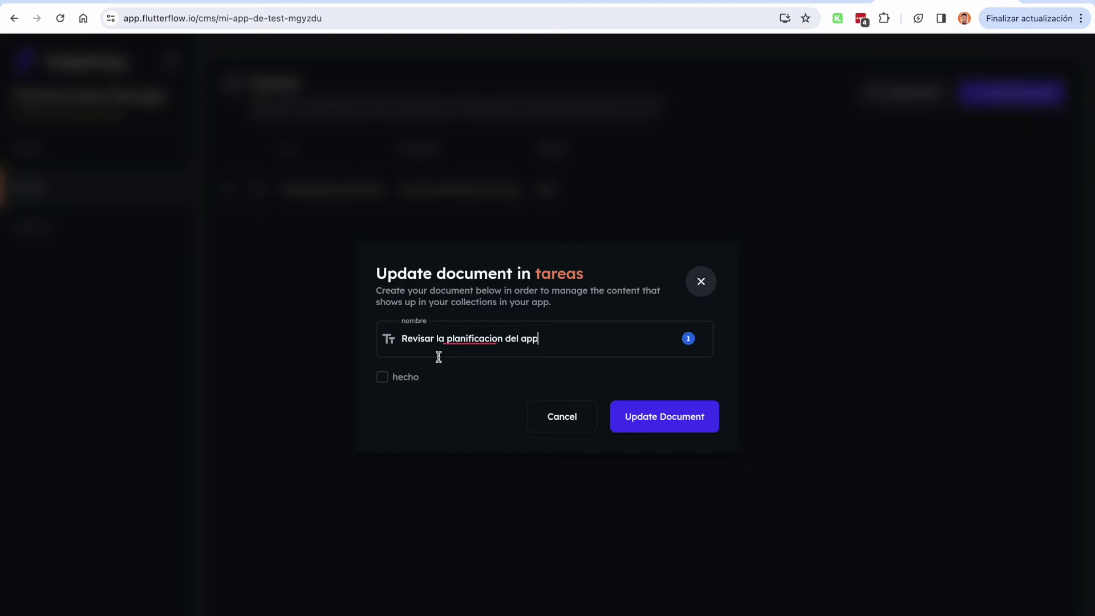
pyautogui.click(382, 377)
pyautogui.click(685, 411)
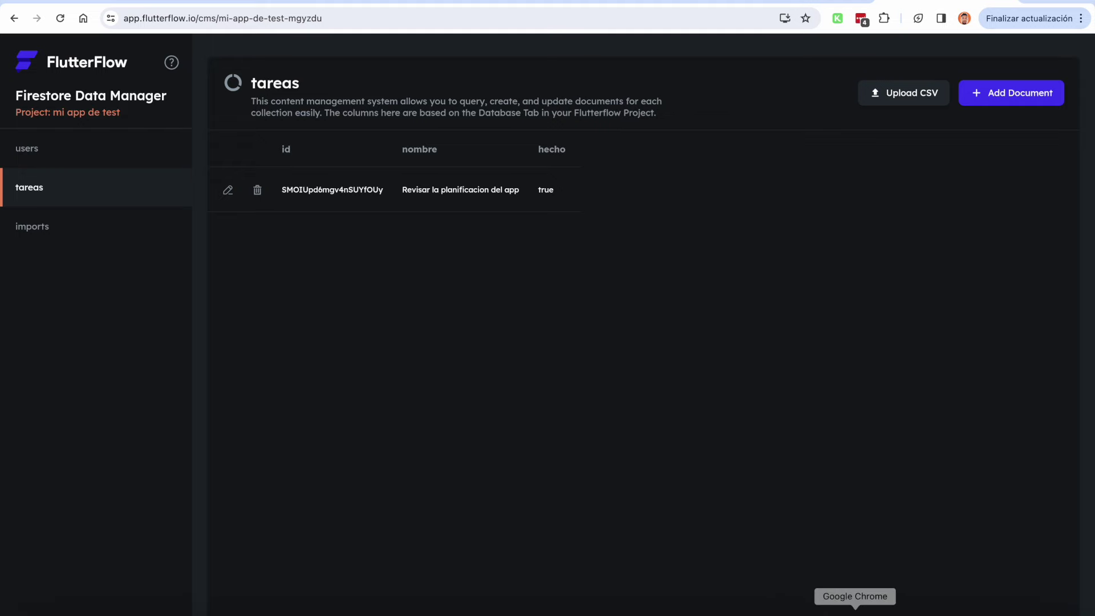
pyautogui.click(841, 611)
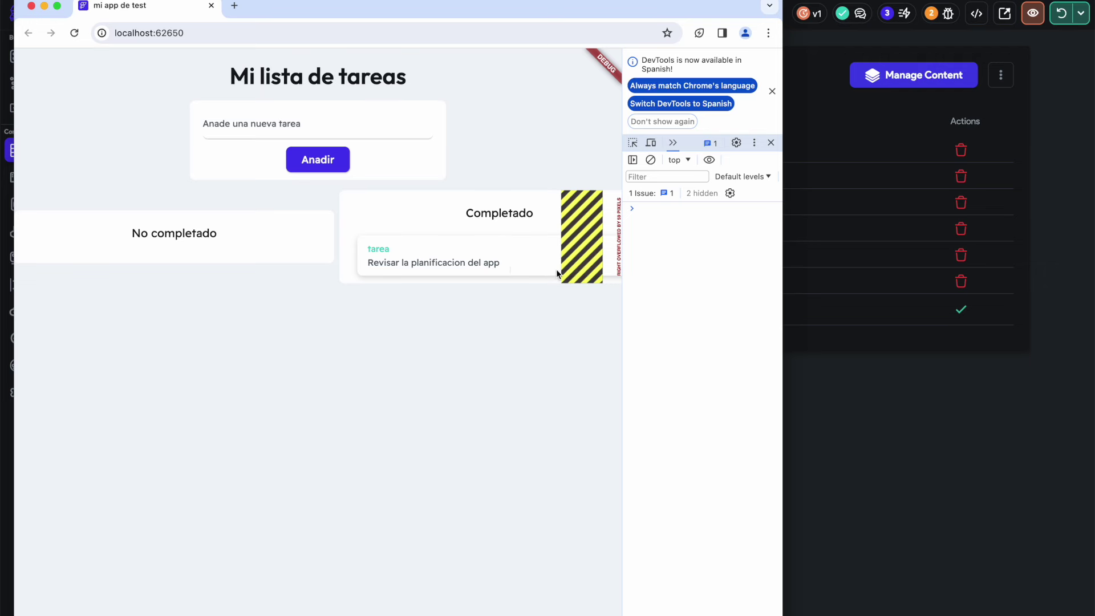
pyautogui.click(872, 411)
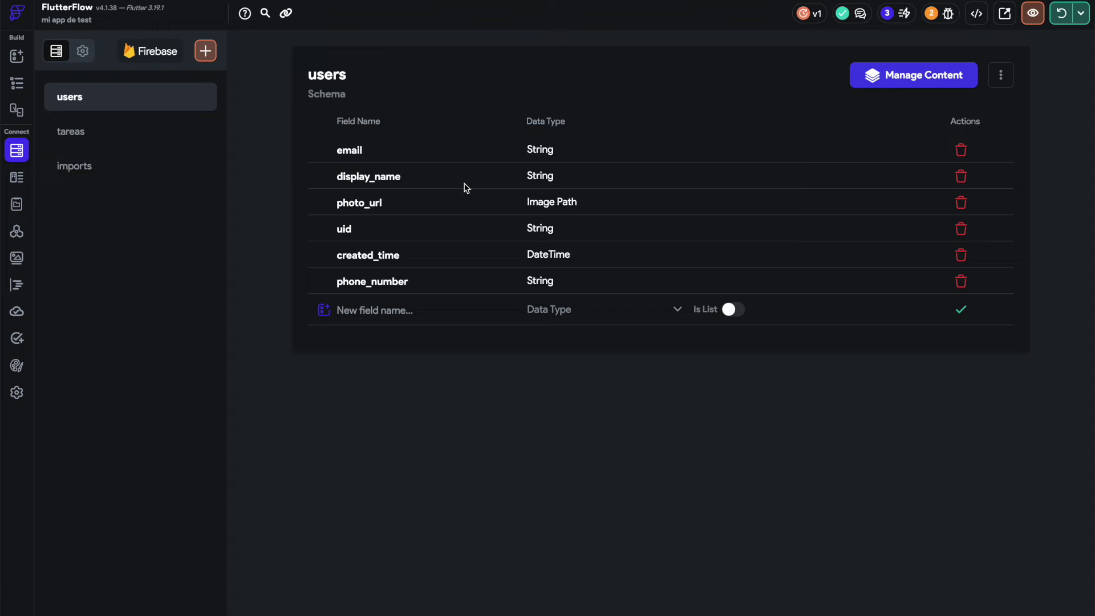
# - Return to the tareas collection, disable hecho on the "Revisar la planificacion del app" document, and save it
pyautogui.click(142, 608)
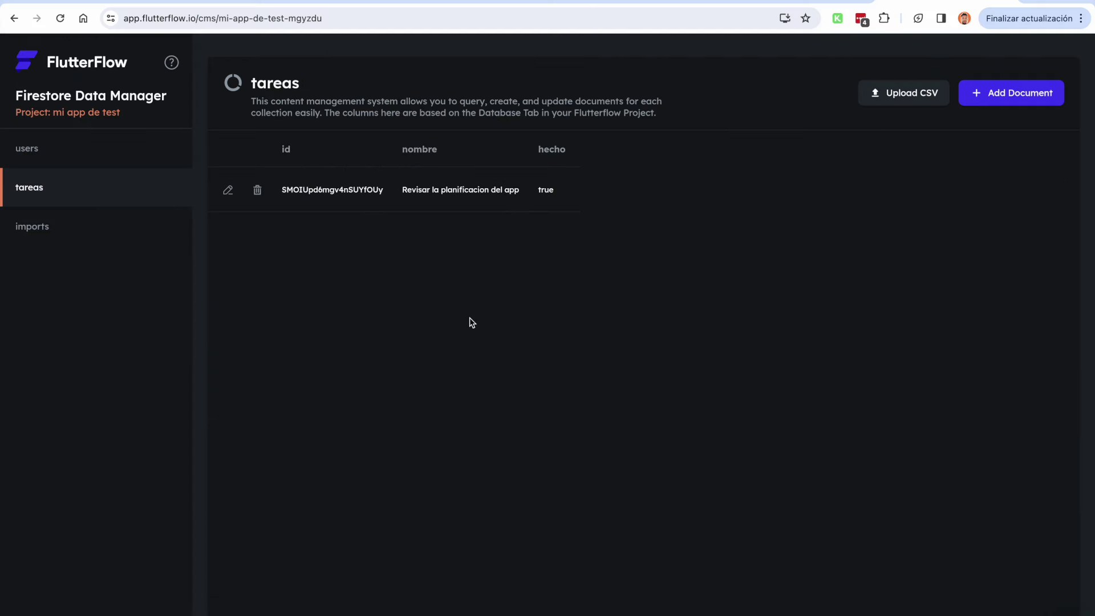
pyautogui.click(230, 192)
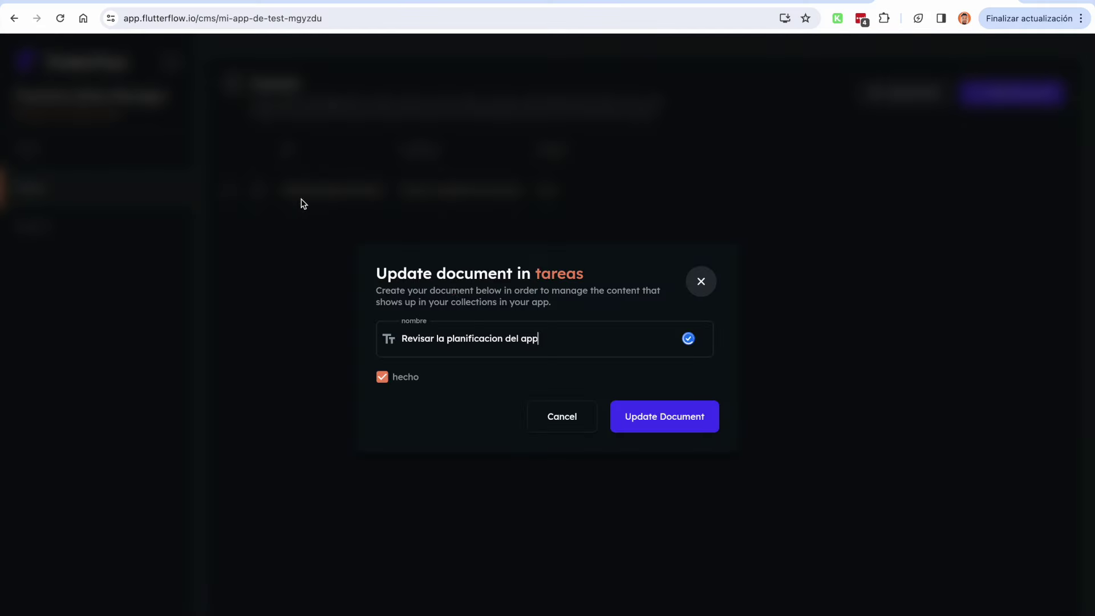
pyautogui.click(382, 376)
pyautogui.click(646, 419)
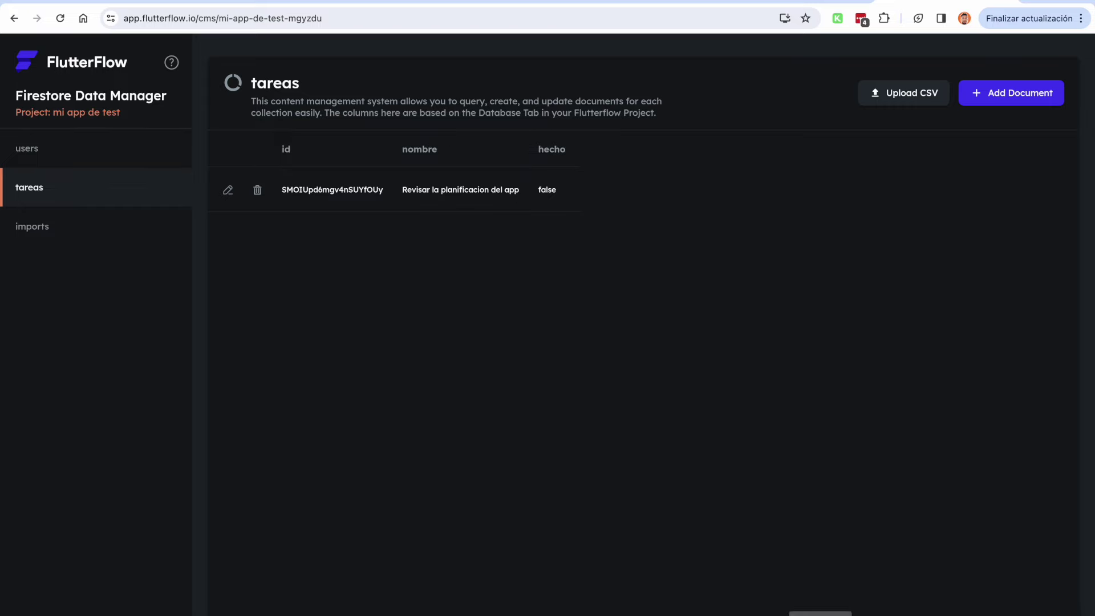
# - Return from the Firestore data manager to the HomePage builder and select the Completado ListView
pyautogui.click(817, 611)
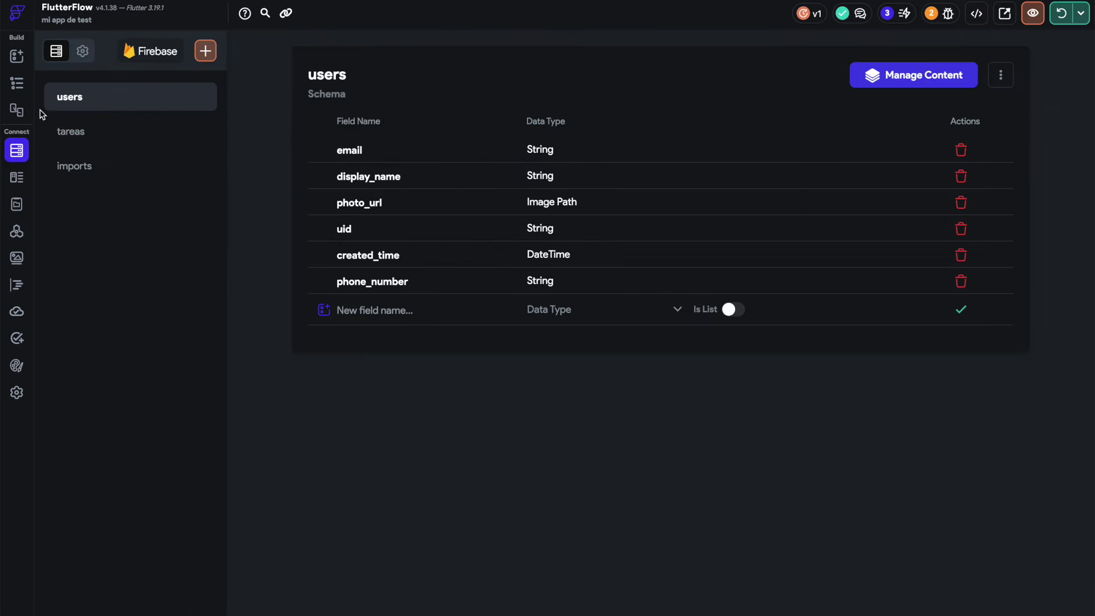
pyautogui.click(16, 83)
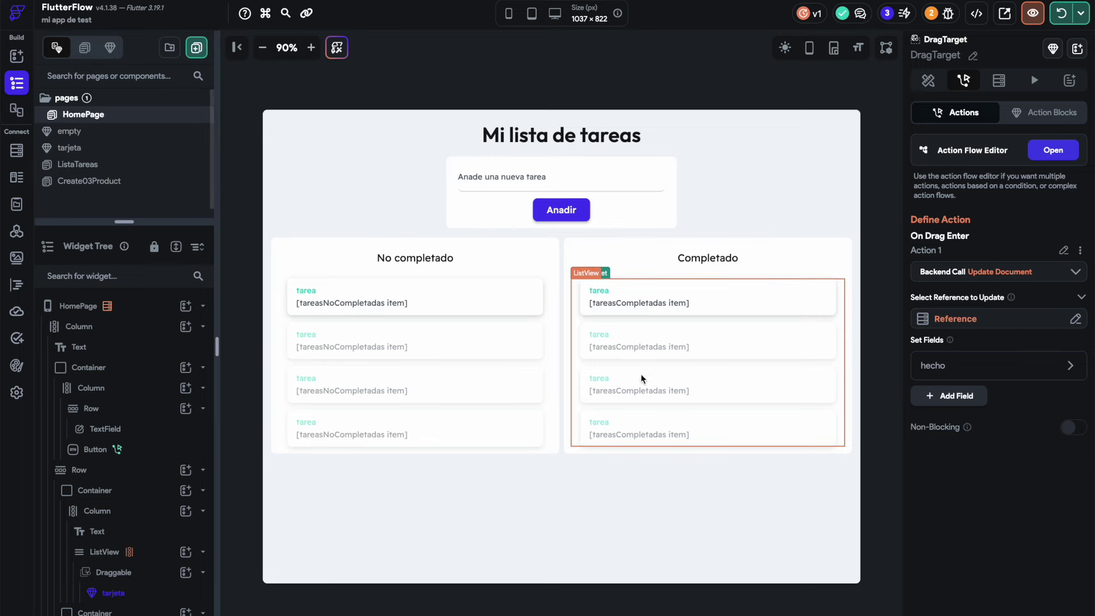
pyautogui.click(639, 375)
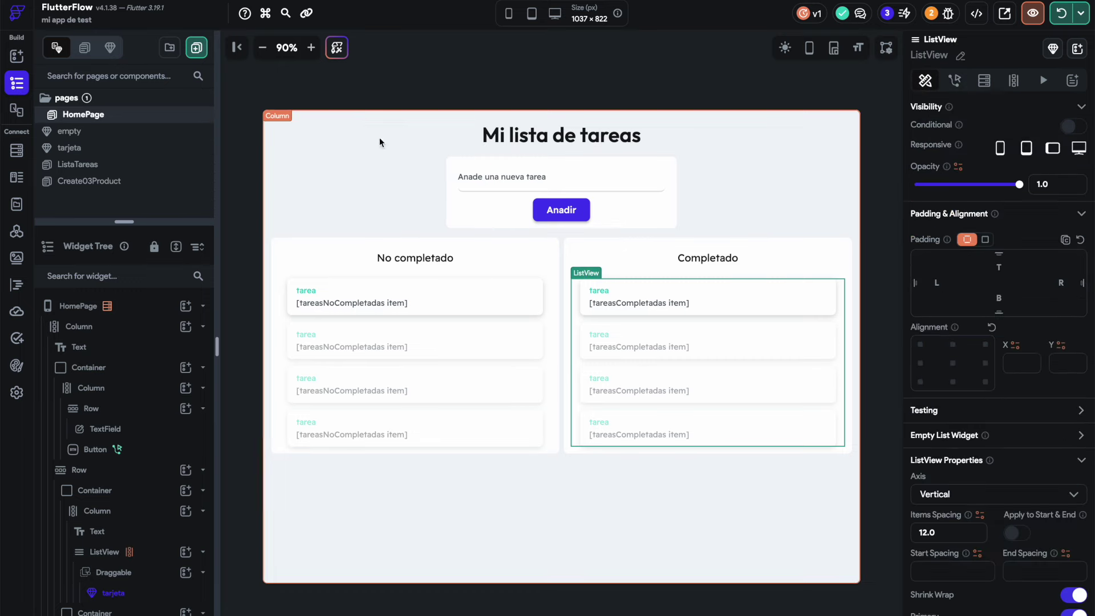
# - Create a component named emptycomponent from the template found by searching "empty", applying My Theme
pyautogui.click(196, 48)
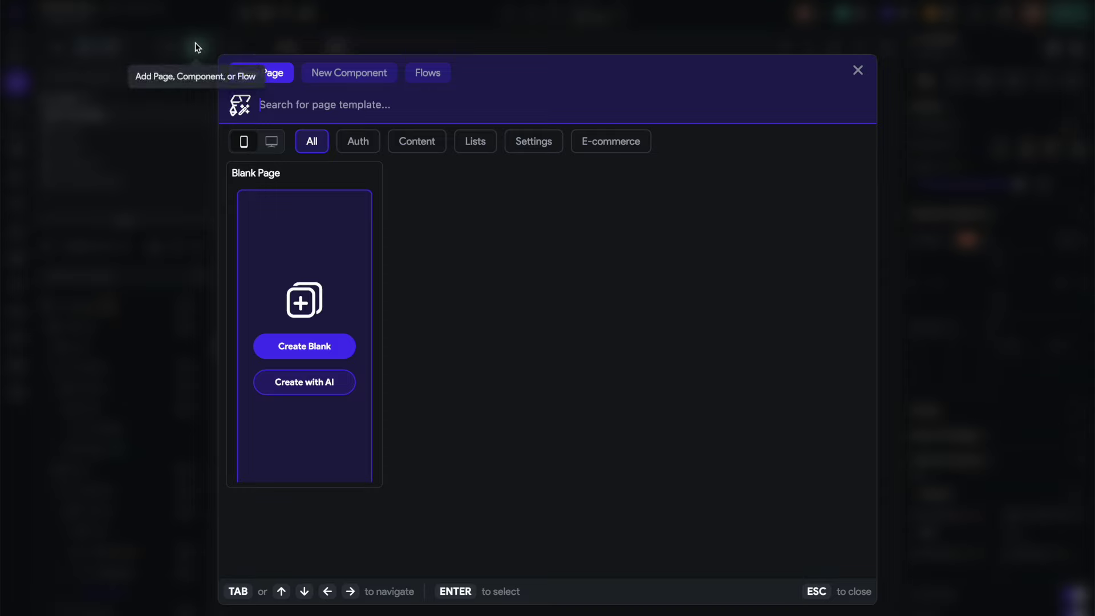
pyautogui.write('empty')
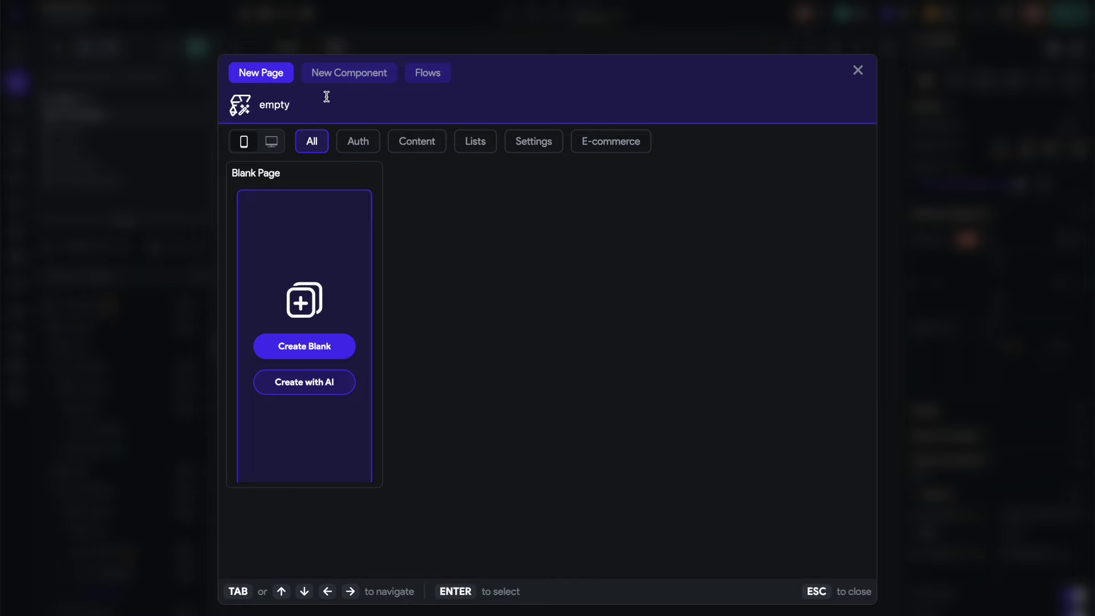
pyautogui.click(349, 73)
pyautogui.click(514, 249)
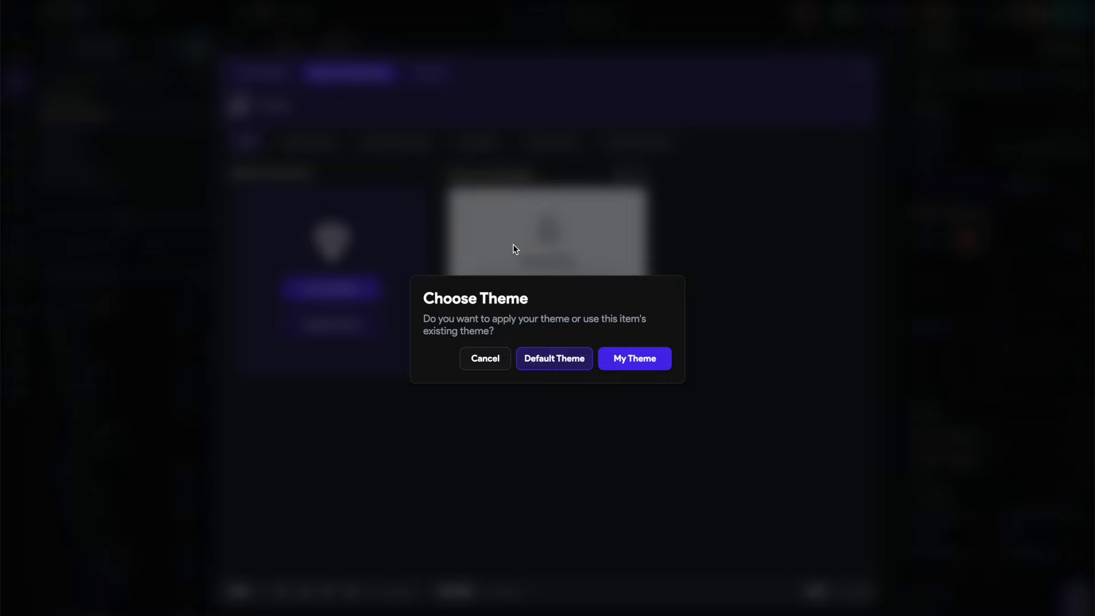
pyautogui.click(633, 365)
pyautogui.click(633, 367)
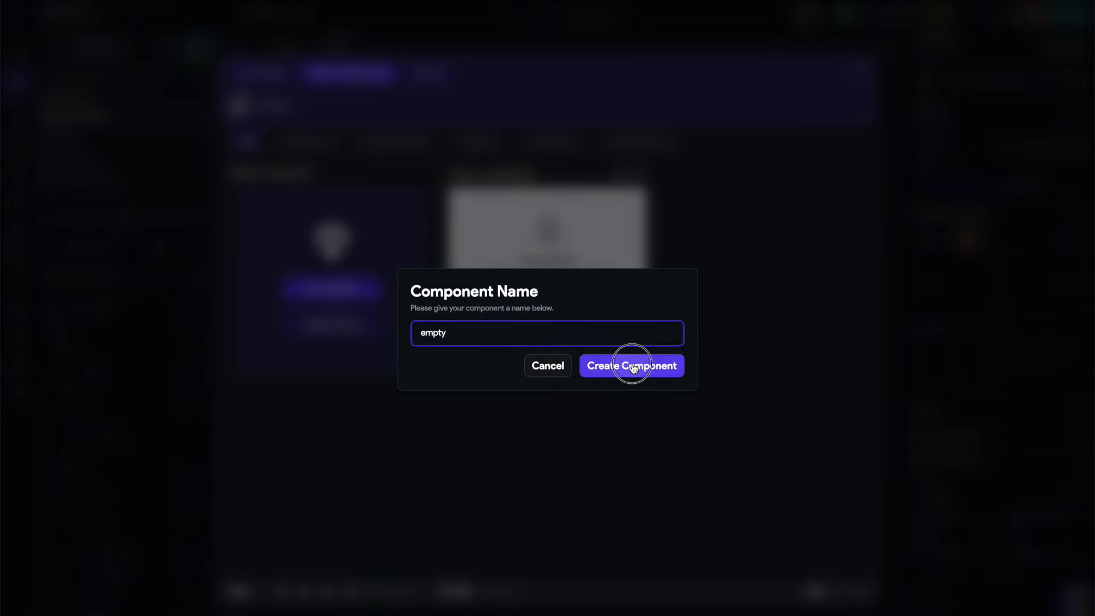
pyautogui.click(490, 330)
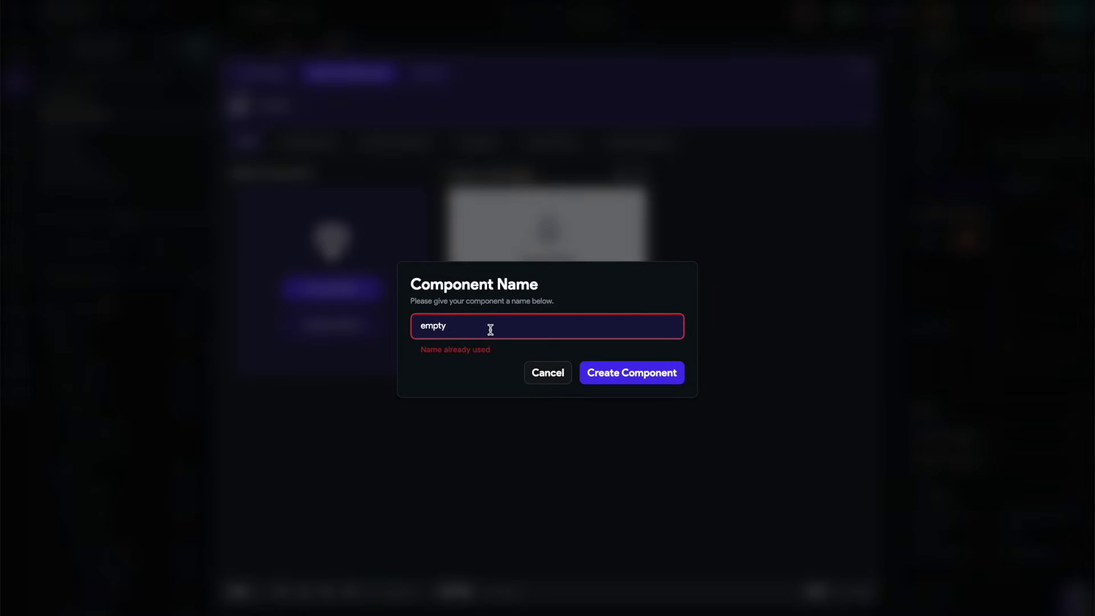
pyautogui.write('component')
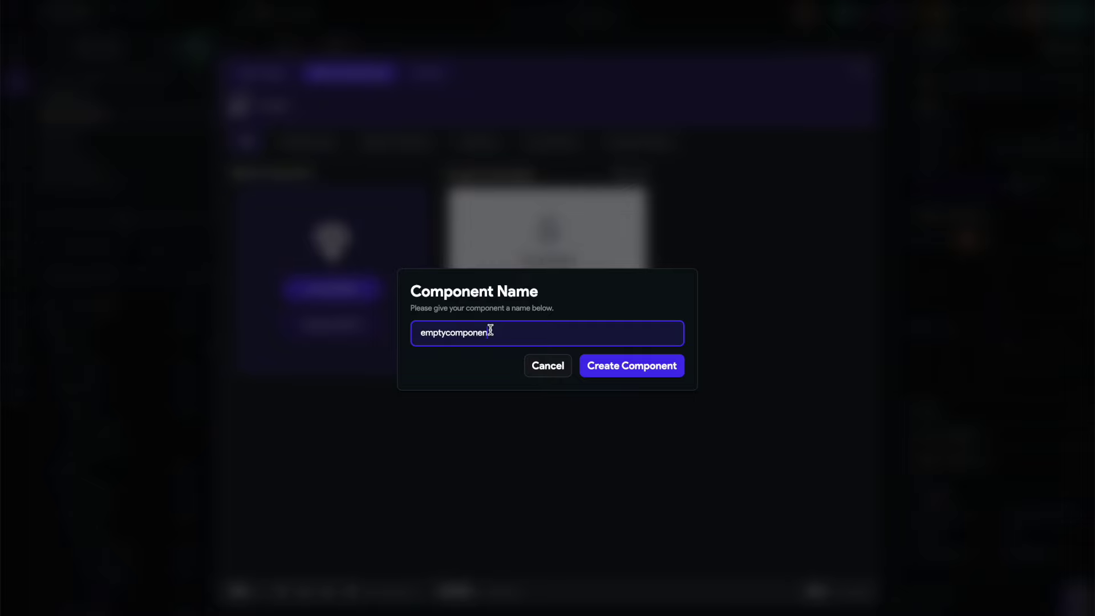
pyautogui.click(609, 370)
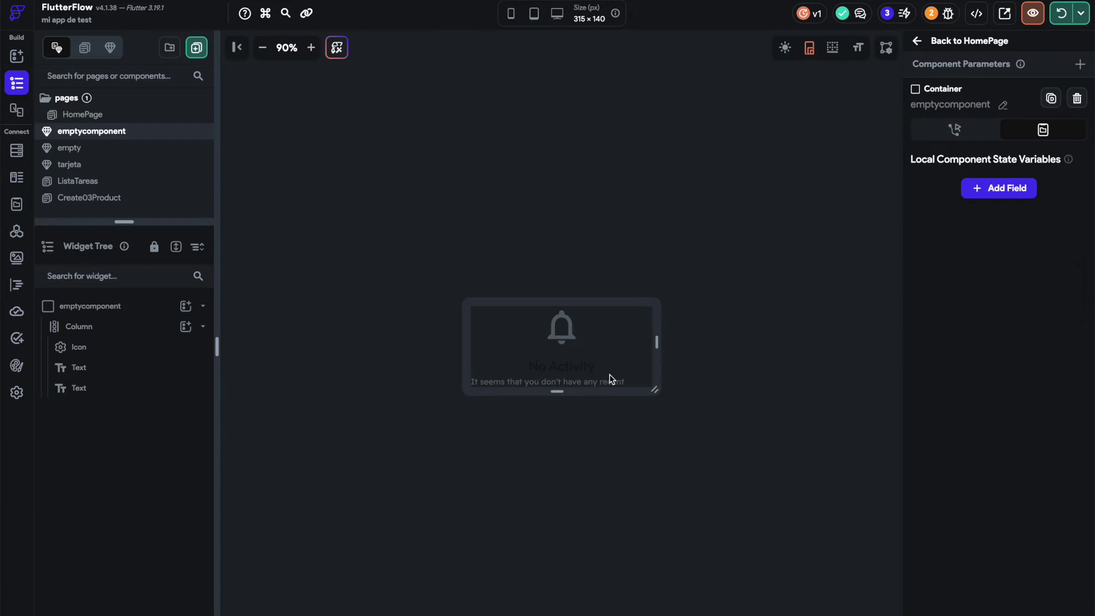
# - Set emptycomponent as the Completado ListView's empty list widget on HomePage and enable View in UI Builder
pyautogui.click(918, 45)
pyautogui.click(641, 381)
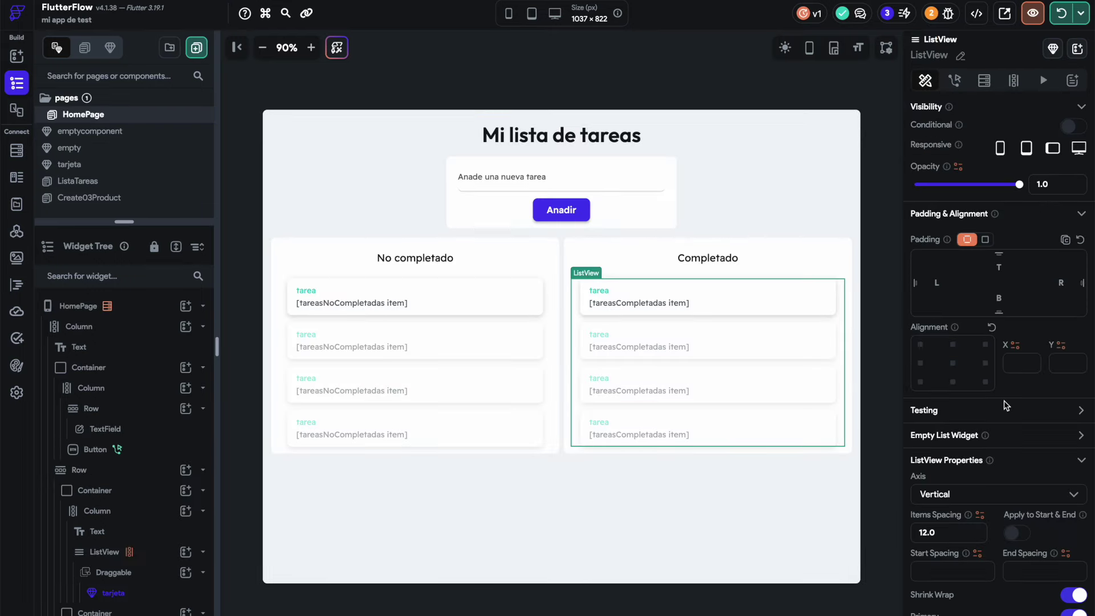
pyautogui.scroll(-2, 1006, 405)
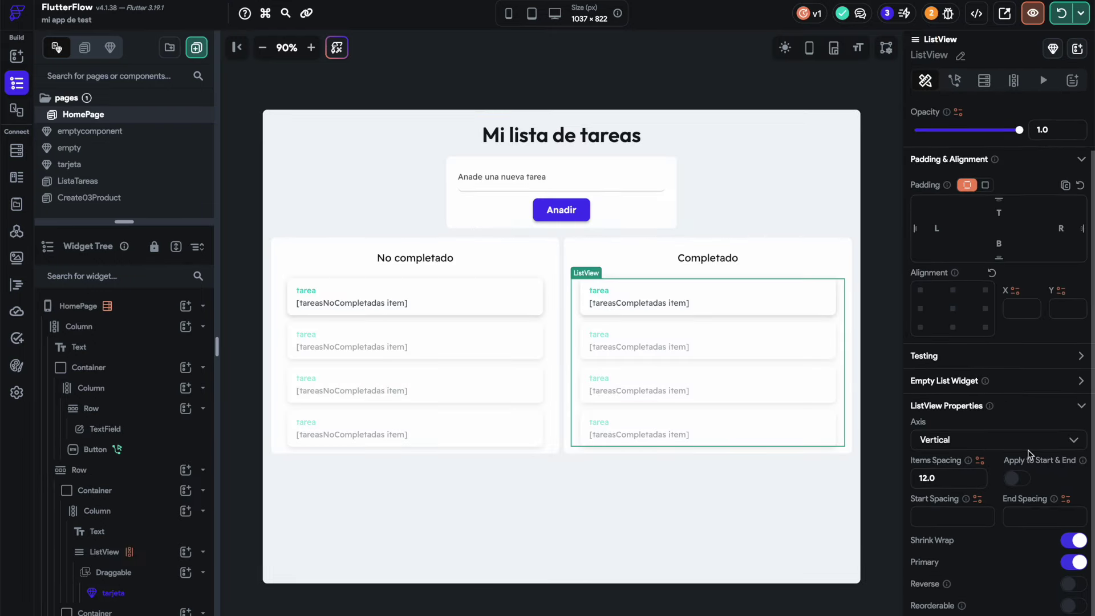
pyautogui.click(1080, 382)
pyautogui.click(1073, 400)
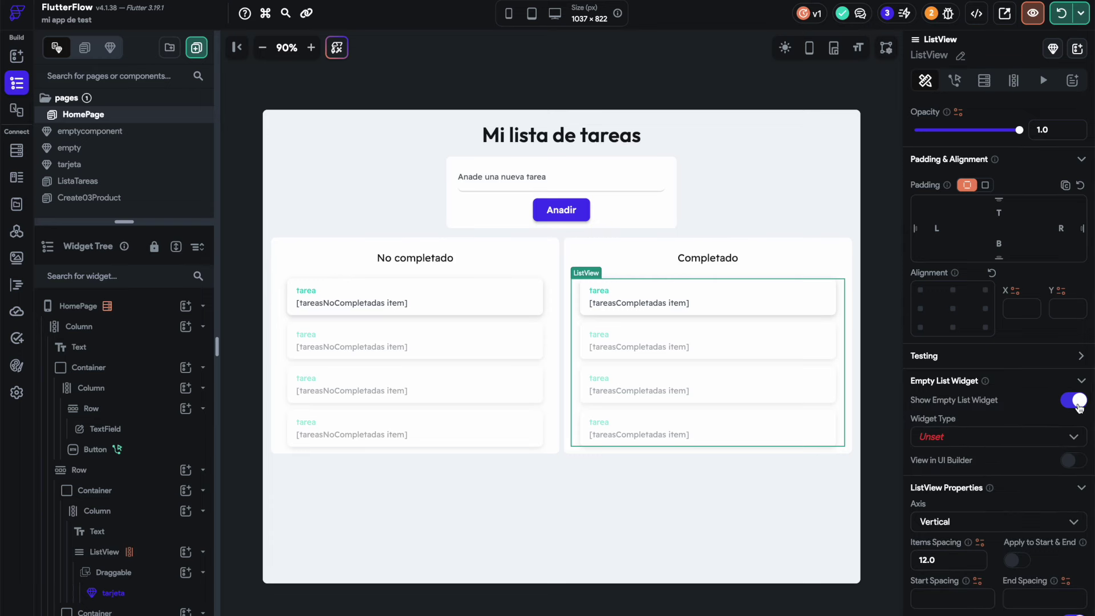
pyautogui.click(1074, 440)
pyautogui.click(961, 463)
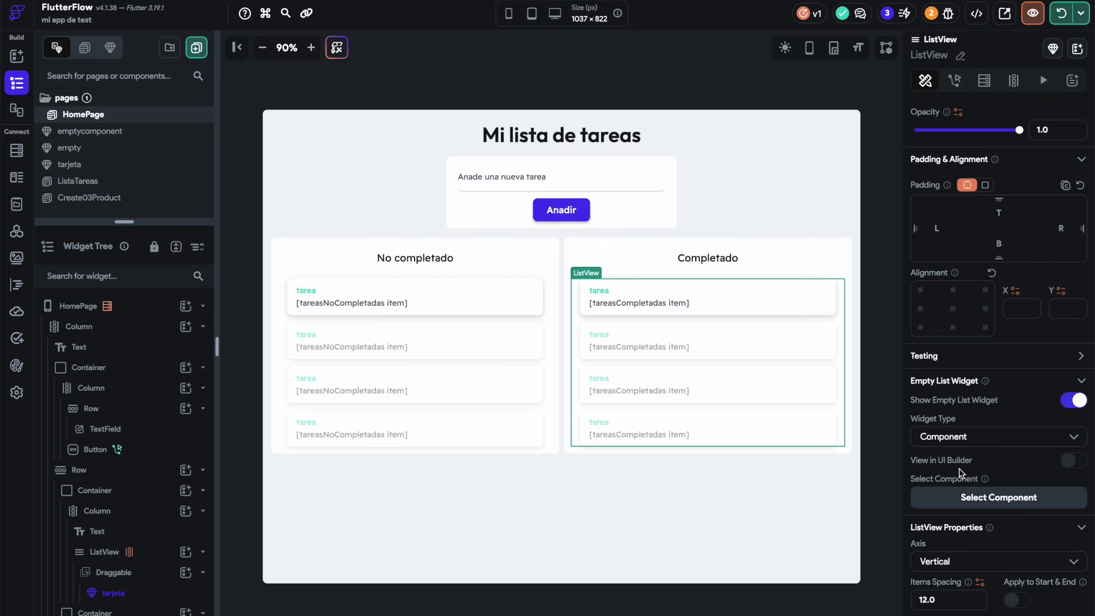
pyautogui.click(944, 503)
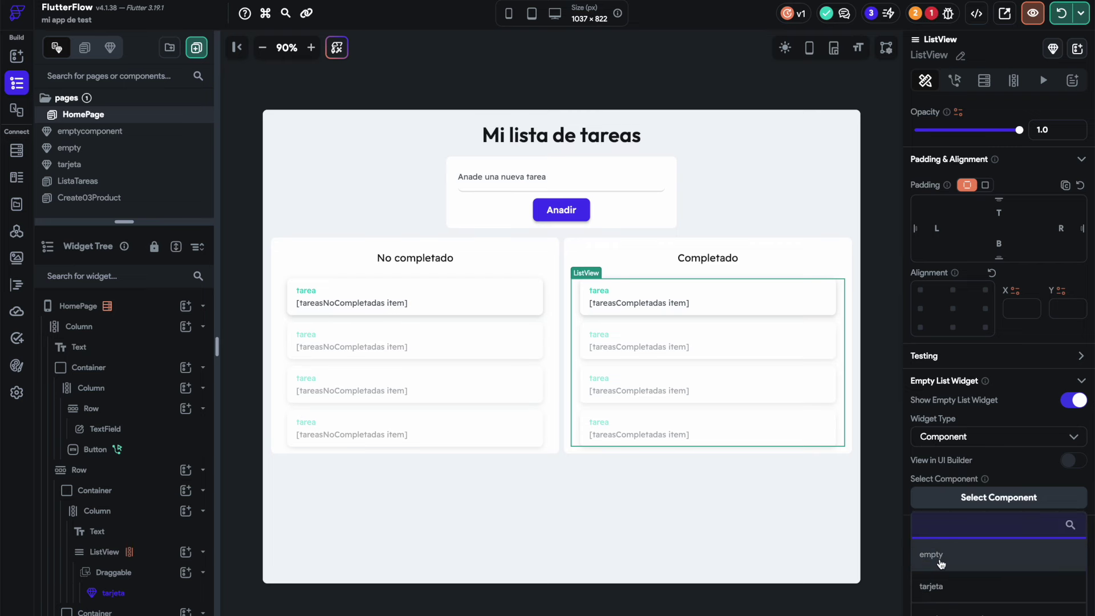
pyautogui.click(938, 610)
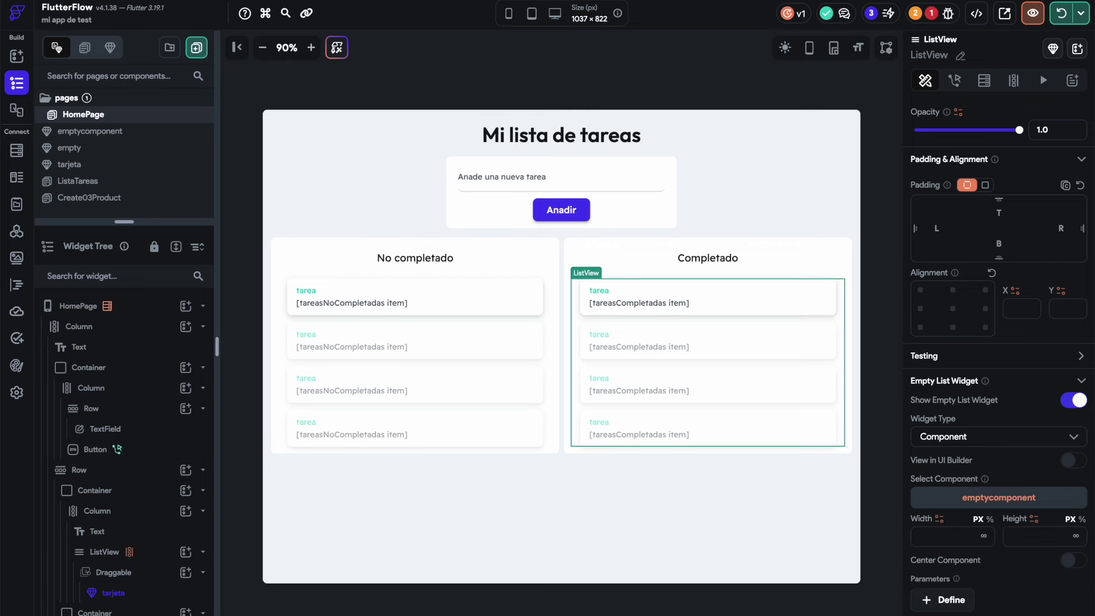
pyautogui.click(1075, 460)
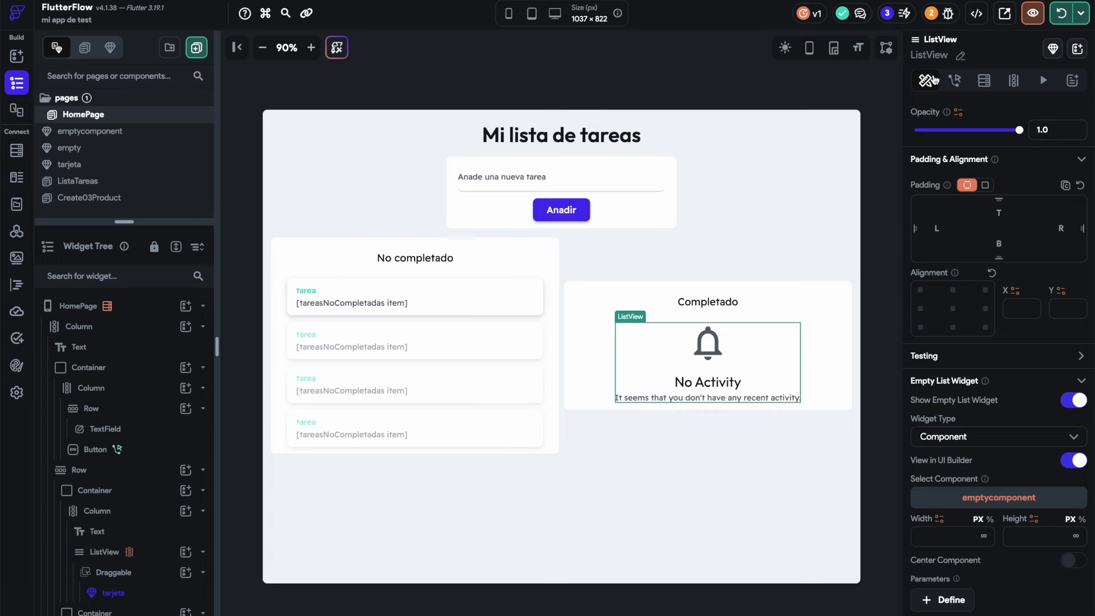
# - Reload the running test app and move the "Revisar la planificacion del app" card from No completado into the empty Completado list
pyautogui.click(1057, 16)
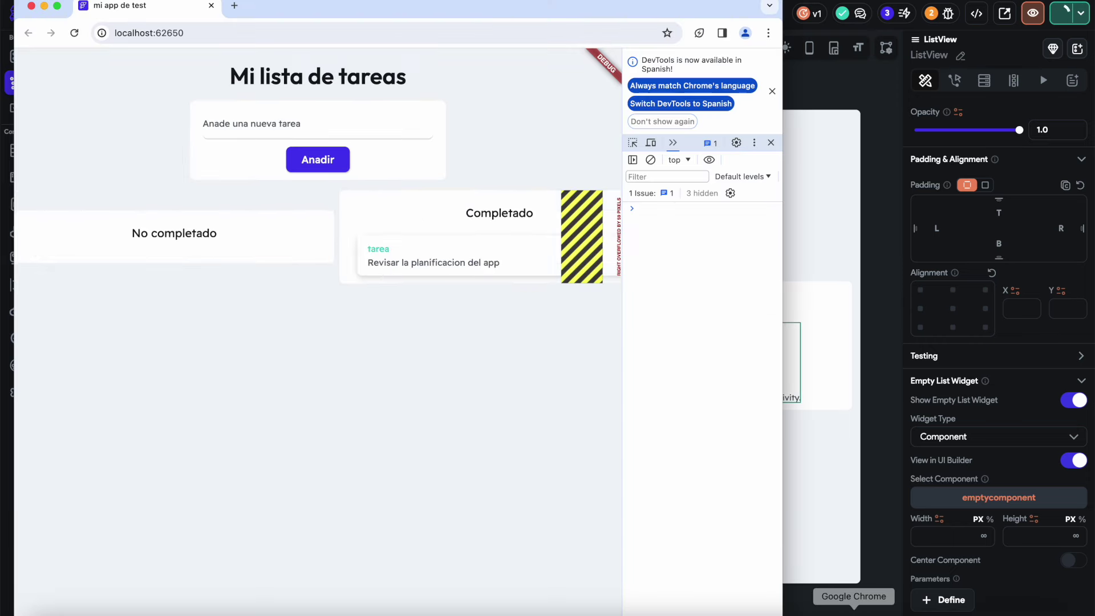
pyautogui.moveTo(200, 266); pyautogui.dragTo(232, 255)
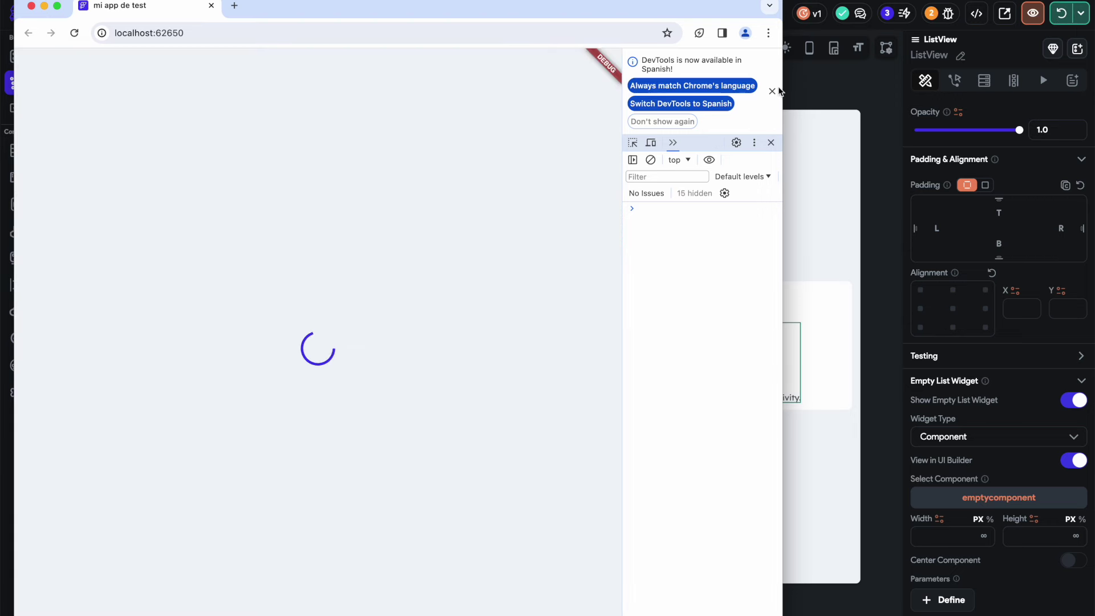
pyautogui.click(773, 92)
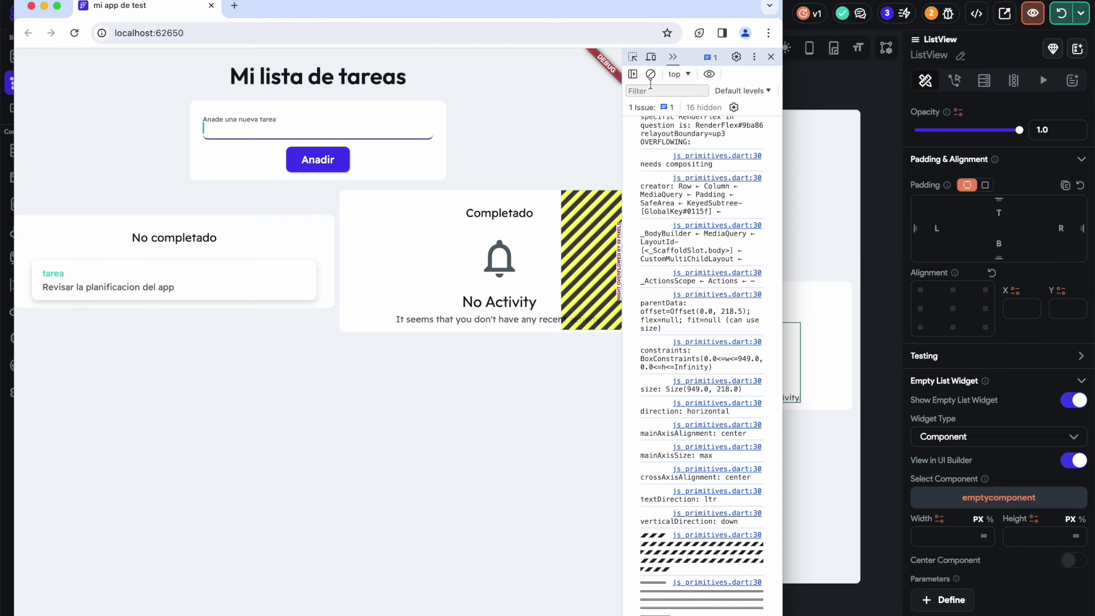
pyautogui.click(770, 56)
pyautogui.moveTo(250, 296); pyautogui.dragTo(566, 290)
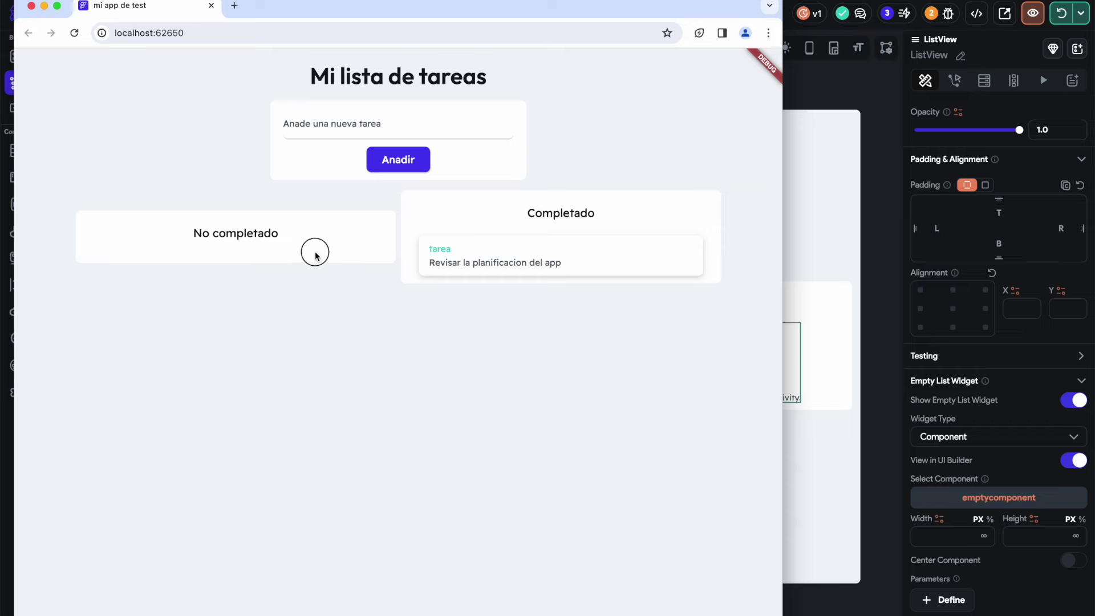
# - Return to the HomePage builder and turn off View in UI Builder for the Completado ListView's empty list widget
pyautogui.click(813, 85)
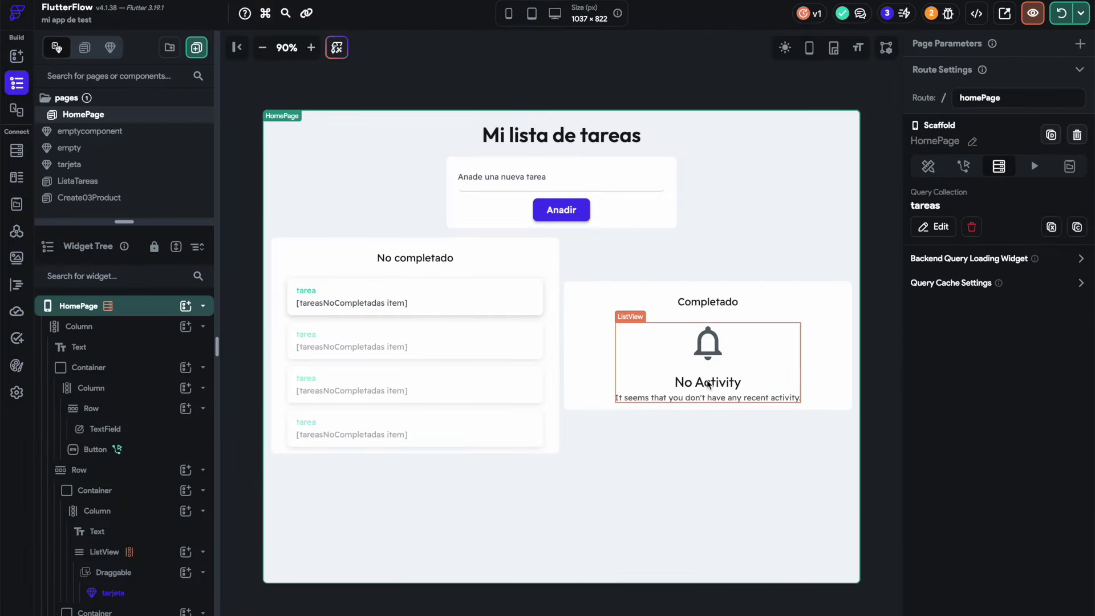
pyautogui.click(619, 361)
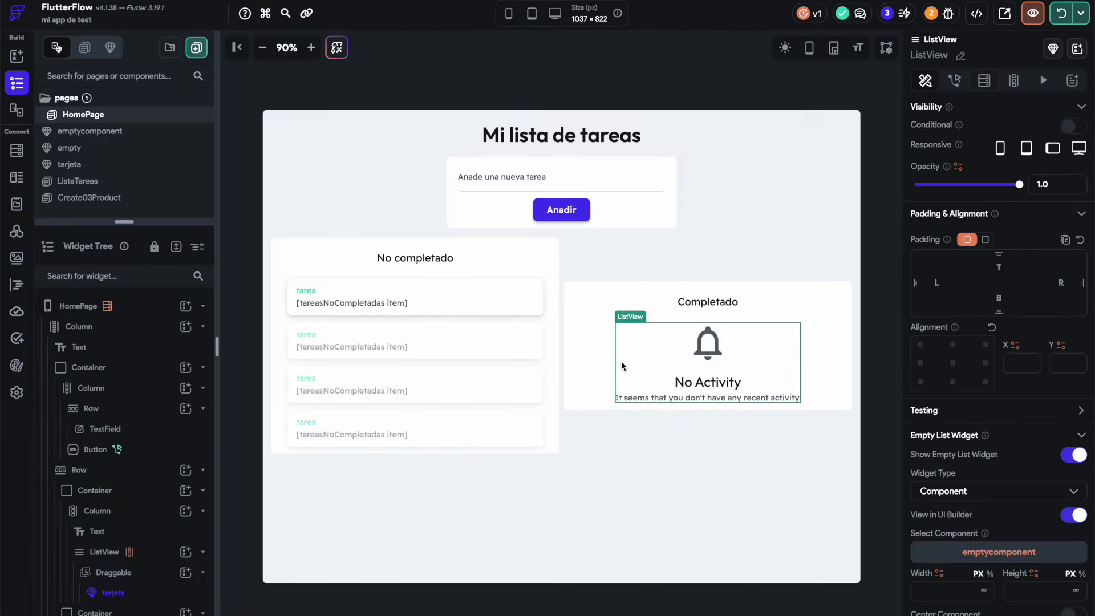
pyautogui.moveTo(627, 318)
pyautogui.click(1071, 520)
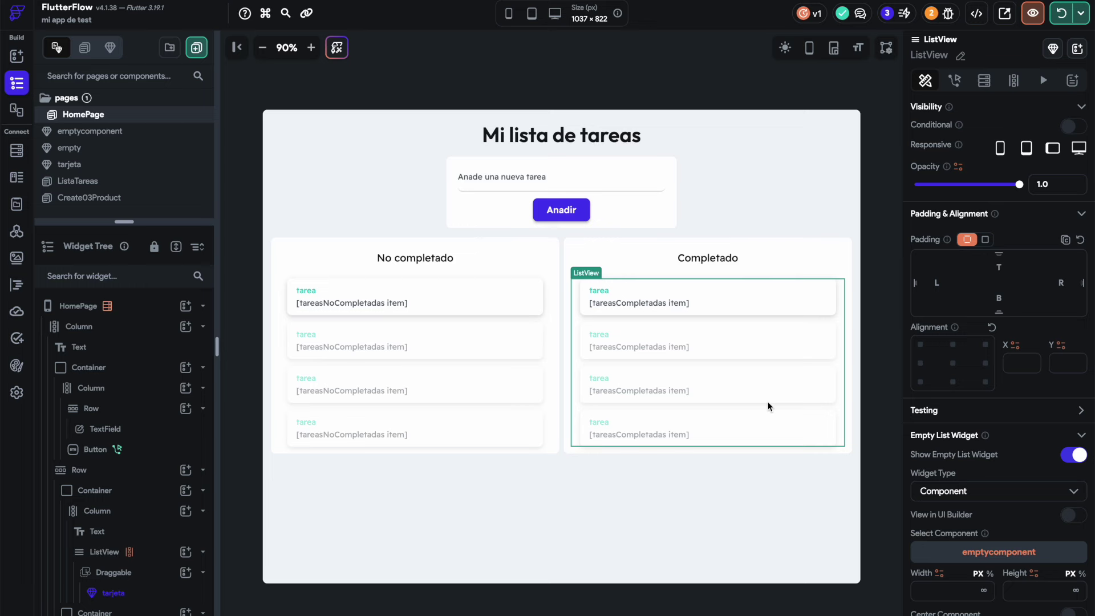
# - Add a Draggable to the Completado ListView and move the tarjeta component inside it
pyautogui.click(606, 310)
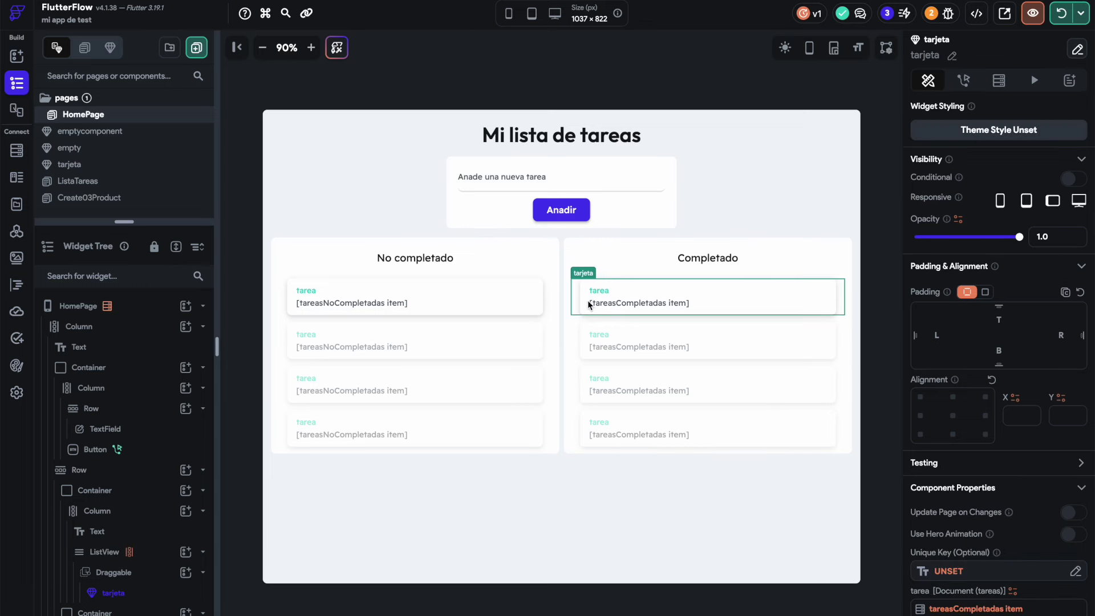
pyautogui.click(588, 300)
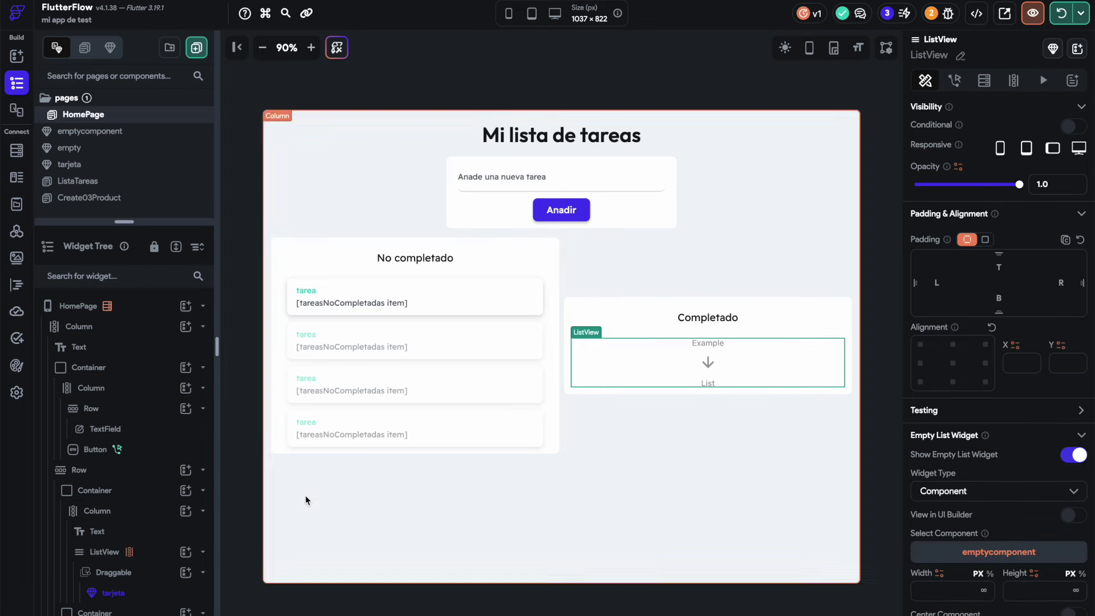
pyautogui.scroll(-1, 163, 568)
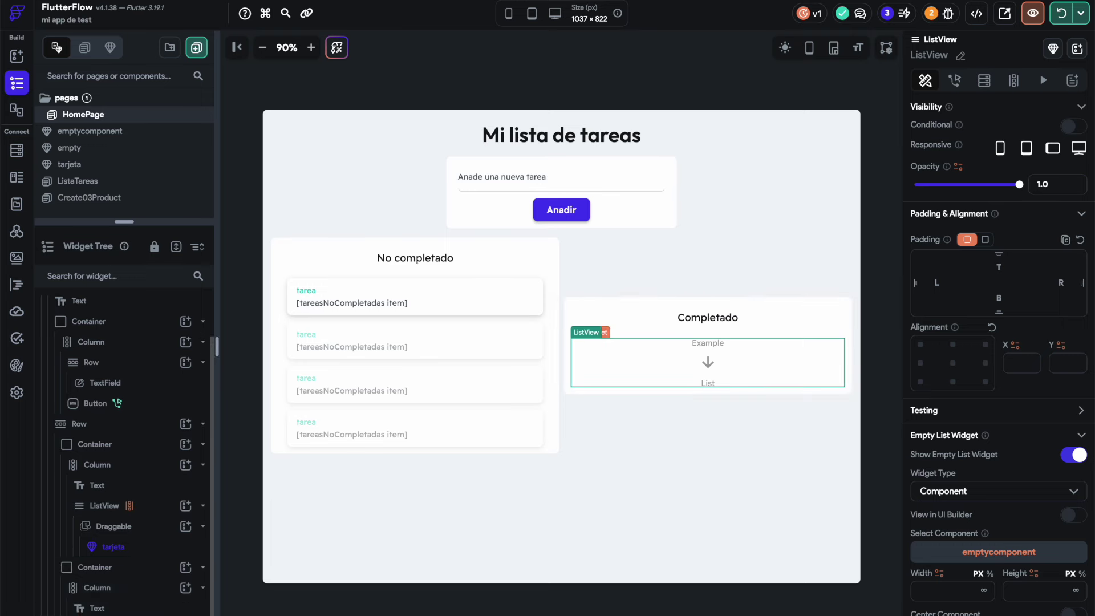
pyautogui.click(185, 506)
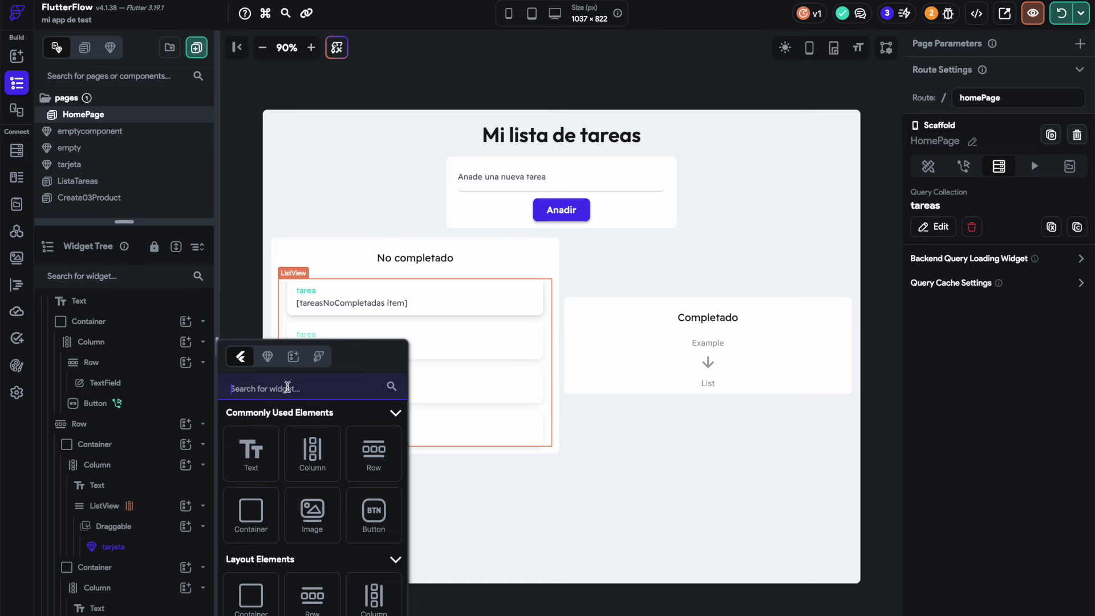
pyautogui.write('dra')
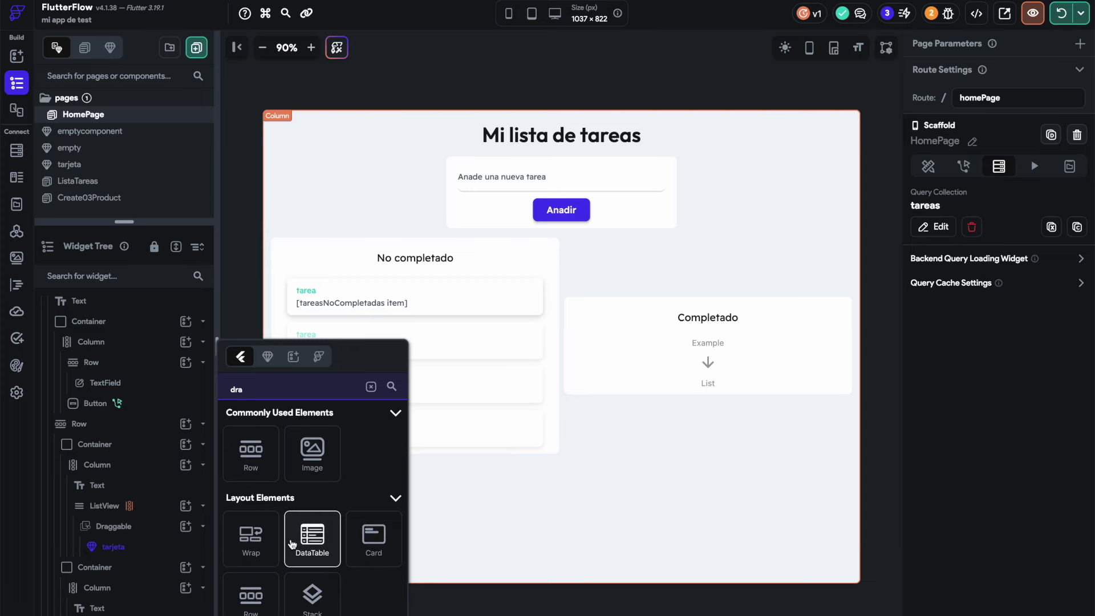
pyautogui.write('ga')
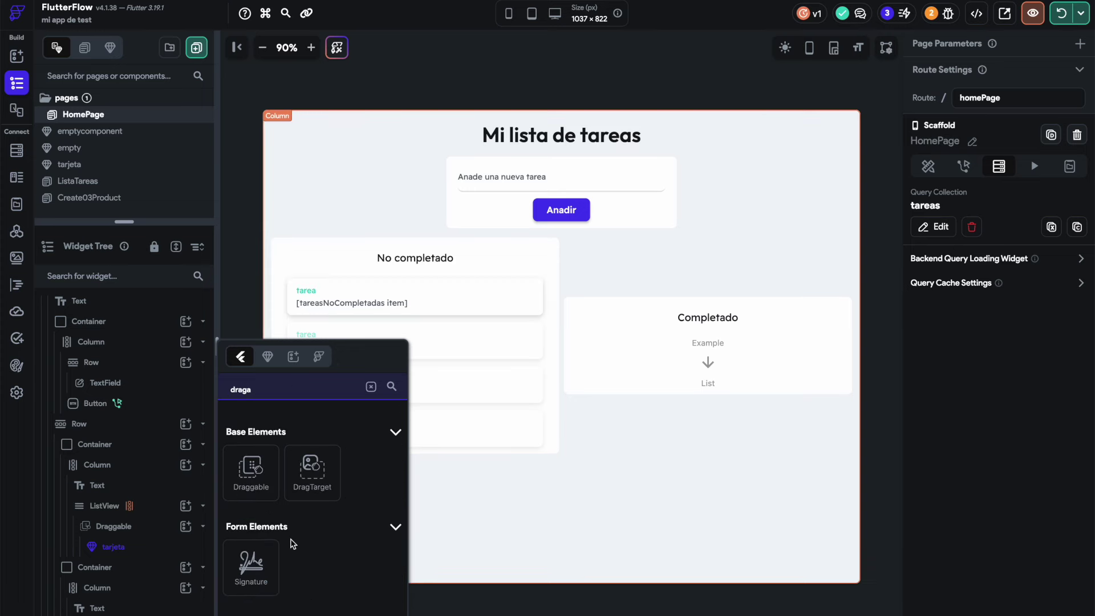
pyautogui.click(251, 472)
pyautogui.click(669, 313)
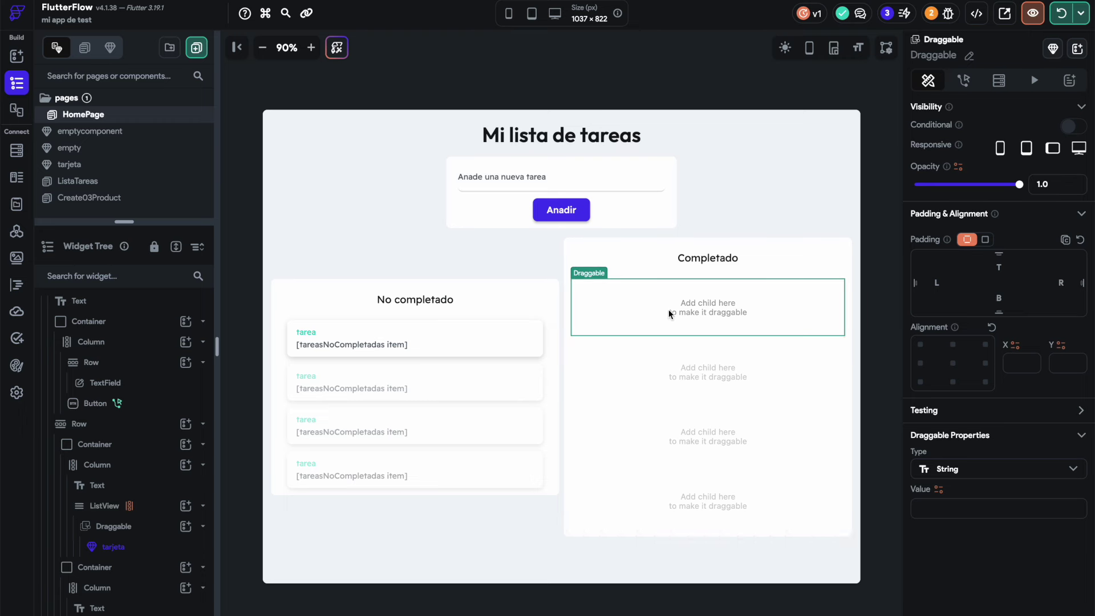
pyautogui.hotkey('ctrl', 'v')
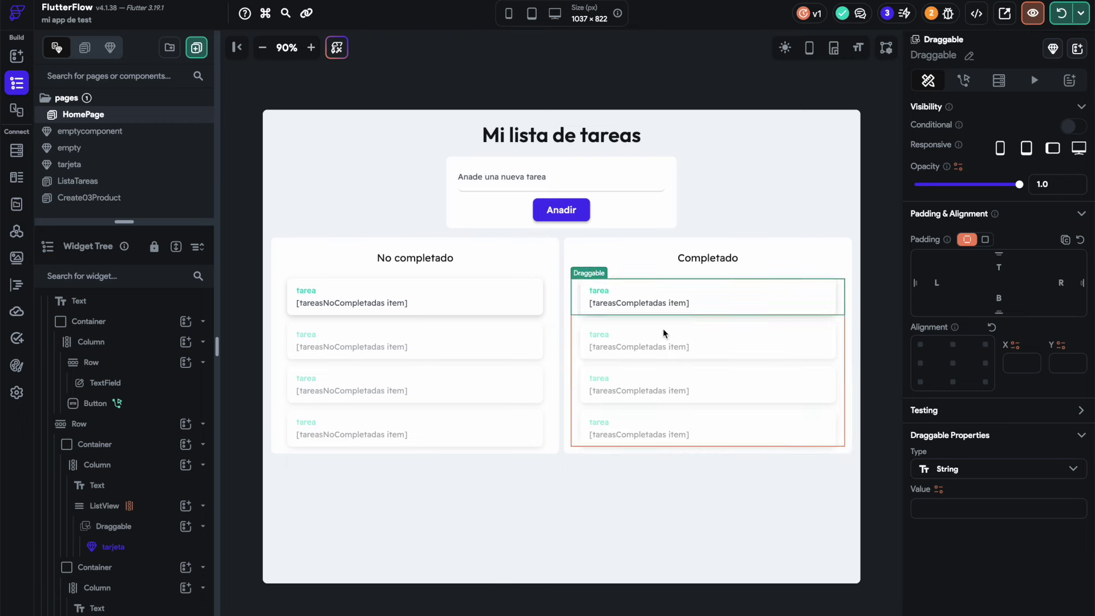
# - Remove the ListView from the No completado column
pyautogui.click(549, 318)
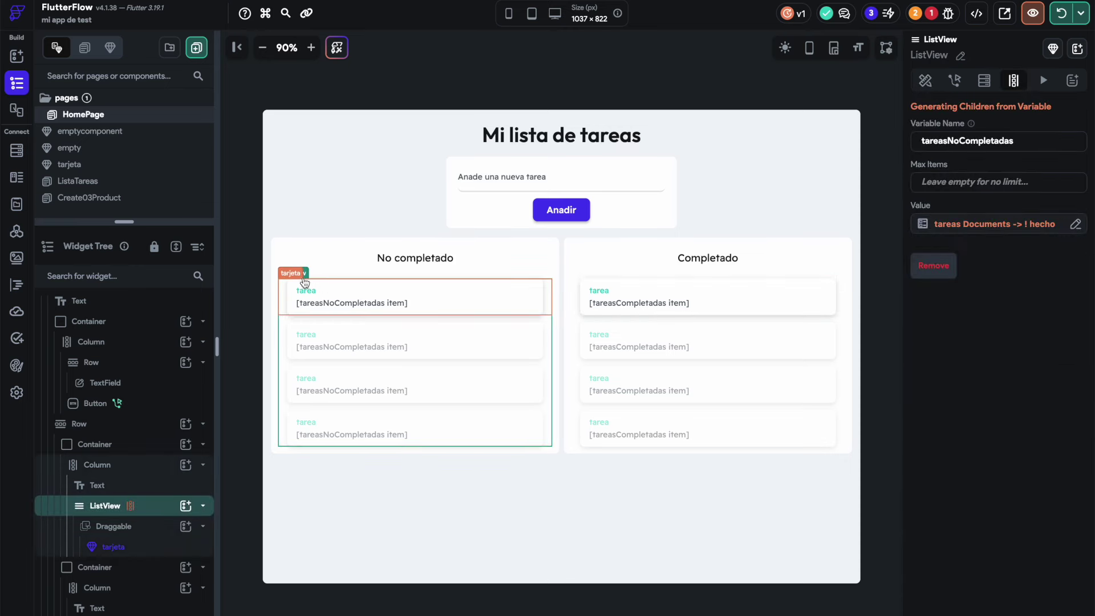
pyautogui.moveTo(301, 279)
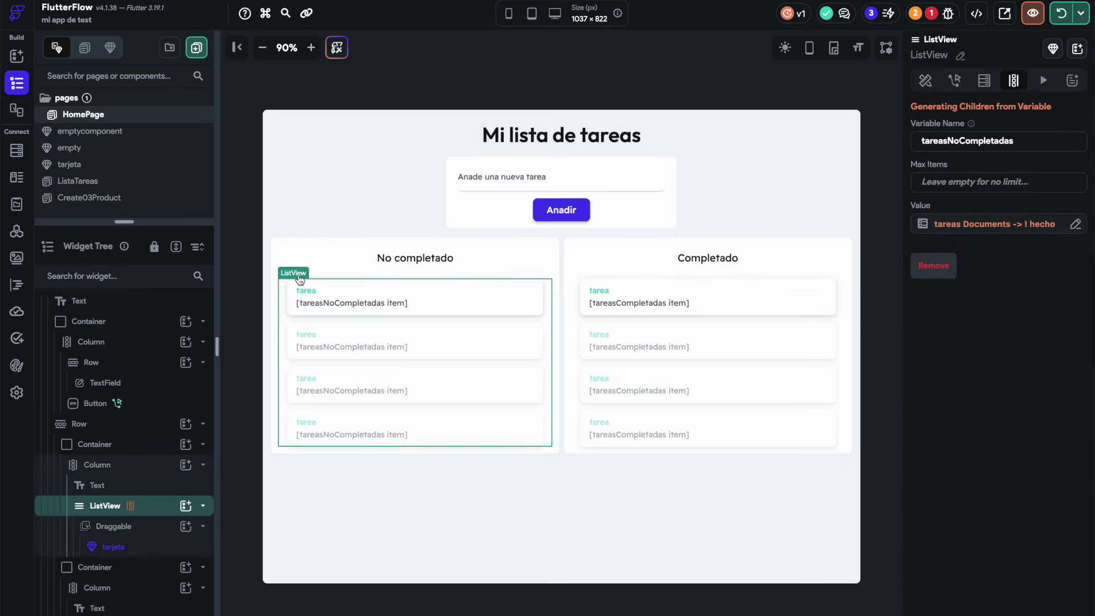
pyautogui.press('Delete')
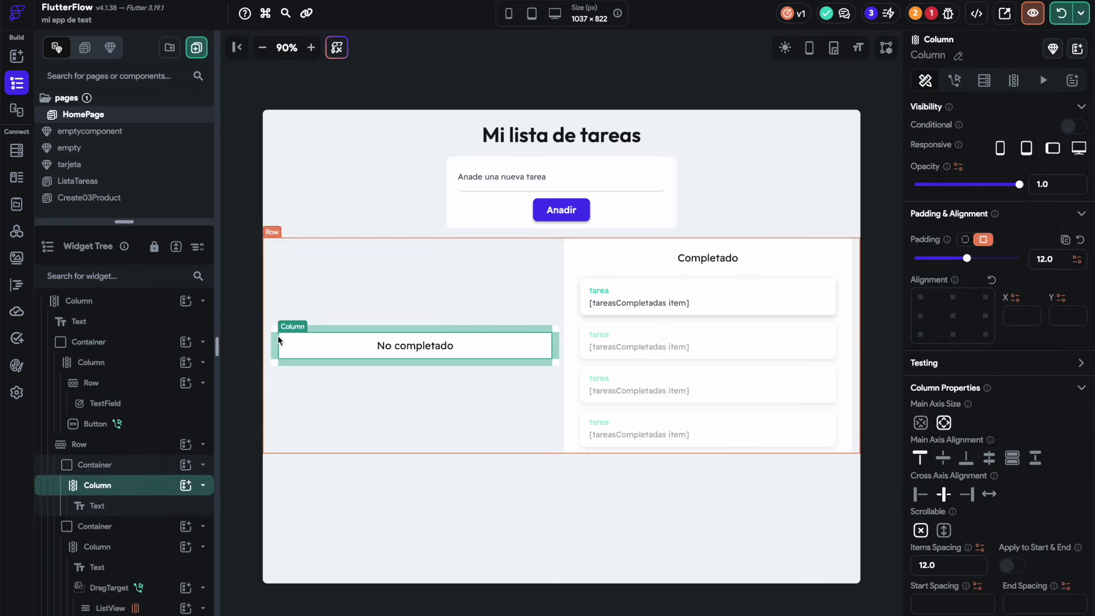
# - Add a DragTarget to the No completado column and paste the copied ListView inside it
pyautogui.click(186, 486)
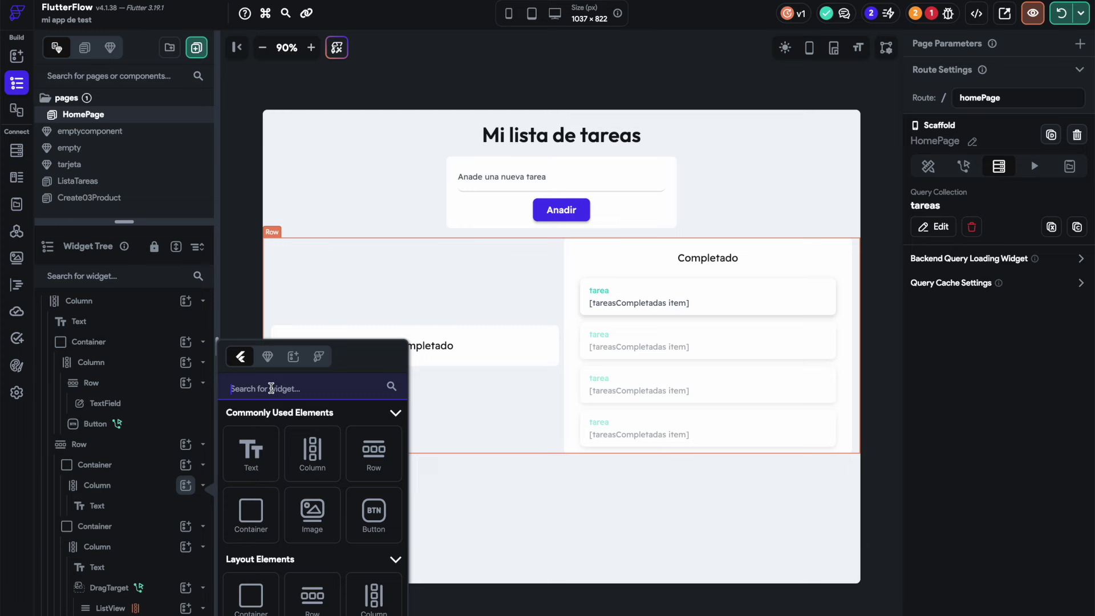
pyautogui.write('target')
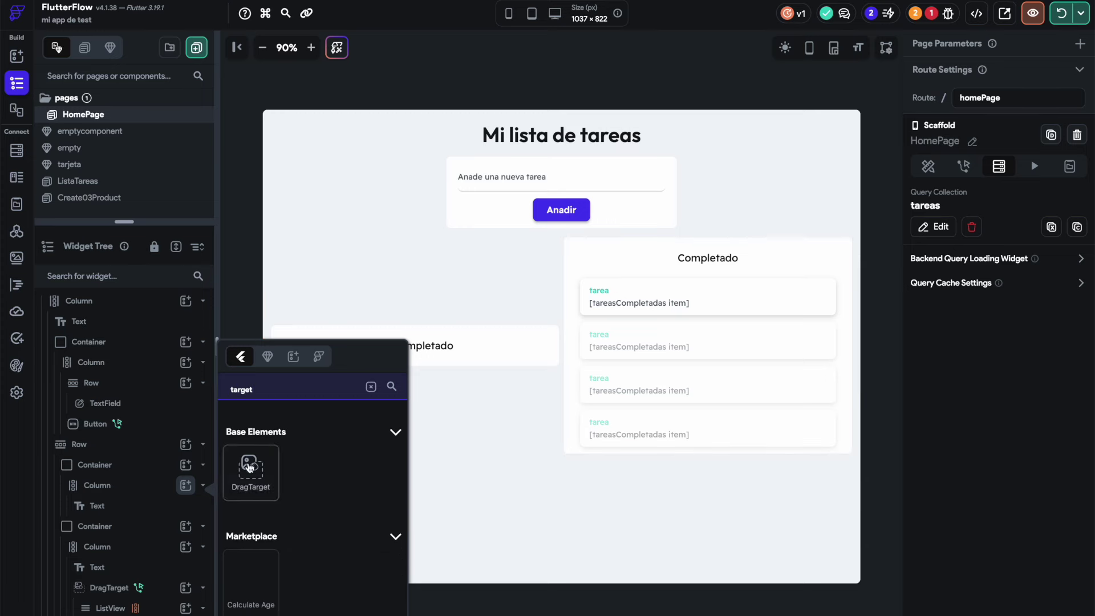
pyautogui.click(249, 467)
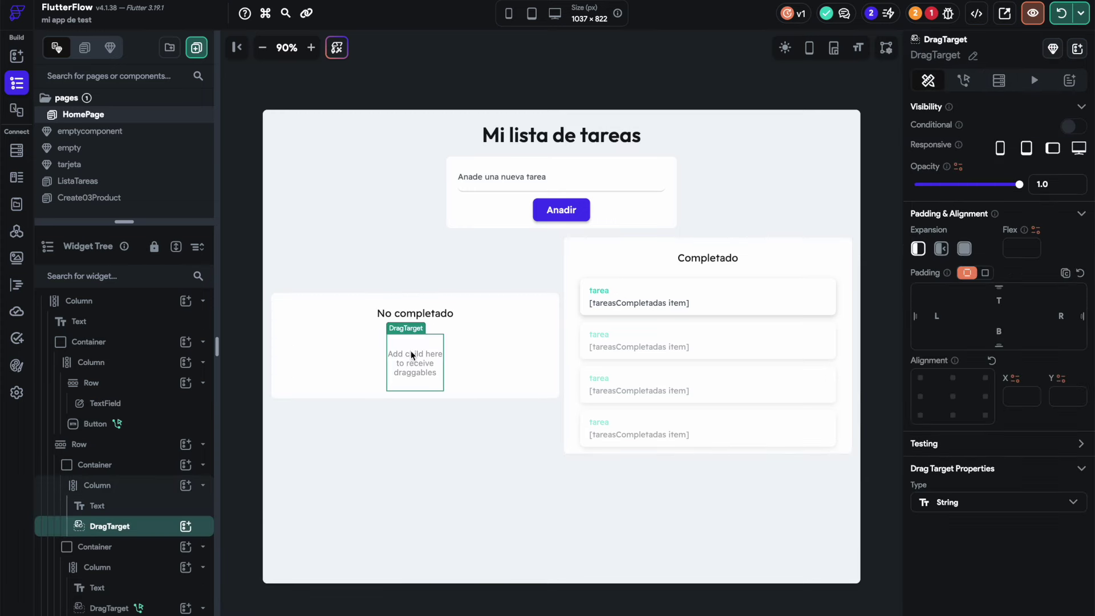
pyautogui.hotkey('ctrl', 'v')
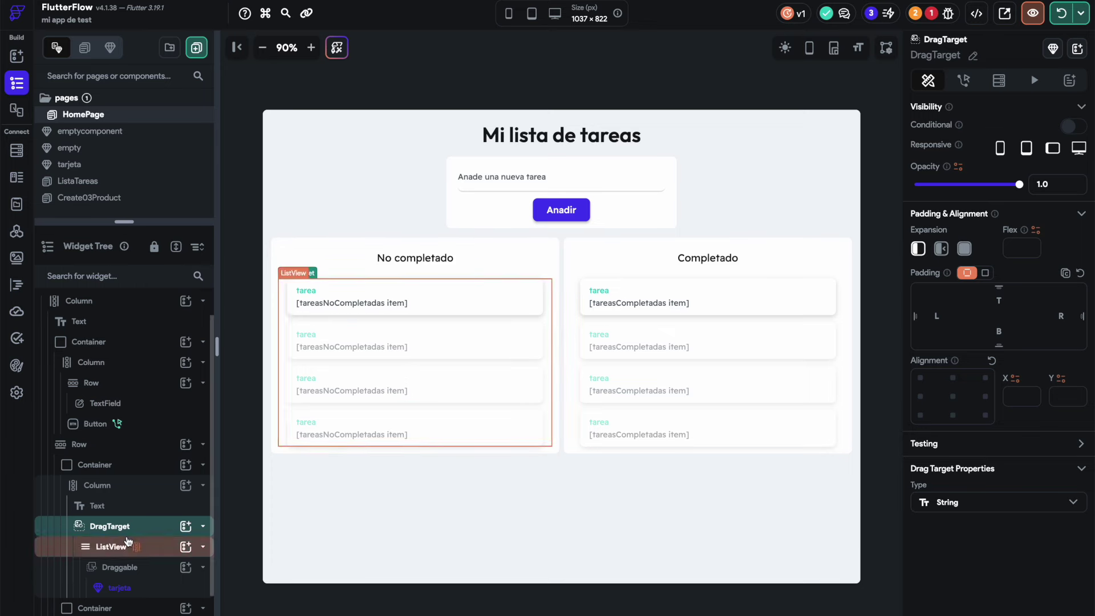
# - Add a Firestore Update Document action to the No completado DragTarget's On Drag Enter trigger
pyautogui.click(963, 81)
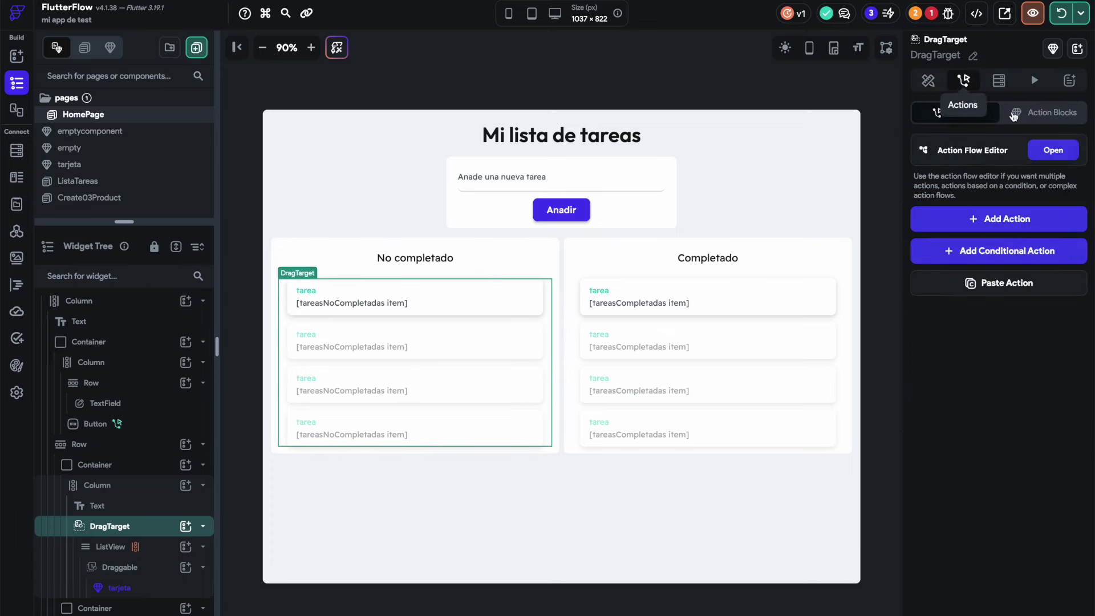
pyautogui.click(1048, 146)
pyautogui.click(456, 65)
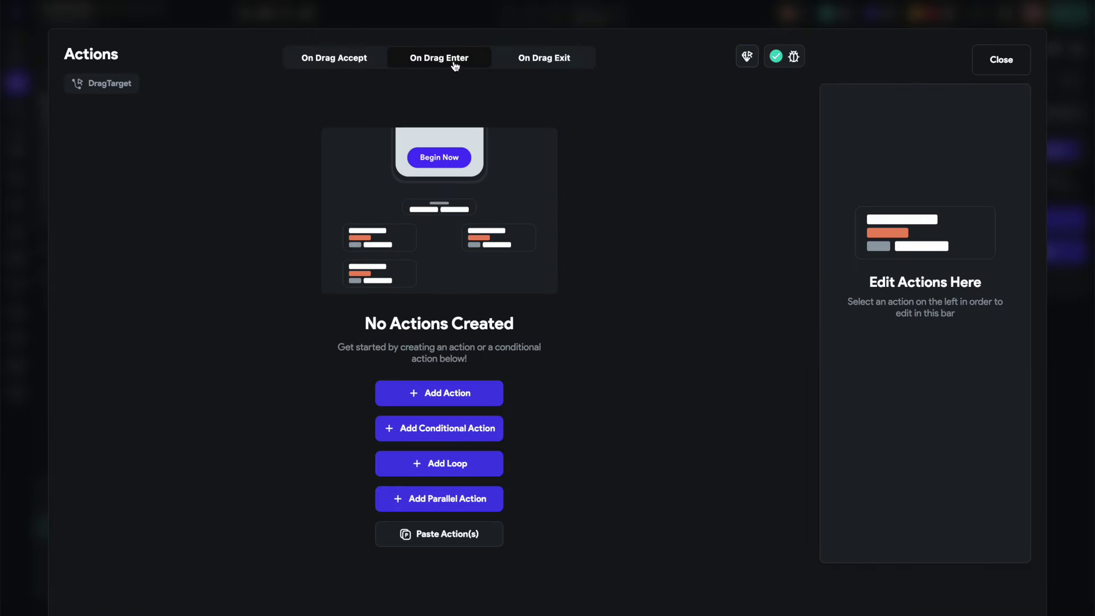
pyautogui.click(442, 392)
pyautogui.click(880, 302)
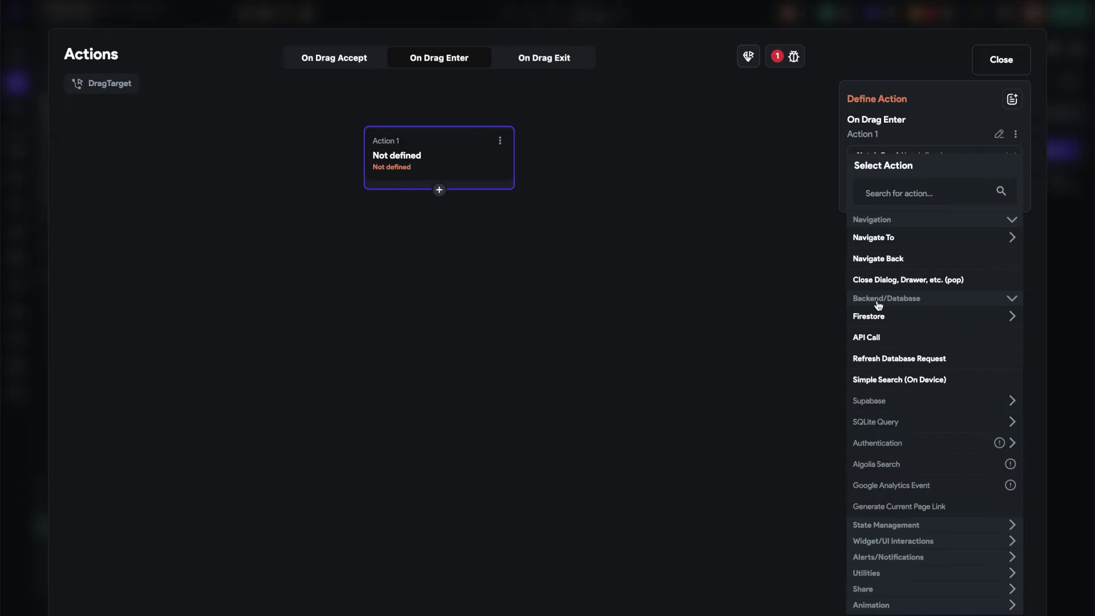
pyautogui.click(877, 324)
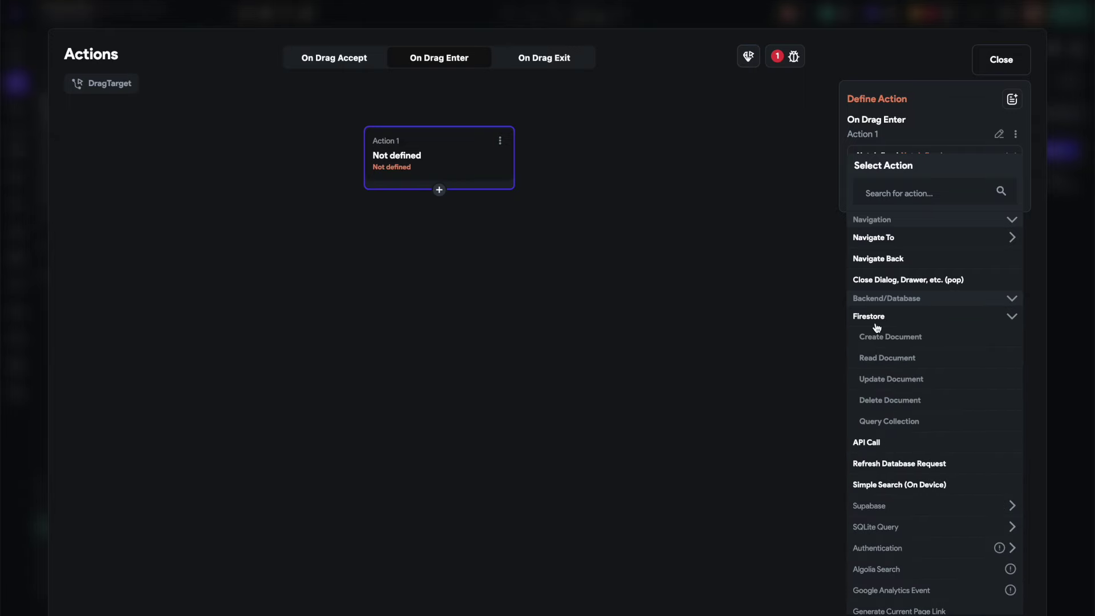
pyautogui.click(880, 381)
pyautogui.click(905, 204)
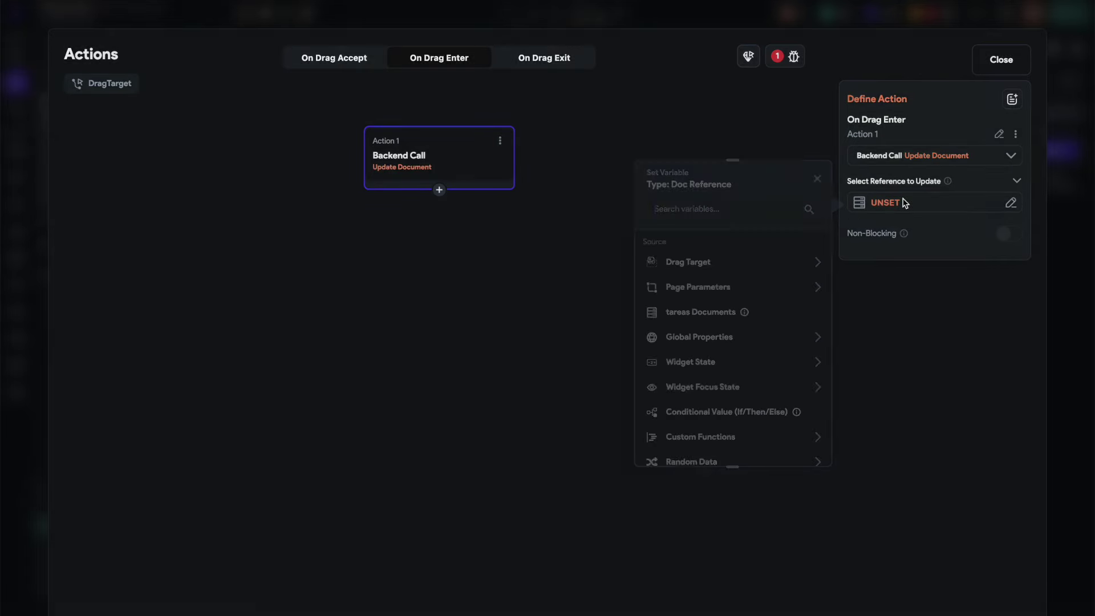
pyautogui.click(692, 267)
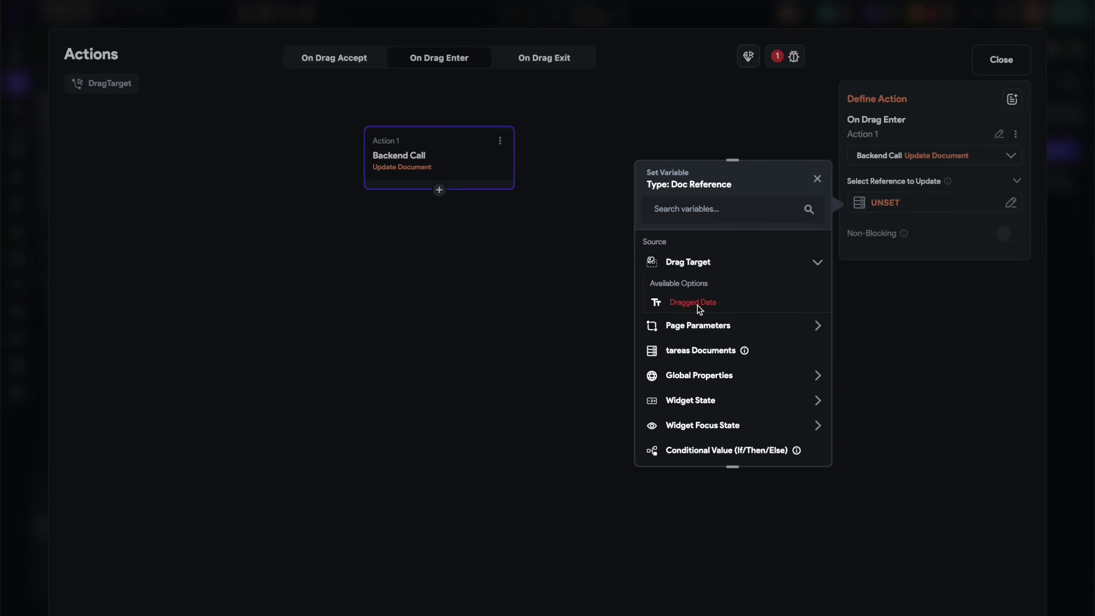
pyautogui.click(588, 290)
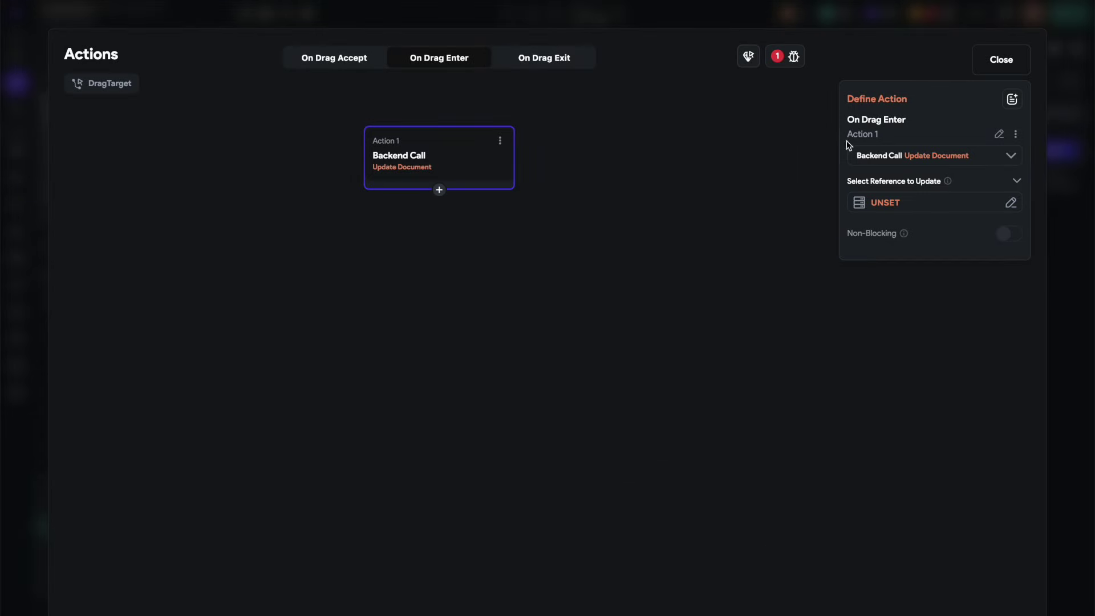
pyautogui.click(776, 586)
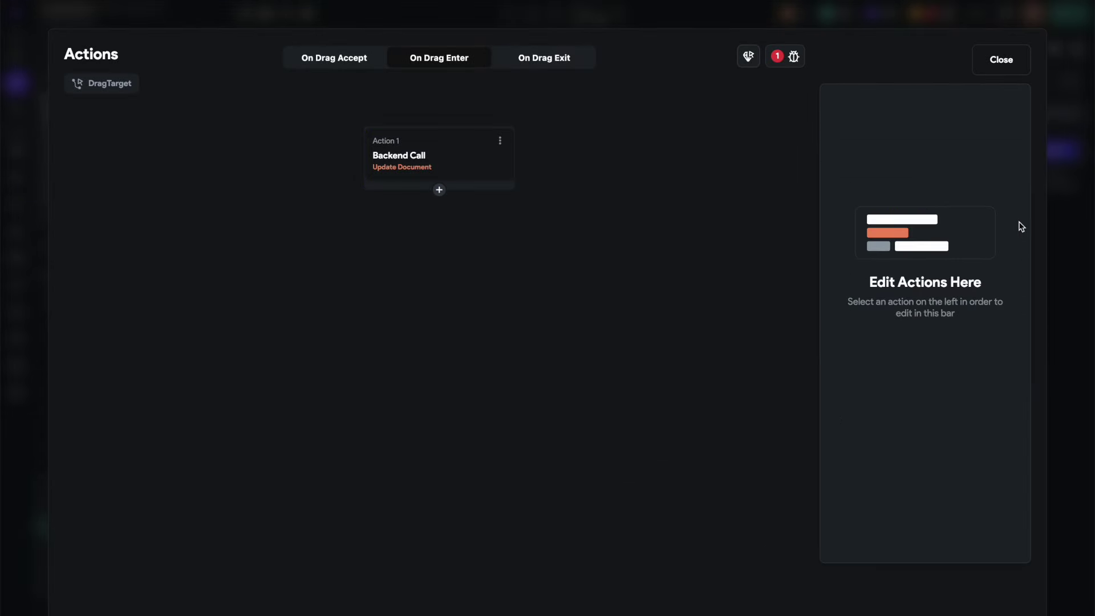
pyautogui.click(1001, 71)
# - Configure the Completado list's Draggable with type Document, document type tareas and the tareasCompletadas Item as its value
pyautogui.click(640, 314)
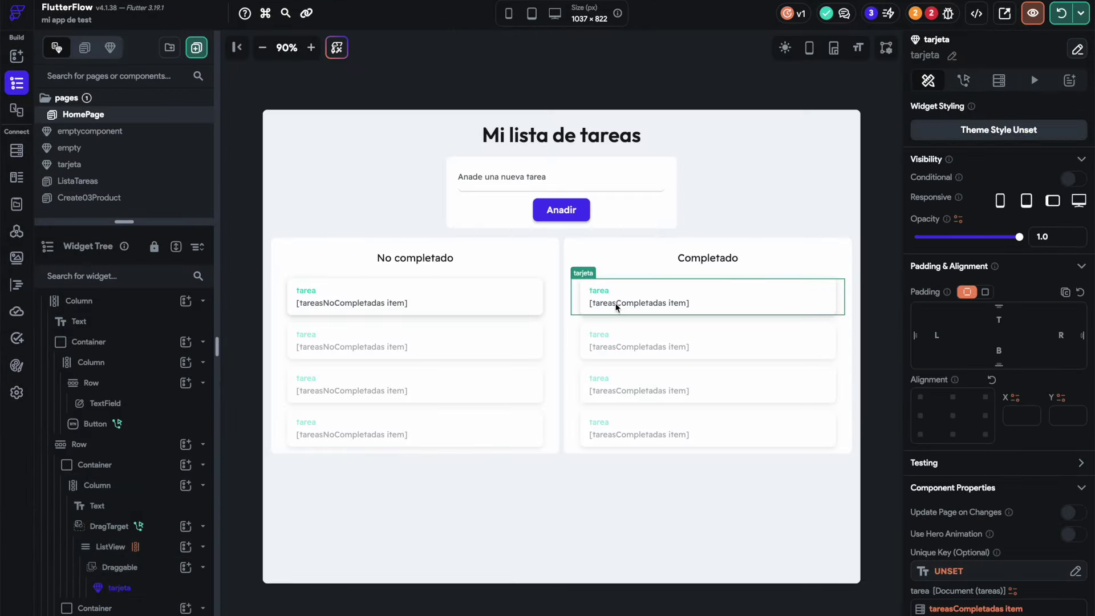
pyautogui.moveTo(580, 277)
pyautogui.click(586, 258)
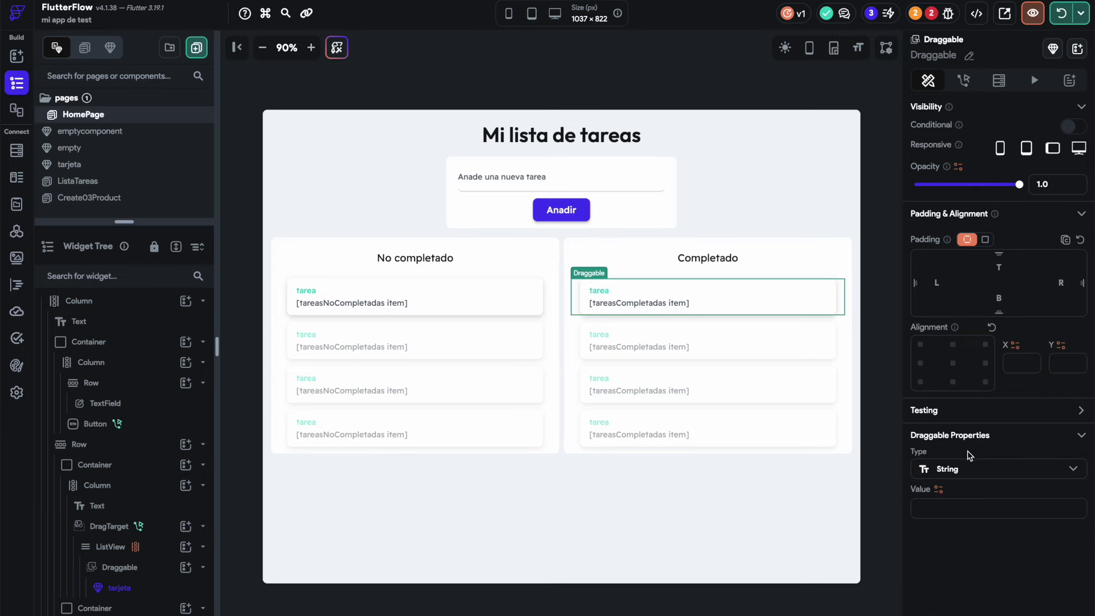
pyautogui.click(951, 469)
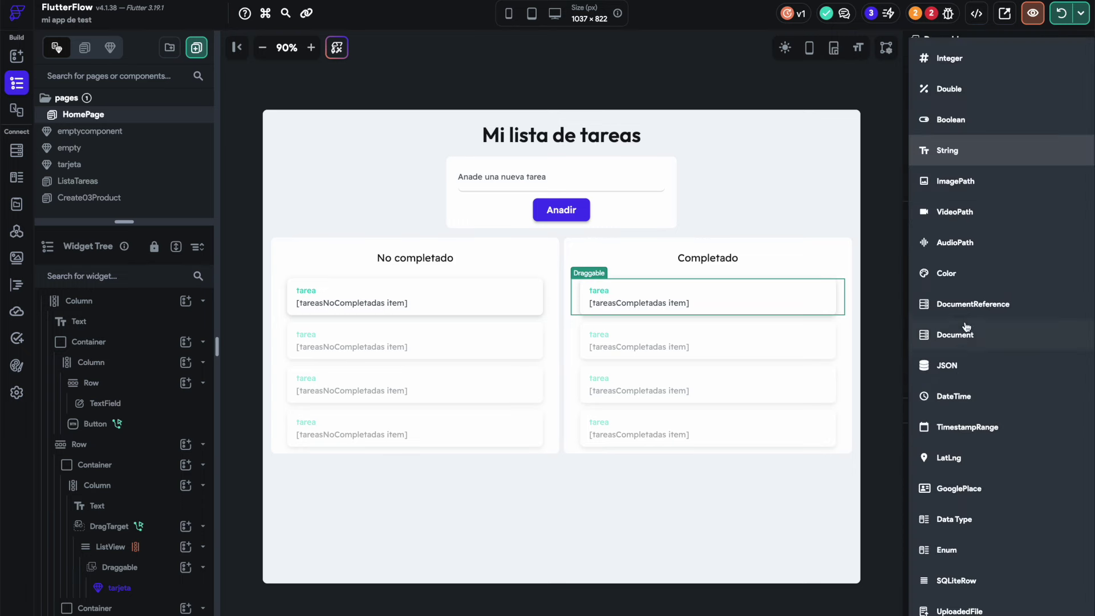
pyautogui.click(965, 336)
pyautogui.click(955, 510)
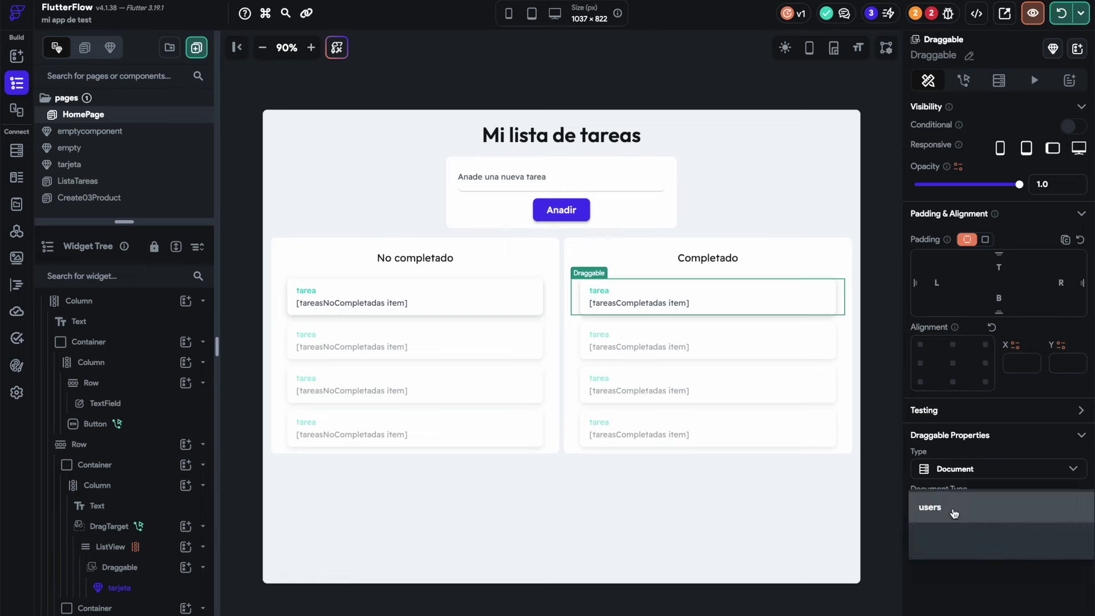
pyautogui.click(951, 530)
pyautogui.click(953, 546)
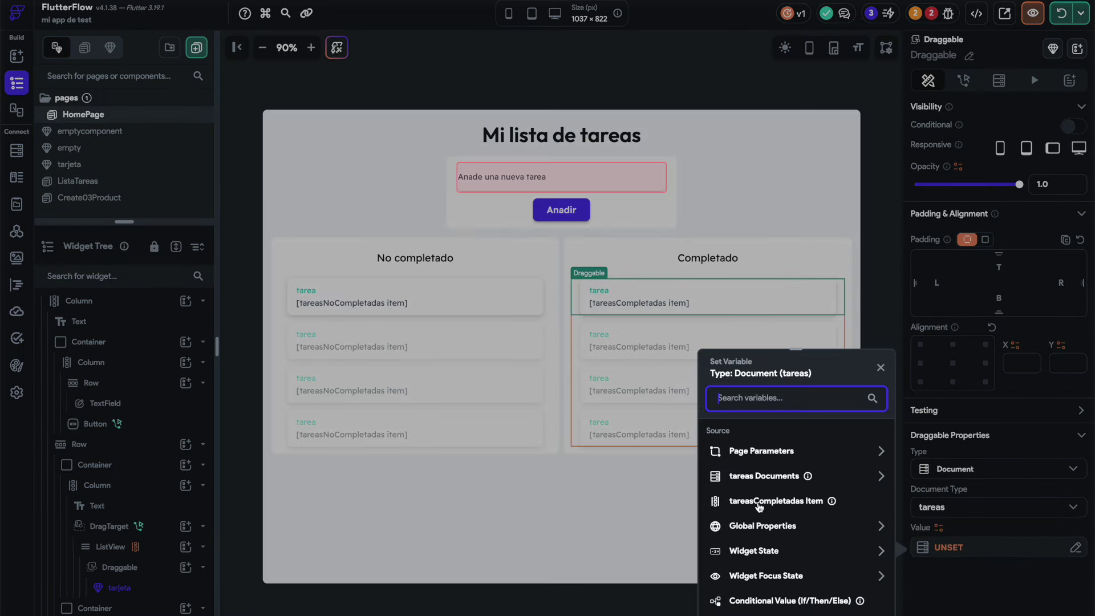
pyautogui.click(764, 502)
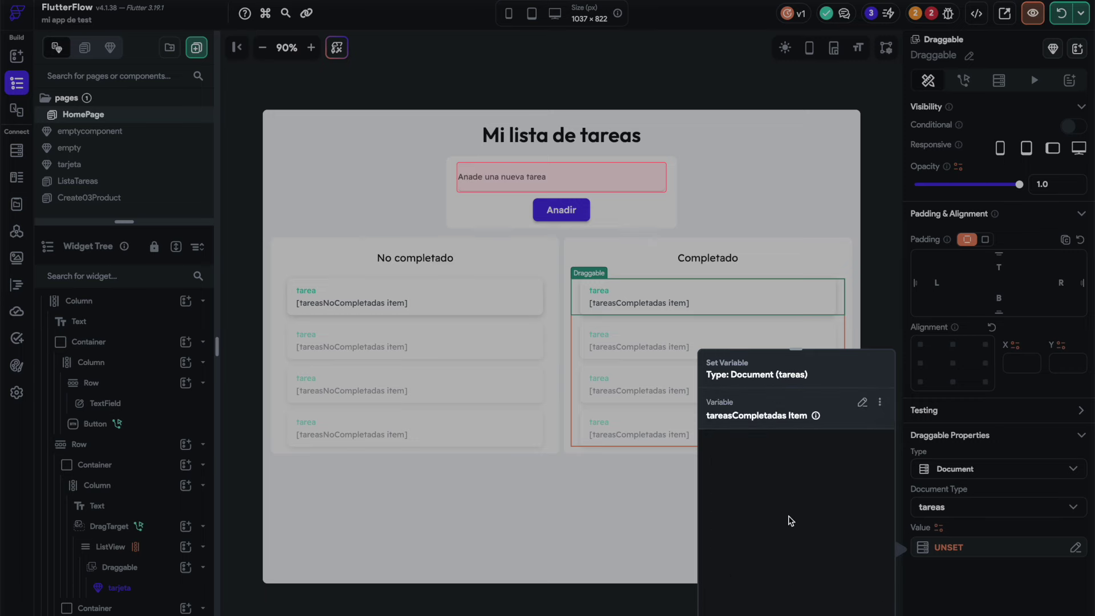
pyautogui.click(863, 611)
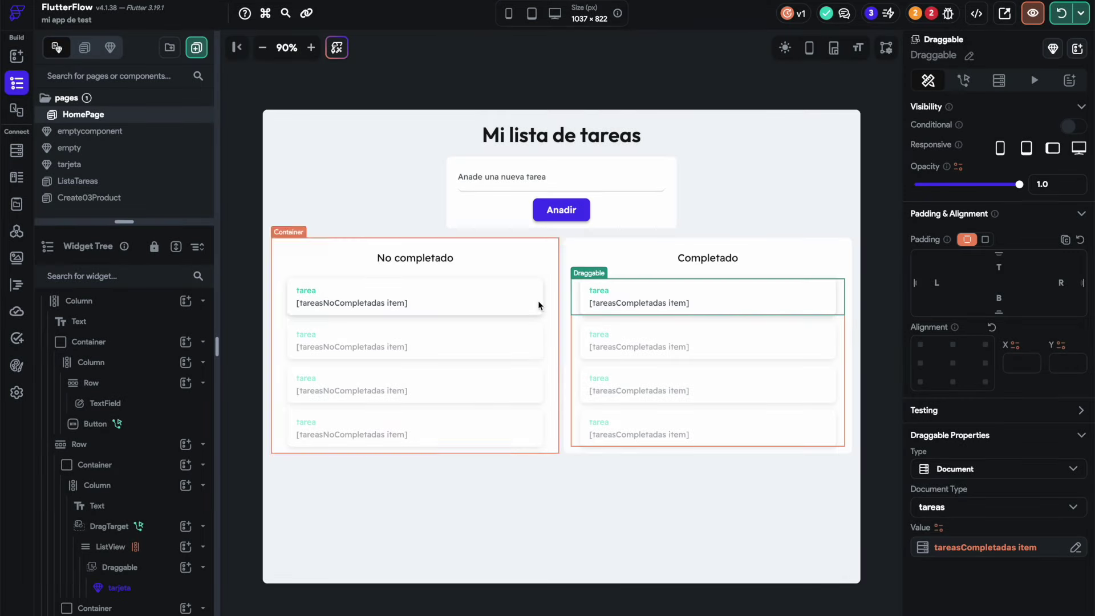
# - Set the No completado DragTarget's type to Document with document type tareas
pyautogui.click(516, 313)
pyautogui.click(516, 313)
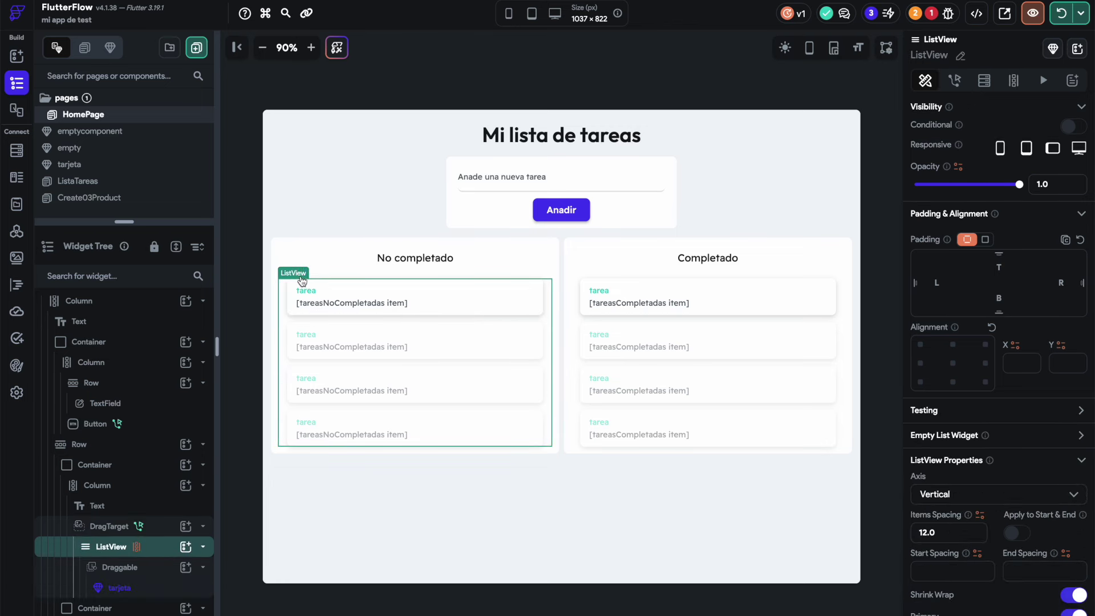
pyautogui.click(310, 261)
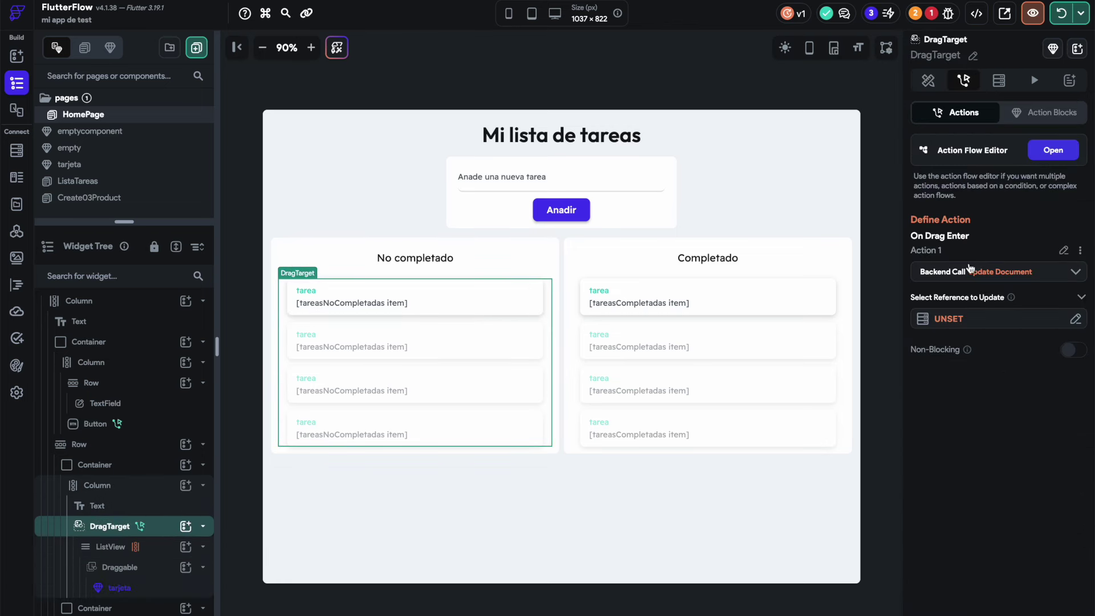
pyautogui.click(927, 81)
pyautogui.click(948, 502)
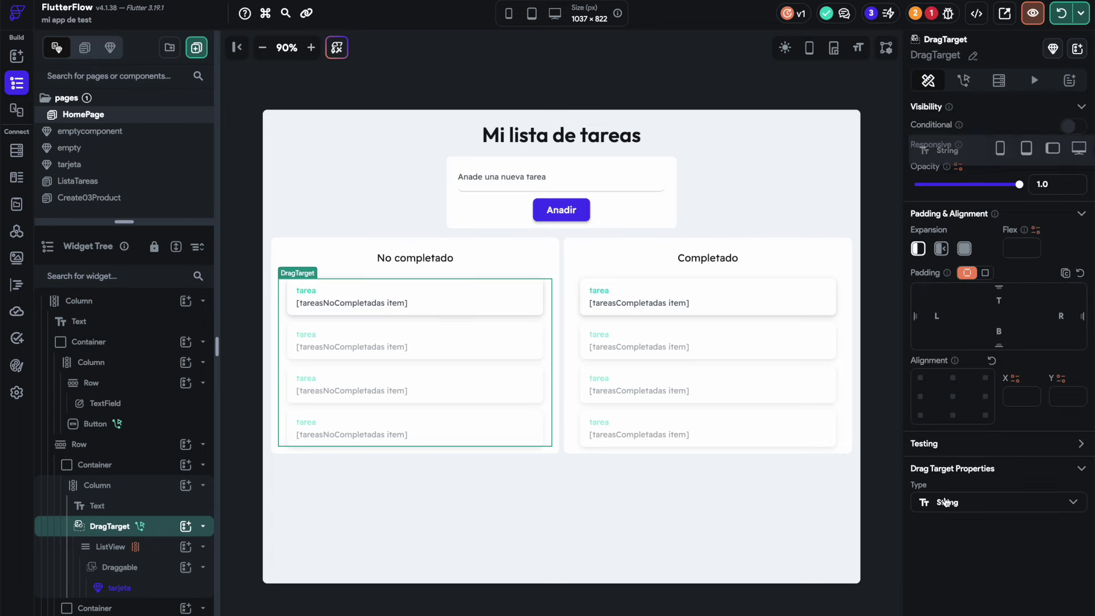
pyautogui.click(963, 342)
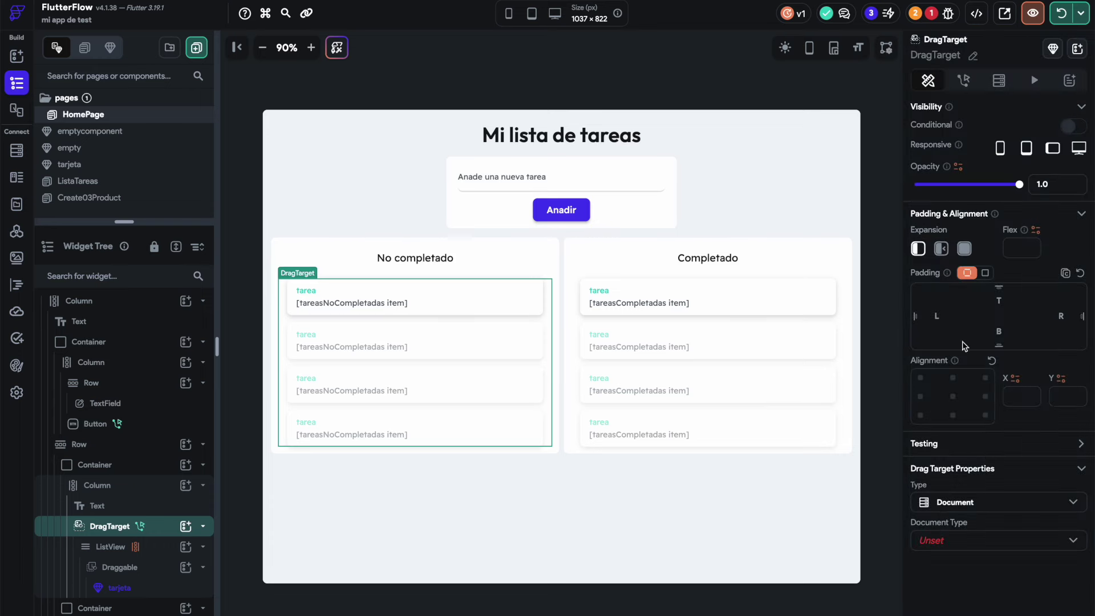
pyautogui.click(964, 542)
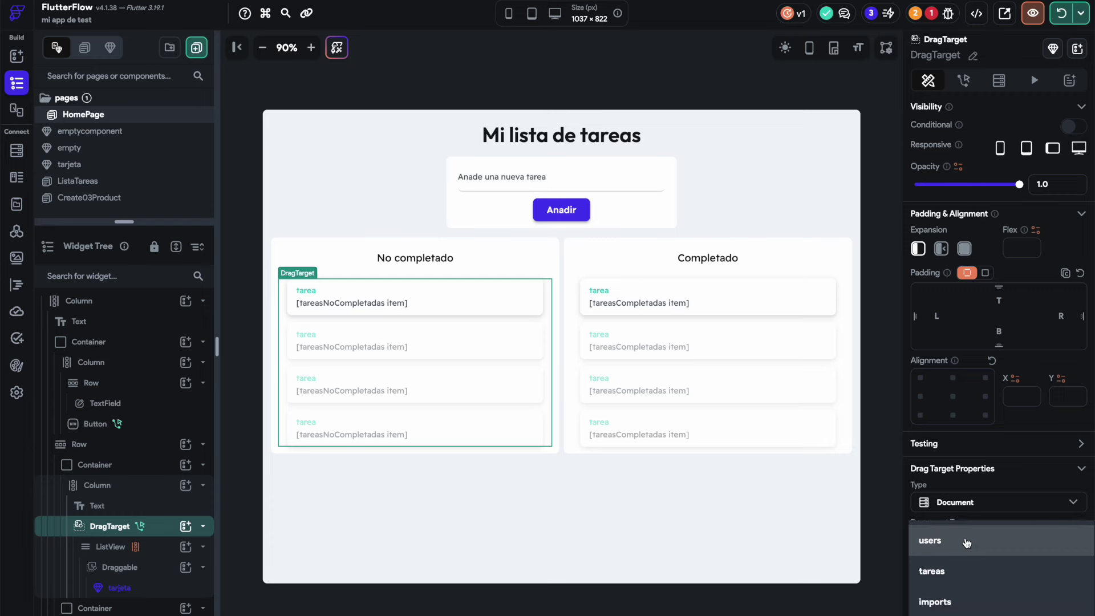
pyautogui.click(930, 573)
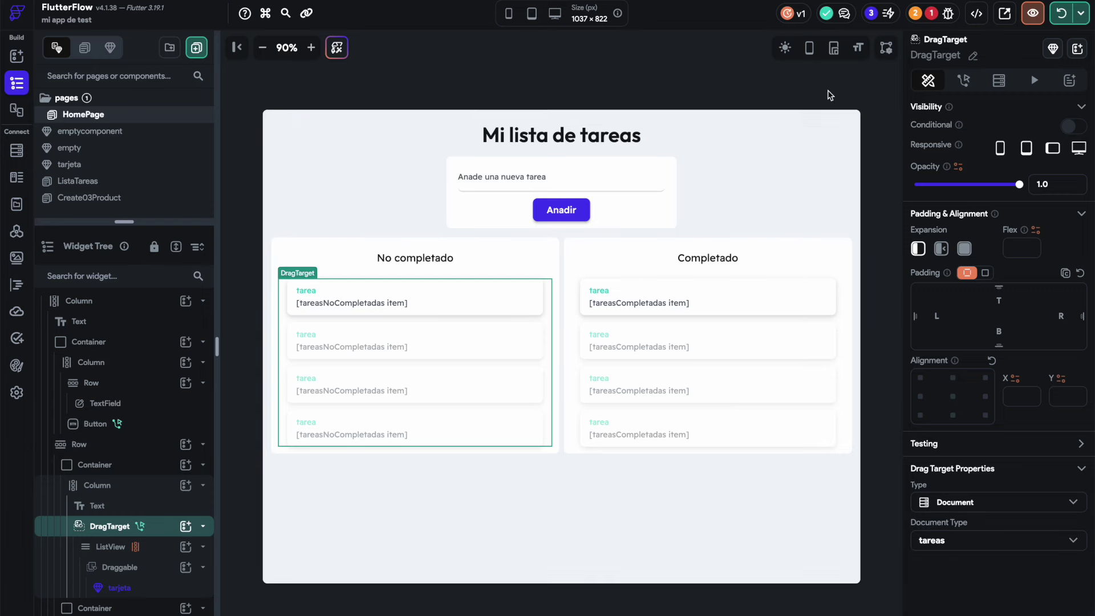
# - Set the On Drag Enter update's document reference to the Reference property of the Drag Target's Dragged Data
pyautogui.click(967, 81)
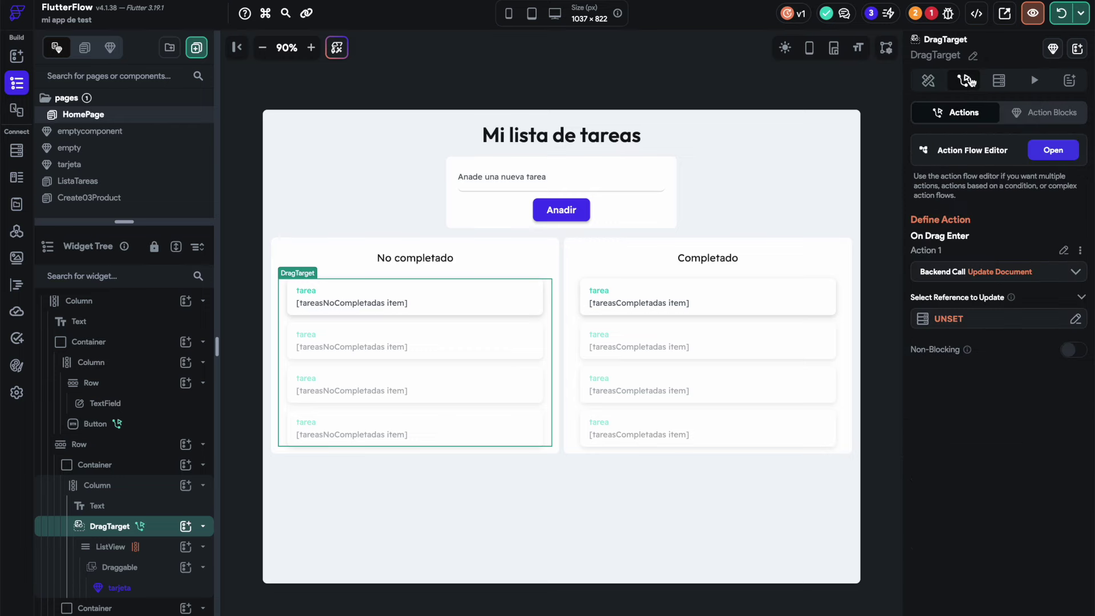
pyautogui.click(1054, 150)
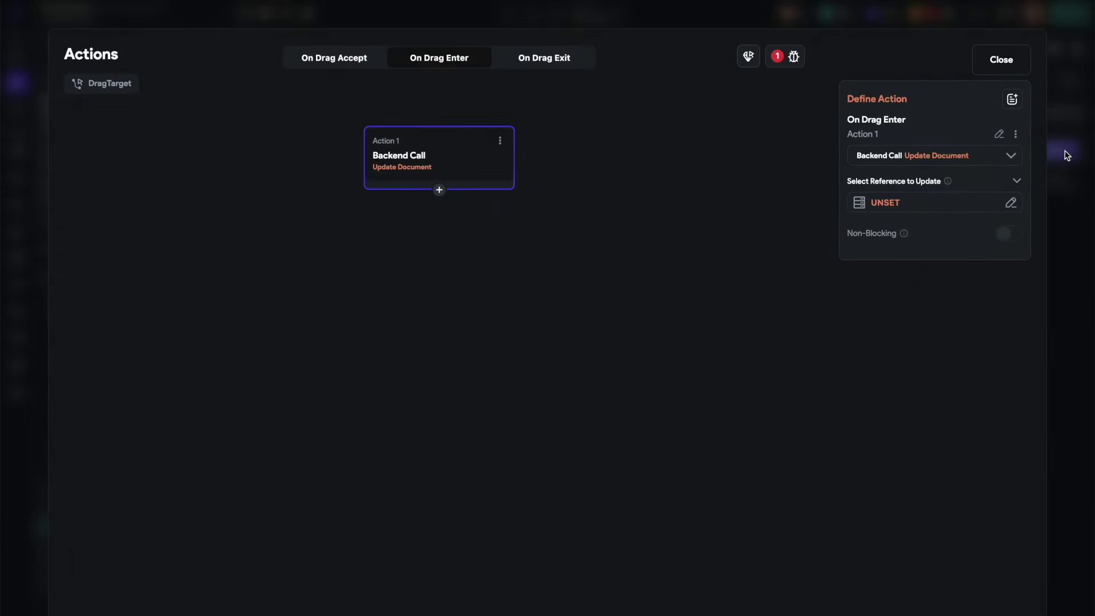
pyautogui.click(886, 203)
pyautogui.click(691, 264)
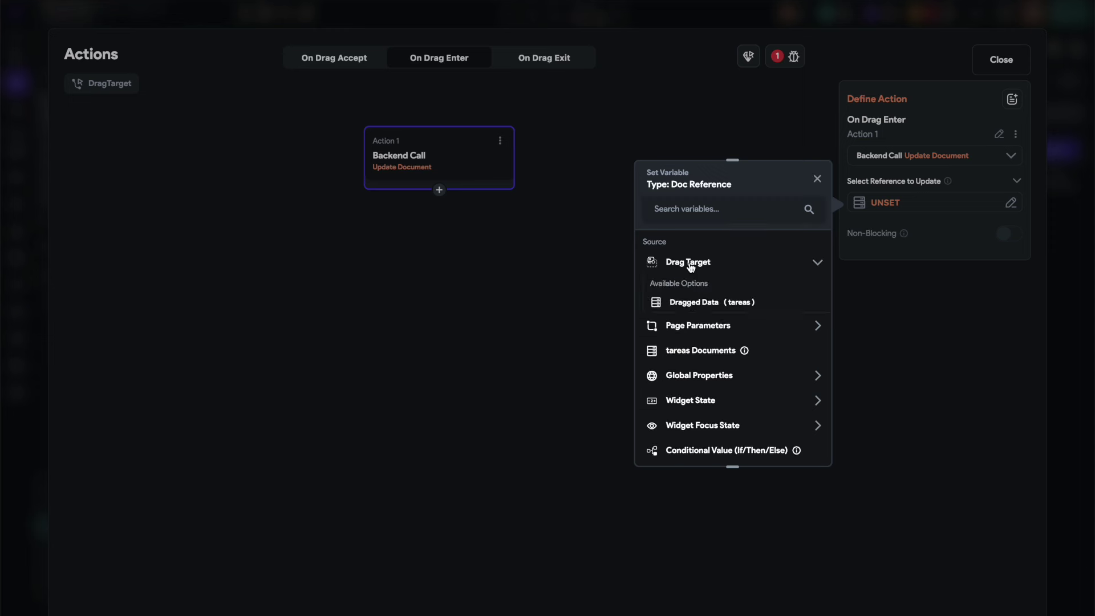
pyautogui.click(701, 304)
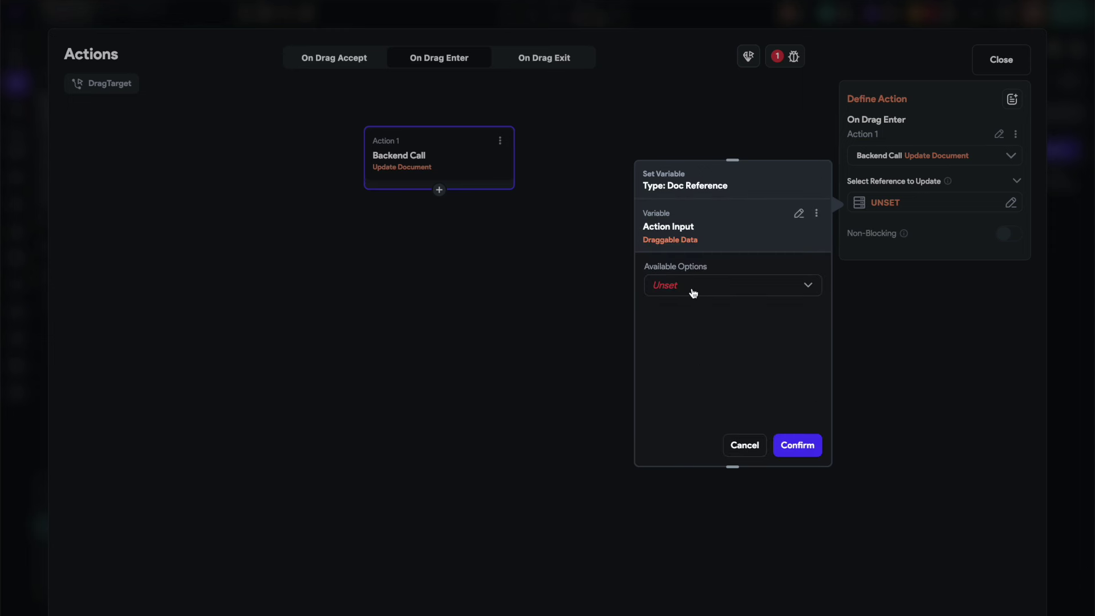
pyautogui.click(693, 292)
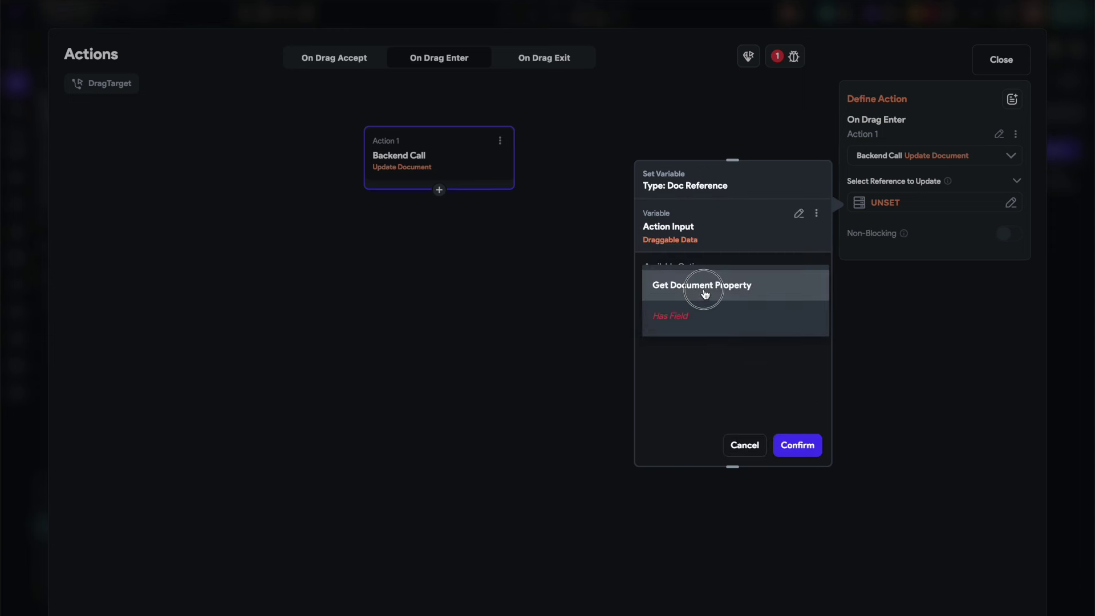
pyautogui.click(706, 292)
pyautogui.click(674, 331)
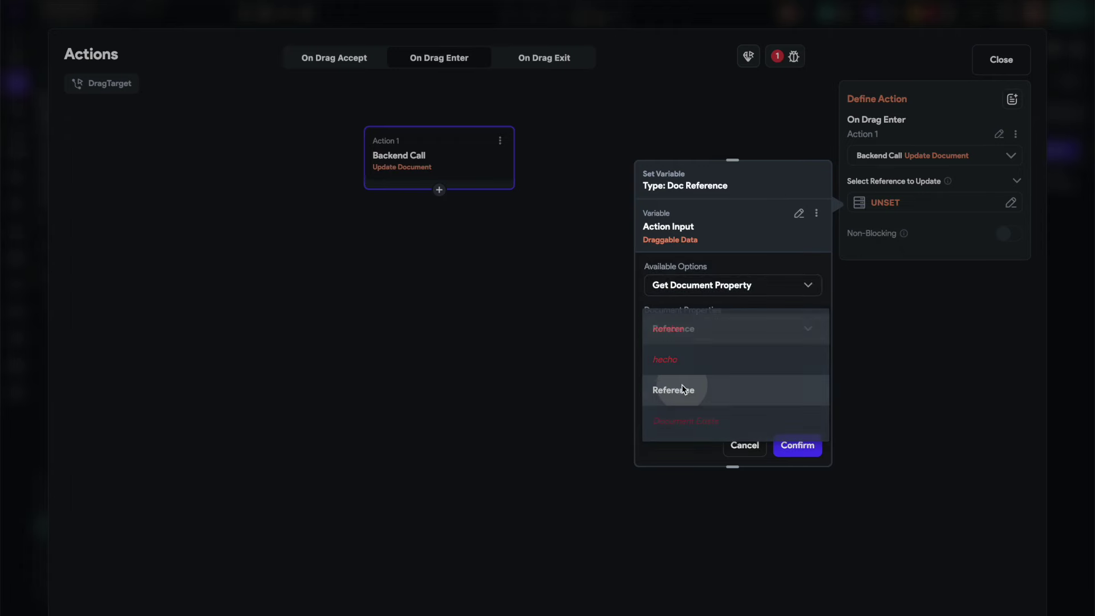
pyautogui.click(687, 388)
pyautogui.click(796, 445)
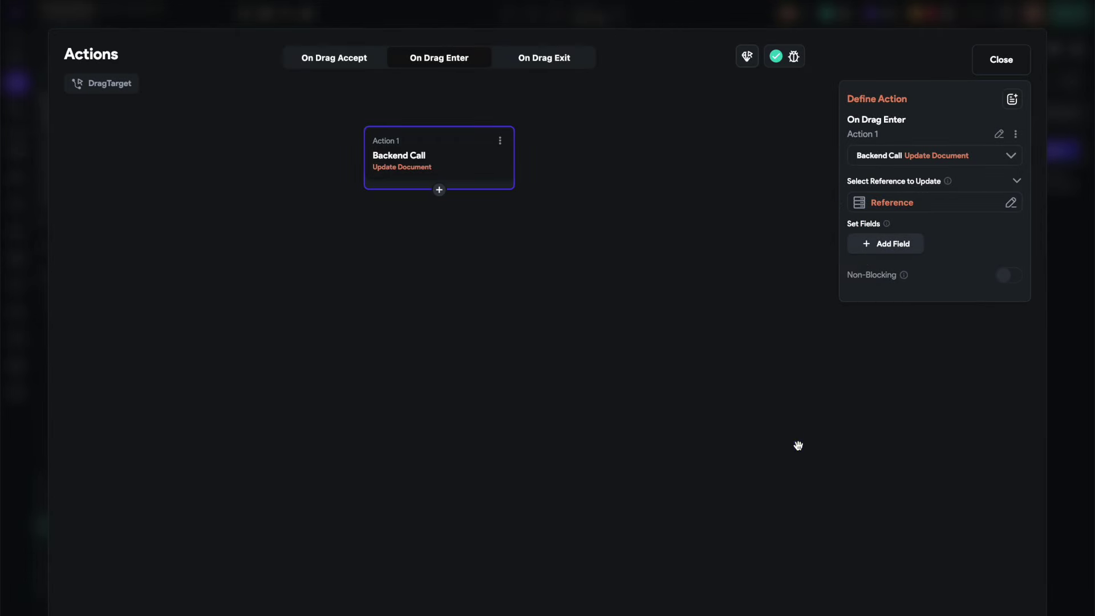
# - Add the hecho field to the Update Document action with the specific value False
pyautogui.click(890, 250)
pyautogui.click(880, 247)
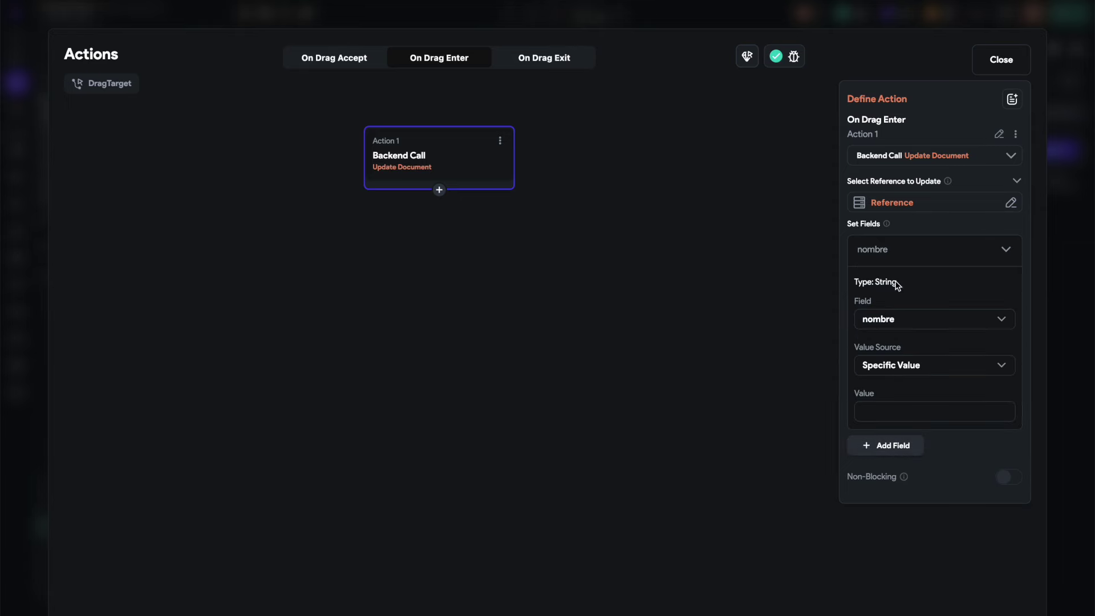
pyautogui.click(877, 319)
pyautogui.click(890, 350)
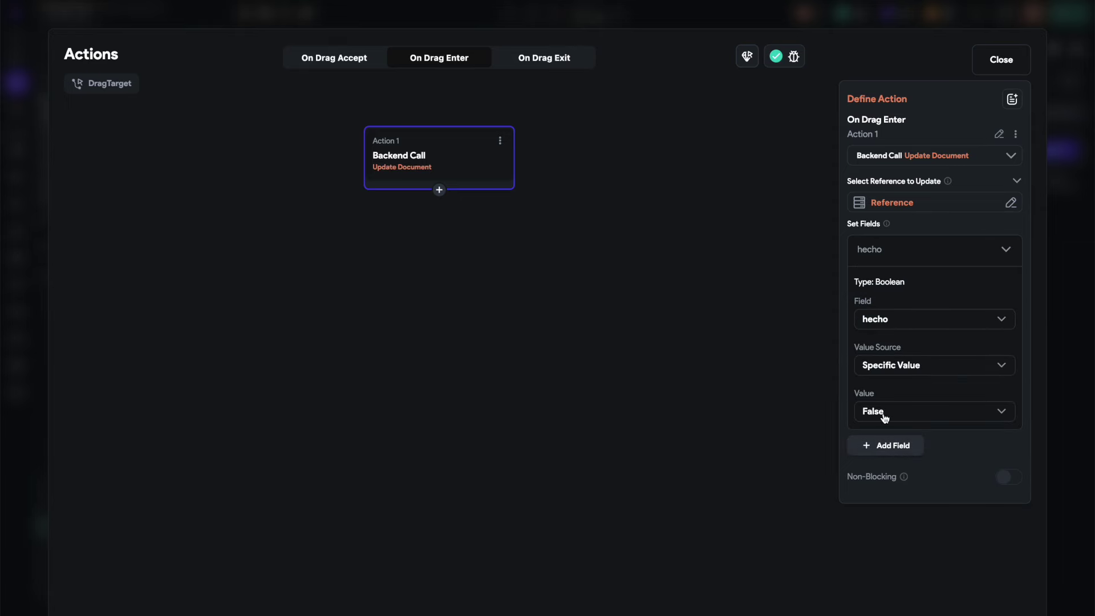
pyautogui.click(717, 377)
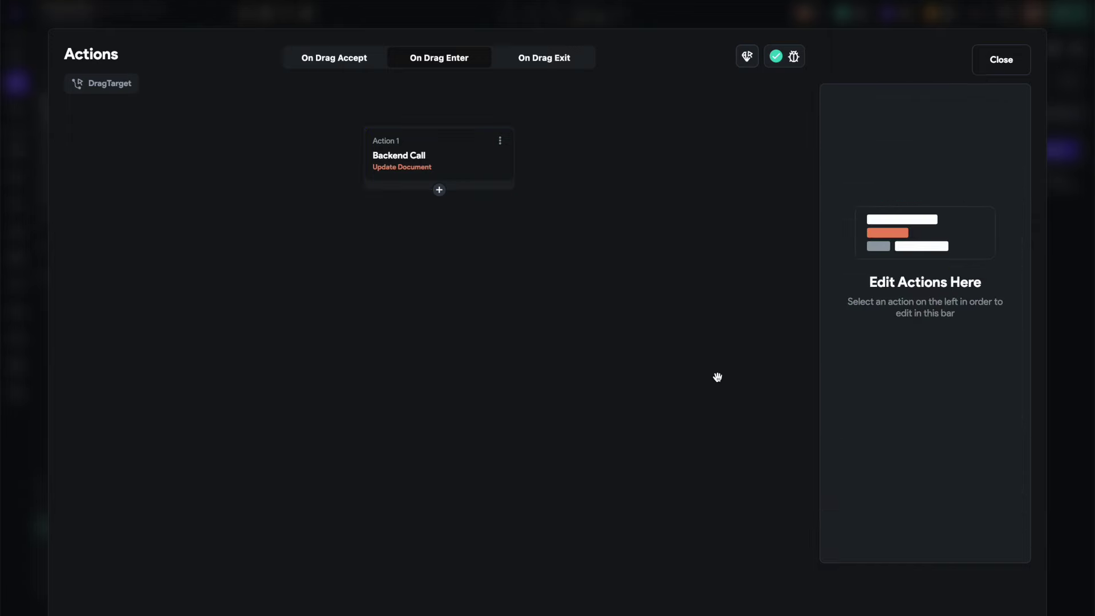
# - Close the action flow editor and switch to the running to-do app in Chrome, enlarging its window
pyautogui.click(1000, 67)
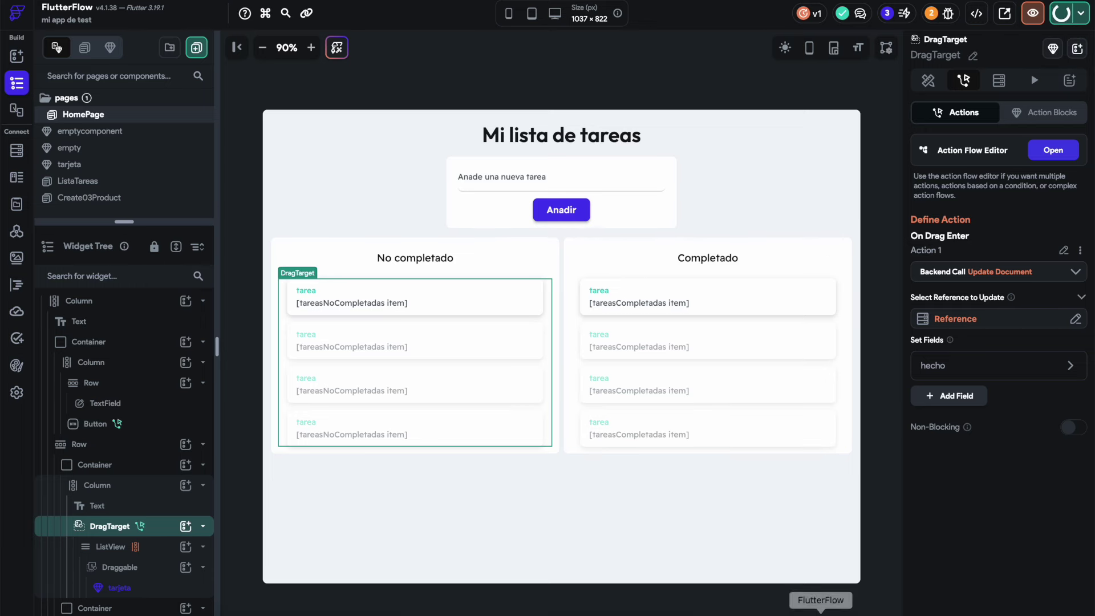
pyautogui.click(852, 613)
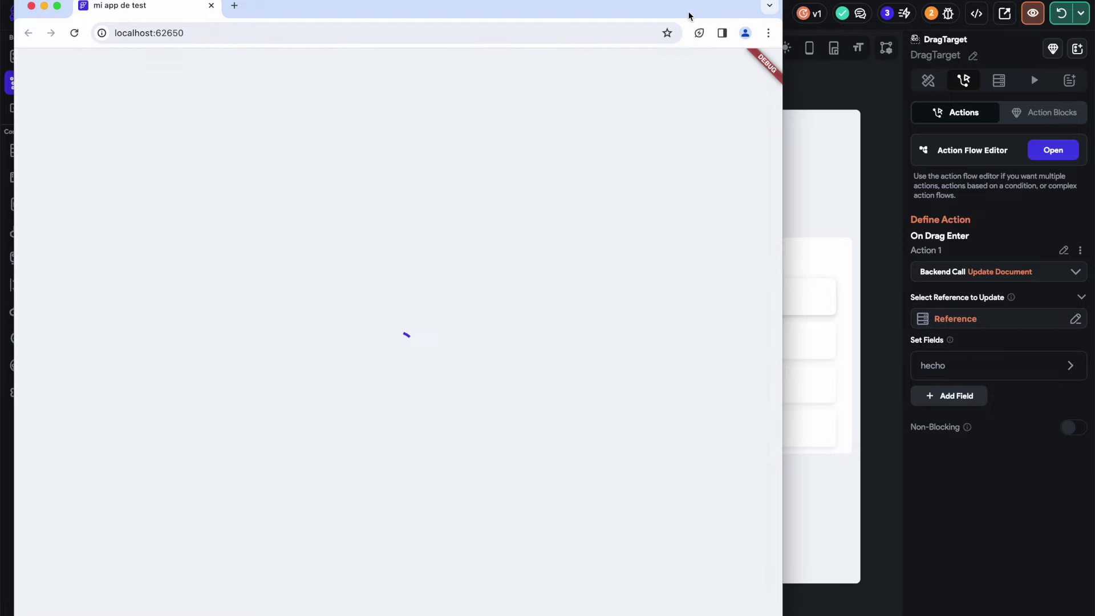
pyautogui.doubleClick(689, 13)
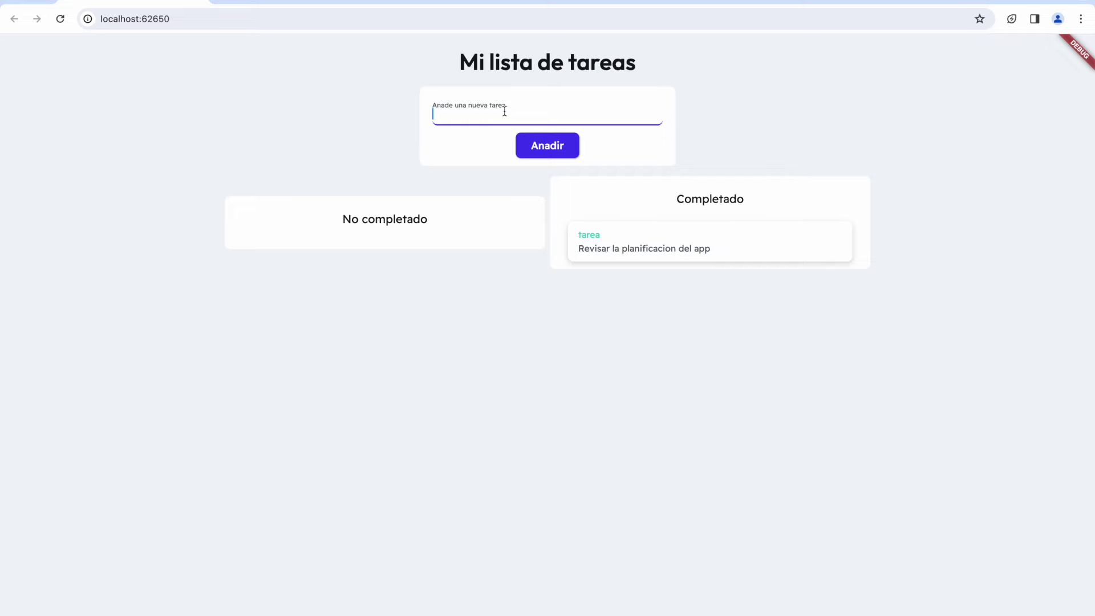
# - Add the task "Mejorar la interfaz de usuario" and move its card from No completado to Completado
pyautogui.write('Mejorar la interfaz de usuario')
pyautogui.click(559, 137)
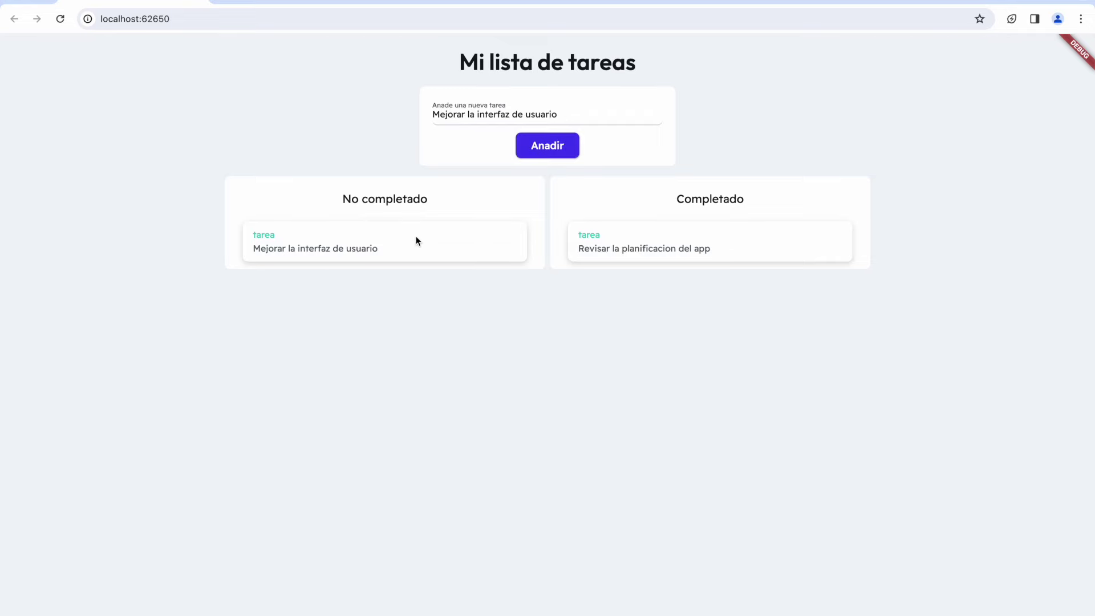
pyautogui.moveTo(336, 254); pyautogui.dragTo(420, 245)
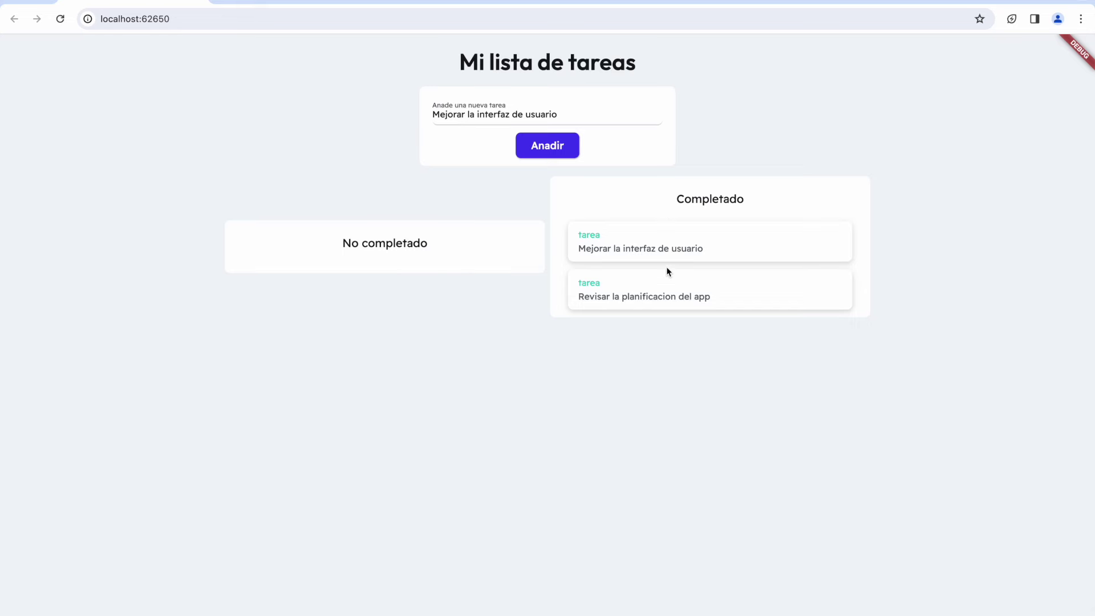
# - Switch back to FlutterFlow and enable Show Empty List Widget for the No completado ListView
pyautogui.moveTo(852, 613)
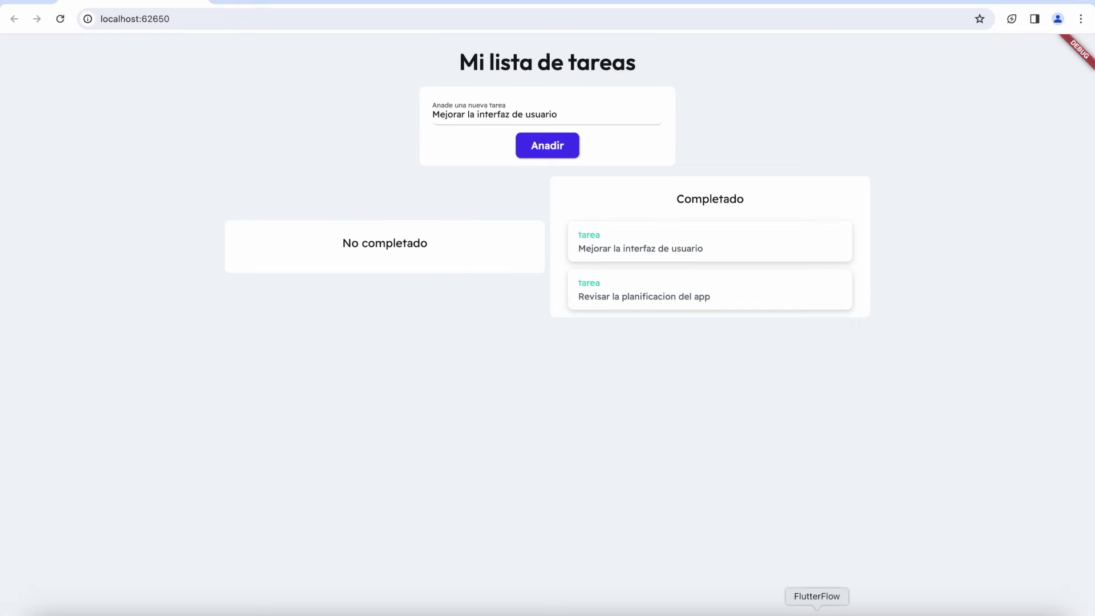
pyautogui.click(816, 609)
pyautogui.click(466, 341)
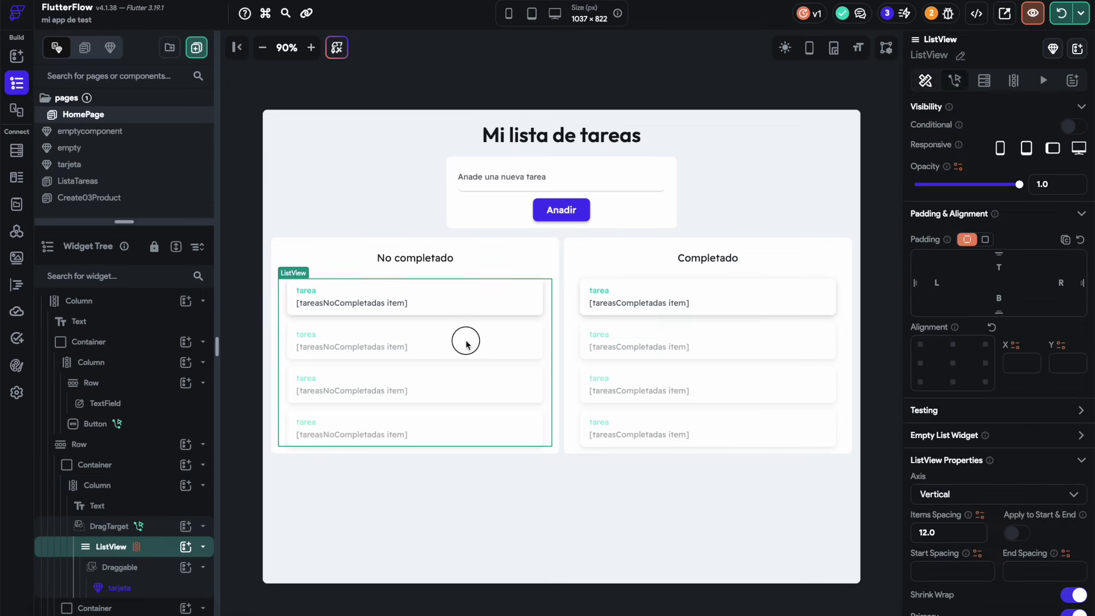
pyautogui.scroll(-2, 1083, 462)
pyautogui.scroll(1, 1073, 400)
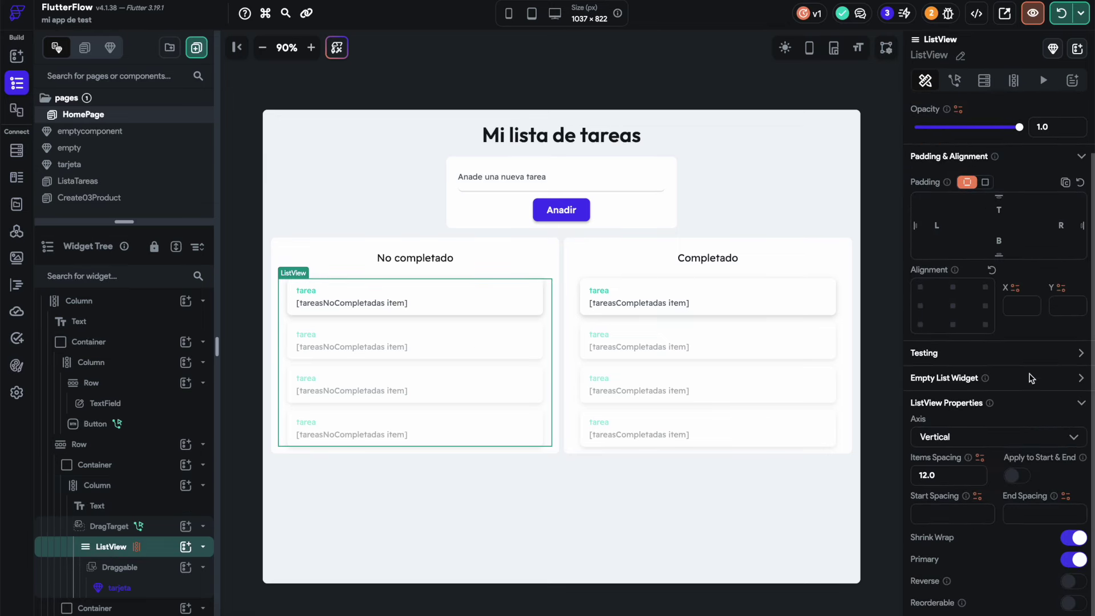
pyautogui.click(1079, 376)
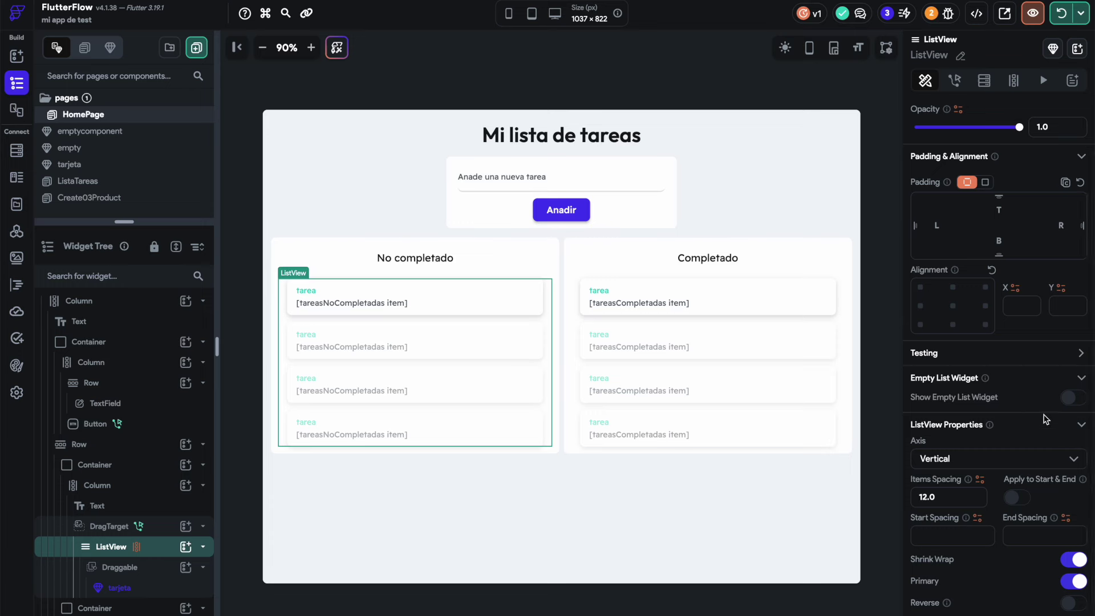
pyautogui.click(1075, 397)
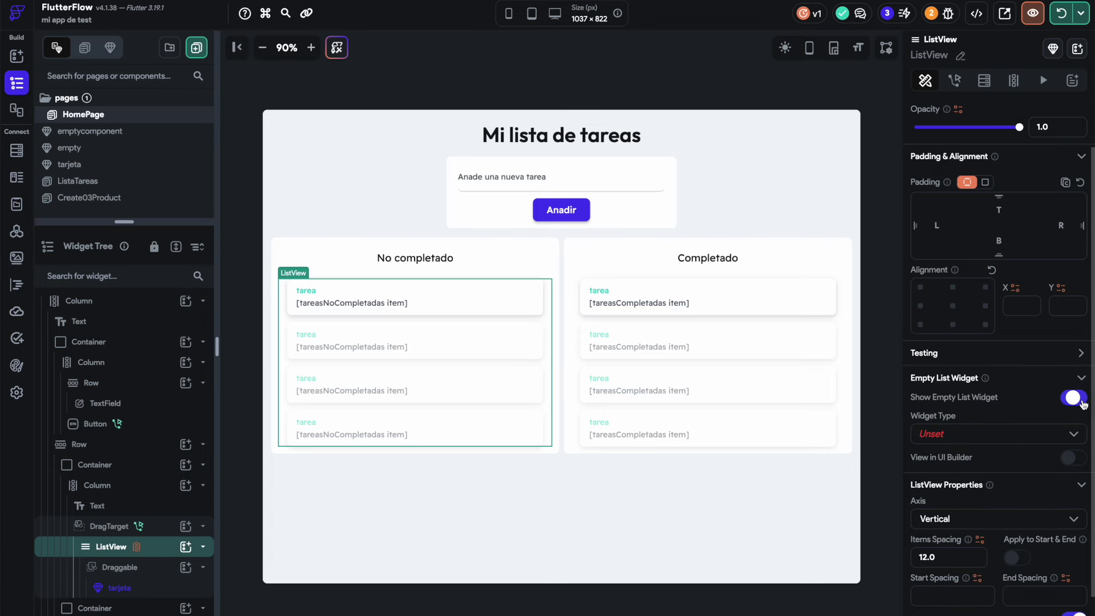
# - Set the empty list widget's type to Component with emptycomponent selected, and preview it briefly in the UI builder
pyautogui.click(1012, 442)
pyautogui.click(958, 465)
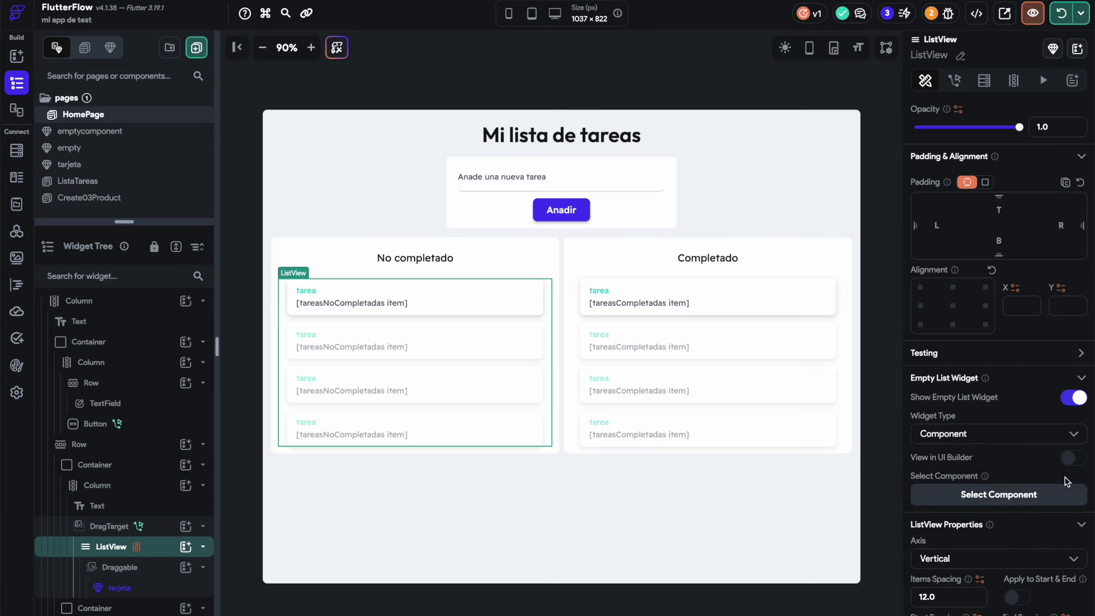
pyautogui.click(1048, 502)
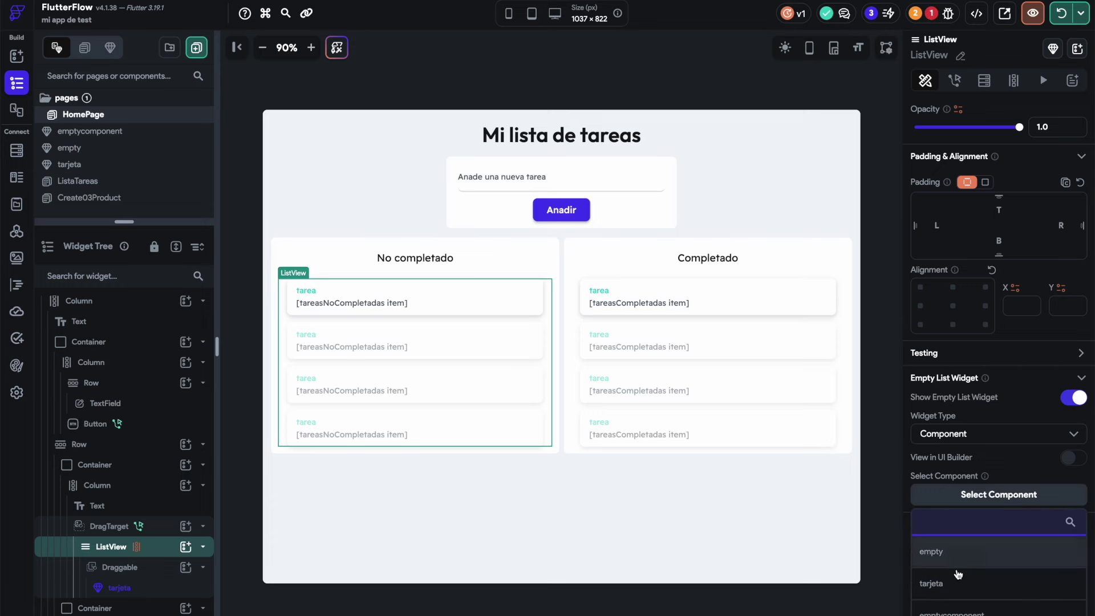
pyautogui.click(969, 610)
pyautogui.click(1079, 460)
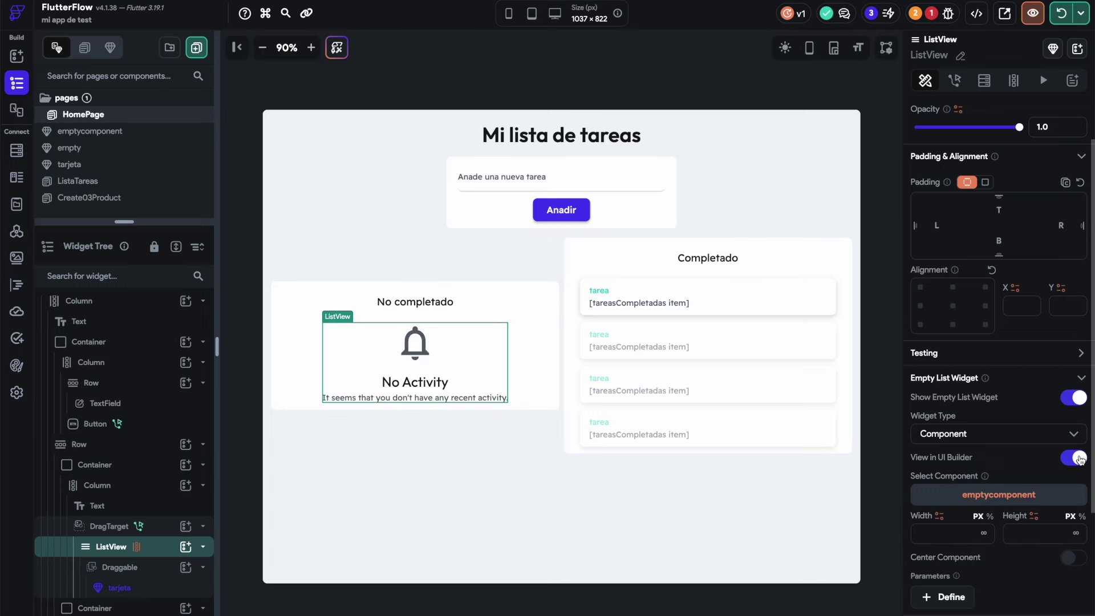
pyautogui.click(1073, 459)
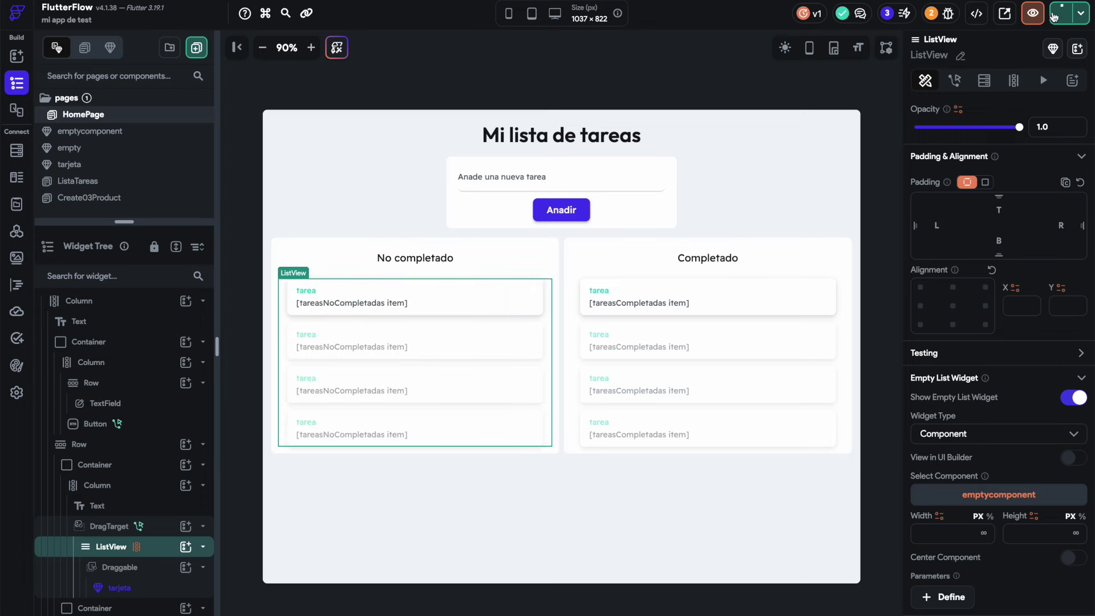
# - Reload the running app, add the task "Crear la base de datos del proyecto" and test moving its card between the two lists
pyautogui.click(1061, 13)
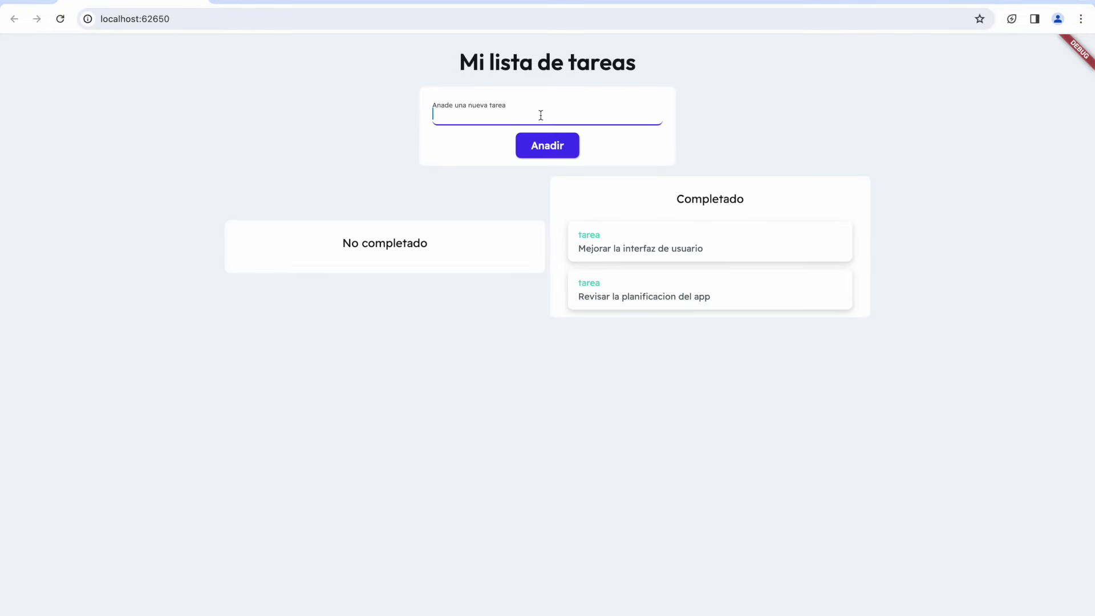
pyautogui.write('Crear la base de datos del proyecto')
pyautogui.click(549, 150)
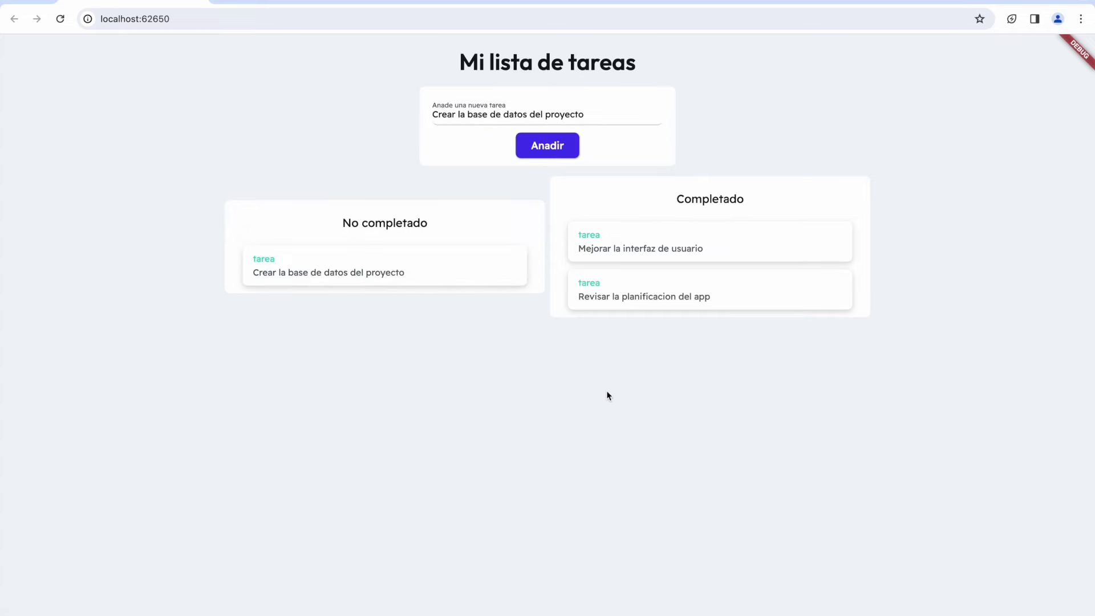
pyautogui.moveTo(408, 275); pyautogui.dragTo(718, 251)
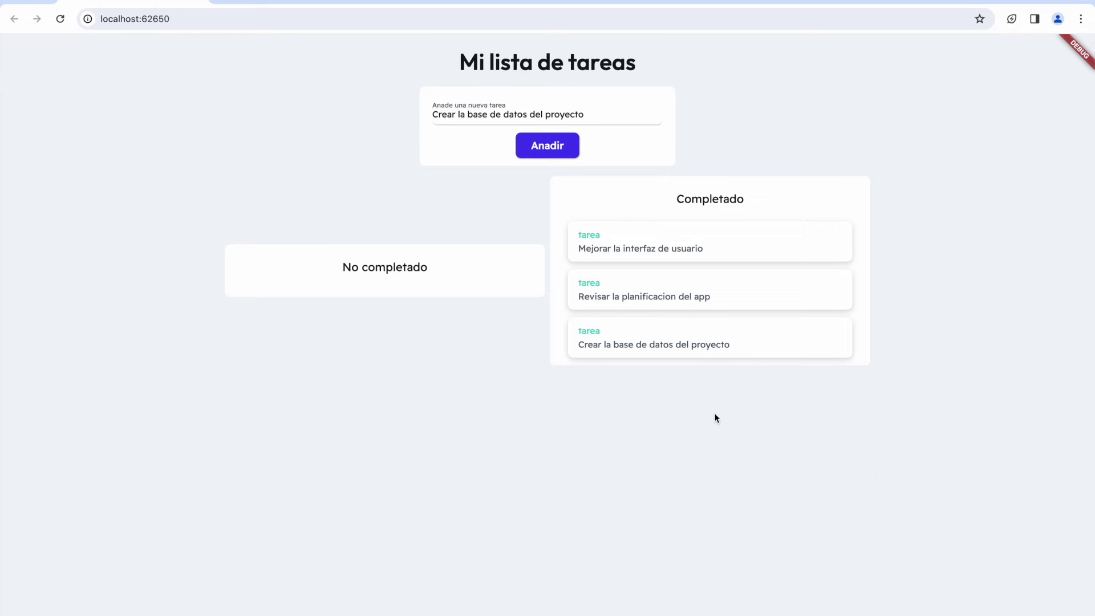
pyautogui.moveTo(682, 344); pyautogui.dragTo(398, 279)
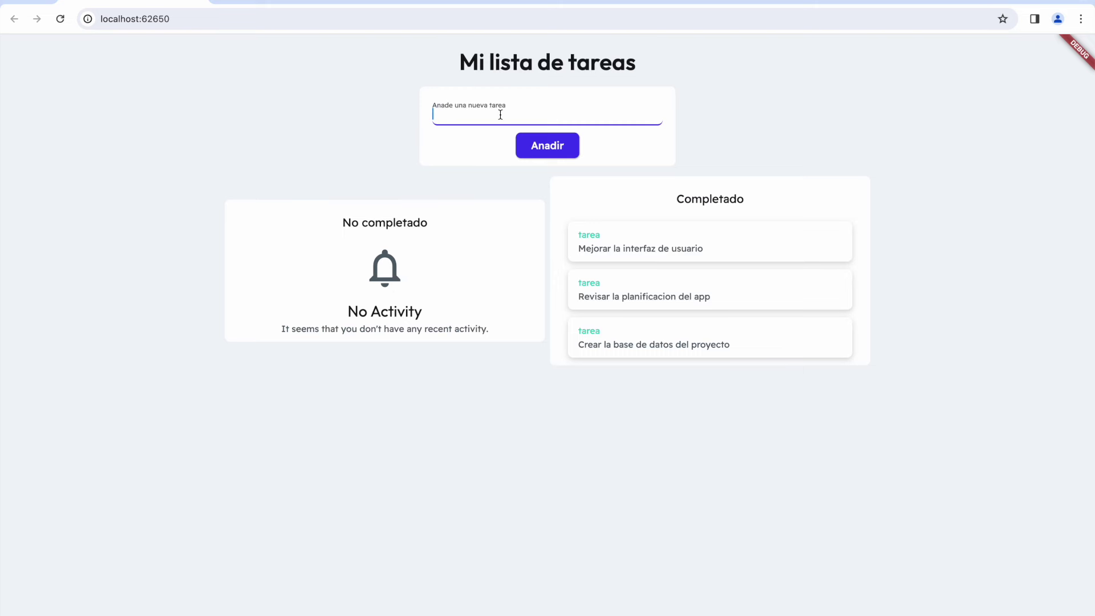
# - Add the task "Crear pagina de inicio del app" and move its card to Completado and back to No completado
pyautogui.write('Crear pagina de inicio del app')
pyautogui.click(548, 153)
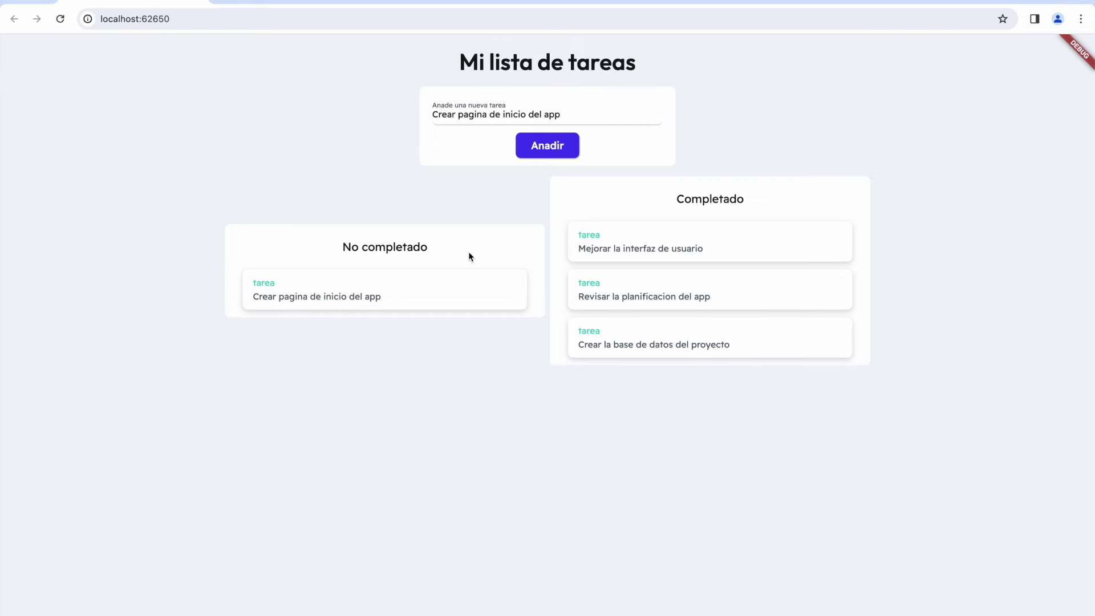
pyautogui.moveTo(365, 296); pyautogui.dragTo(698, 265)
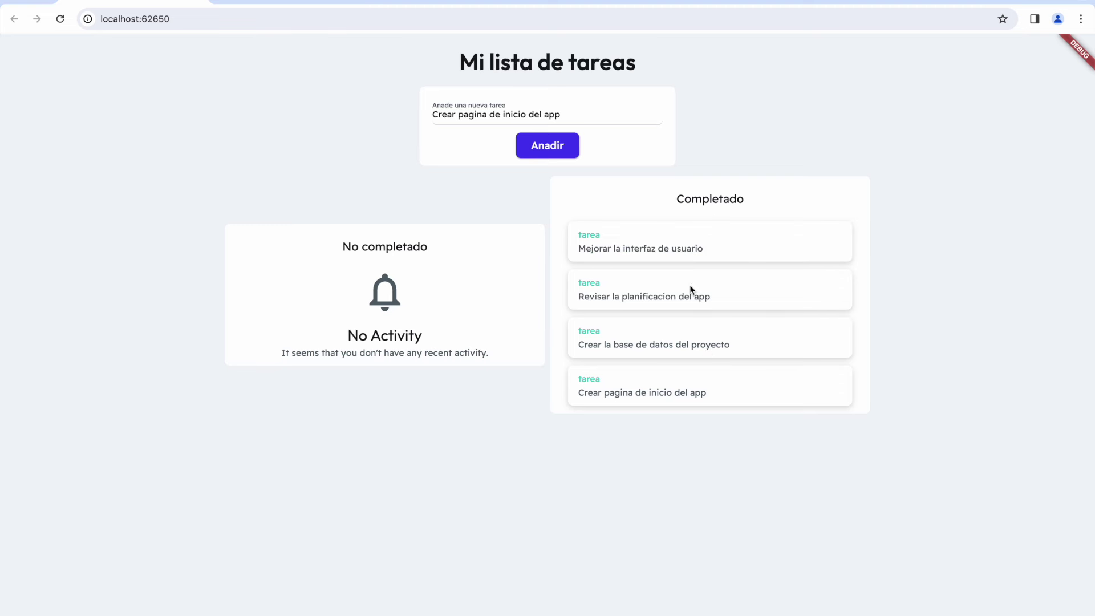
pyautogui.moveTo(729, 389); pyautogui.dragTo(428, 308)
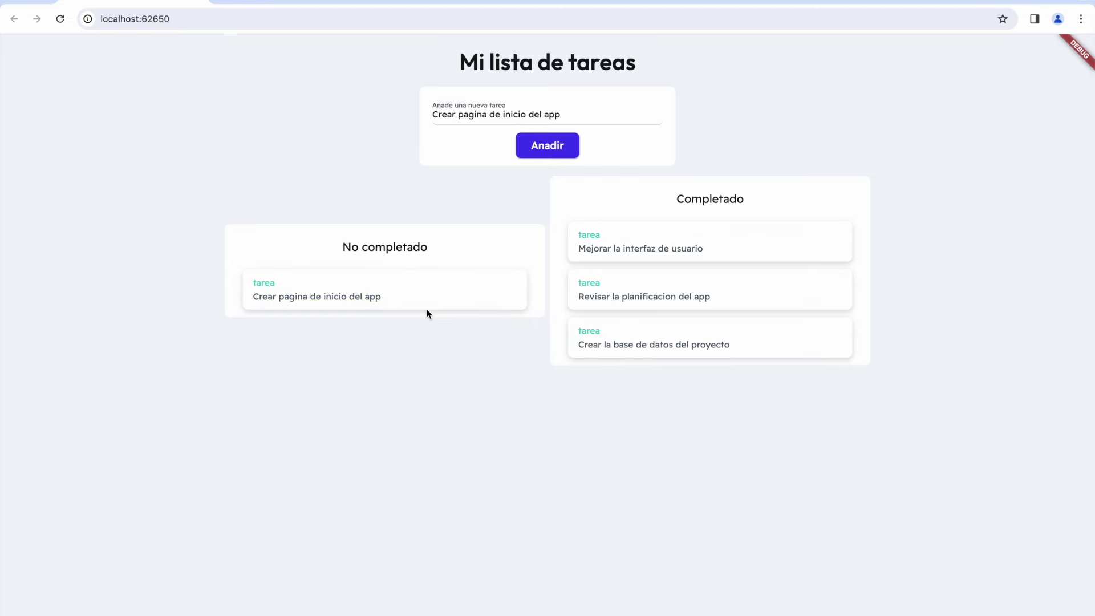